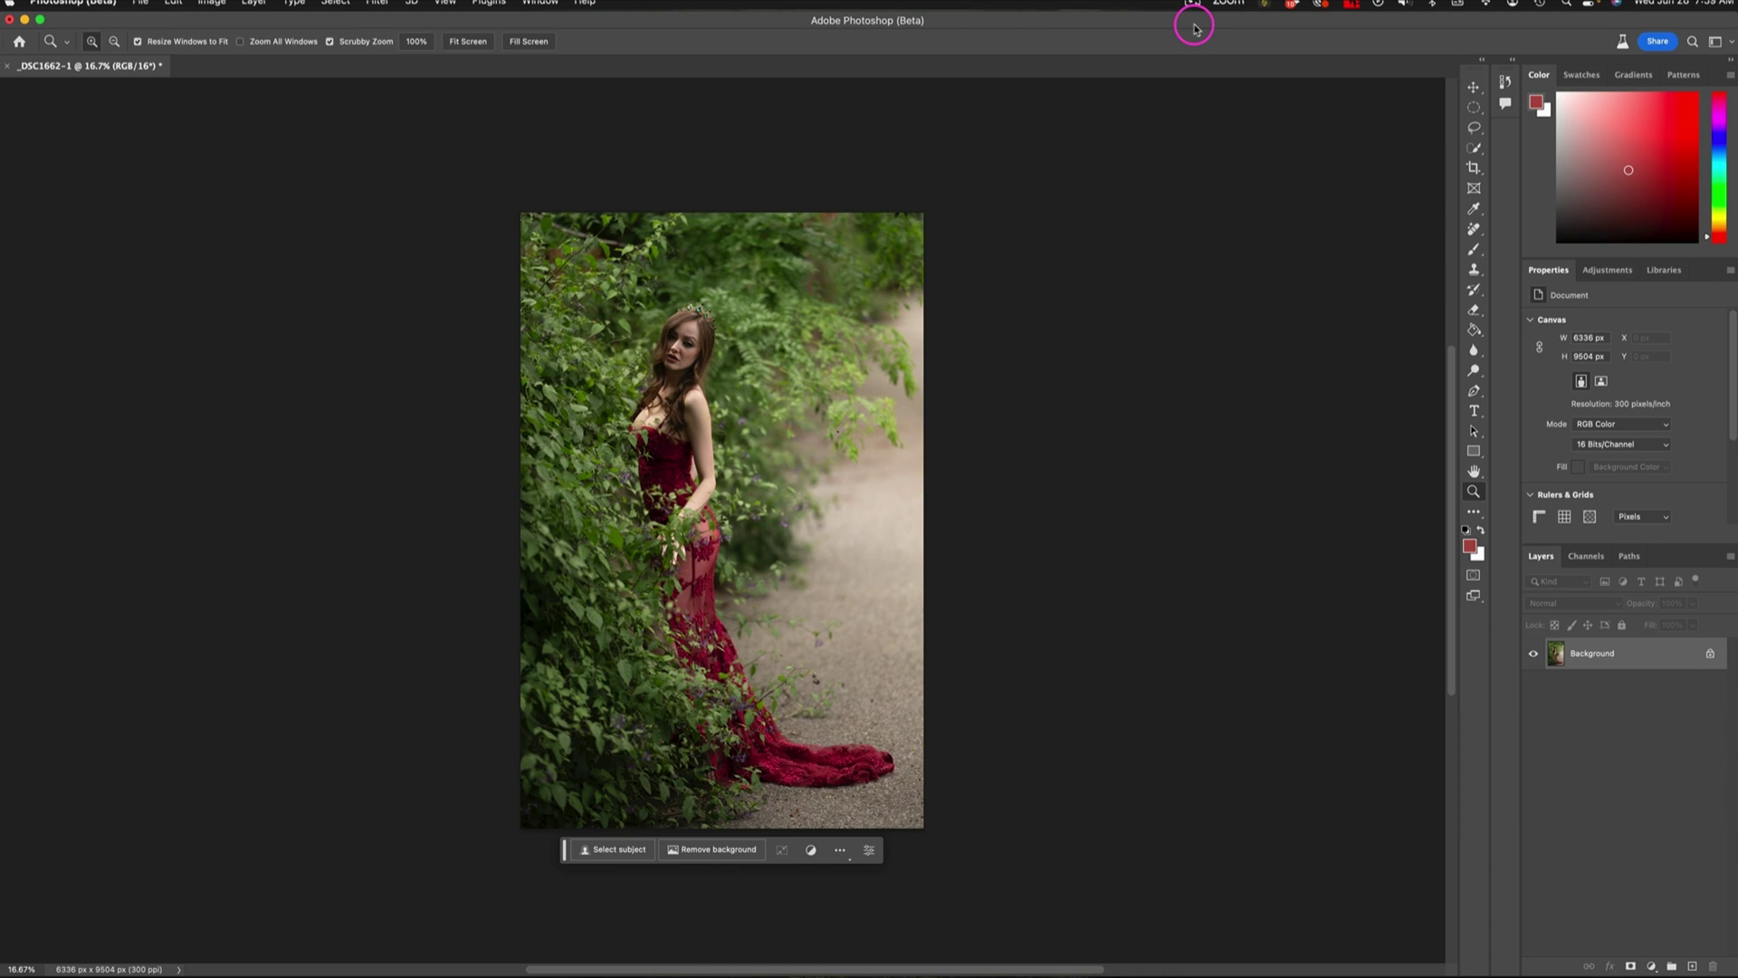
Step: Lasso the path along the photo's right side and run Generative Fill with the prompt "Green foliage with bokeh"
click(1474, 127)
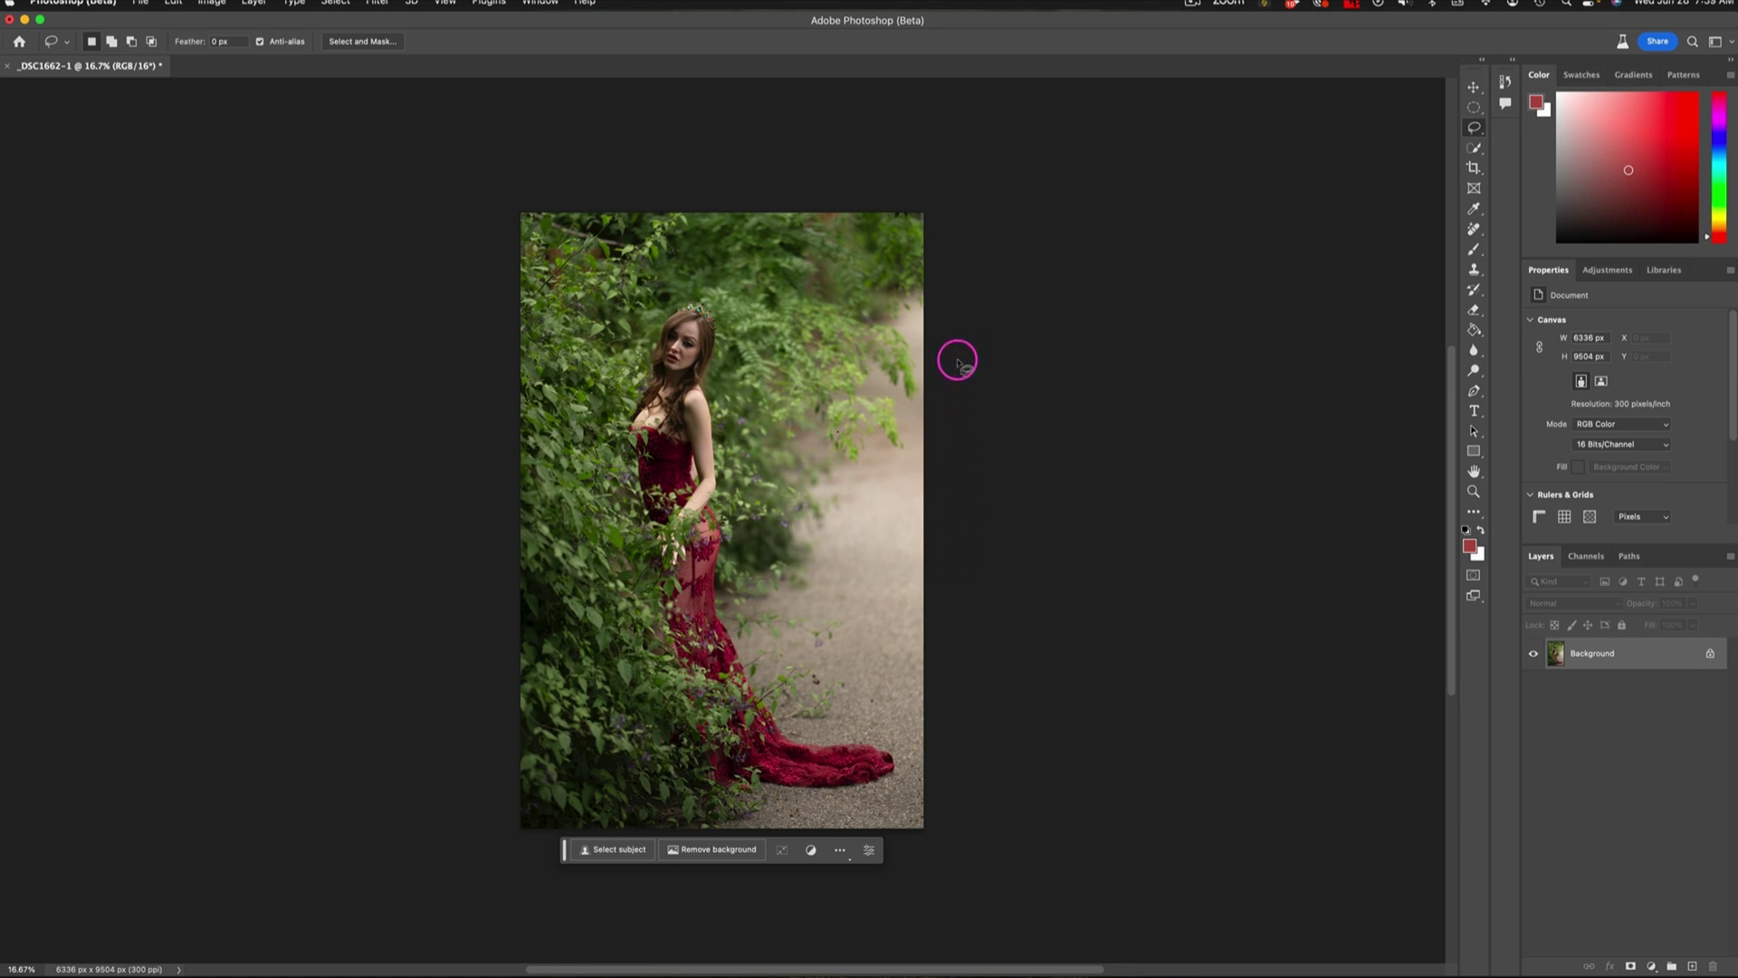
mouse_move(923, 299)
mouse_down()
mouse_move(812, 533)
mouse_move(815, 579)
mouse_move(776, 625)
mouse_move(803, 713)
mouse_move(840, 733)
mouse_move(805, 811)
mouse_move(860, 860)
mouse_move(930, 831)
mouse_move(950, 283)
mouse_up()
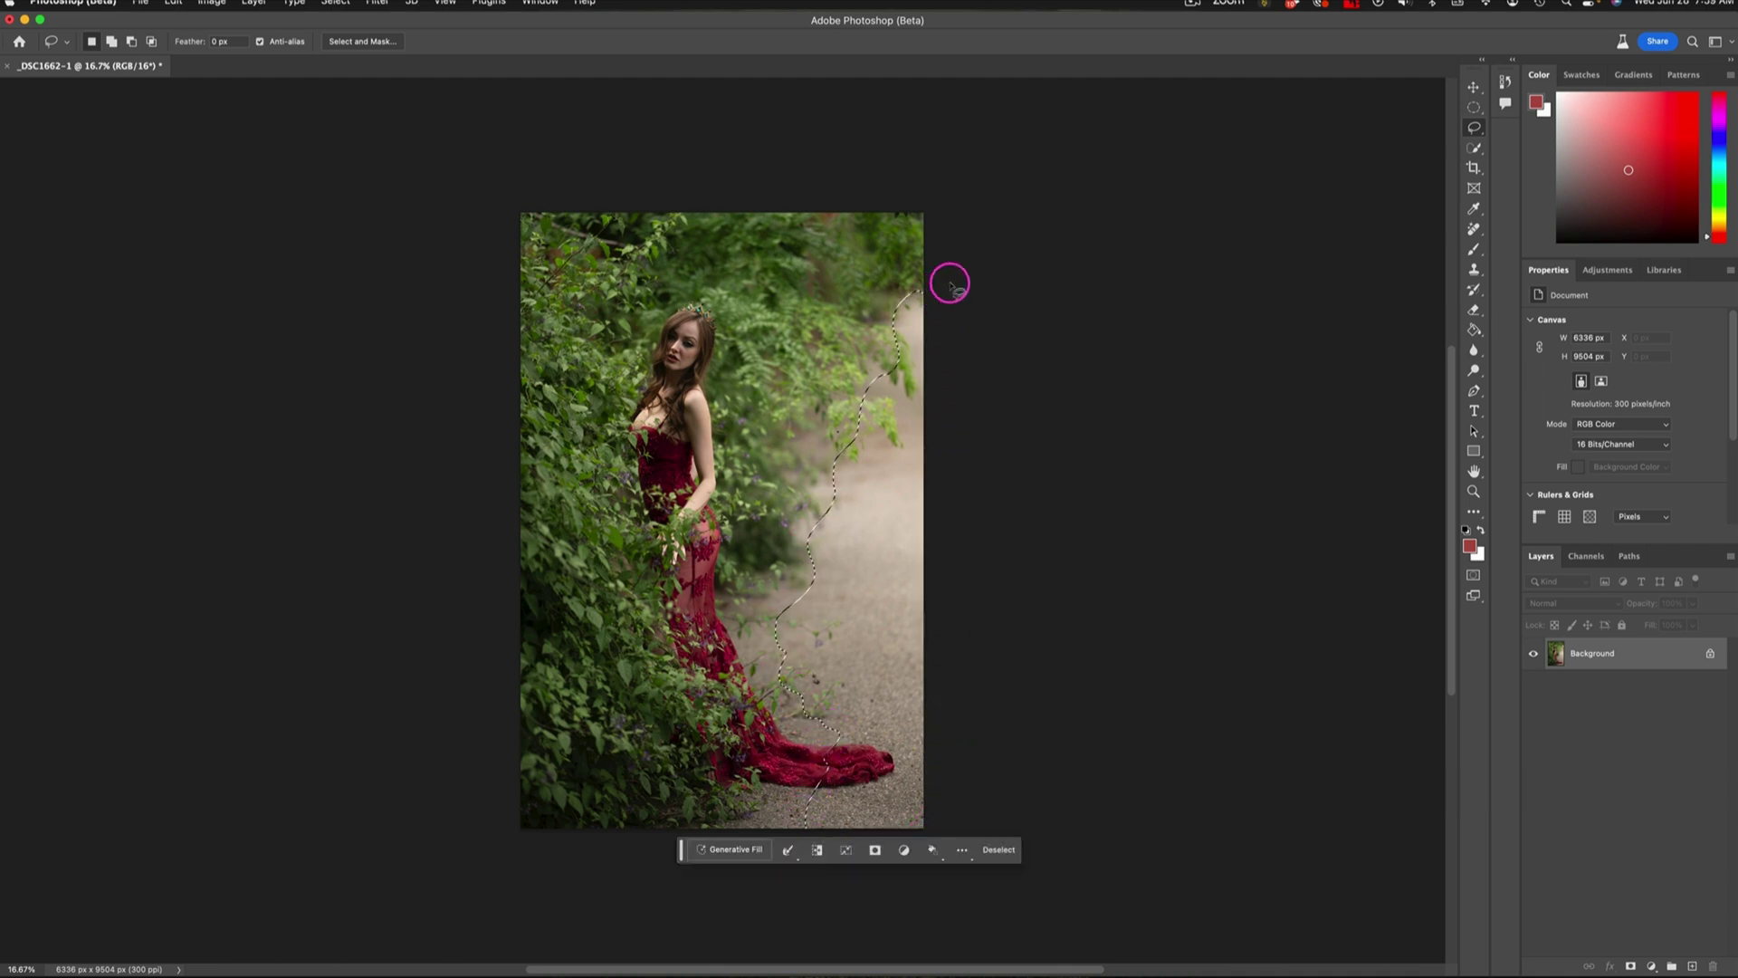
click(730, 849)
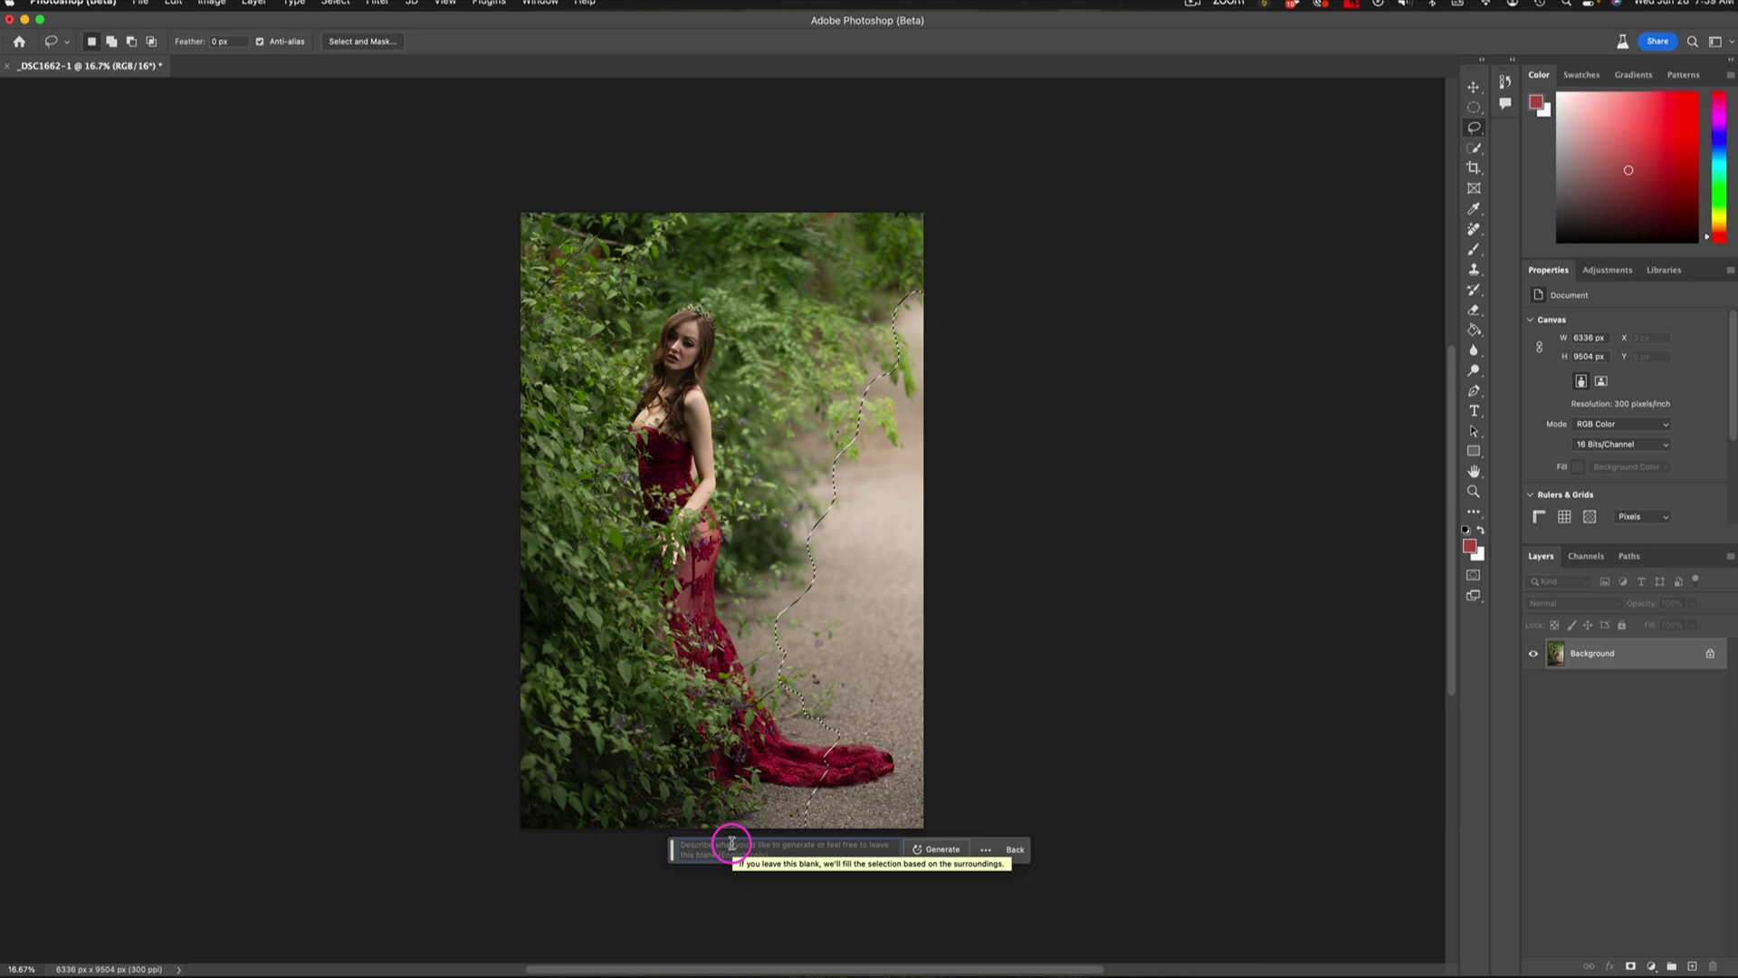
text(Green foliage with bokeh)
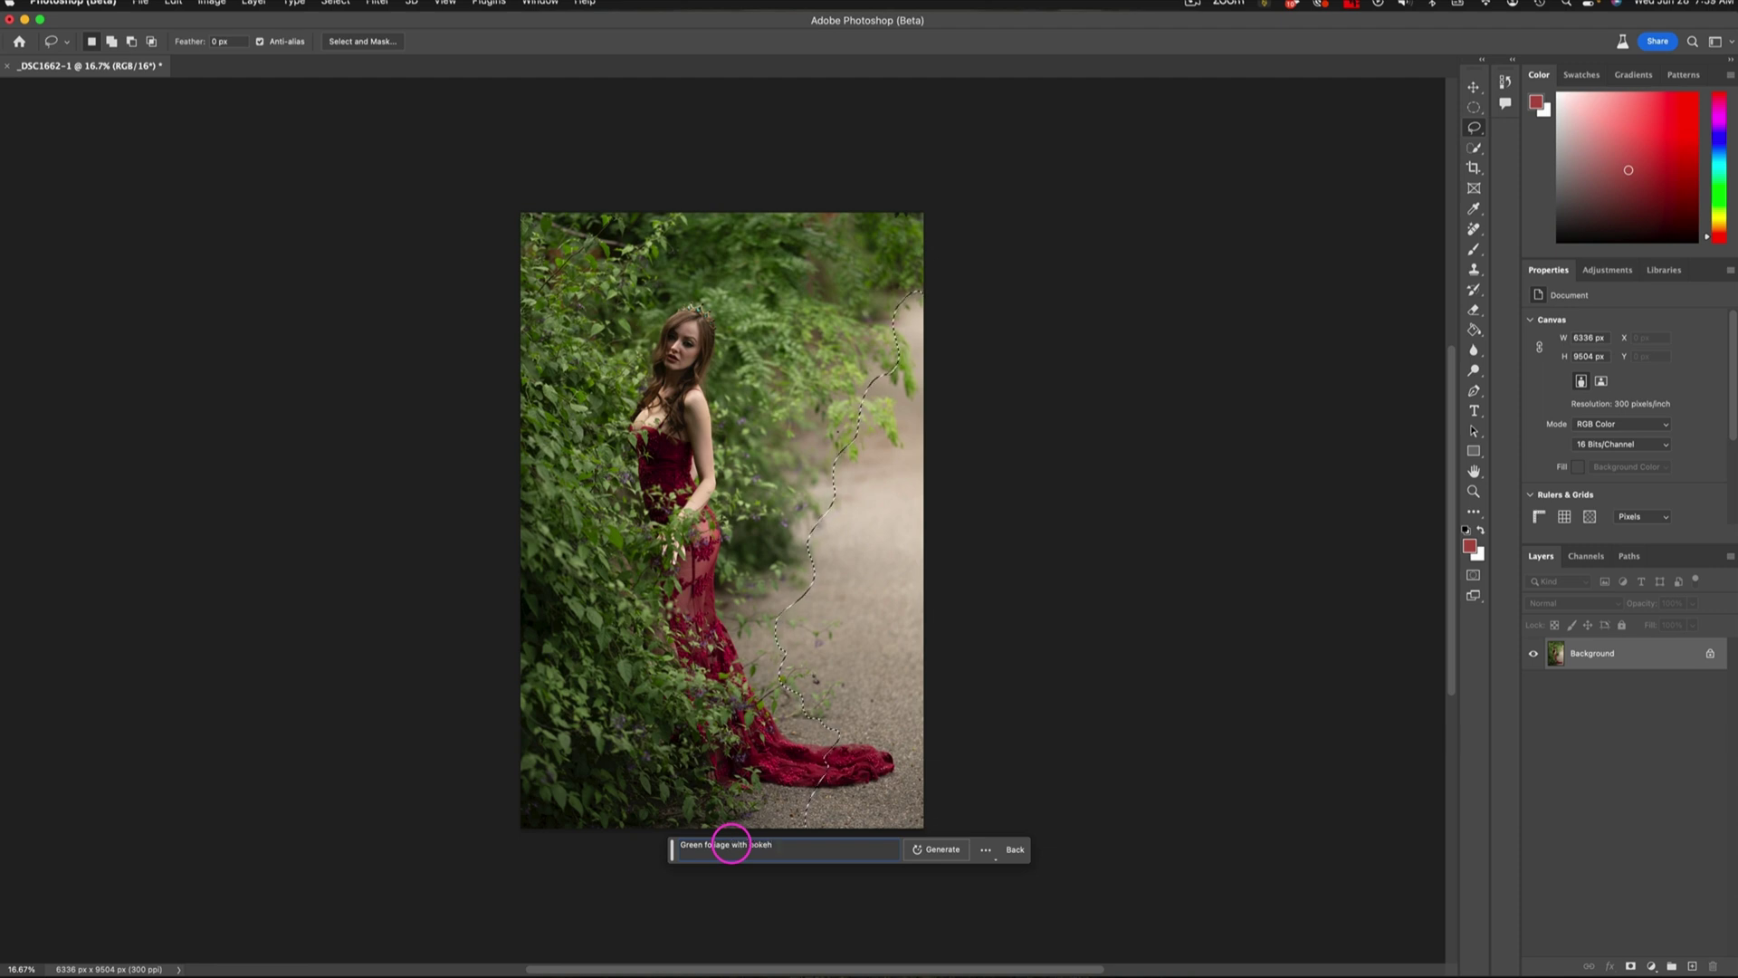
key(Return)
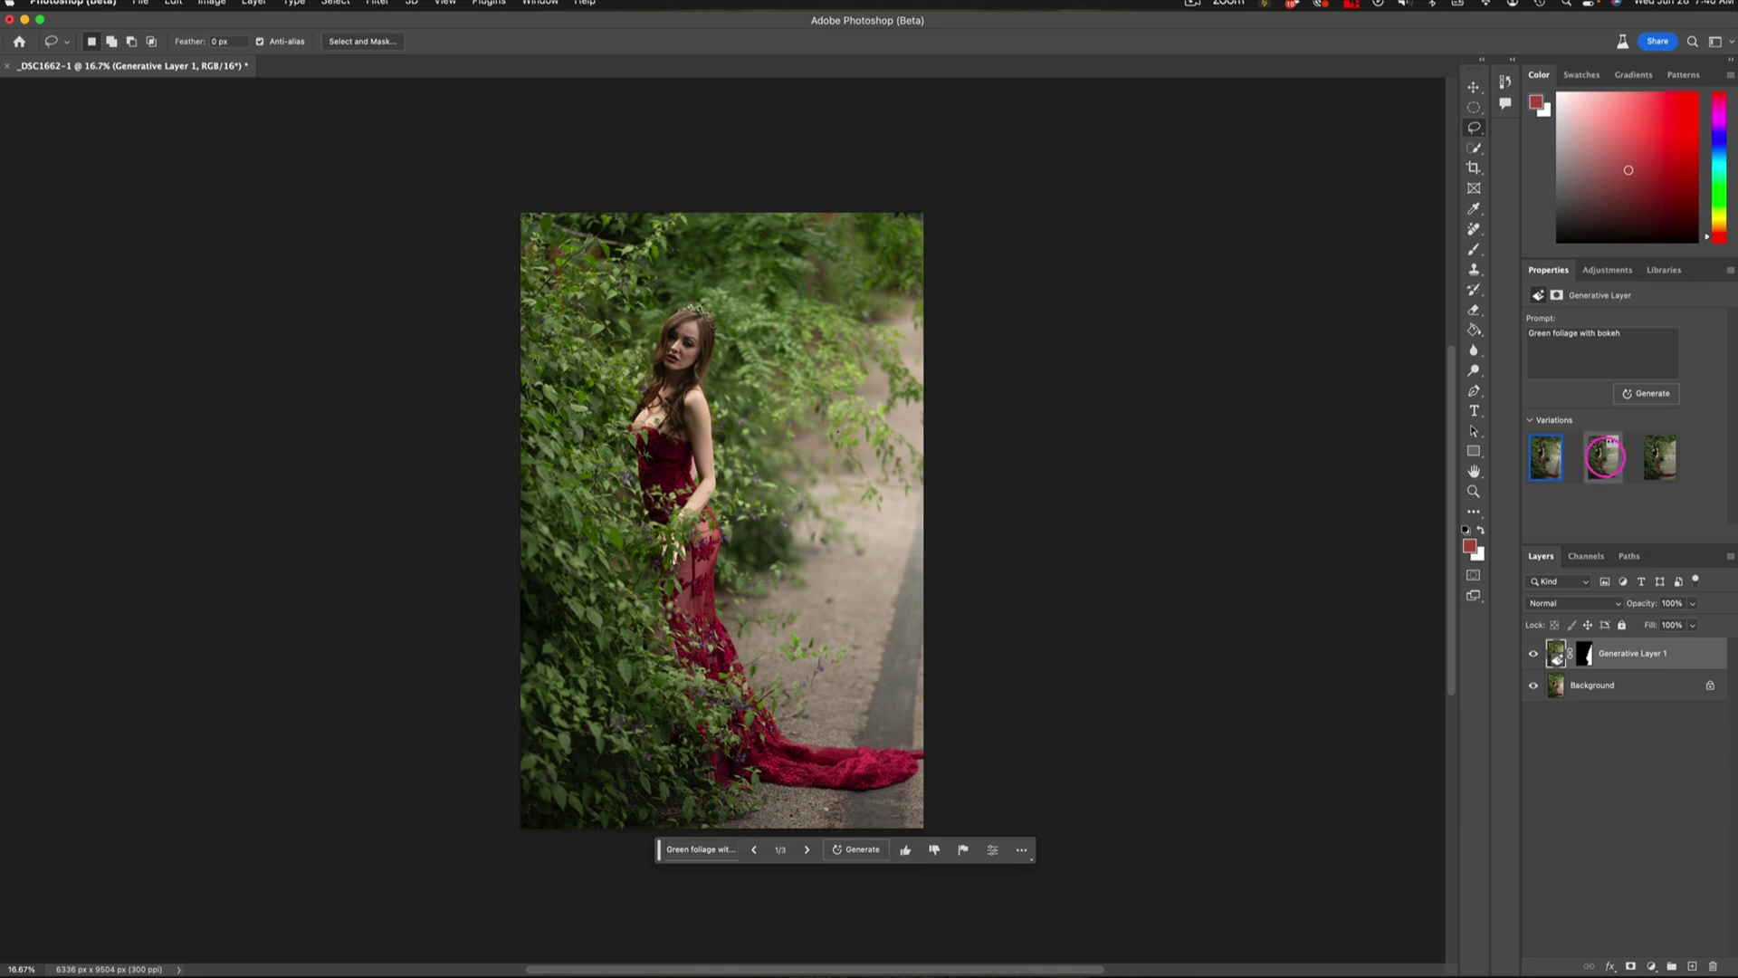
Step: Preview the second and third foliage variations, and delete the generative layer
click(1605, 457)
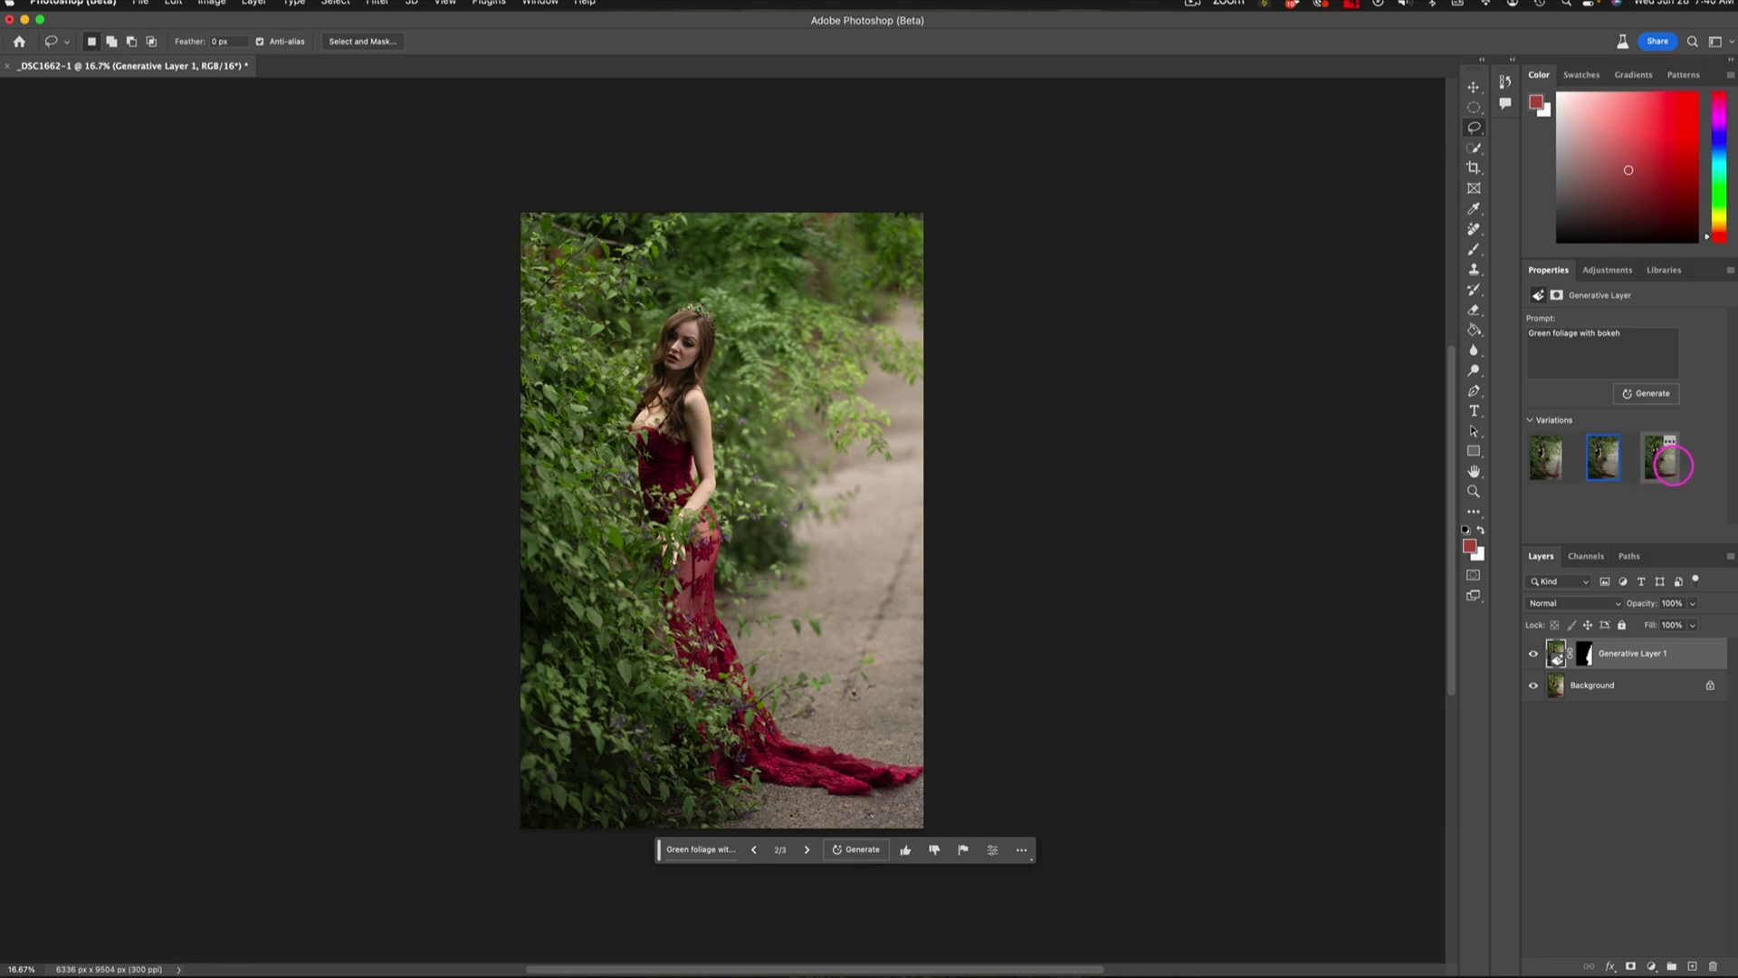
click(1670, 464)
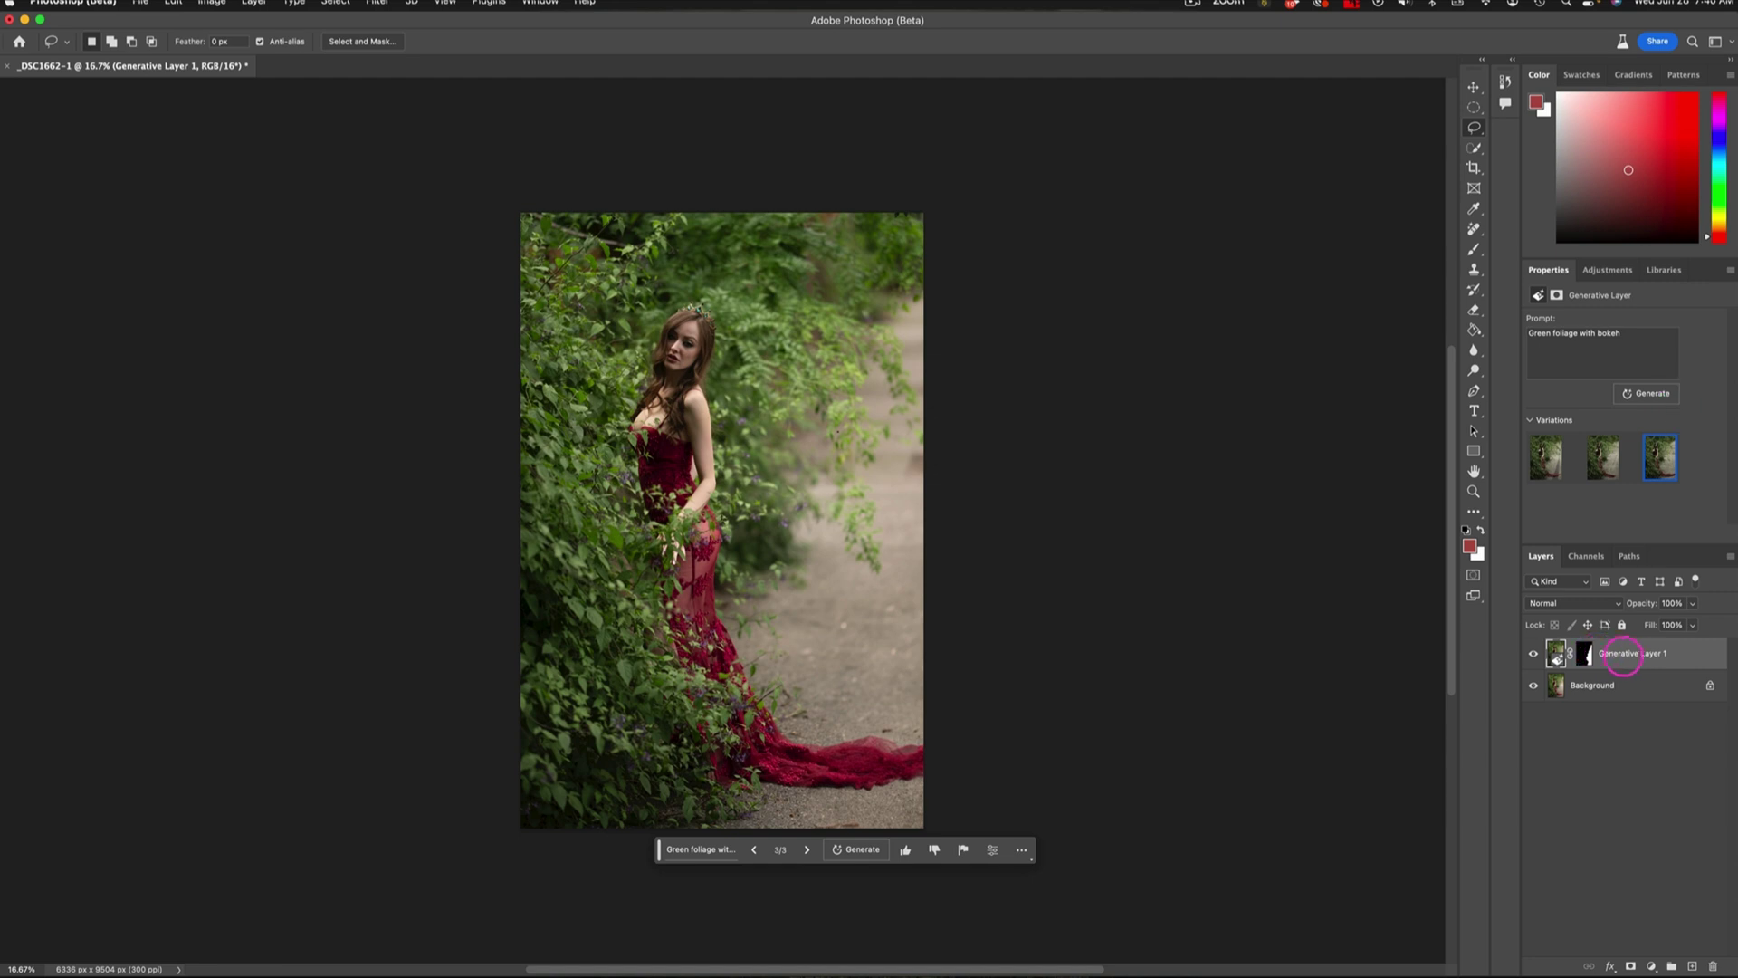
key(Delete)
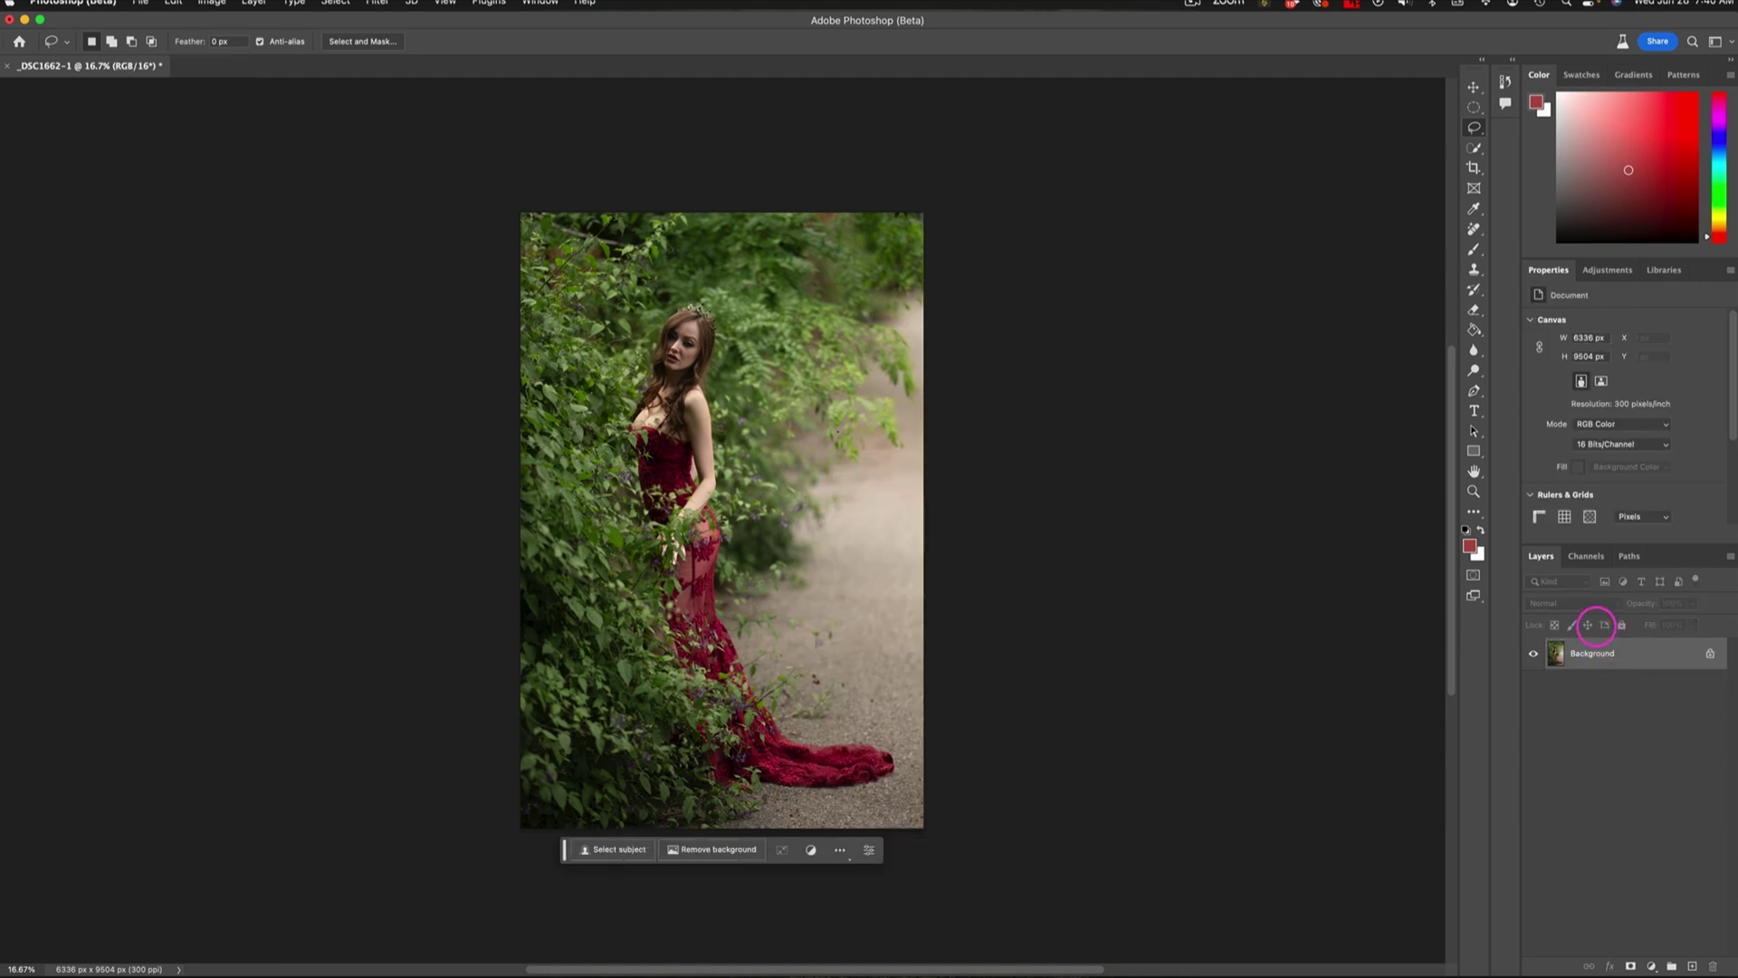
Step: Lasso the path beside the woman again and run Generative Fill with the prompt "Green bushes with bokeh"
mouse_move(916, 297)
mouse_down()
mouse_move(898, 378)
mouse_move(839, 527)
mouse_move(810, 693)
mouse_move(852, 840)
mouse_move(933, 752)
mouse_move(944, 274)
mouse_up()
click(728, 849)
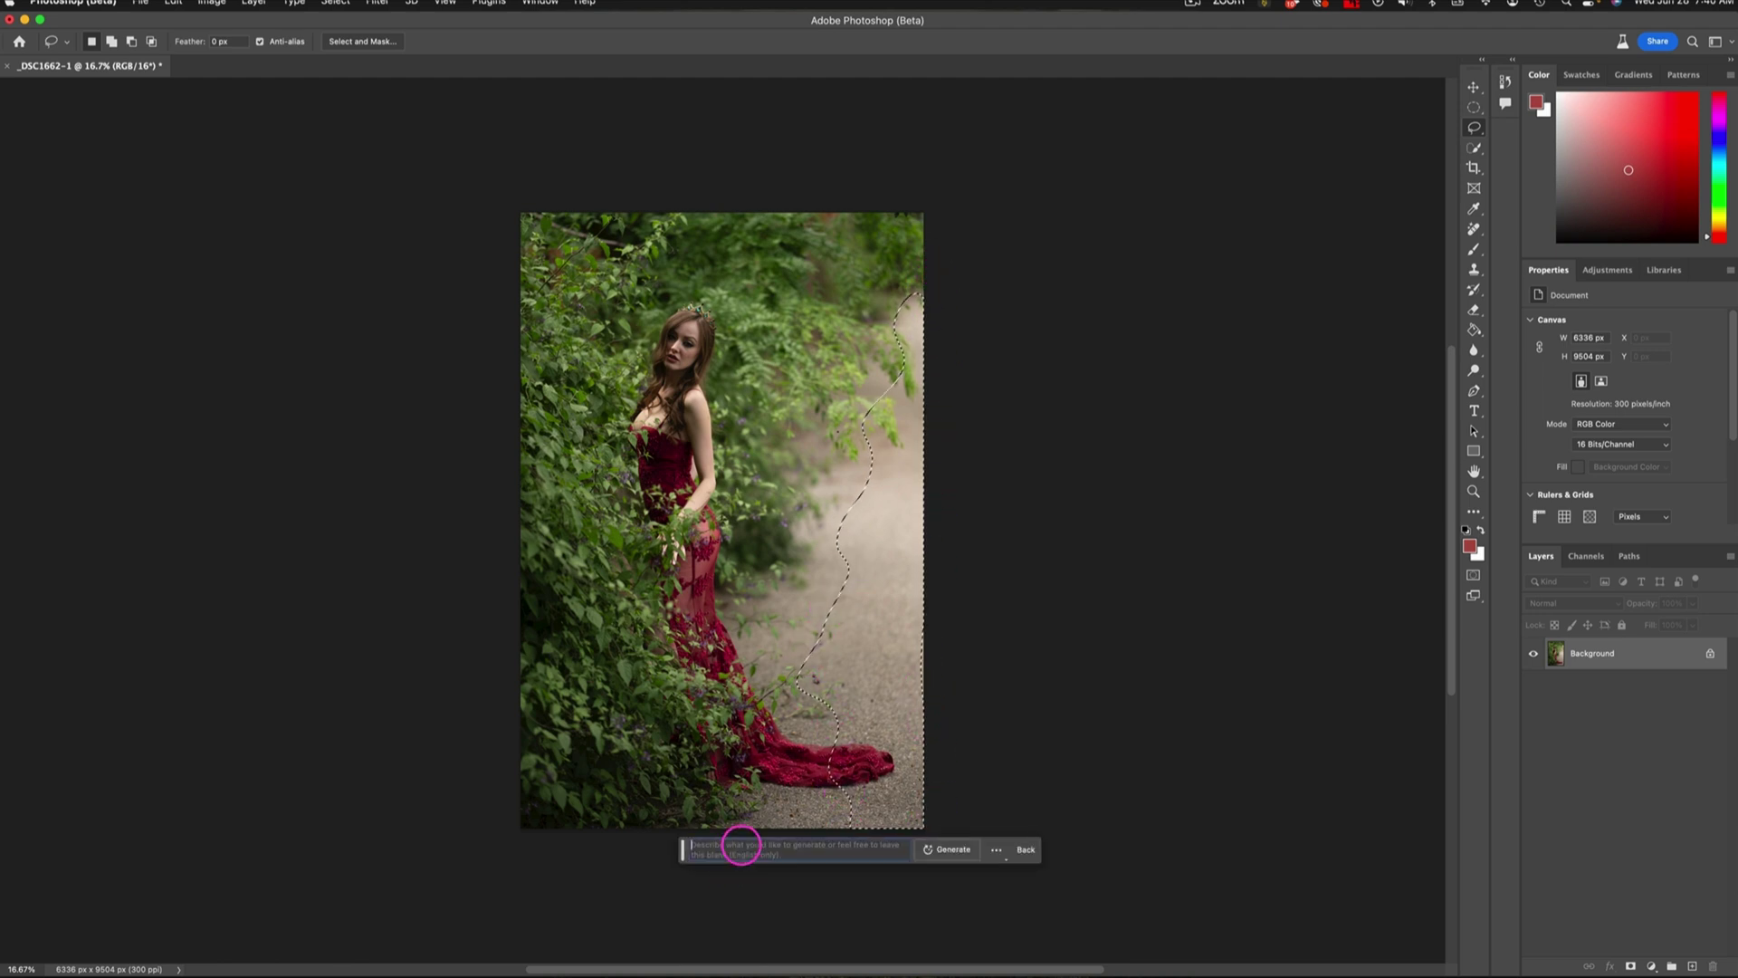
text(Green bushes with bokeh)
key(Return)
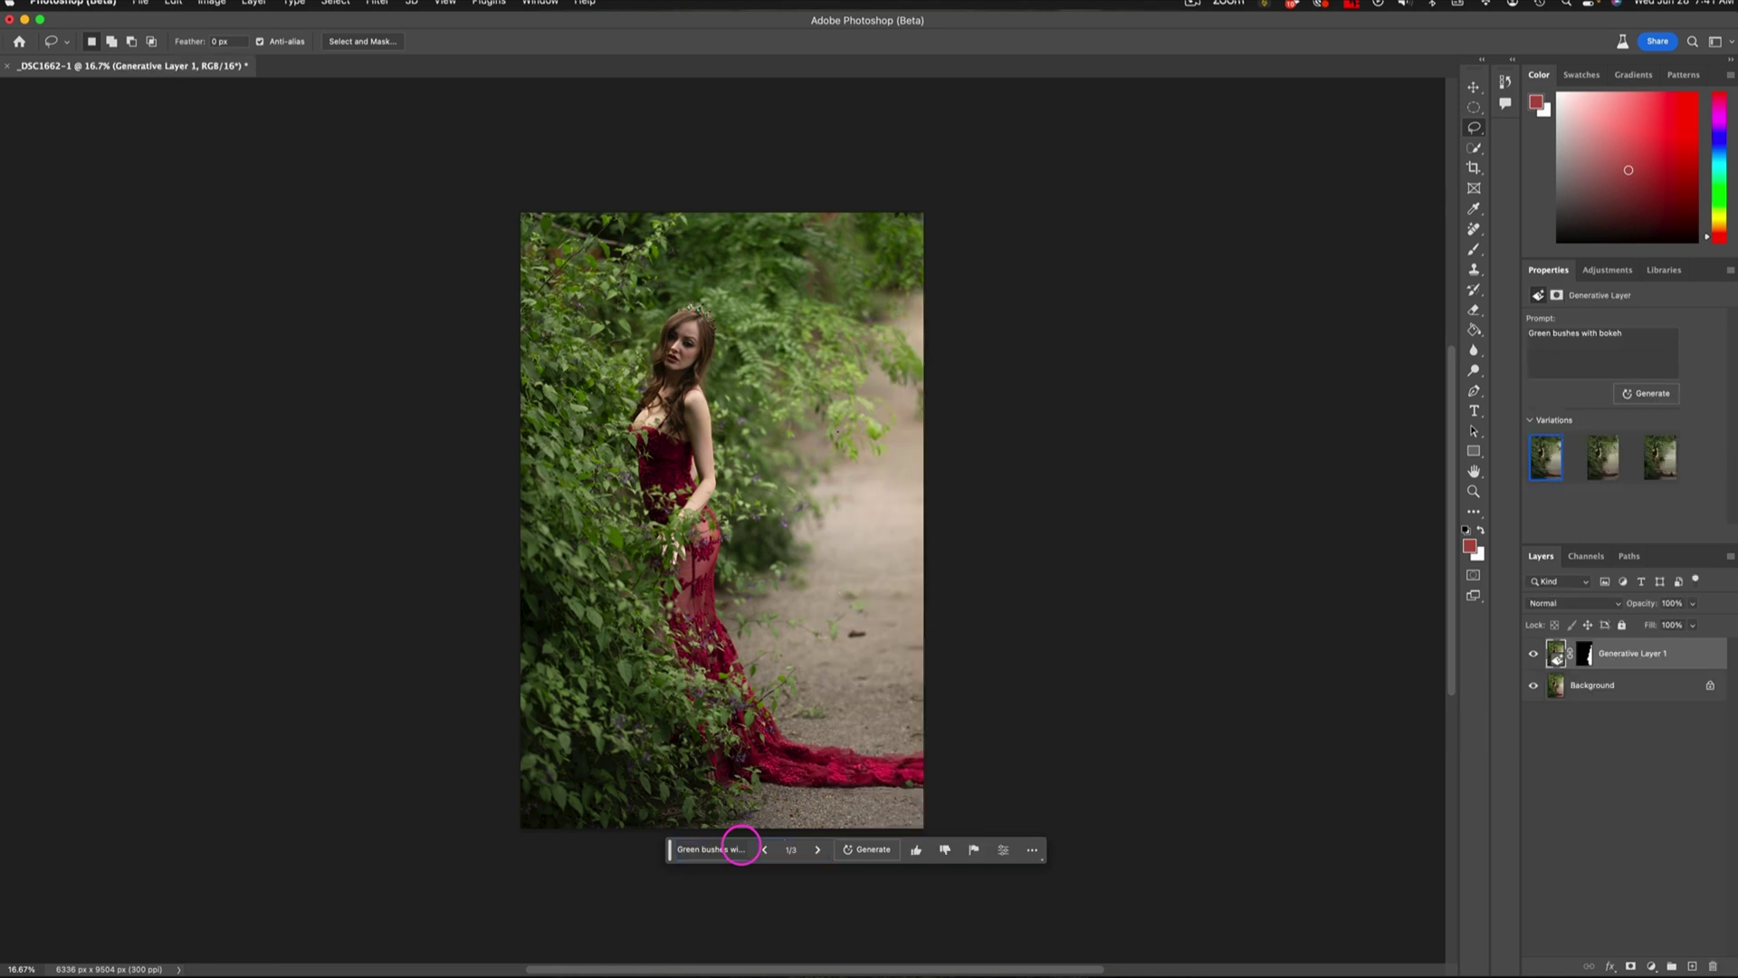
Step: Compare the generated bush variations and apply the second one
mouse_move(1608, 465)
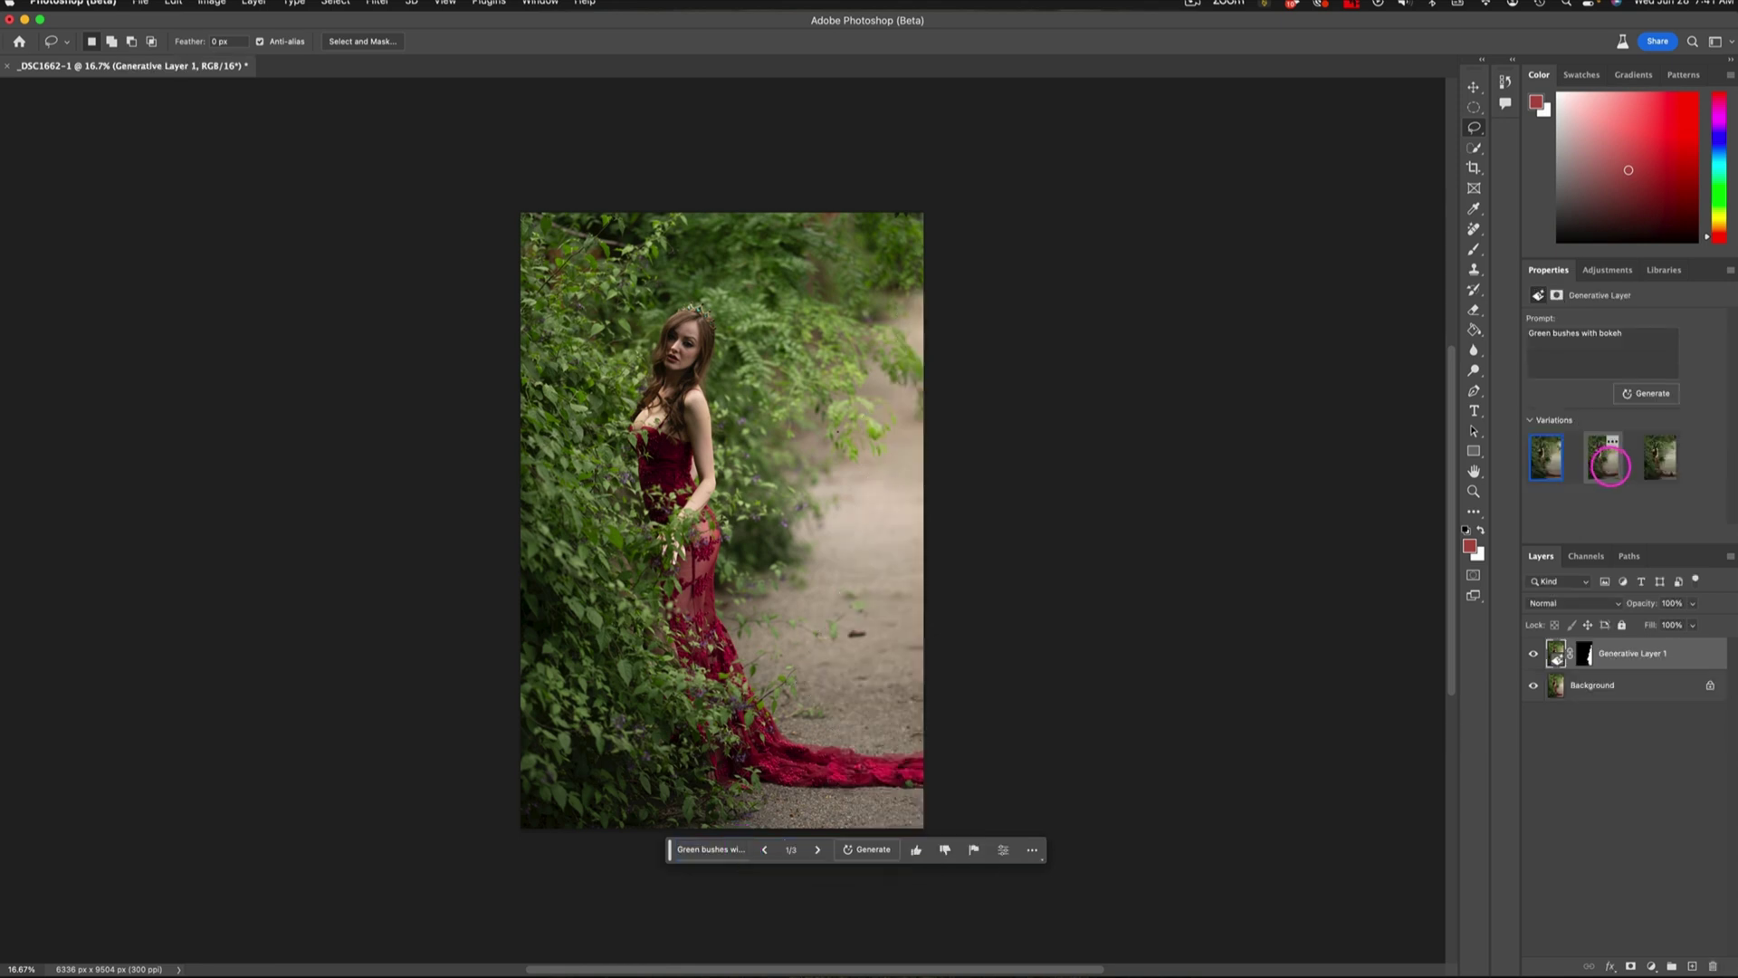
click(1607, 460)
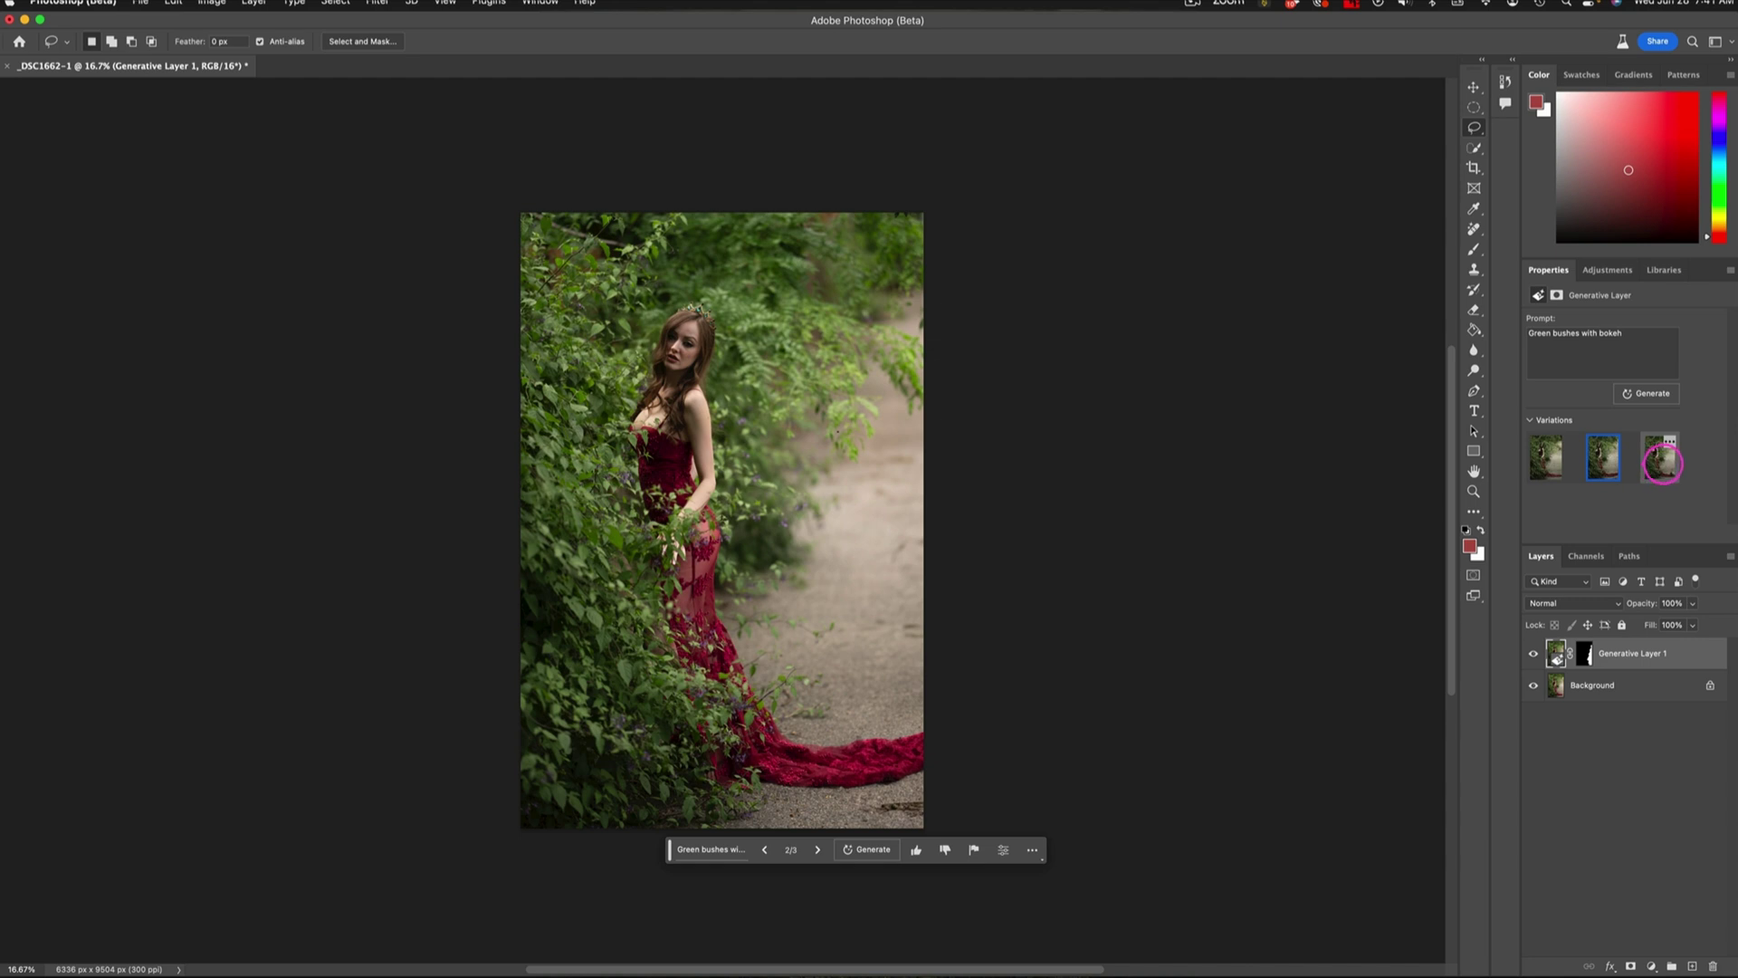
click(1662, 461)
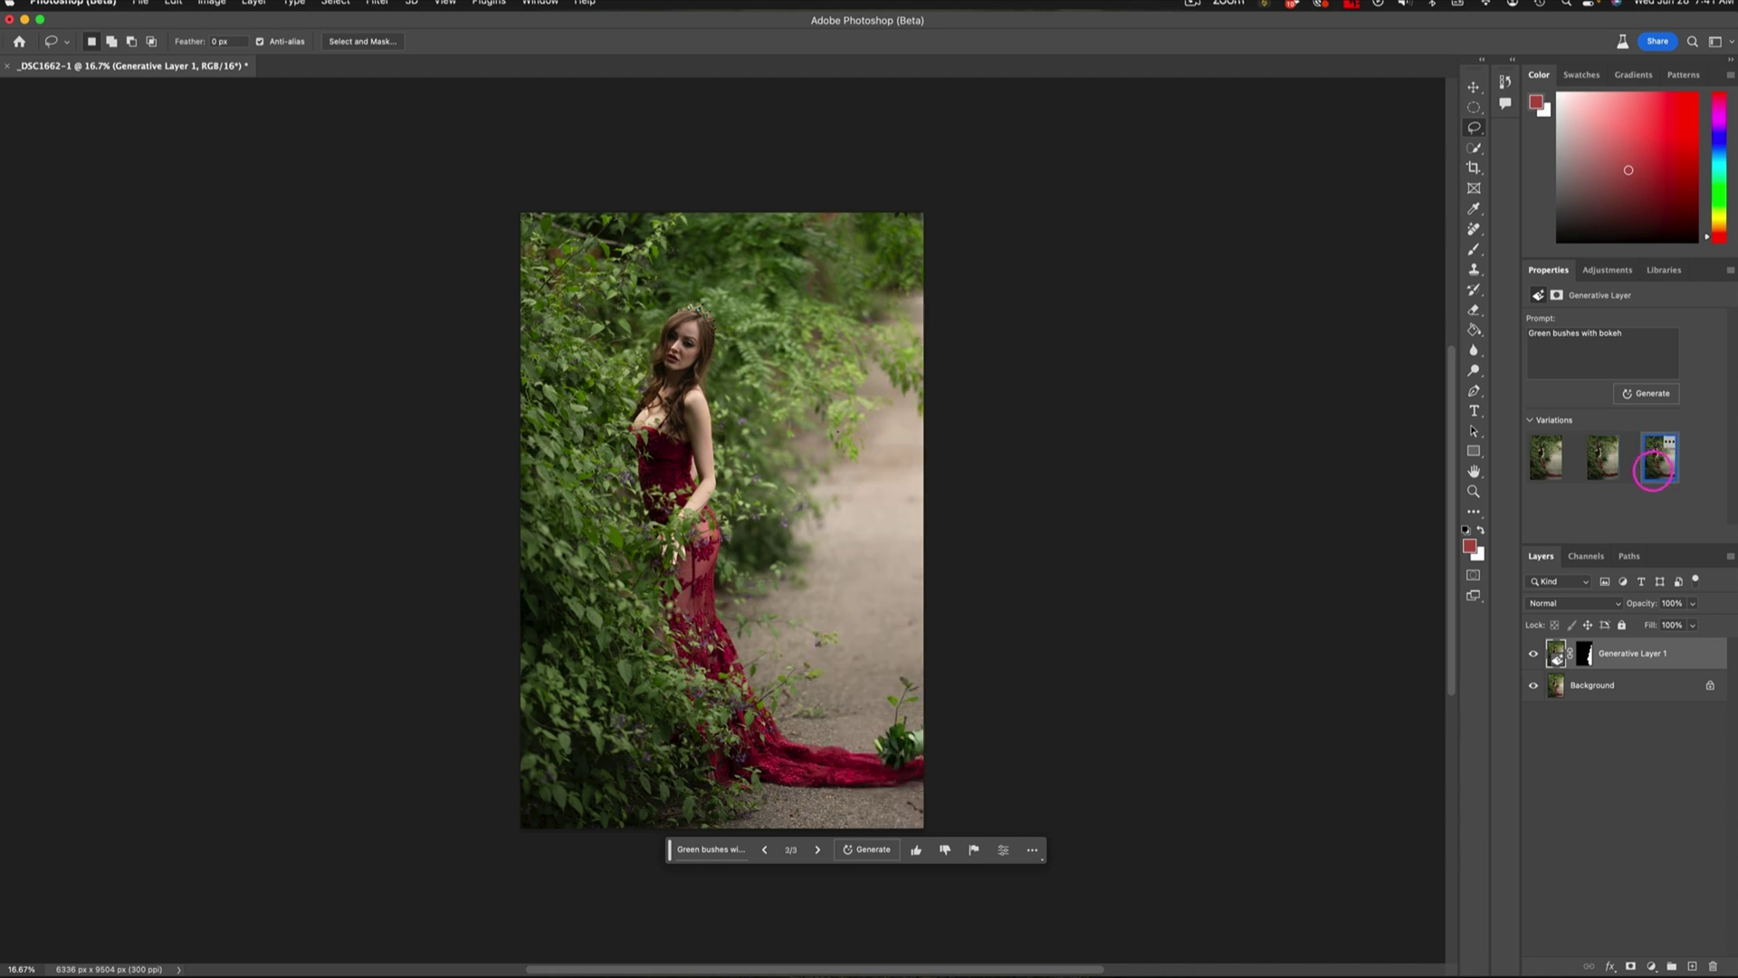
mouse_move(1613, 466)
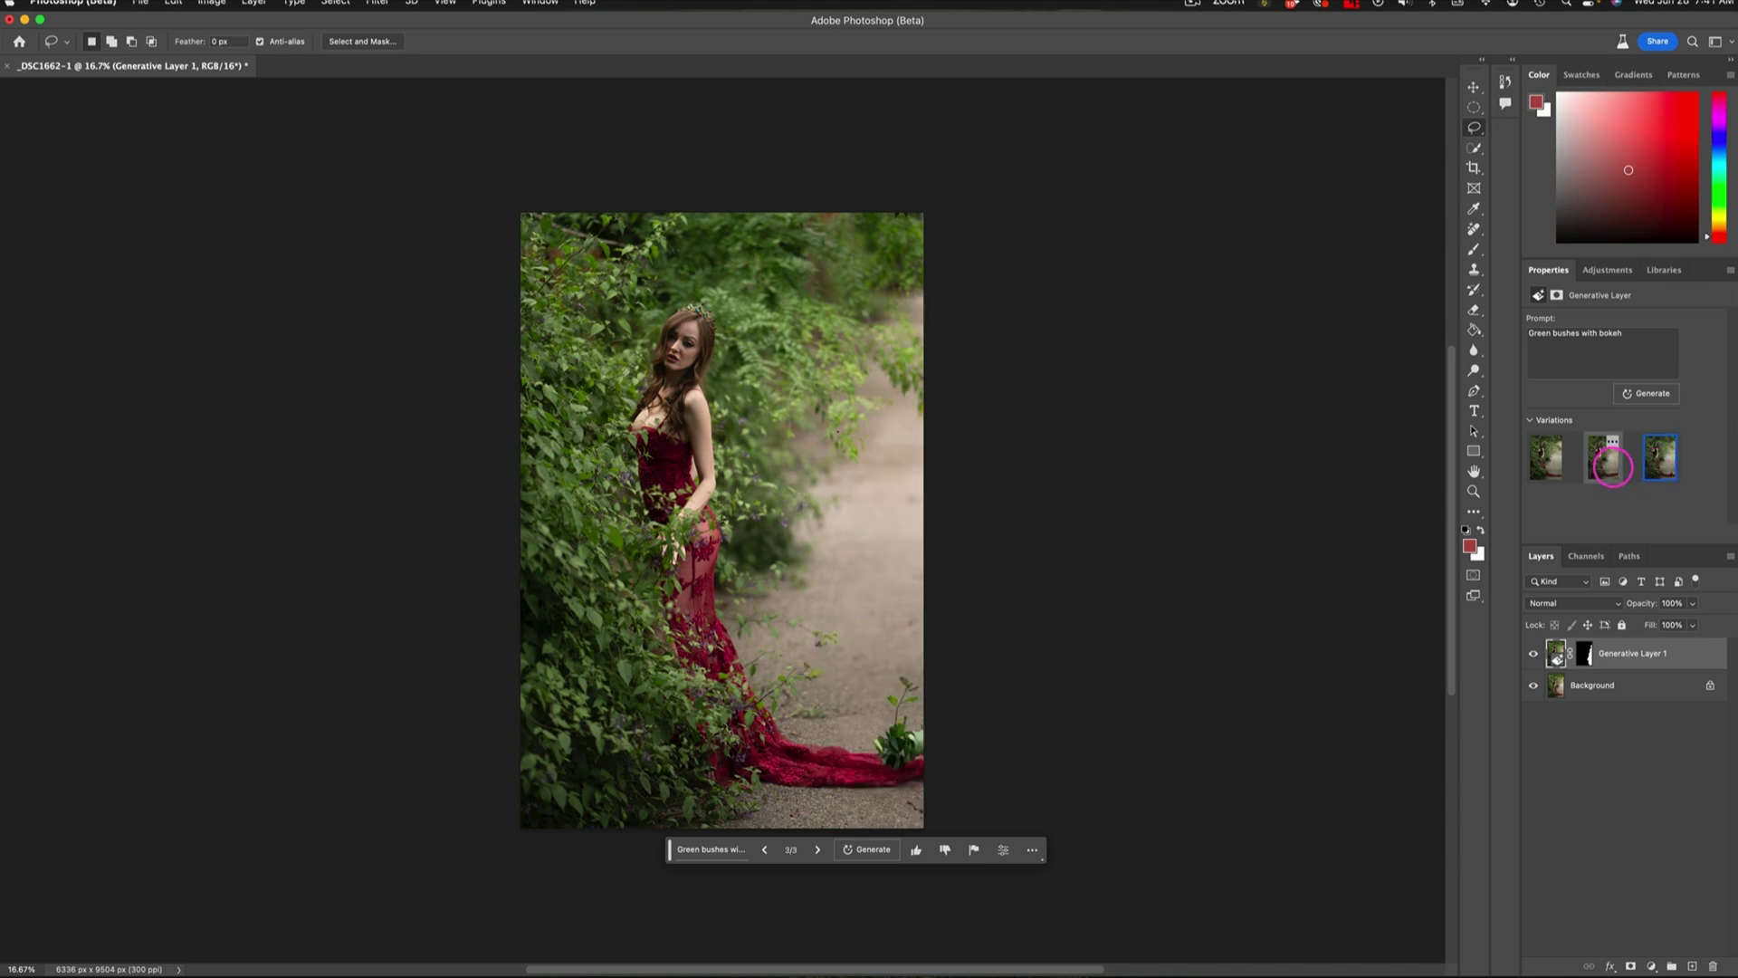
click(1613, 466)
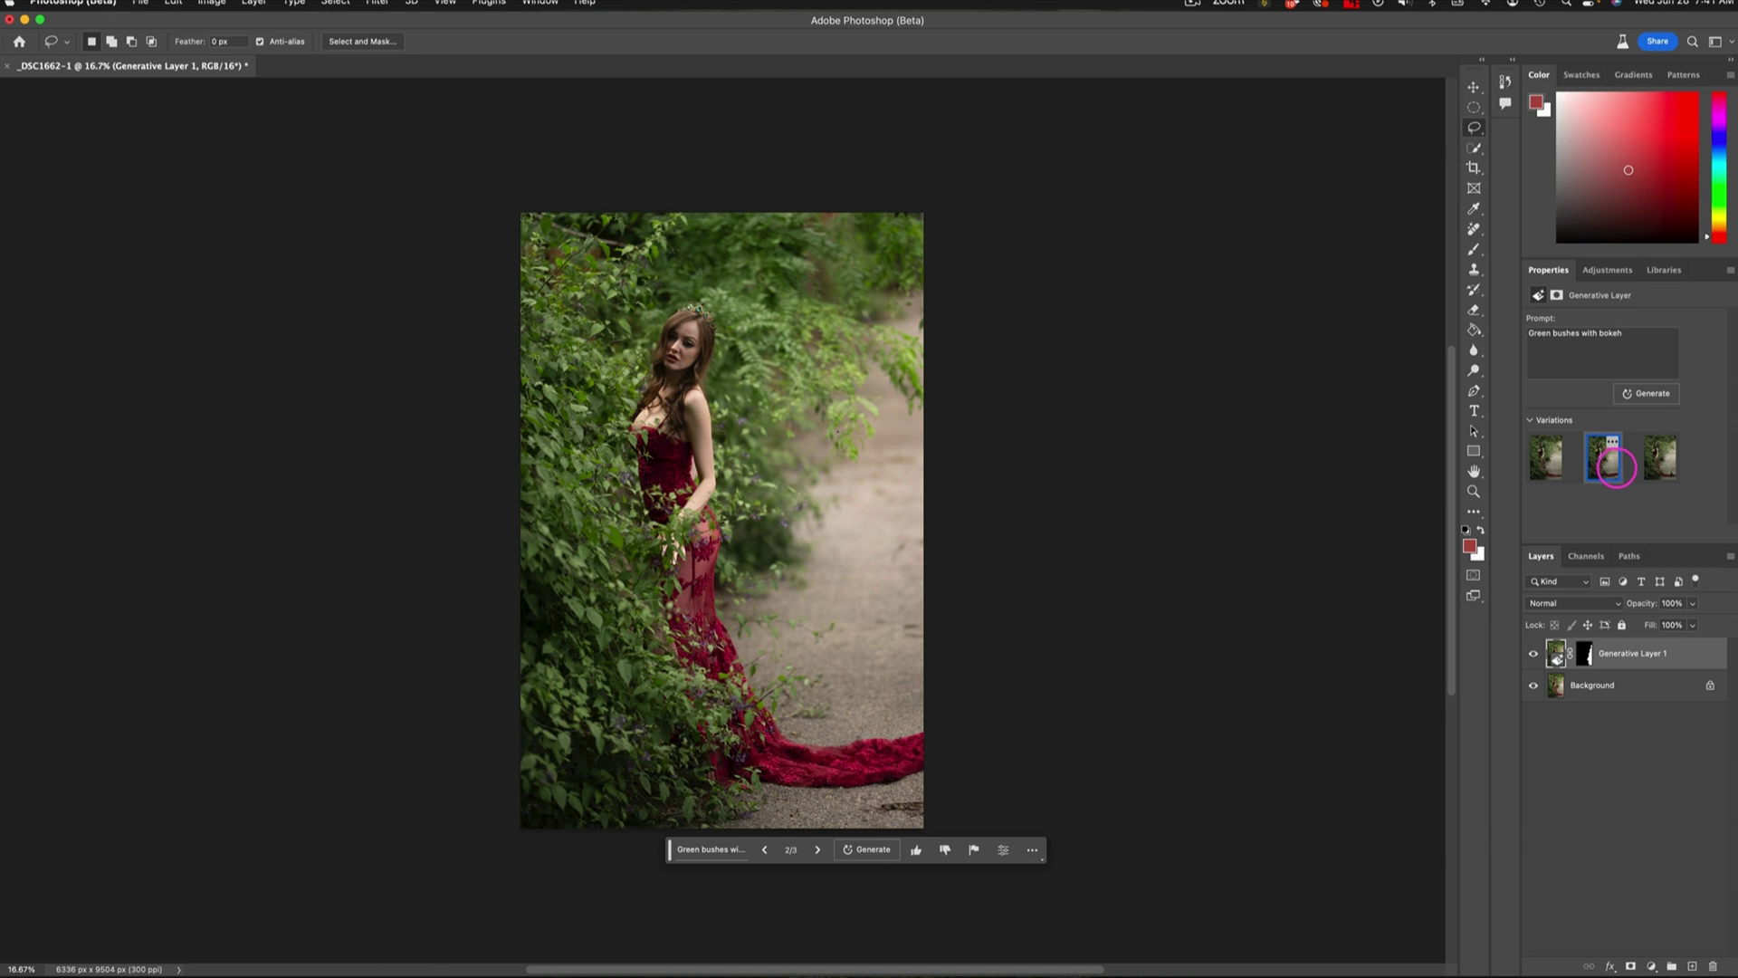
Step: Switch to Adobe Photoshop 2023 and add an empty layer above the Background of the same portrait
click(999, 966)
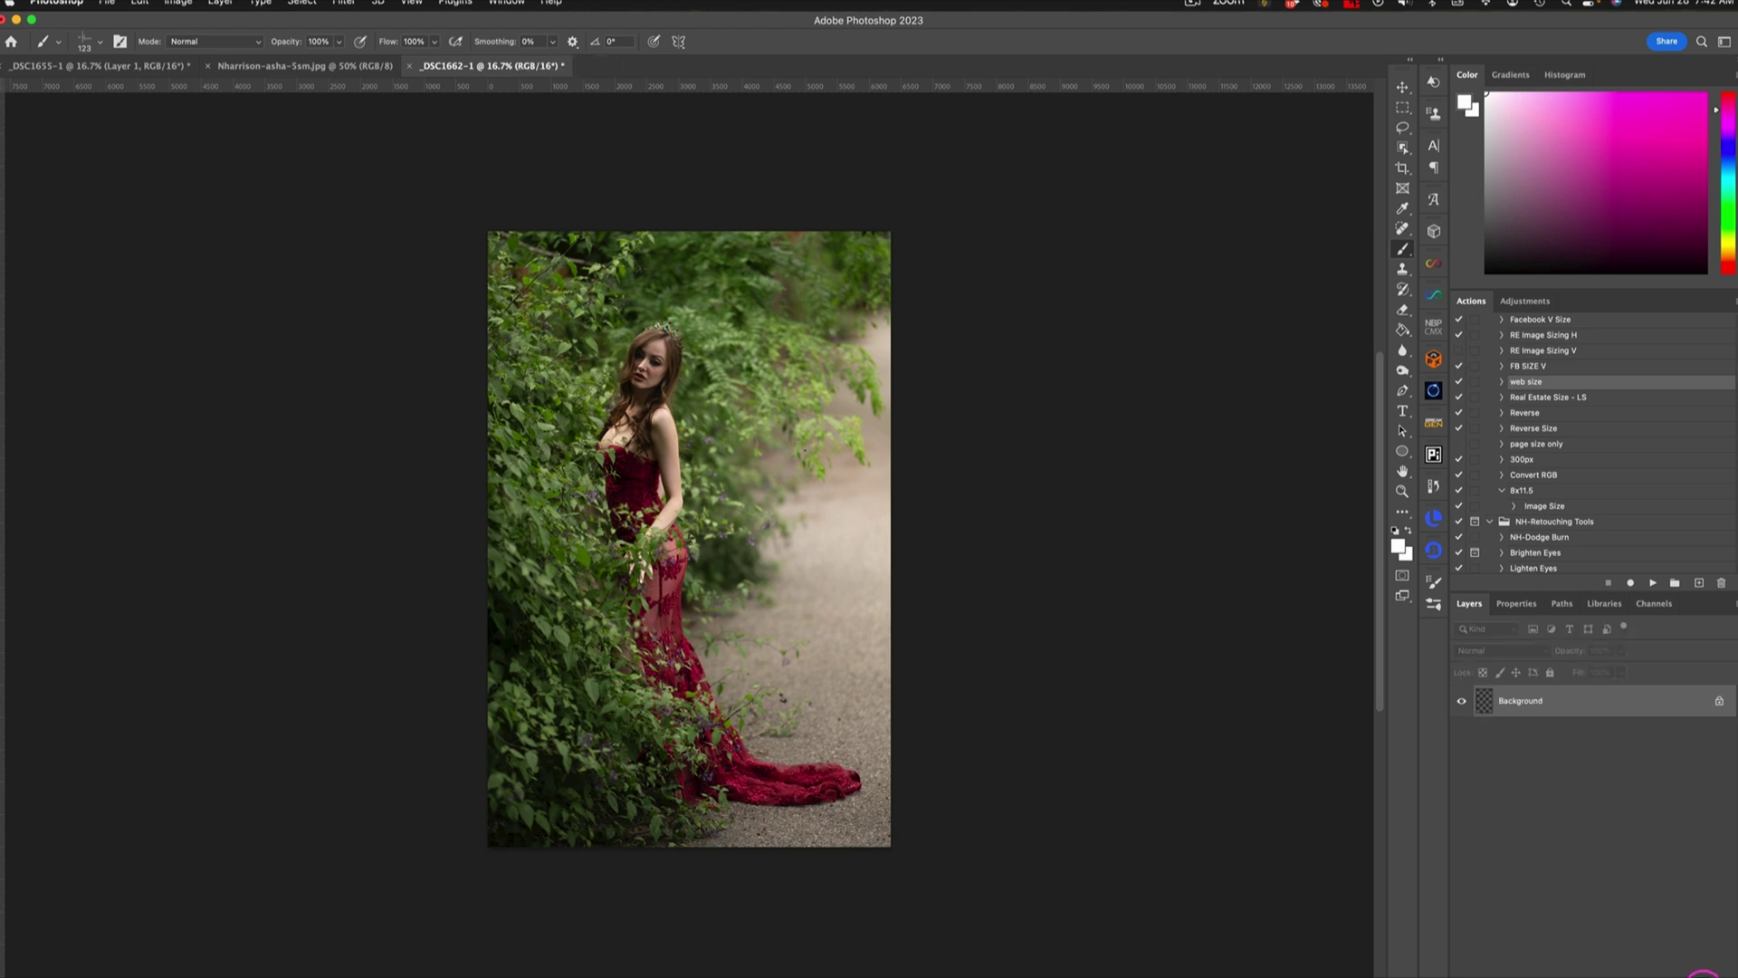
click(1699, 975)
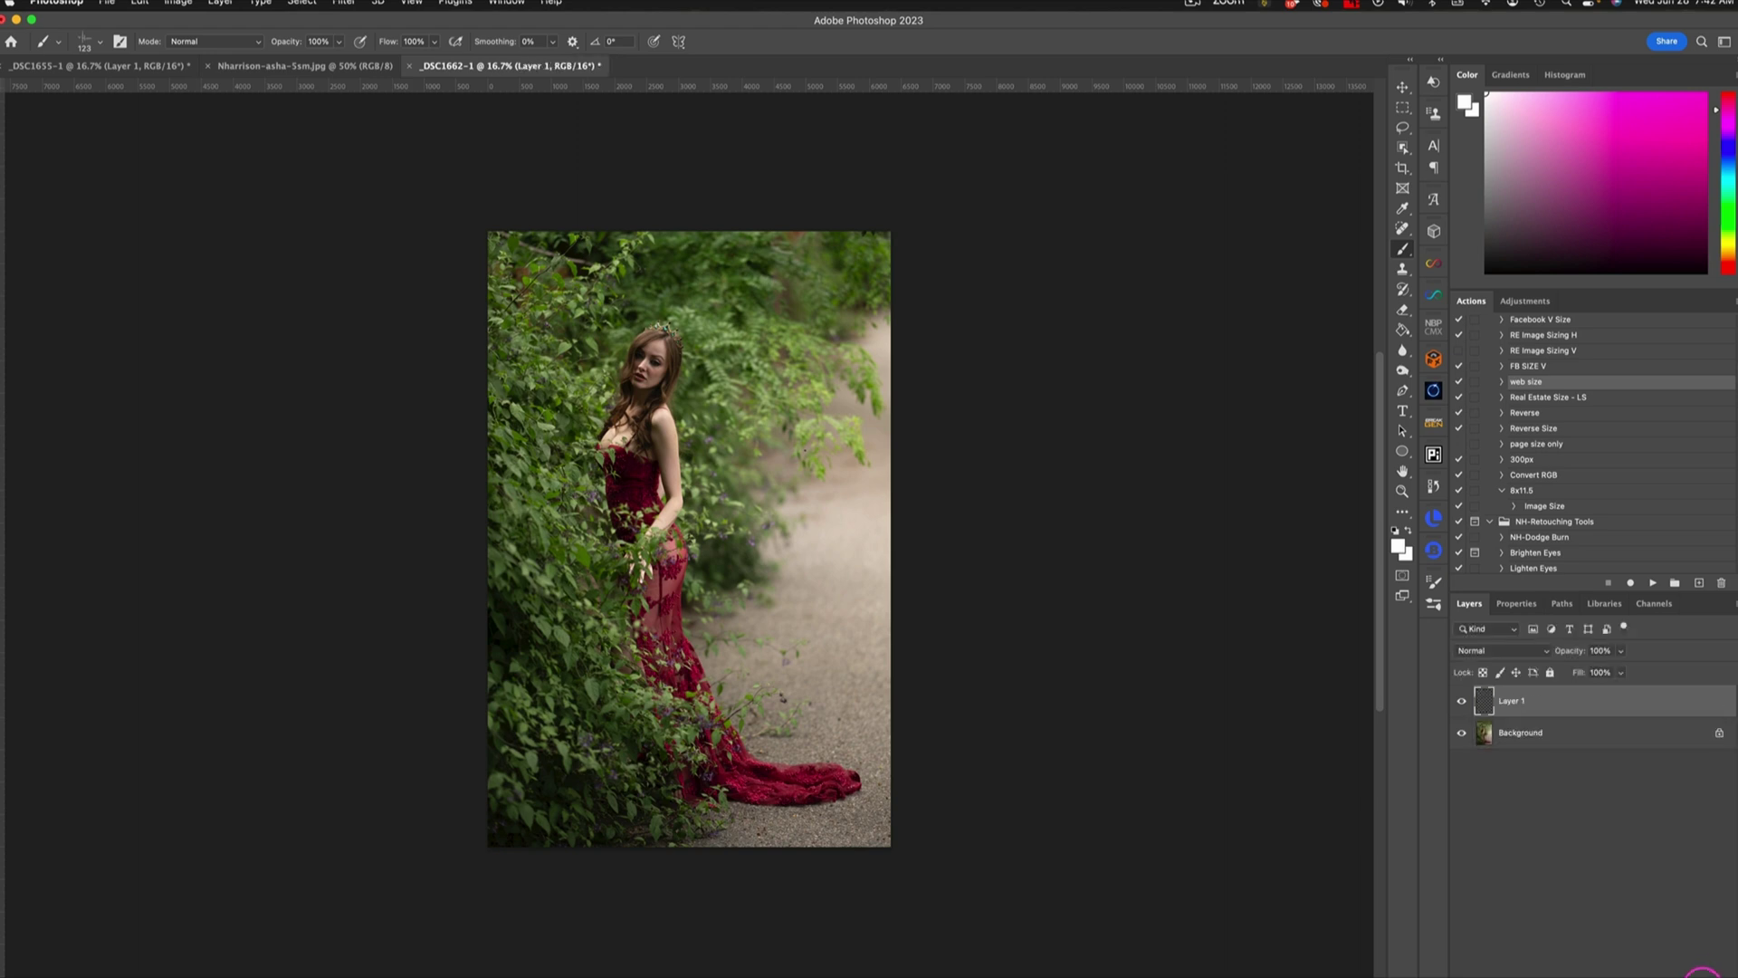
Step: Choose the Tree.psd 10 brush from the Foliage Brushes group inside General Brushes
click(1433, 604)
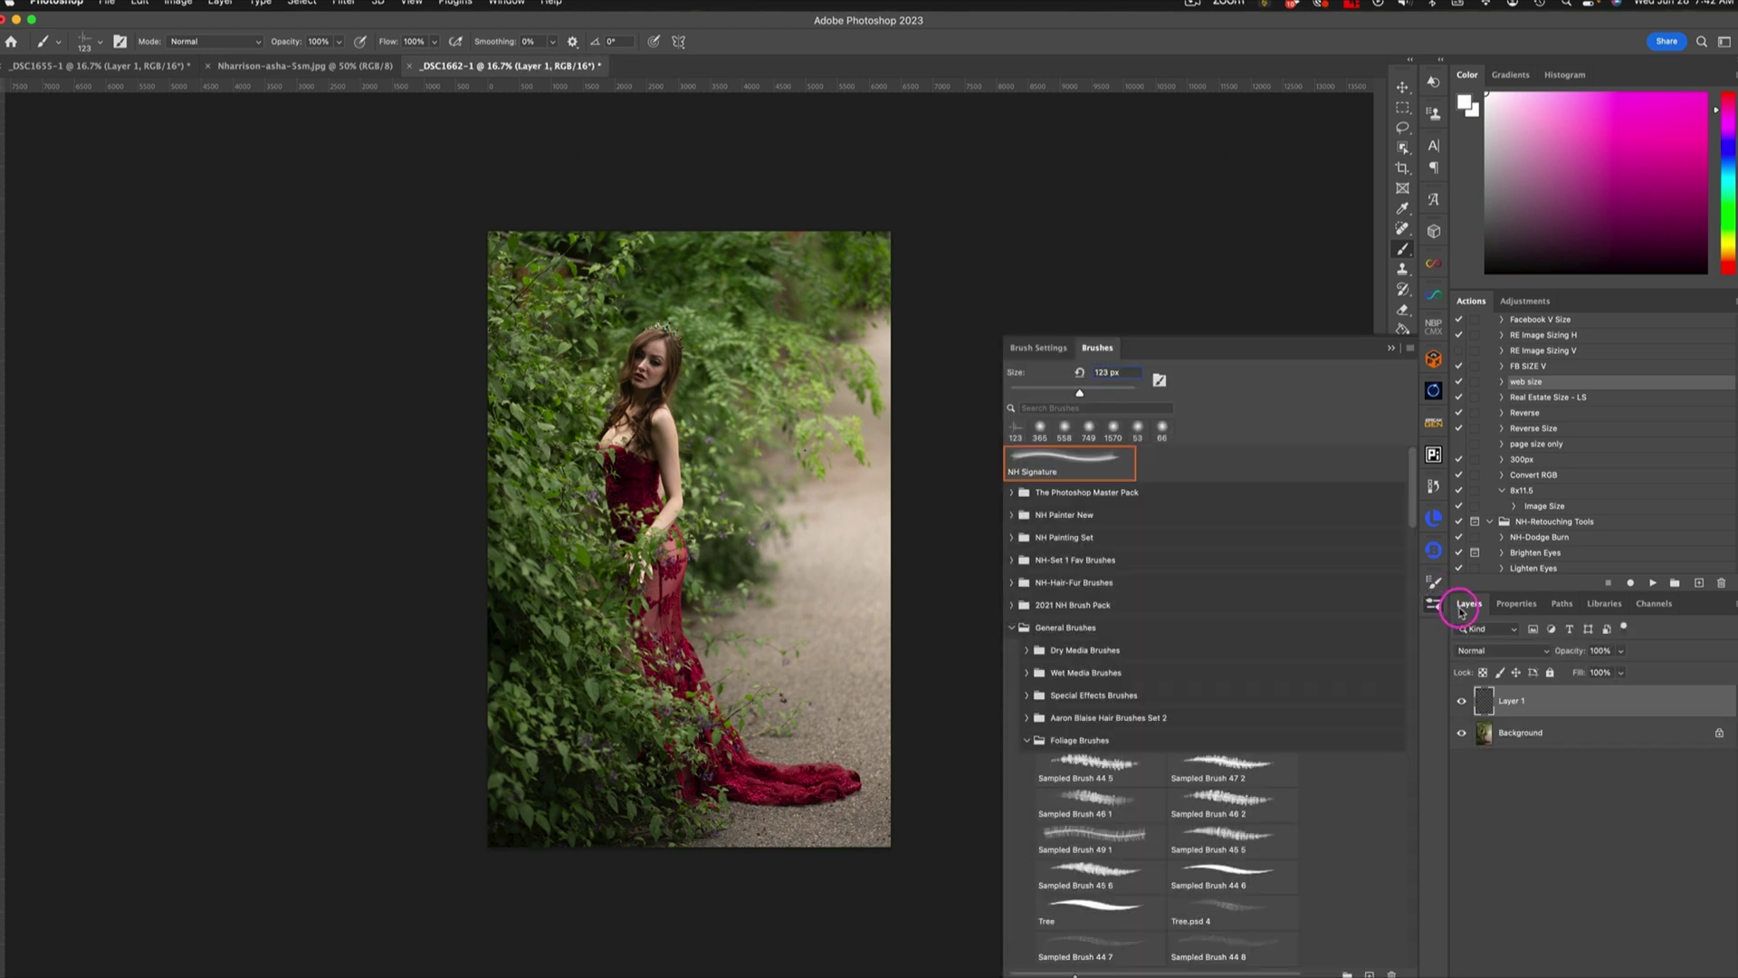
click(1012, 628)
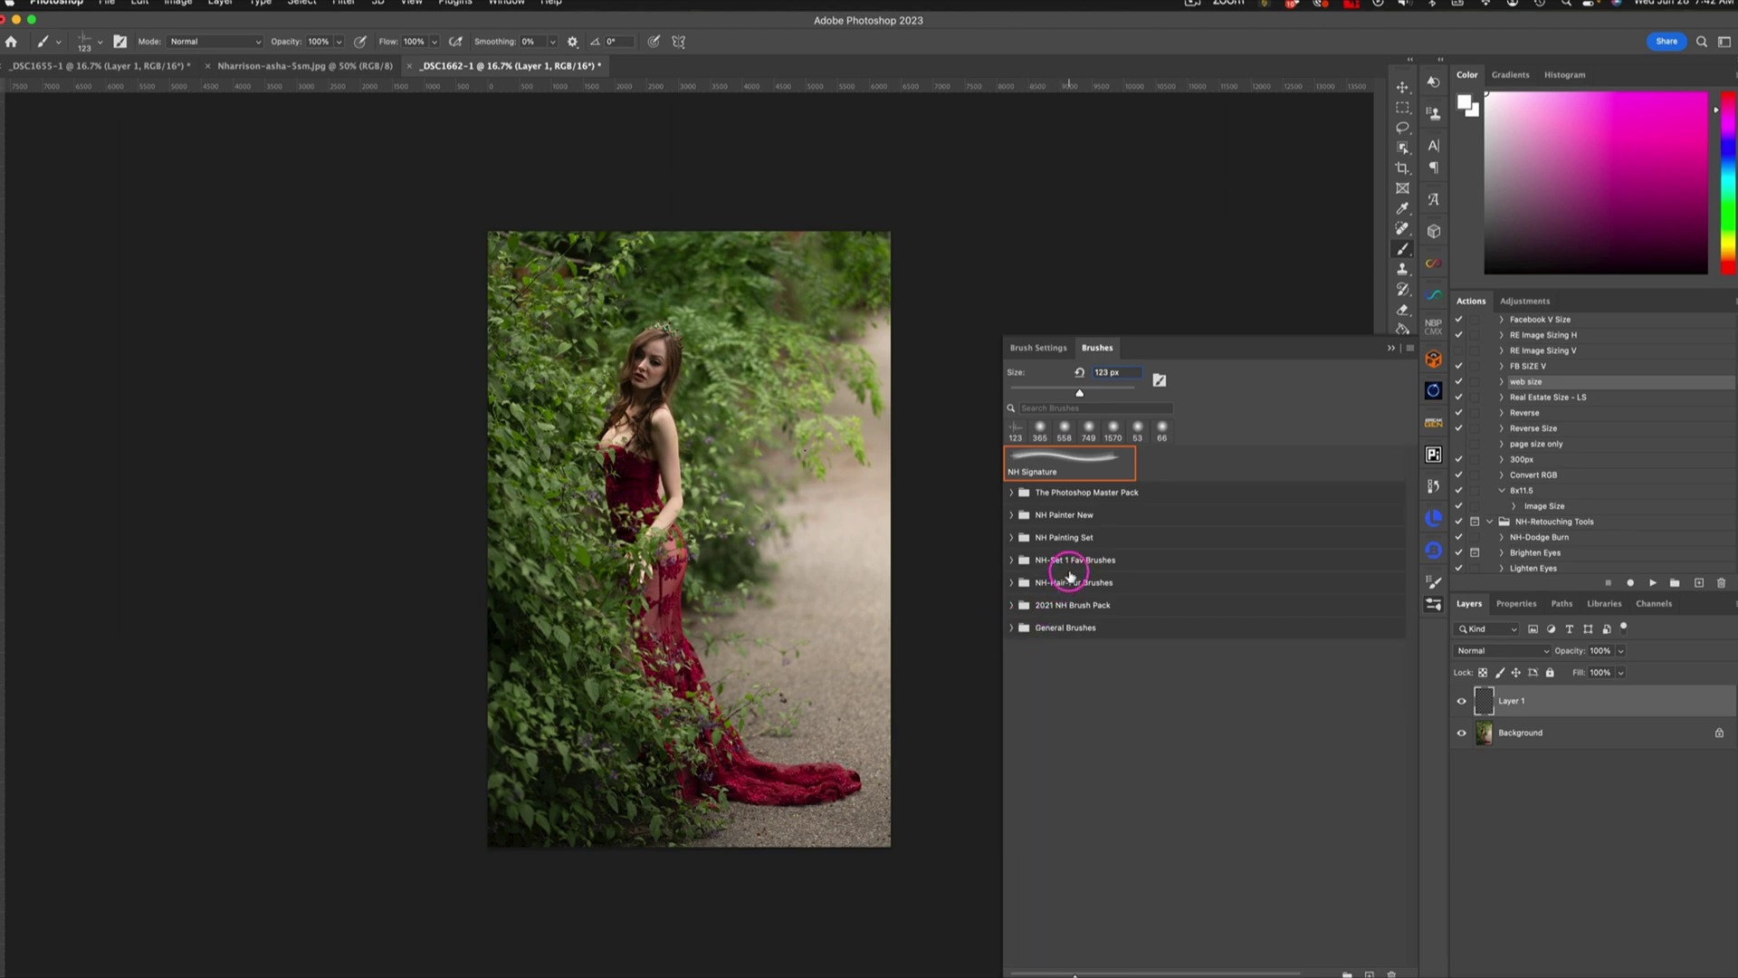
click(1014, 626)
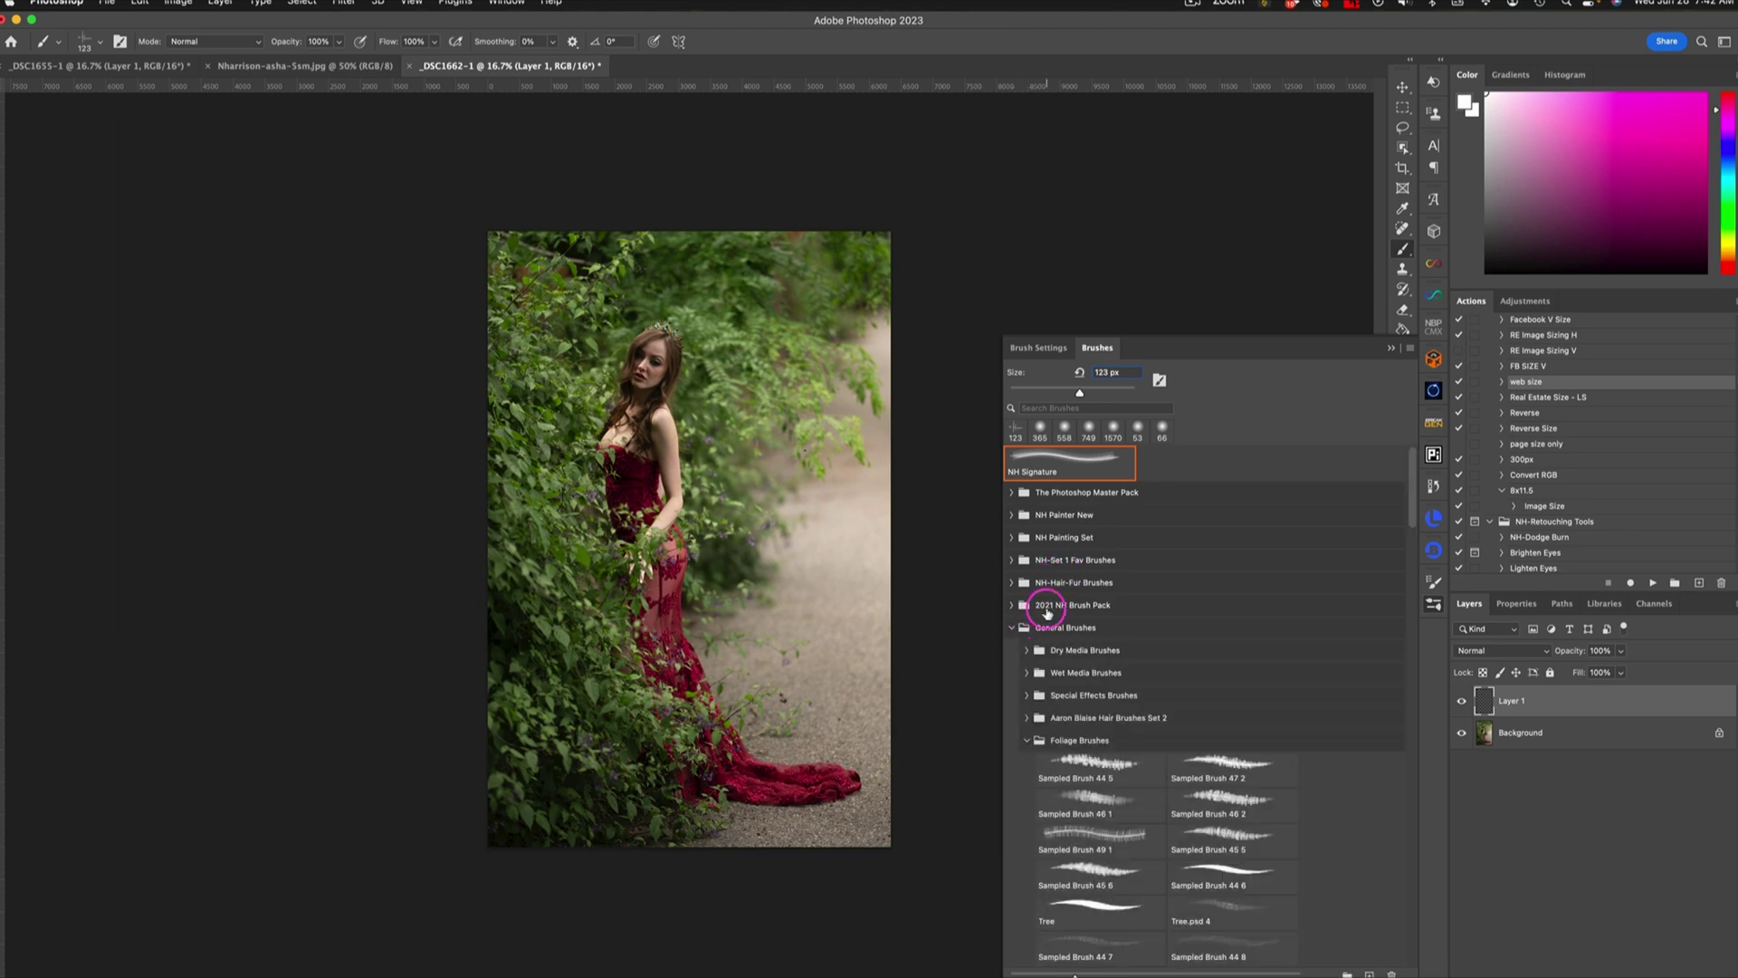
drag(1411, 511, 1414, 588)
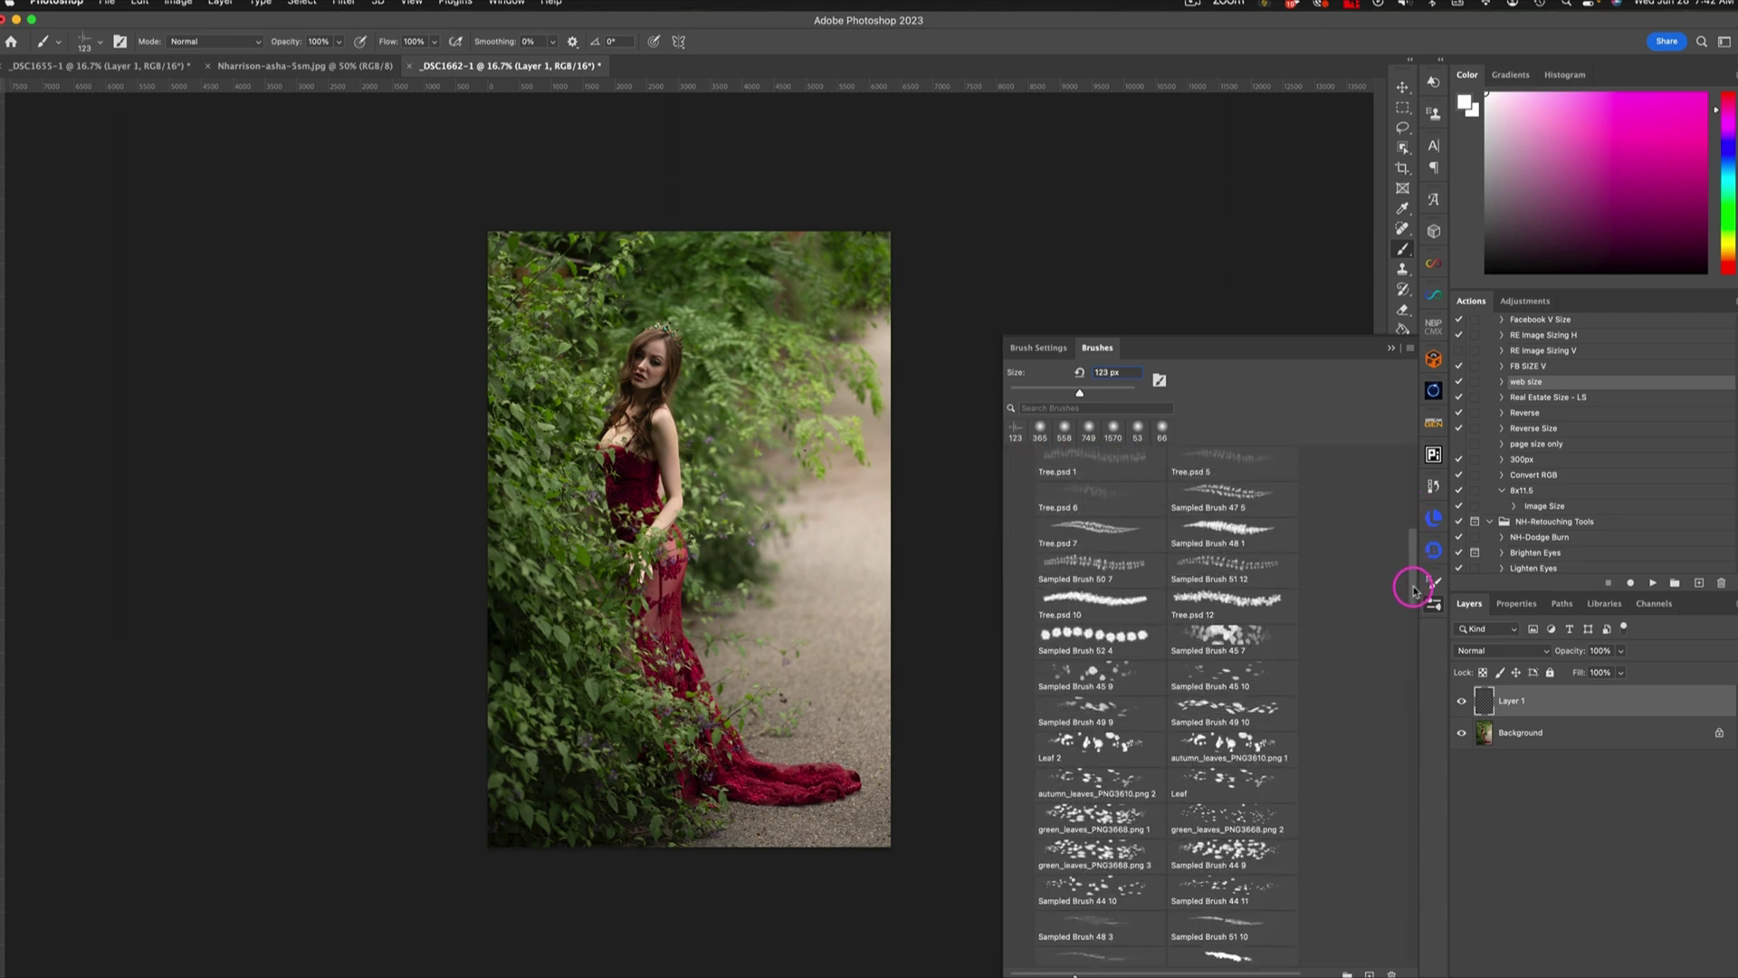
drag(1414, 590, 1418, 587)
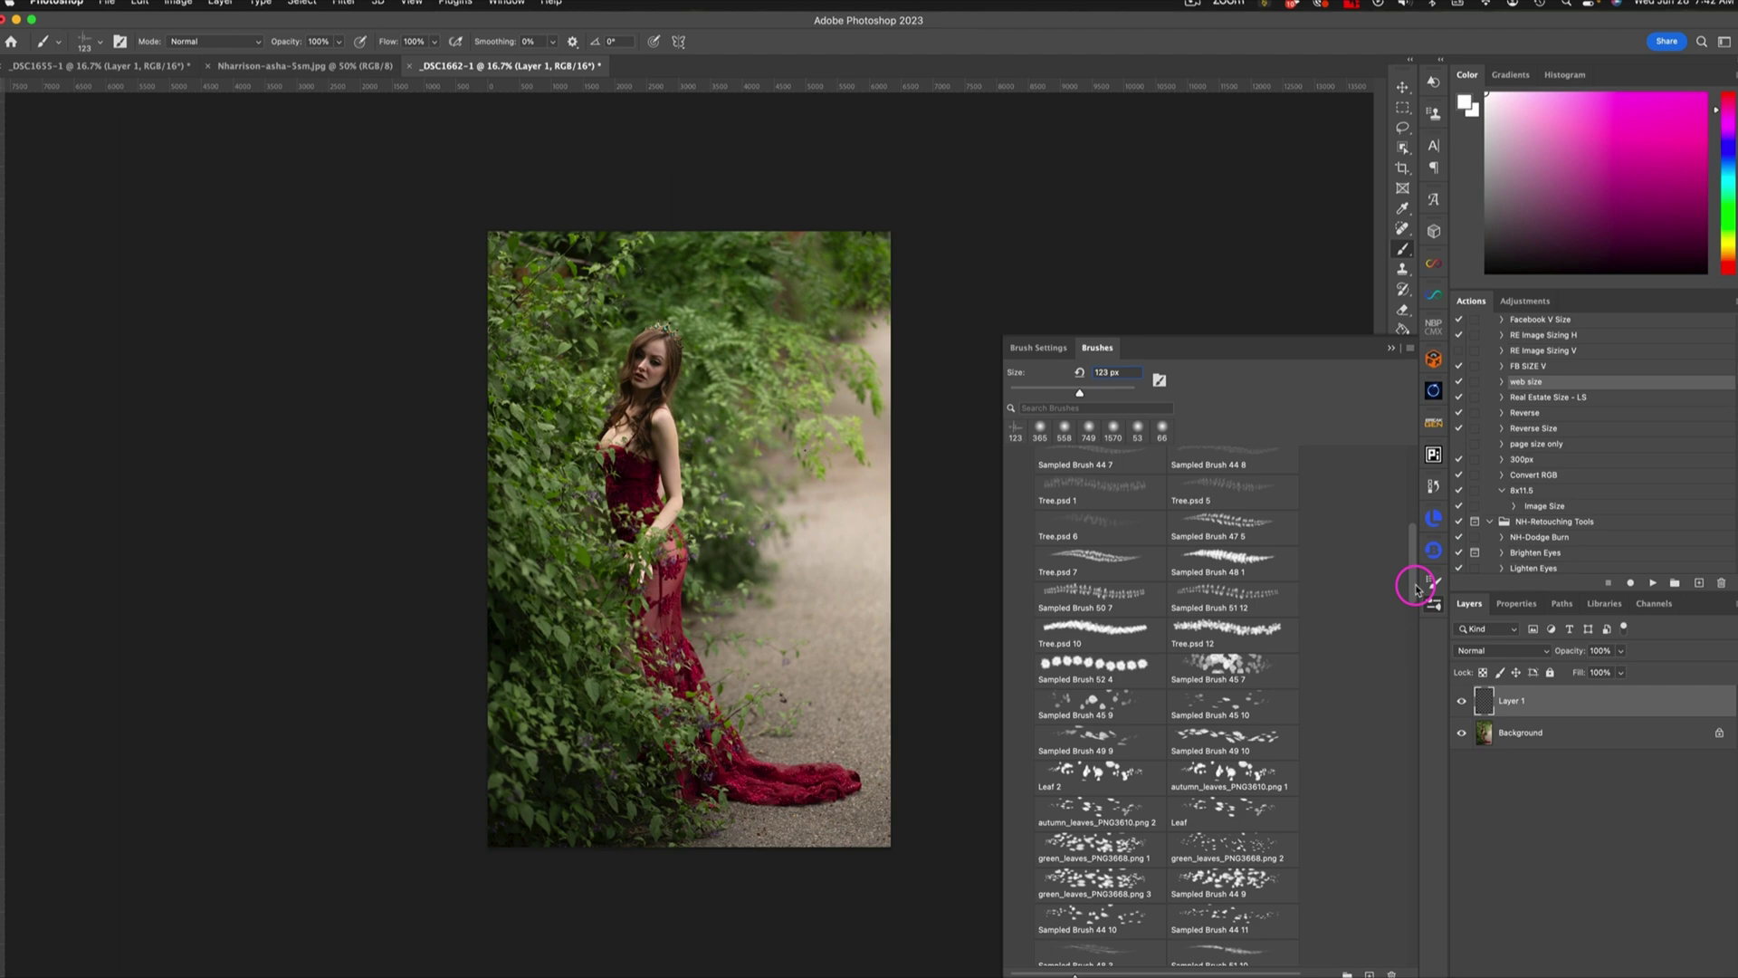
scroll(1414, 580, down, 2)
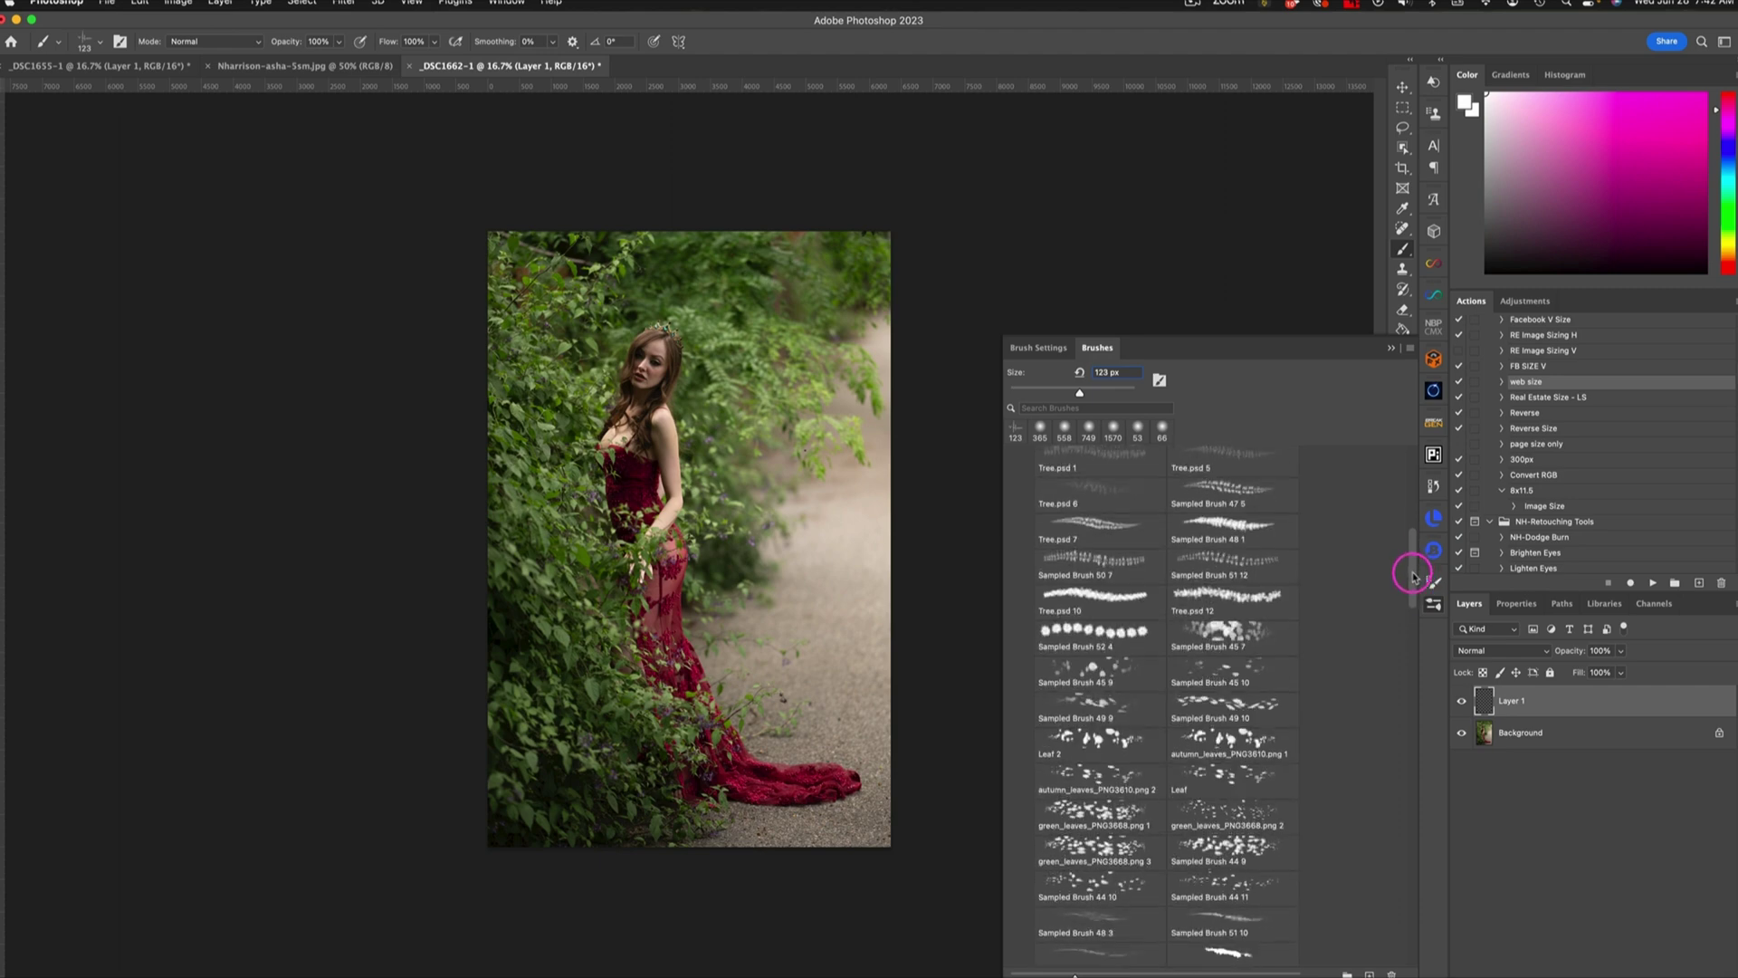
mouse_move(1413, 577)
mouse_down()
mouse_move(1410, 594)
mouse_move(1409, 552)
mouse_up()
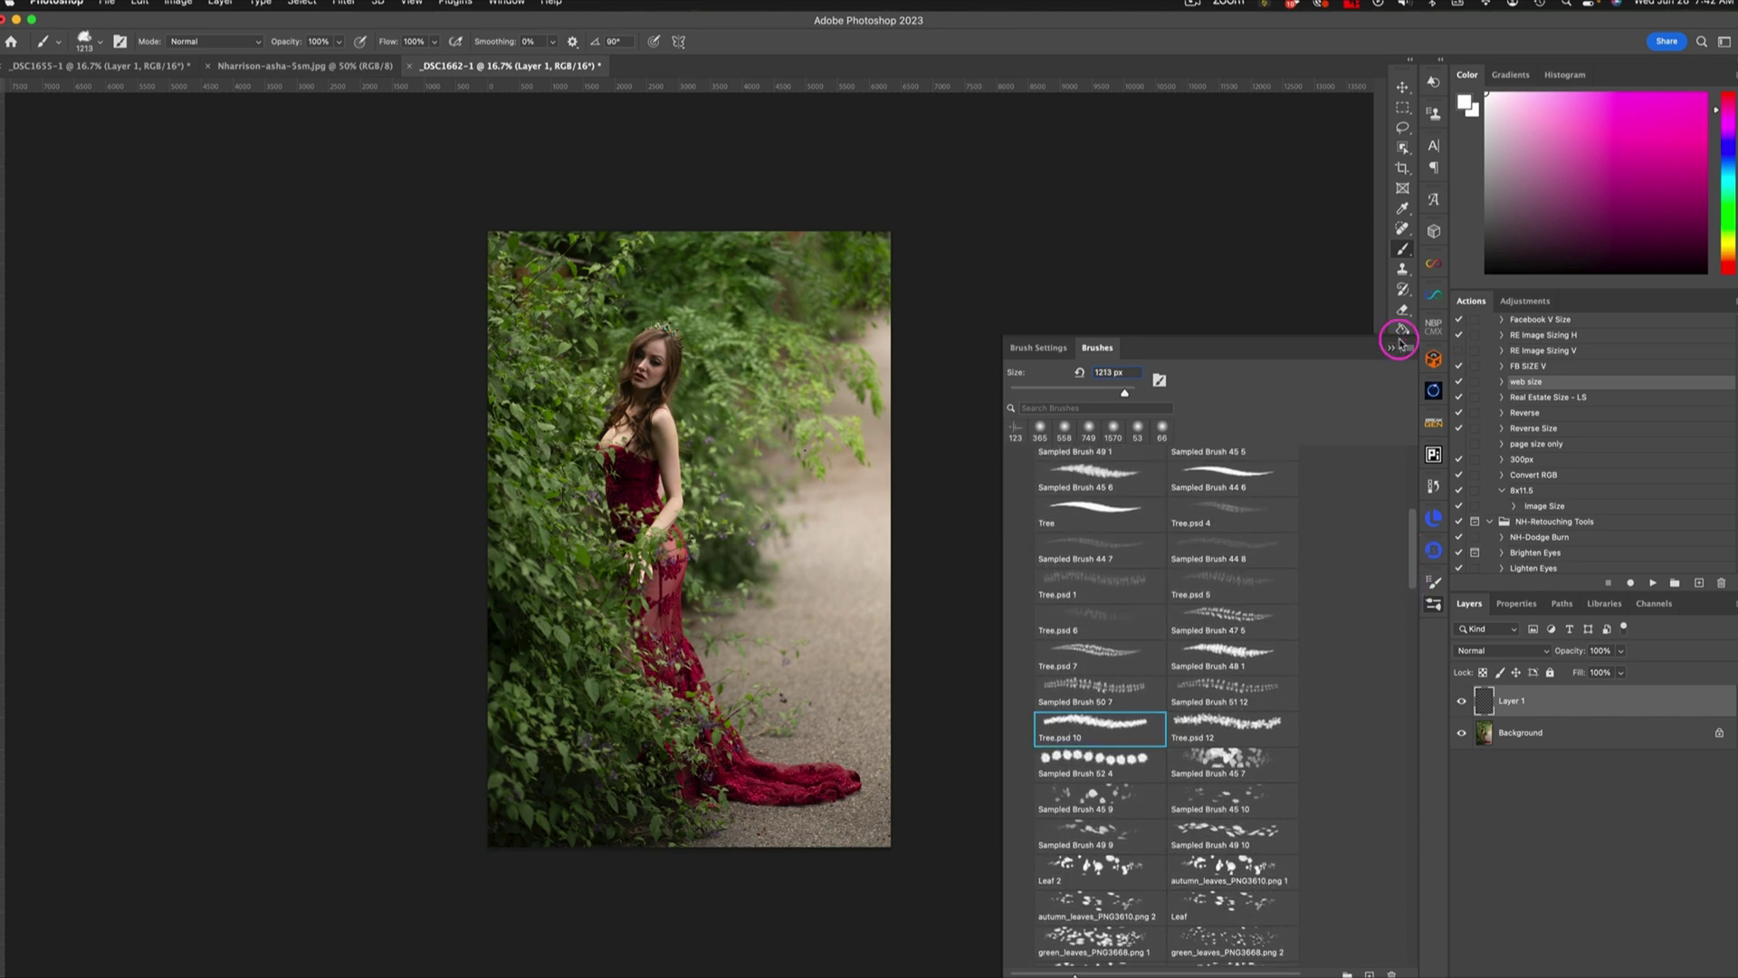
click(1401, 343)
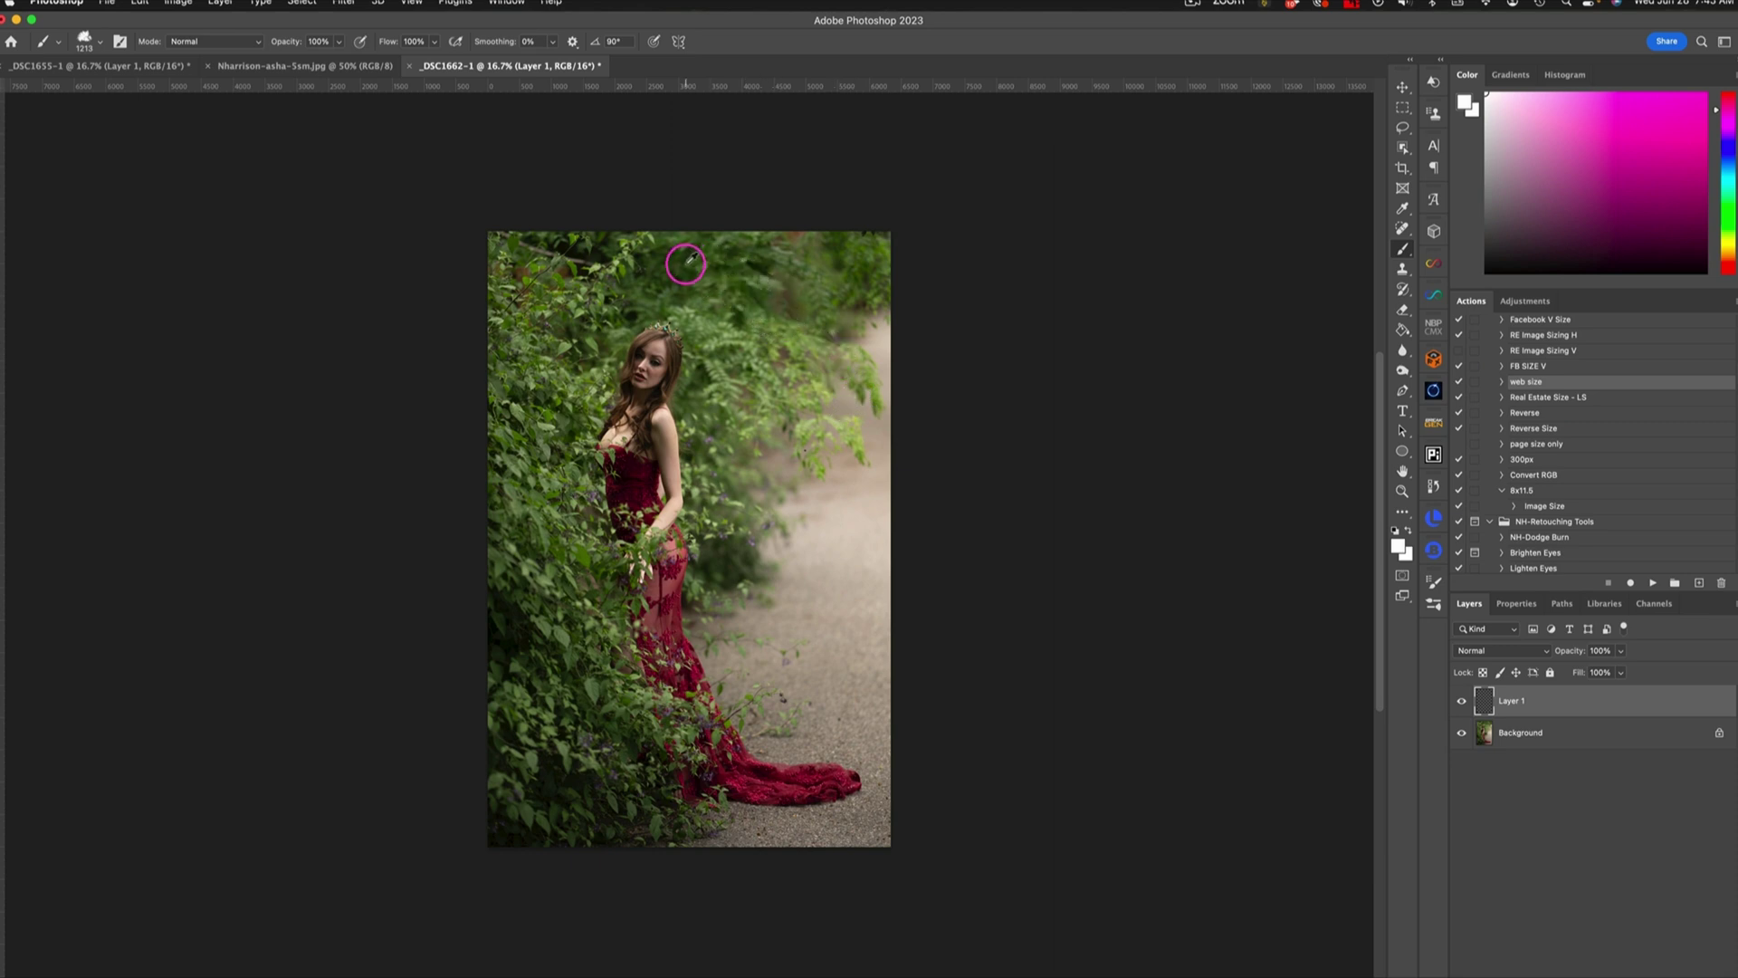
Step: Sample a light green from the foliage and paint leaves over the path down the photo's right edge with an enlarged brush
alt+click(687, 262)
drag(686, 264, 695, 258)
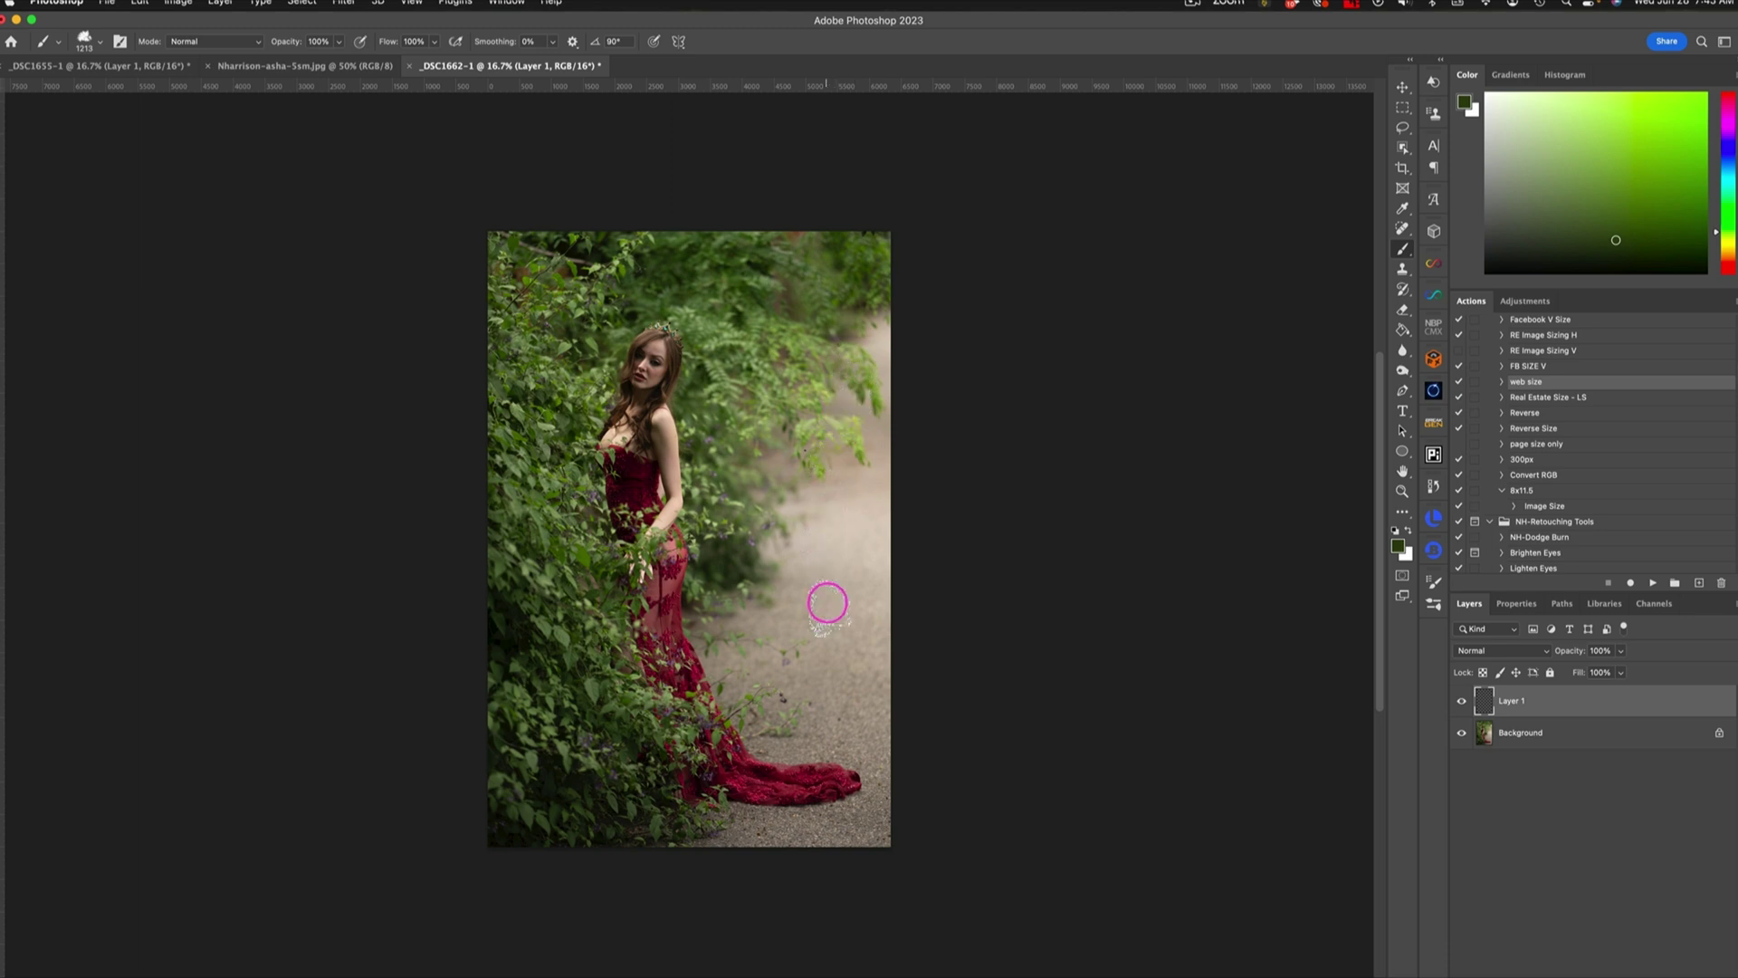
mouse_move(823, 381)
mouse_down()
mouse_move(873, 409)
mouse_move(864, 428)
mouse_move(939, 396)
mouse_up()
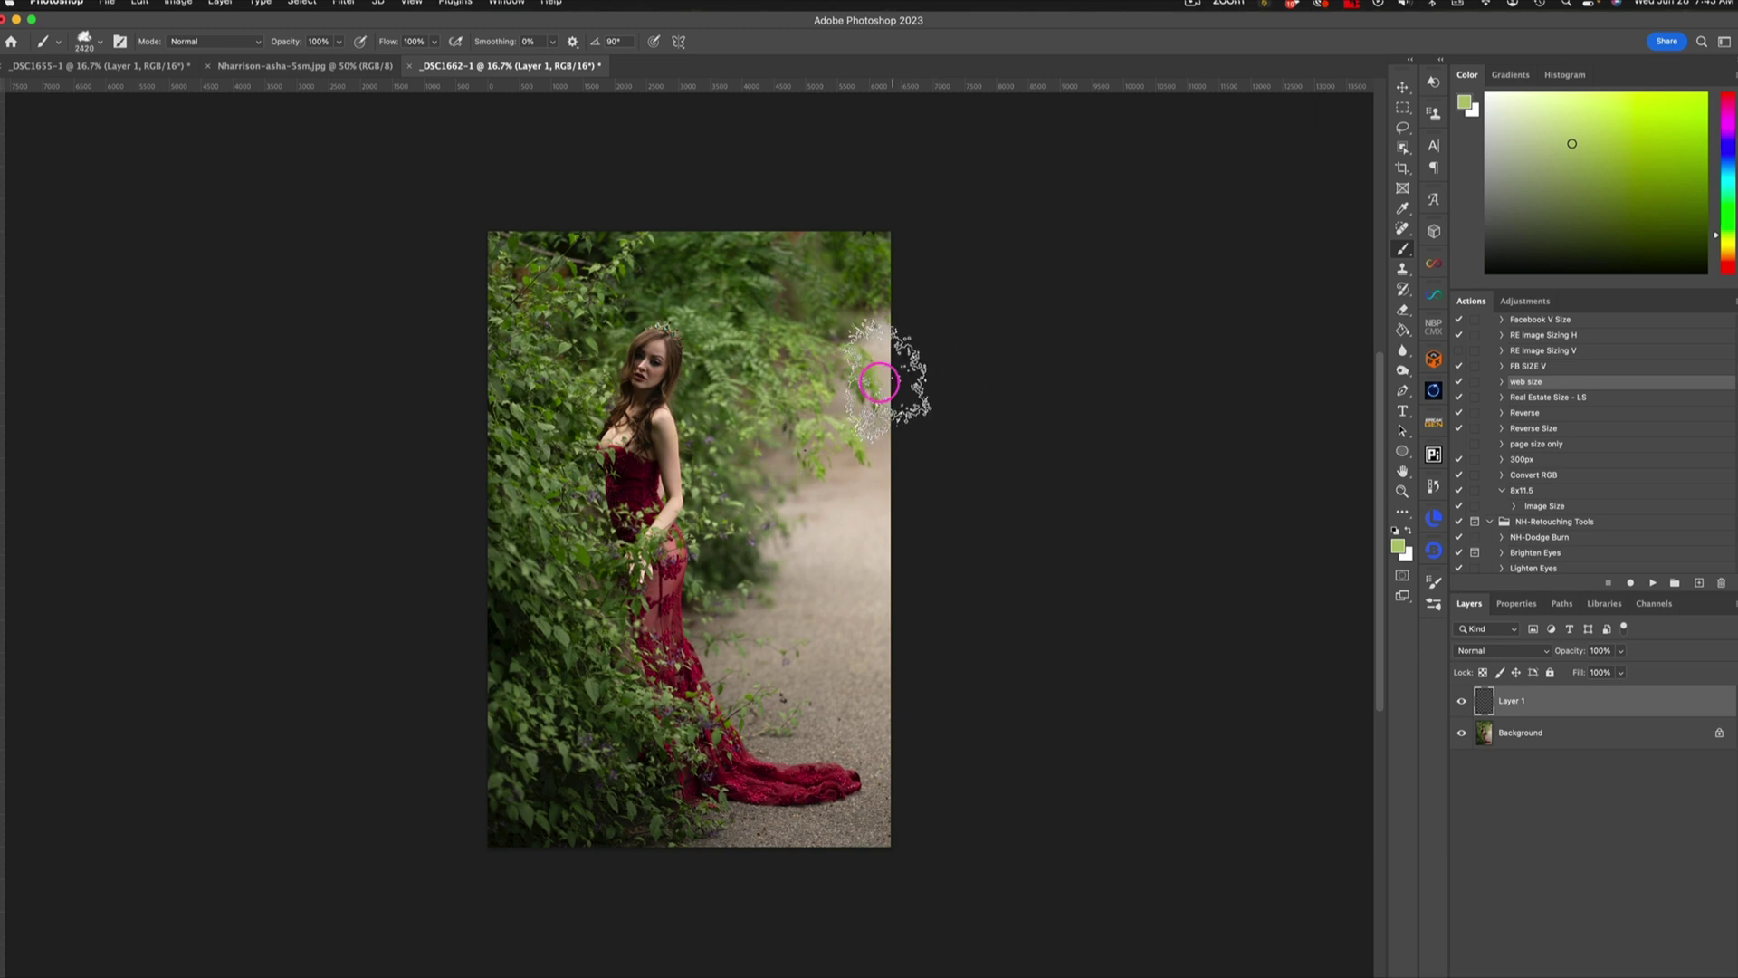
mouse_move(885, 341)
mouse_down()
mouse_move(920, 320)
mouse_move(876, 280)
mouse_up()
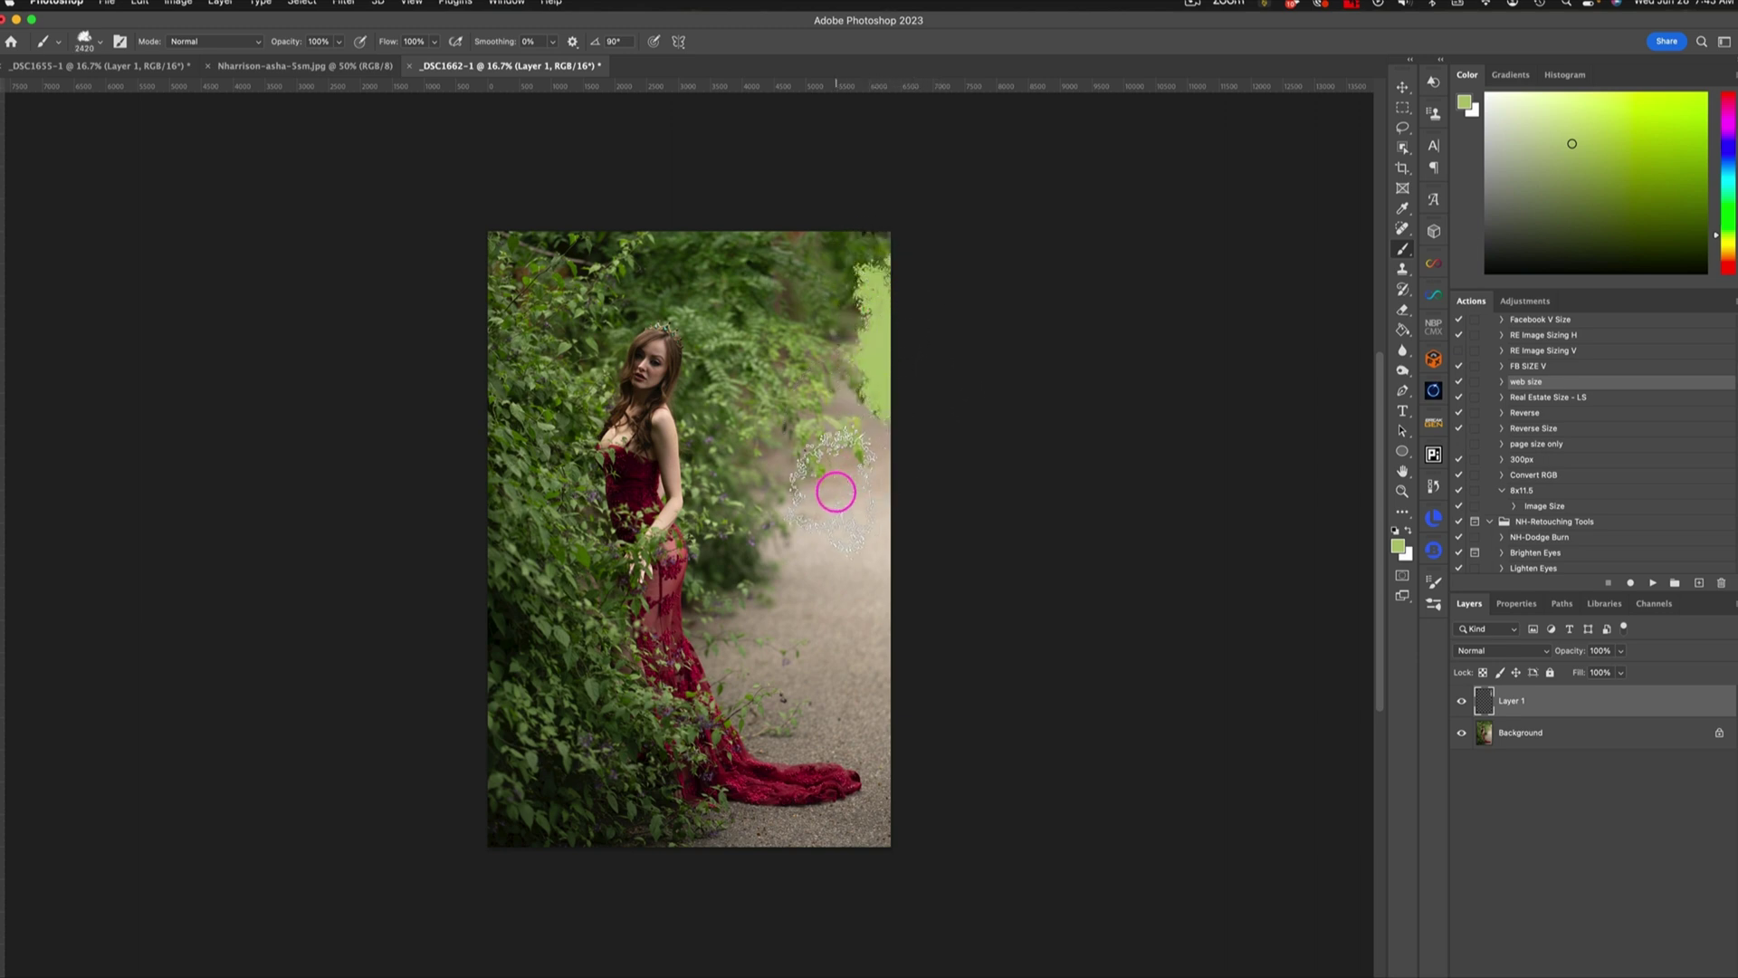
mouse_move(837, 492)
mouse_down()
mouse_move(897, 488)
mouse_move(856, 491)
mouse_move(897, 594)
mouse_move(885, 411)
mouse_move(908, 616)
mouse_move(884, 642)
mouse_move(885, 714)
mouse_move(837, 791)
mouse_move(928, 824)
mouse_move(997, 815)
mouse_up()
click(855, 493)
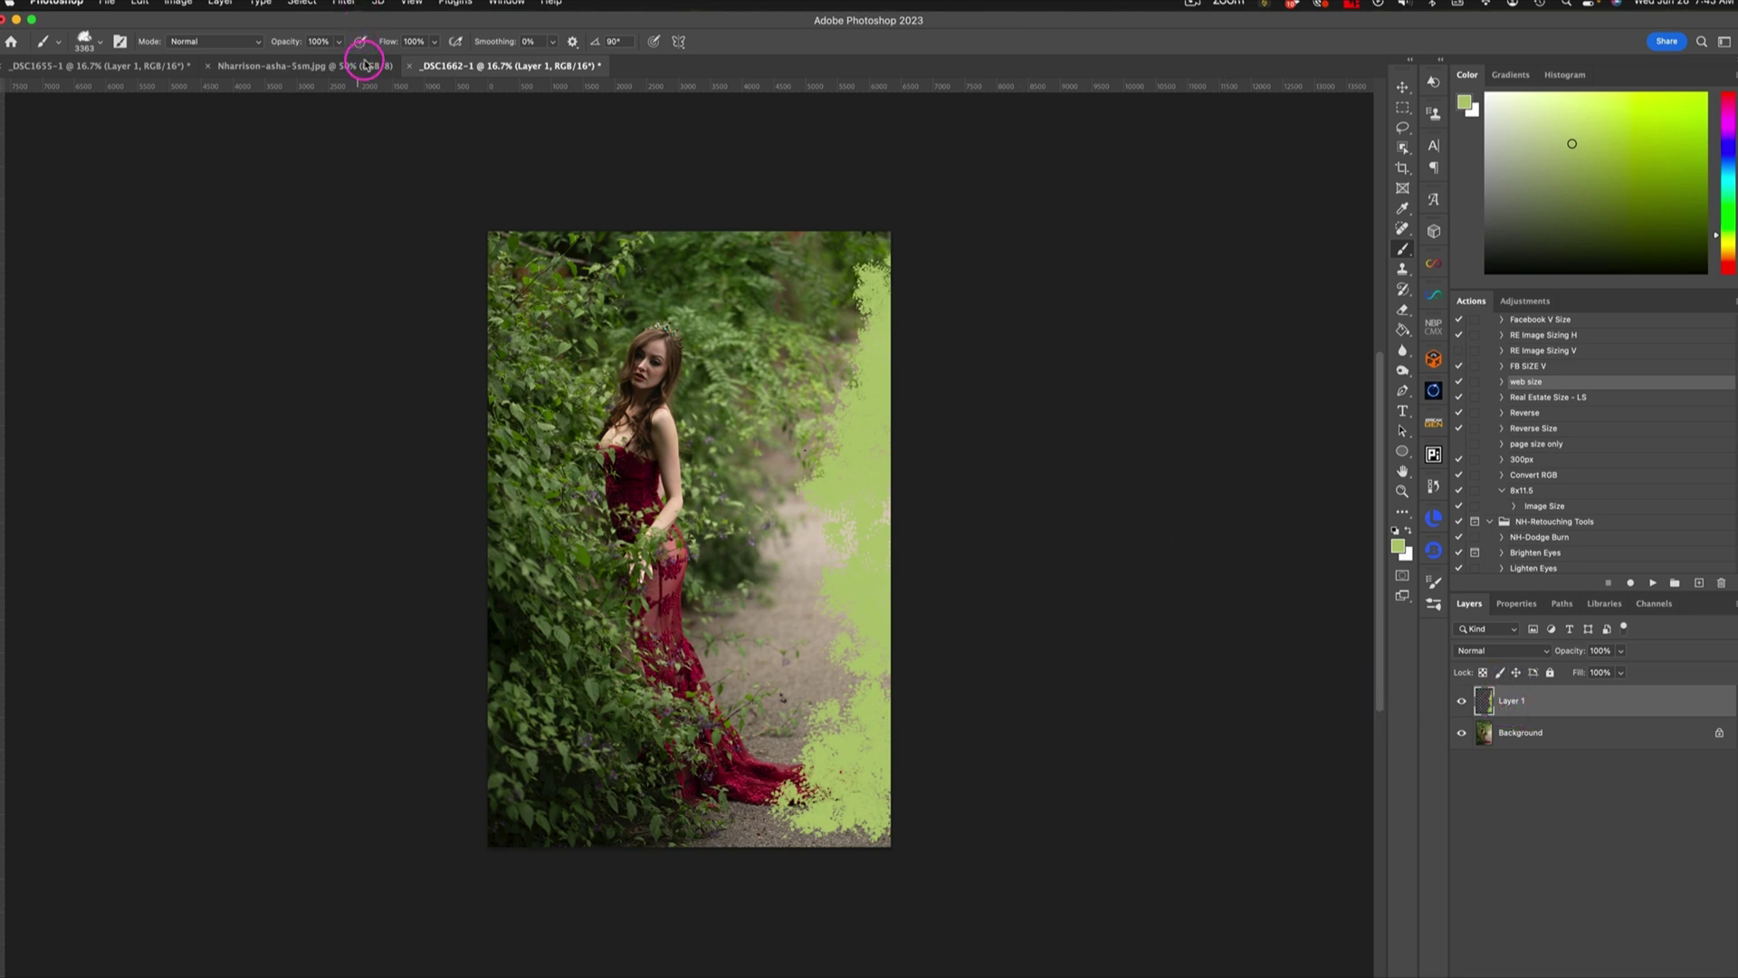
Step: Soften the painted foliage layer with a Gaussian Blur of 21.9 pixels radius
click(343, 3)
mouse_move(427, 159)
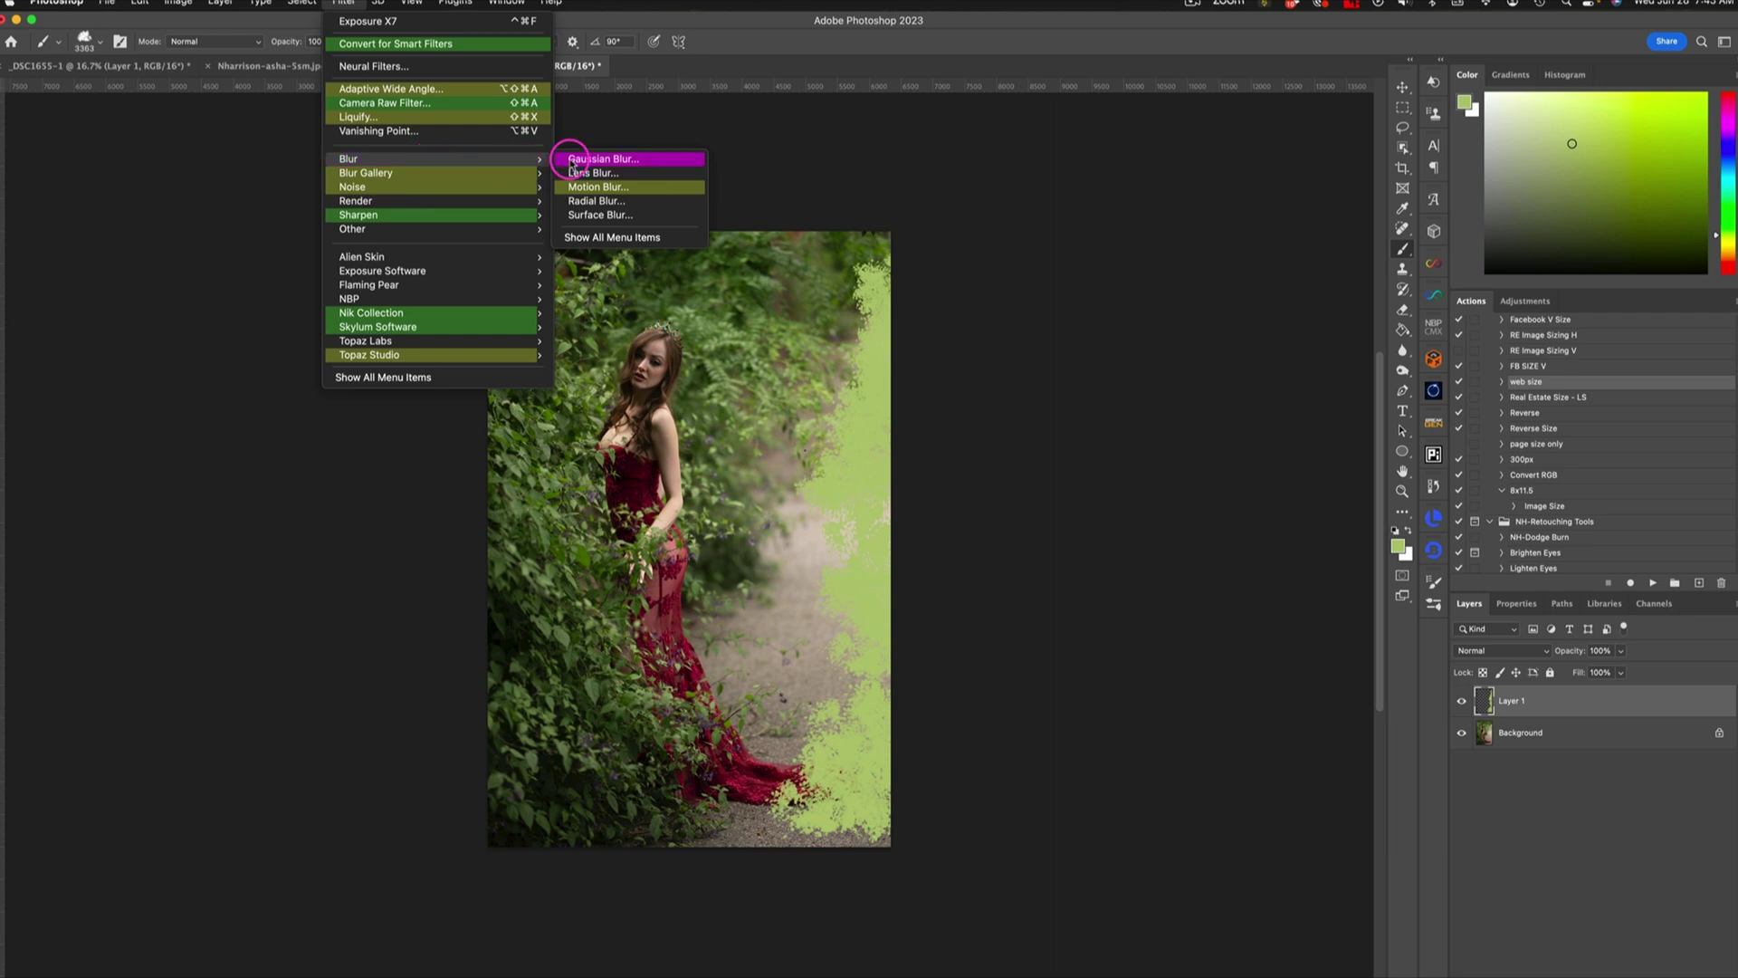
click(618, 160)
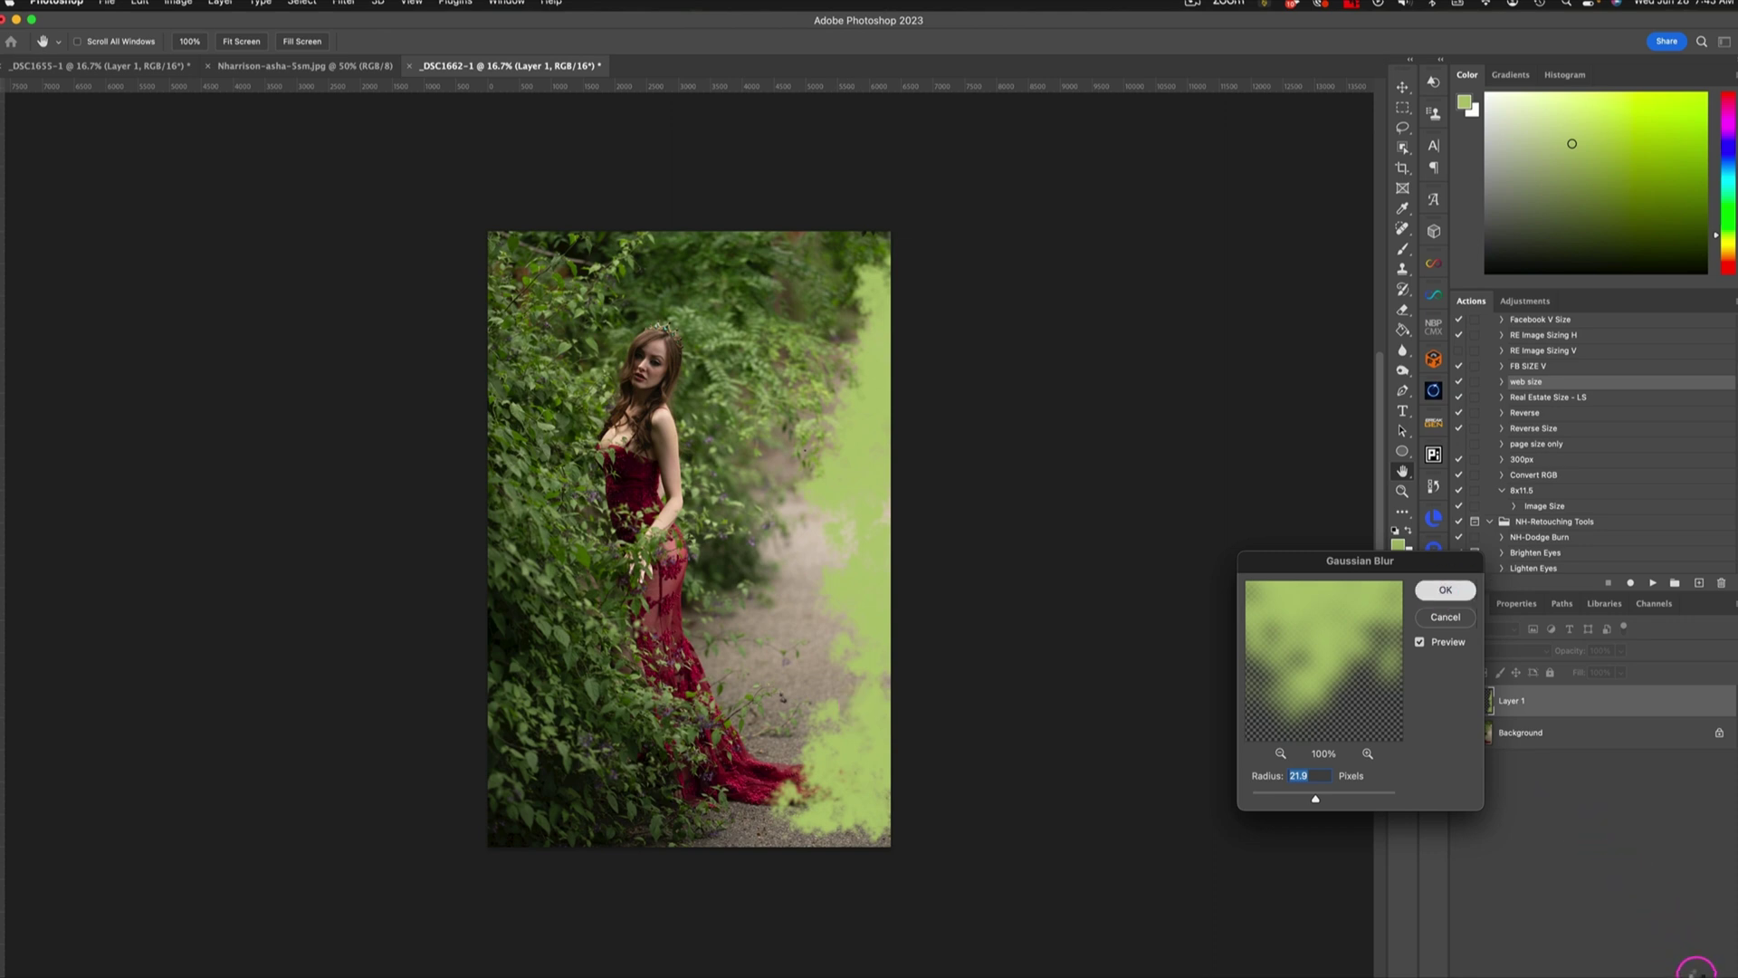
key(Return)
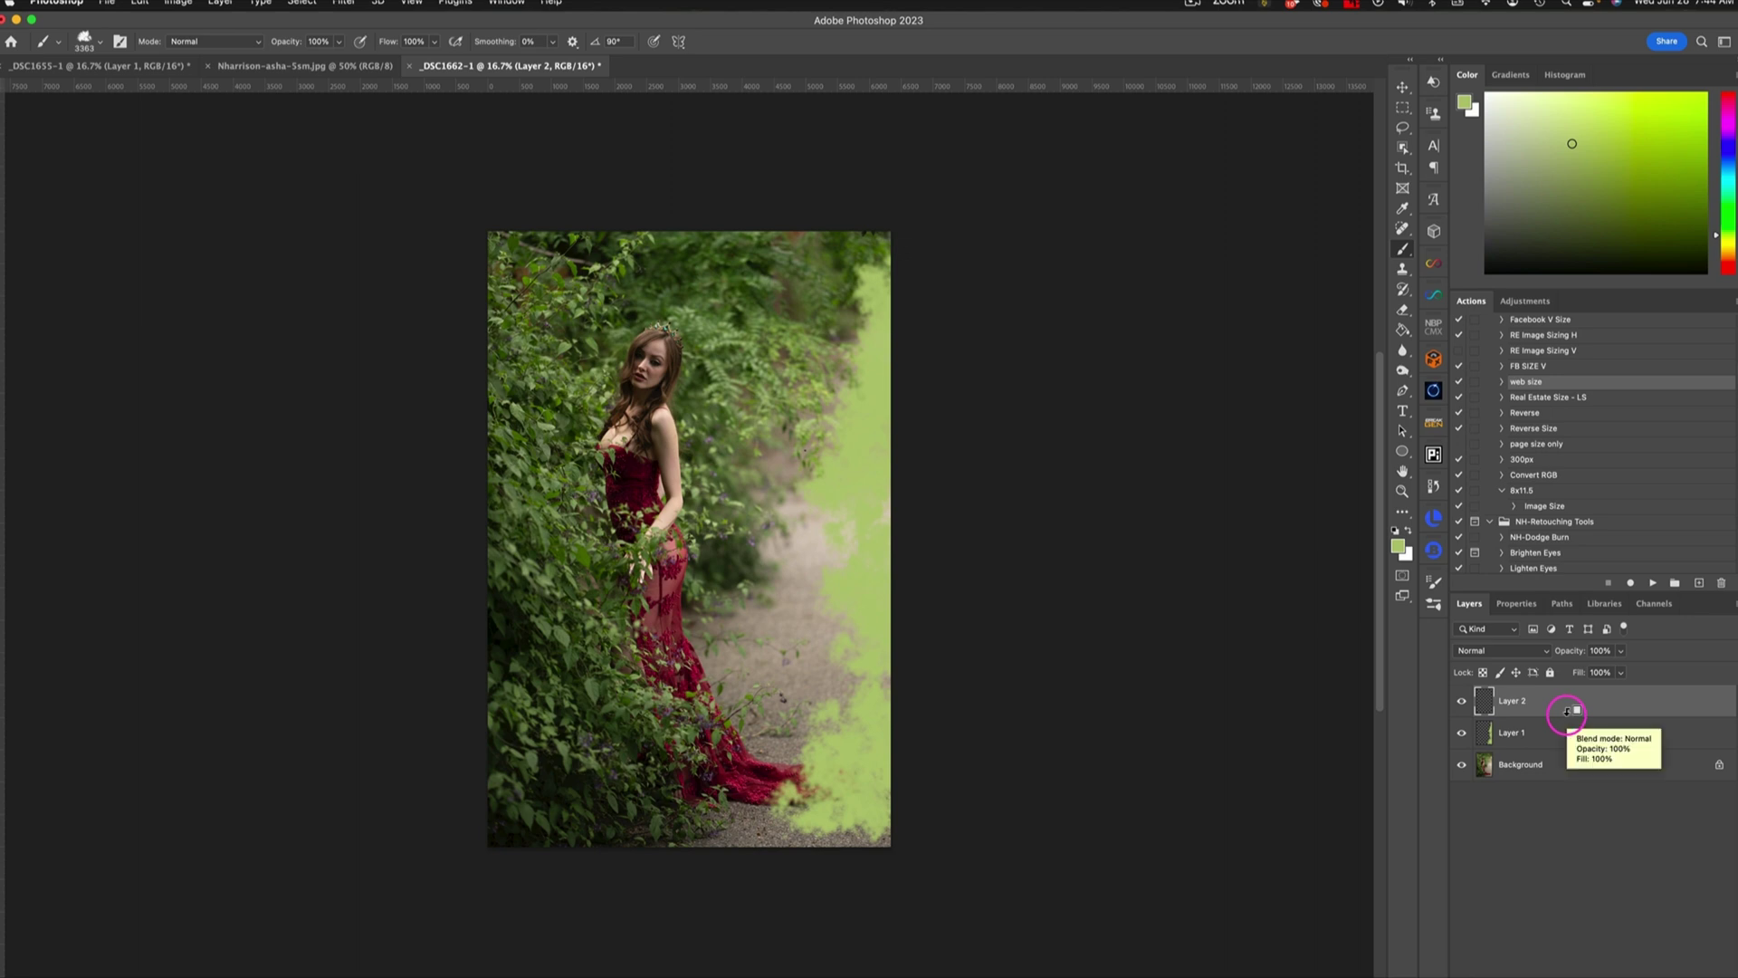
Step: Clip Layer 2 to the painted foliage layer and shade the foliage's upper part with a sampled mid green at 50% flow
alt+click(1567, 712)
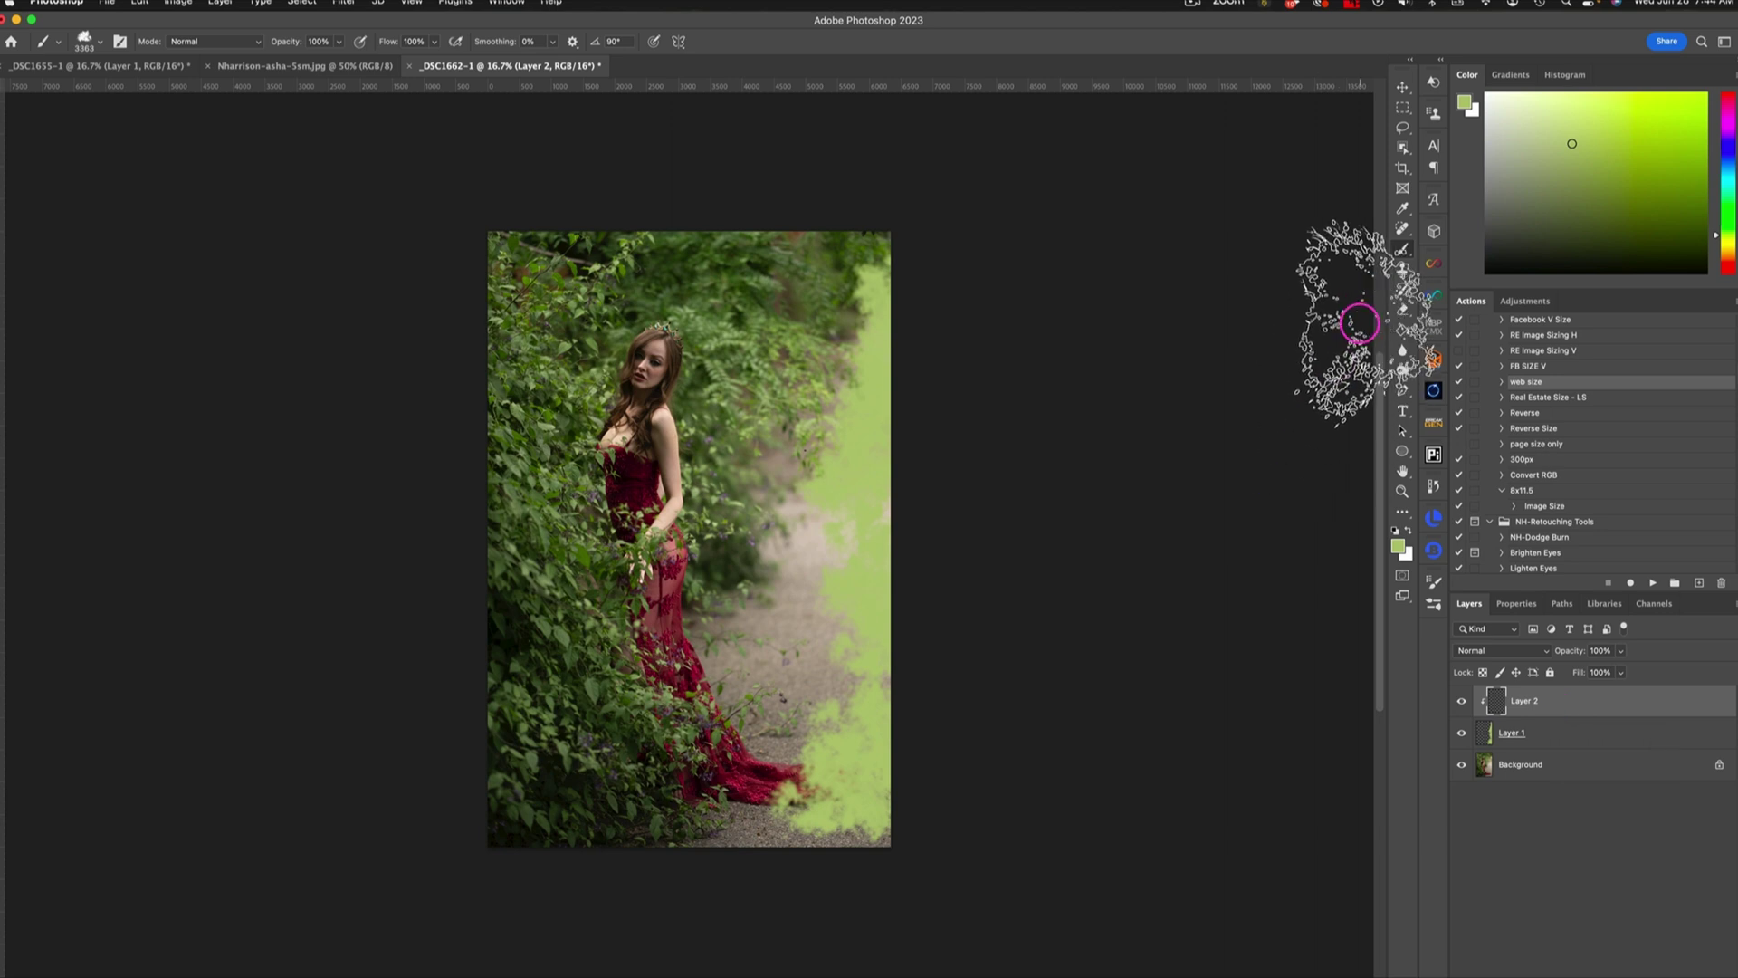
alt+click(833, 303)
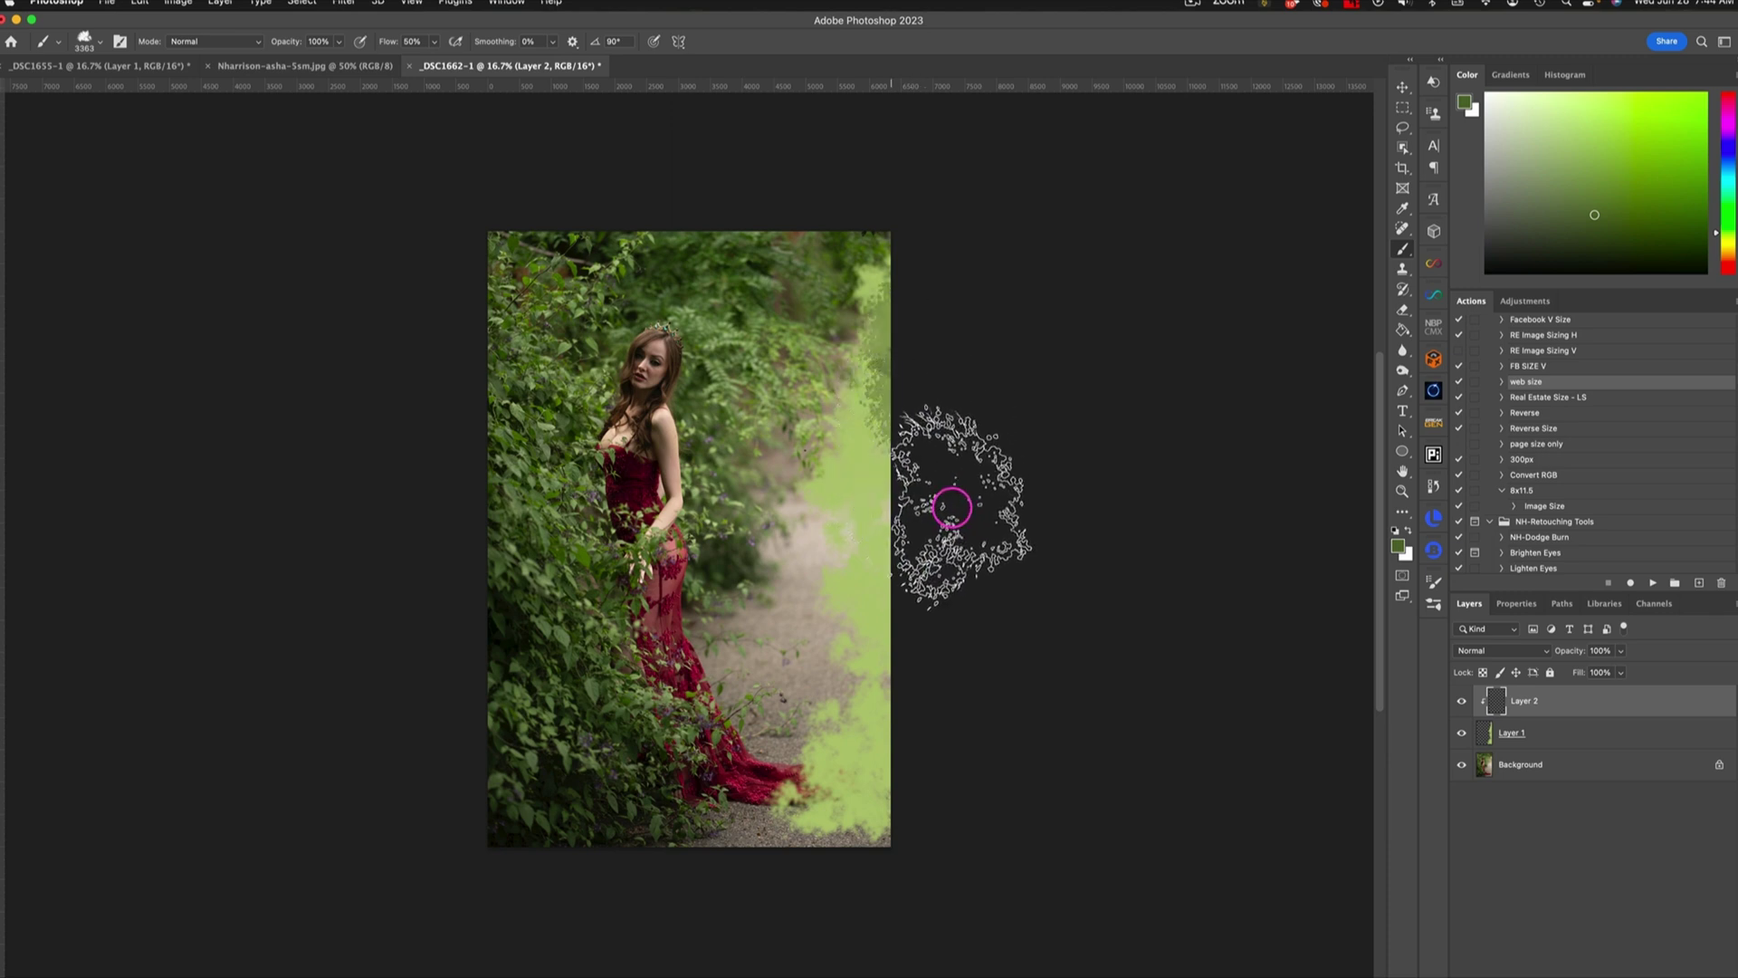
key(bracketleft)
key(bracketleft)
drag(883, 464, 849, 407)
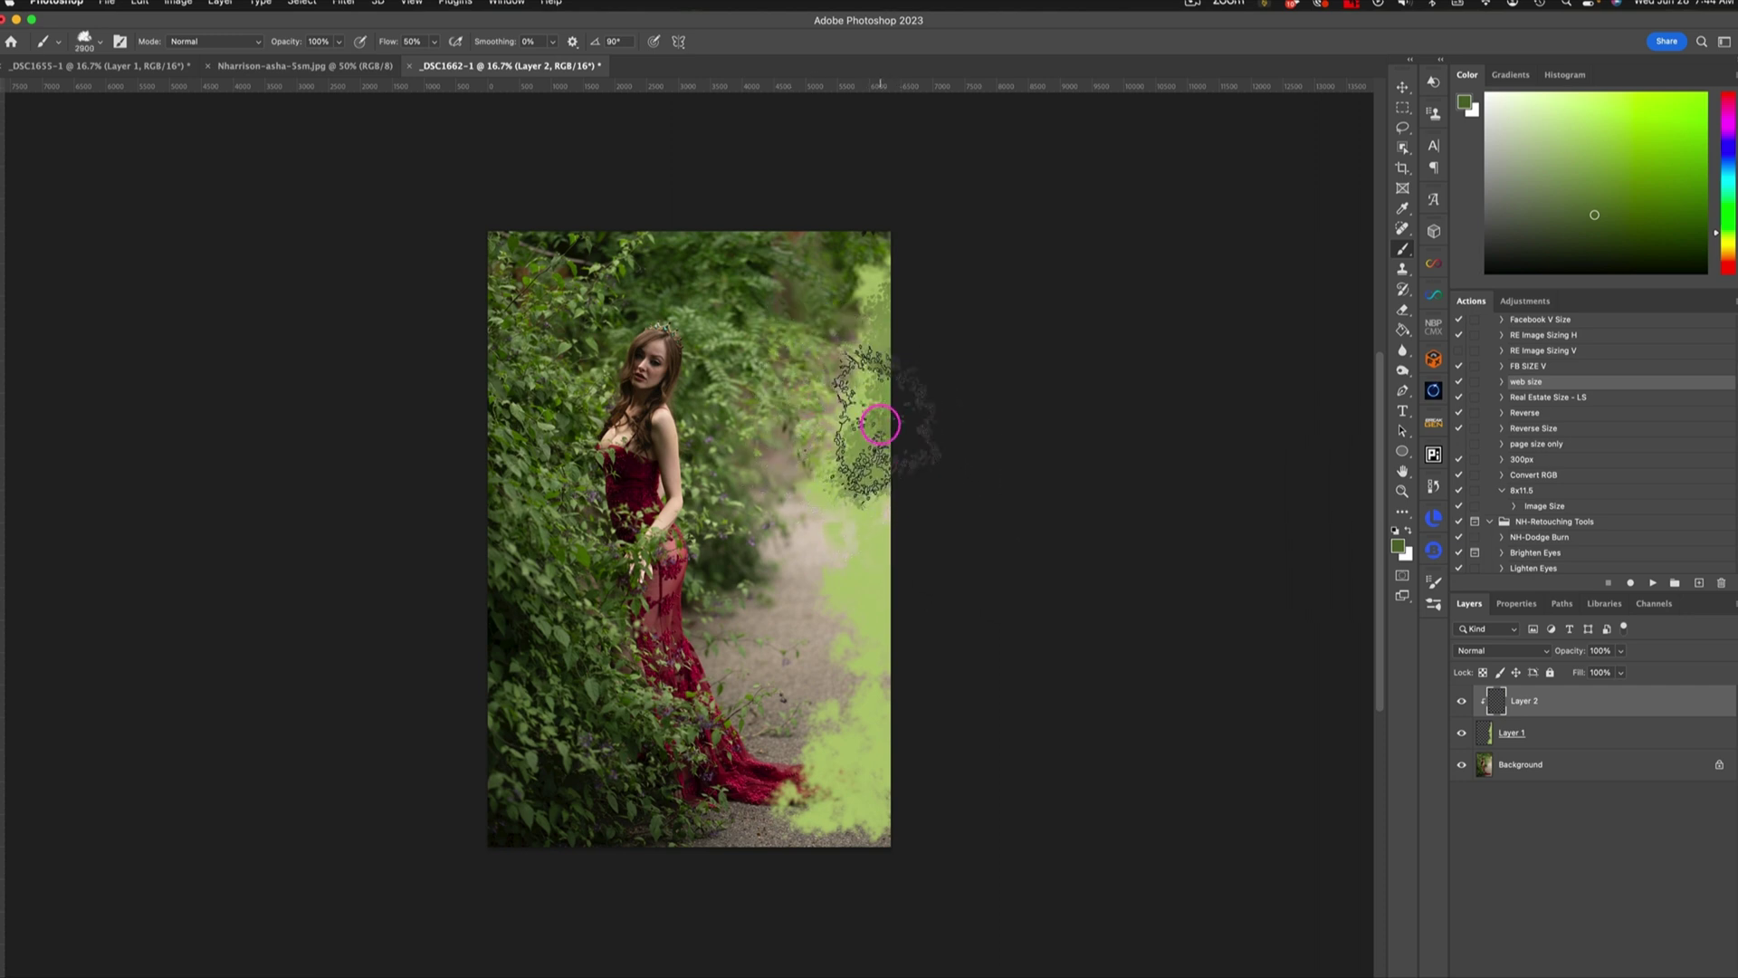
Step: Reduce the brush to 1800 px and extend the mid-green leaf shading along the photo's right edge down to the bottom
key(bracketleft)
key(bracketleft)
key(bracketleft)
key(bracketleft)
key(bracketleft)
key(bracketleft)
key(bracketleft)
key(bracketleft)
key(bracketleft)
key(bracketleft)
key(bracketleft)
key(bracketleft)
key(bracketleft)
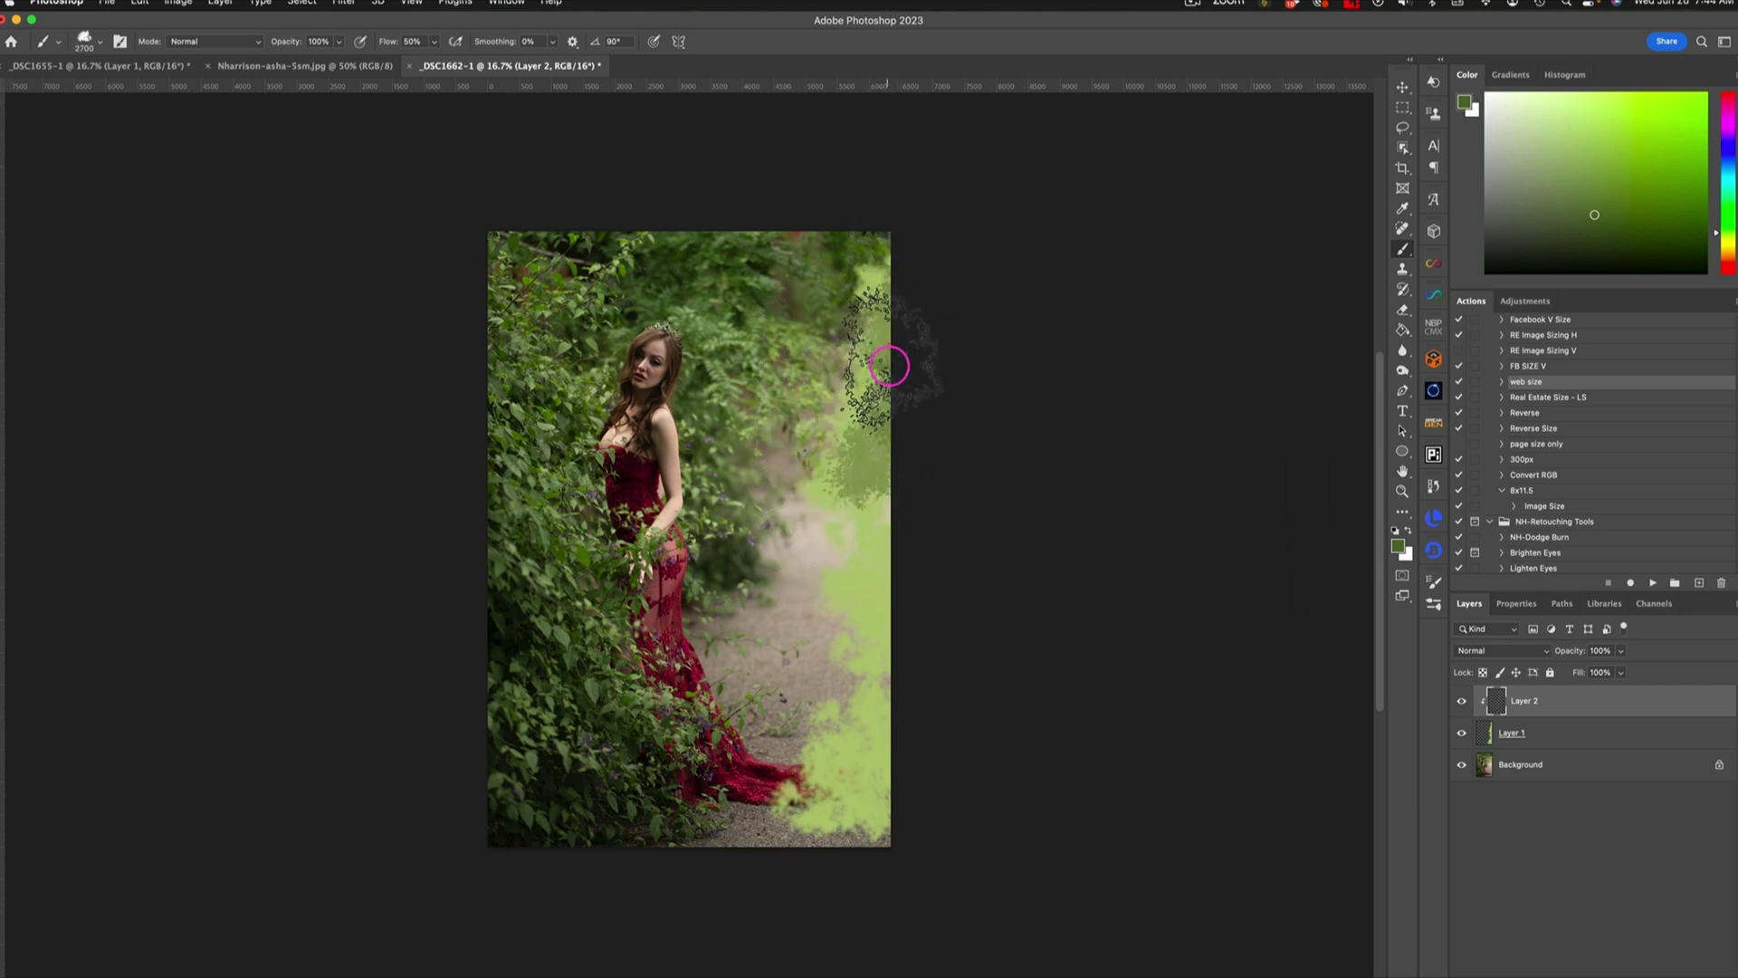
key(bracketleft)
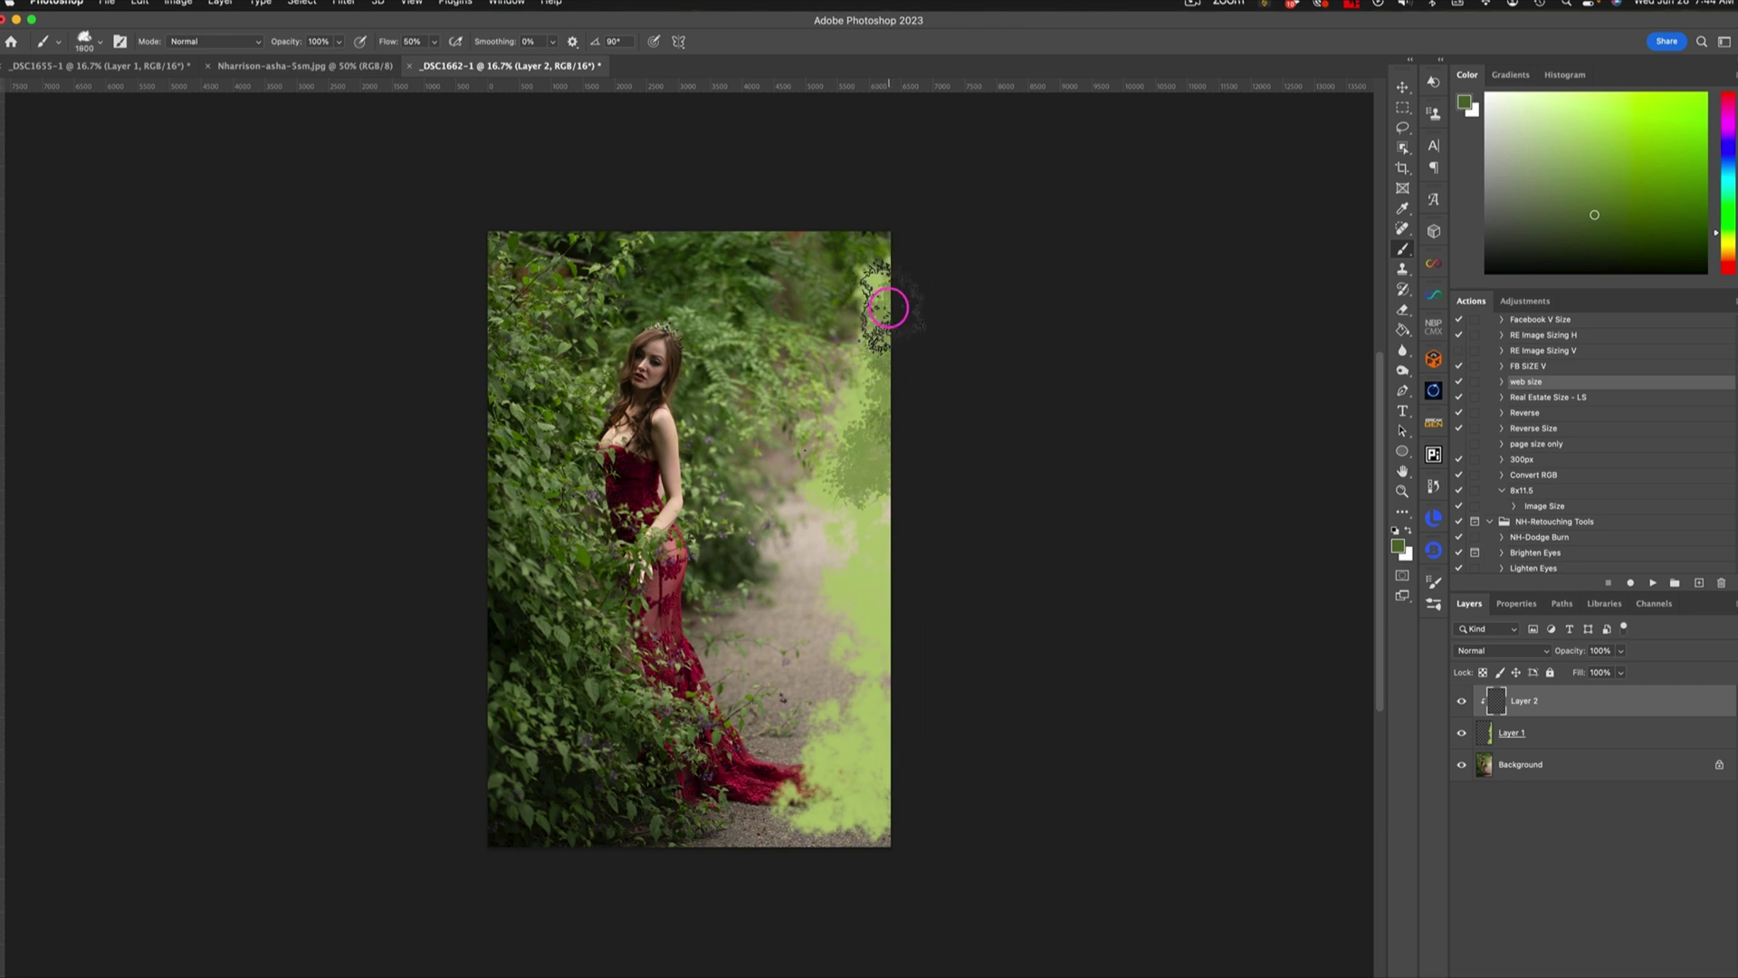
drag(889, 313, 923, 345)
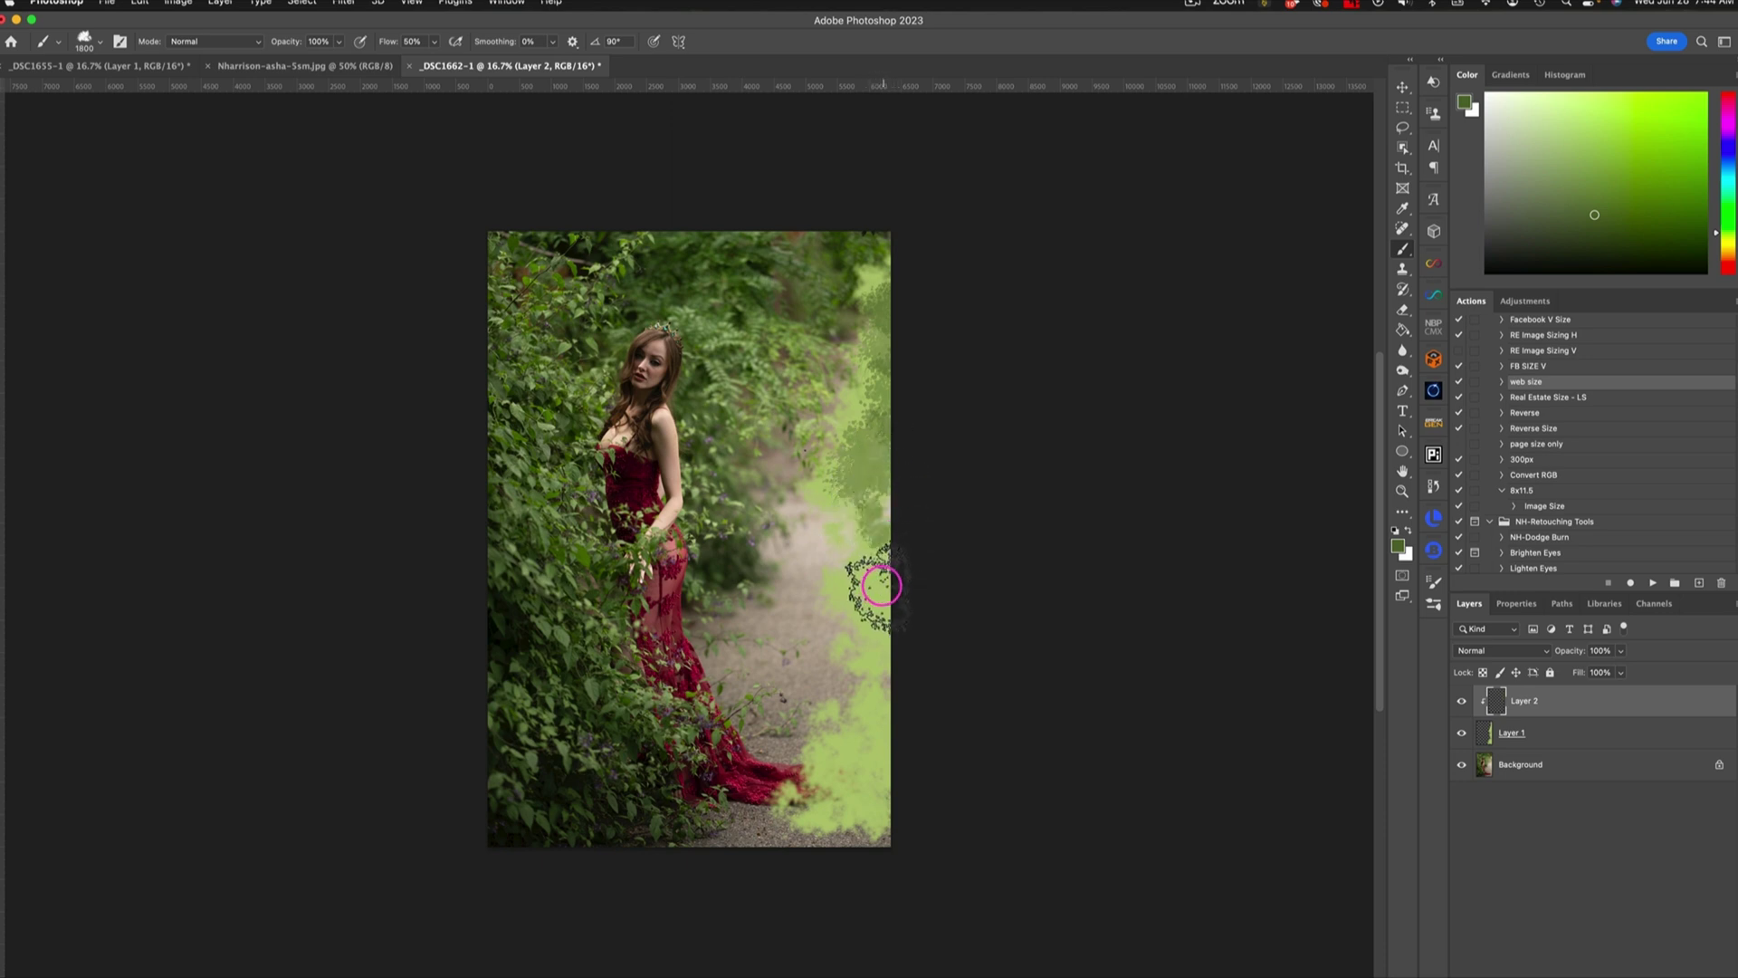
mouse_move(865, 597)
mouse_down()
mouse_move(889, 640)
mouse_move(861, 691)
mouse_move(881, 742)
mouse_move(846, 788)
mouse_move(878, 807)
mouse_up()
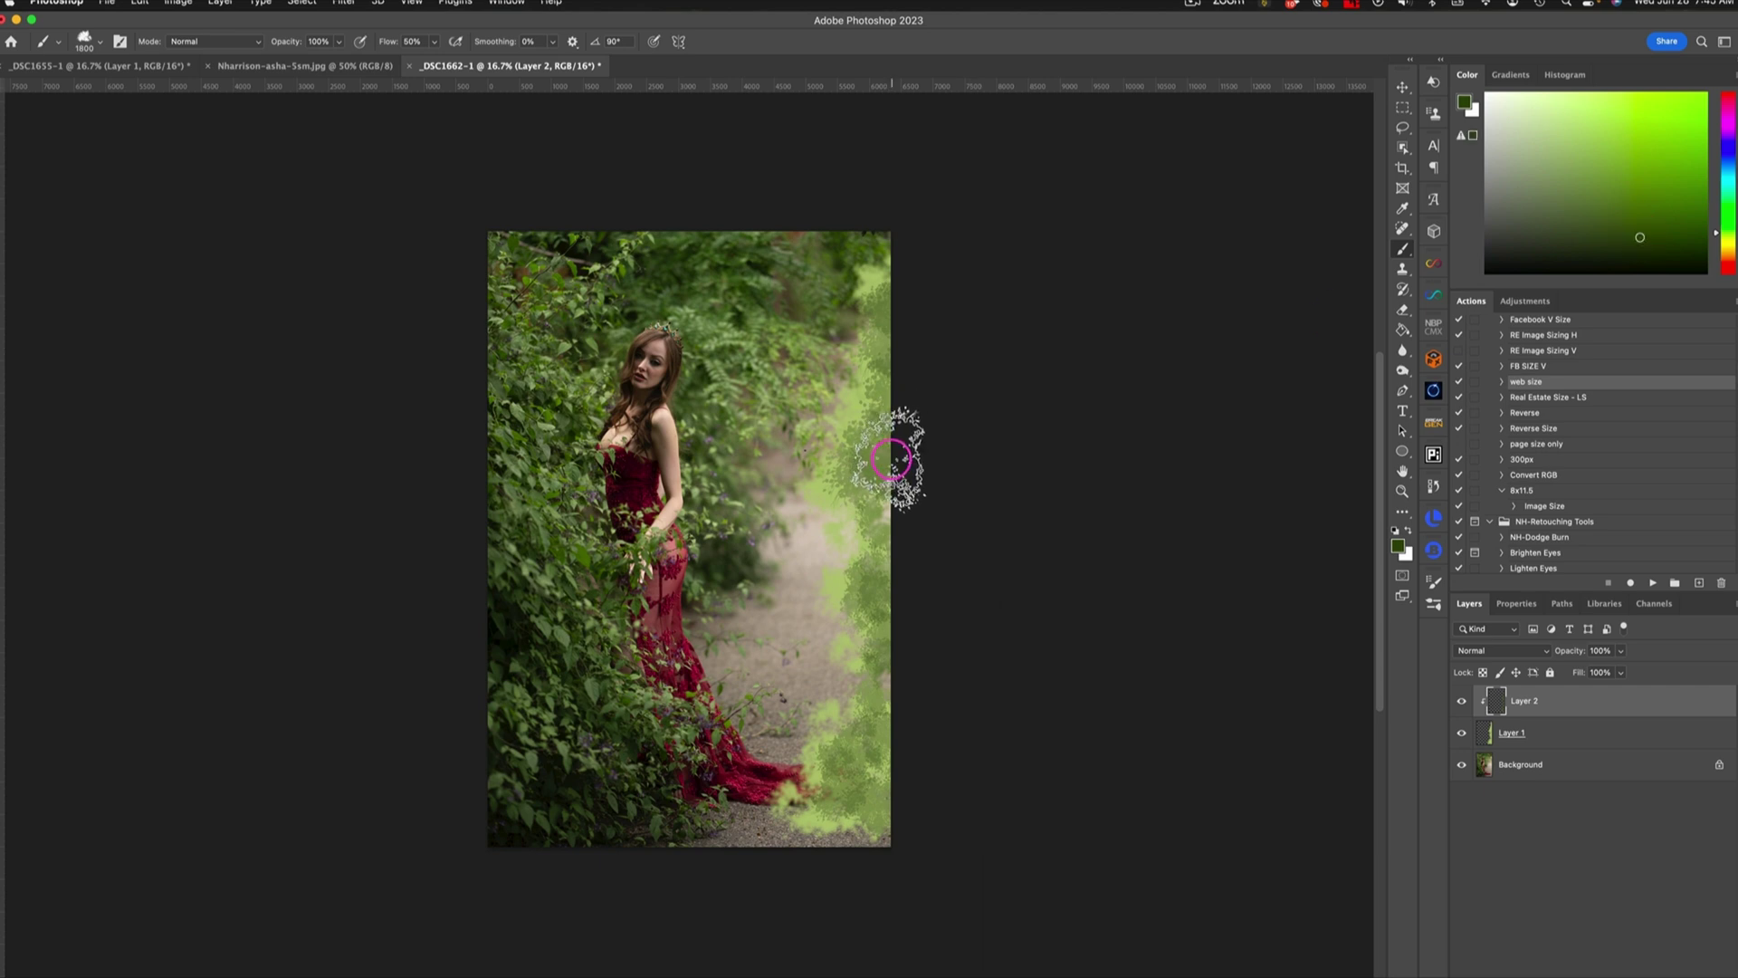
Step: Deepen the foliage along the outer edge from top to bottom with darker sampled greens and a 1400 px leaf brush
mouse_move(886, 395)
mouse_down()
mouse_move(887, 478)
mouse_move(914, 389)
mouse_move(892, 346)
mouse_move(930, 322)
mouse_move(915, 294)
mouse_move(888, 306)
mouse_move(918, 396)
mouse_move(905, 502)
mouse_move(874, 488)
mouse_move(905, 528)
mouse_move(906, 569)
mouse_move(875, 593)
mouse_move(904, 592)
mouse_move(891, 568)
mouse_move(907, 577)
mouse_move(899, 669)
mouse_move(868, 653)
mouse_move(895, 722)
mouse_move(891, 699)
mouse_move(881, 819)
mouse_move(901, 815)
mouse_move(905, 792)
mouse_move(793, 813)
mouse_up()
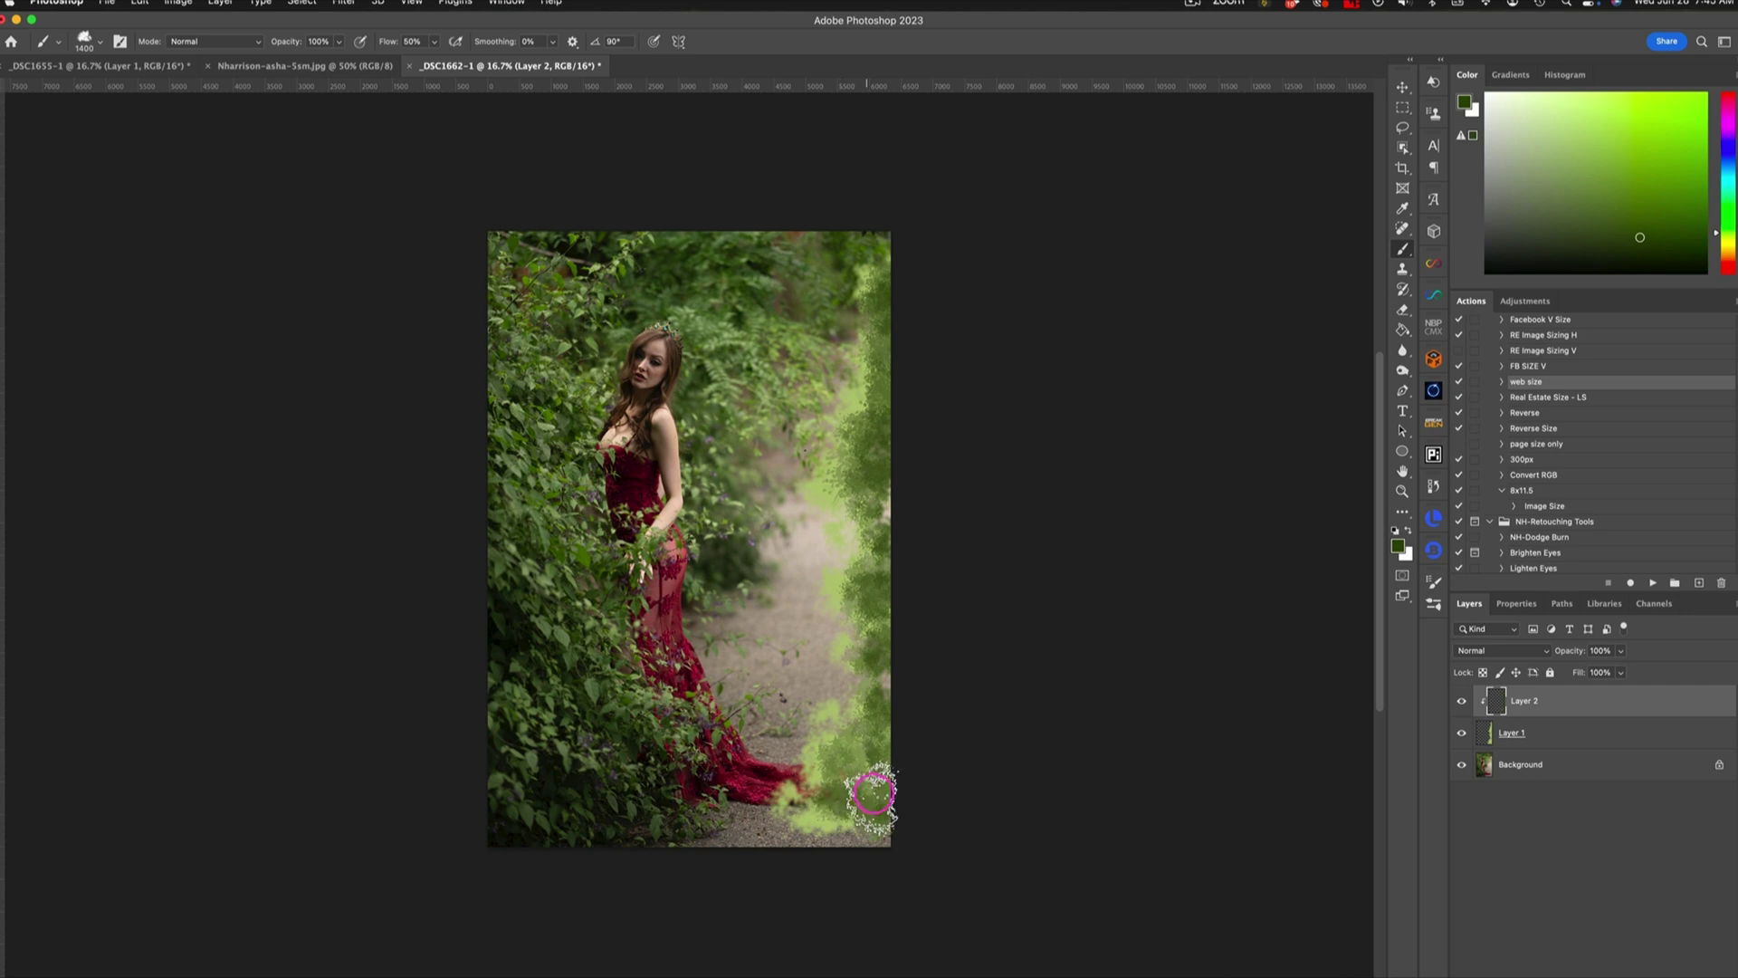
mouse_move(823, 765)
mouse_down()
mouse_move(831, 826)
mouse_move(881, 838)
mouse_up()
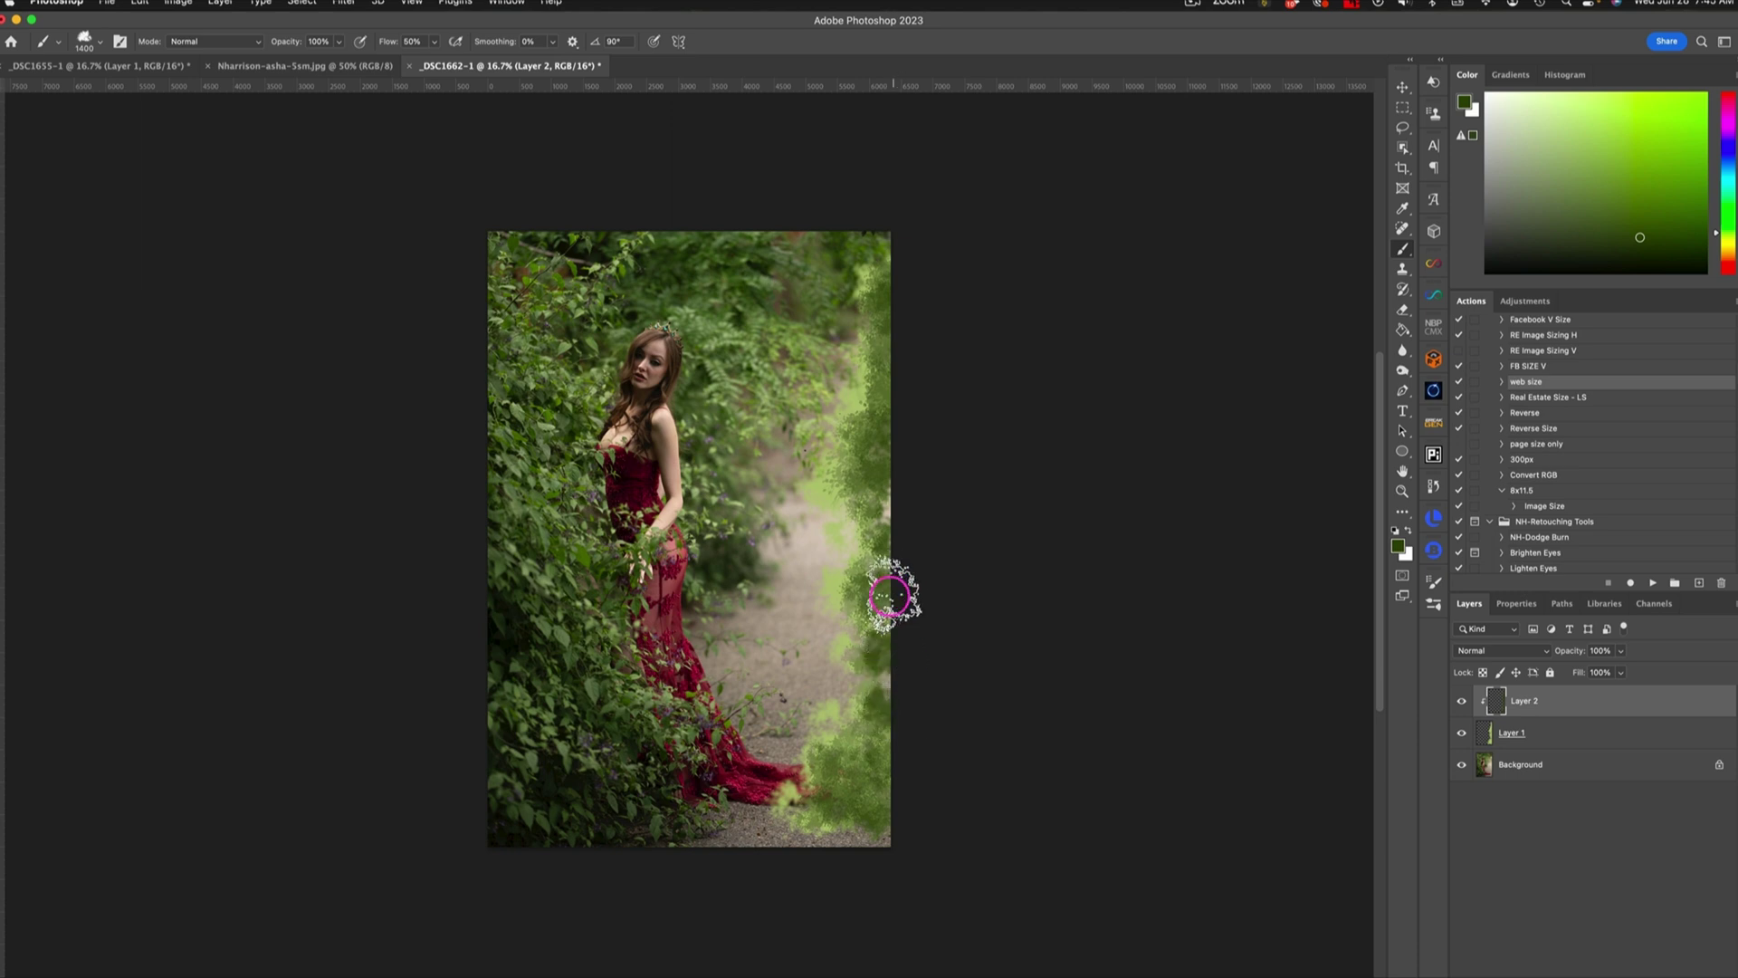
drag(894, 552, 890, 333)
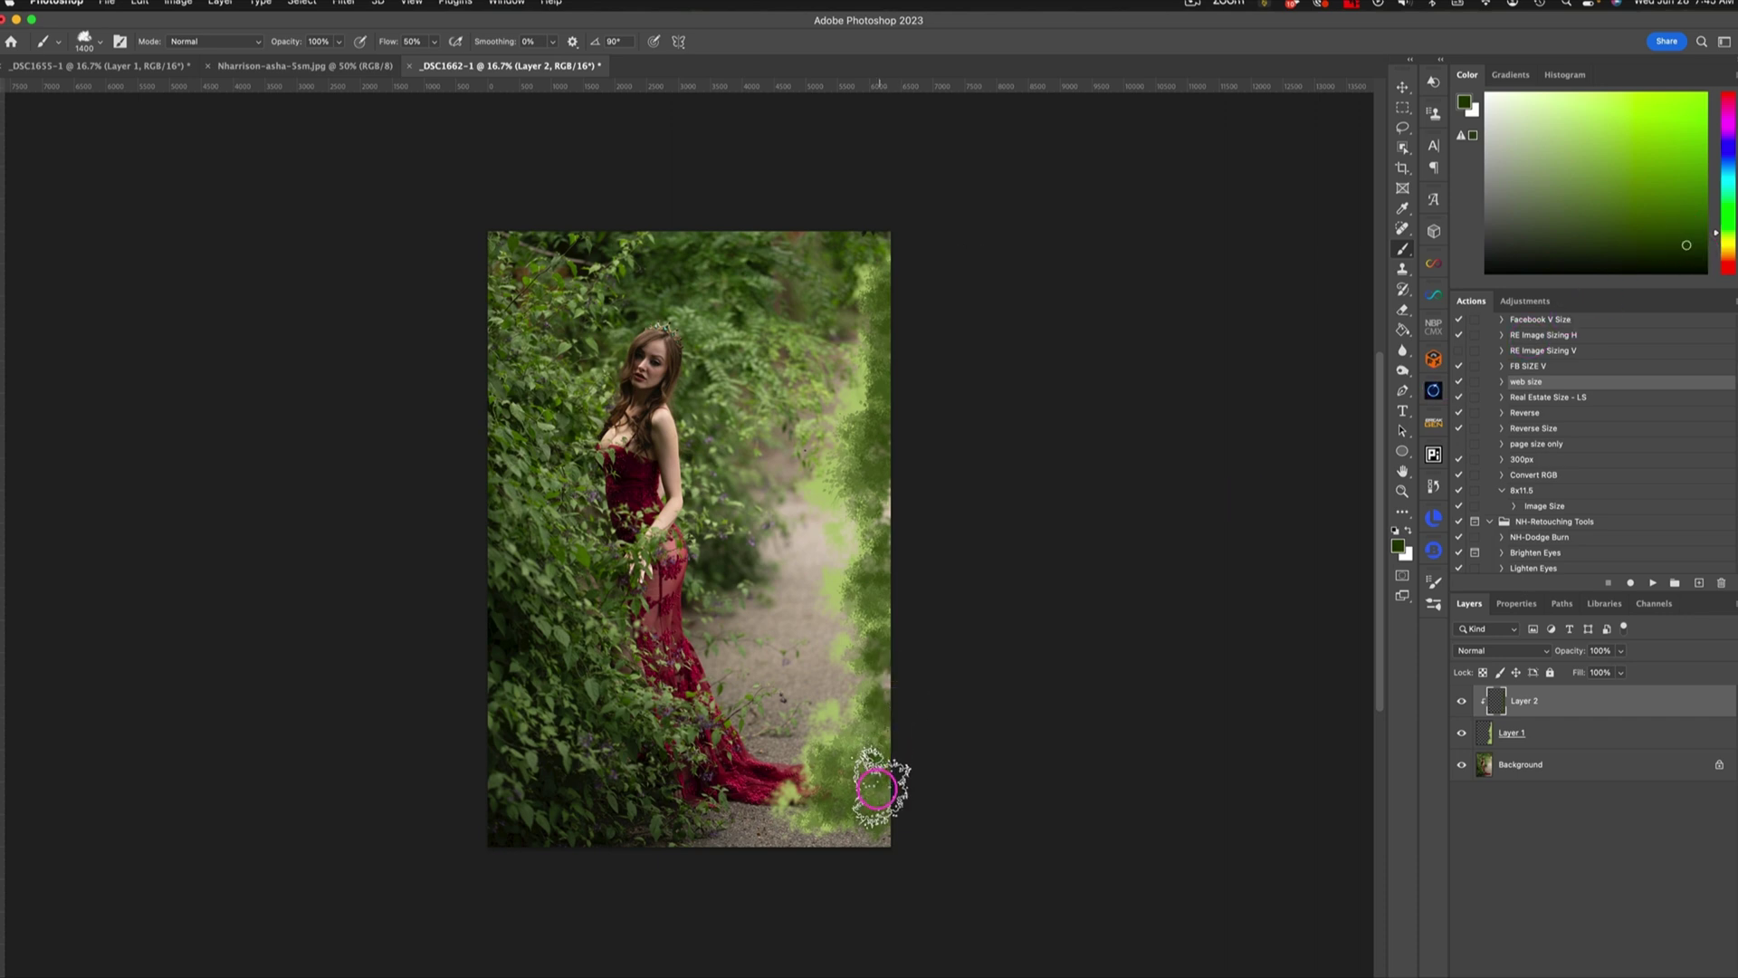
mouse_move(873, 799)
mouse_down()
mouse_move(796, 835)
mouse_move(888, 827)
mouse_move(903, 768)
mouse_move(890, 704)
mouse_move(852, 776)
mouse_move(905, 631)
mouse_move(902, 558)
mouse_move(876, 564)
mouse_move(904, 503)
mouse_move(890, 425)
mouse_move(866, 400)
mouse_move(890, 376)
mouse_move(915, 281)
mouse_up()
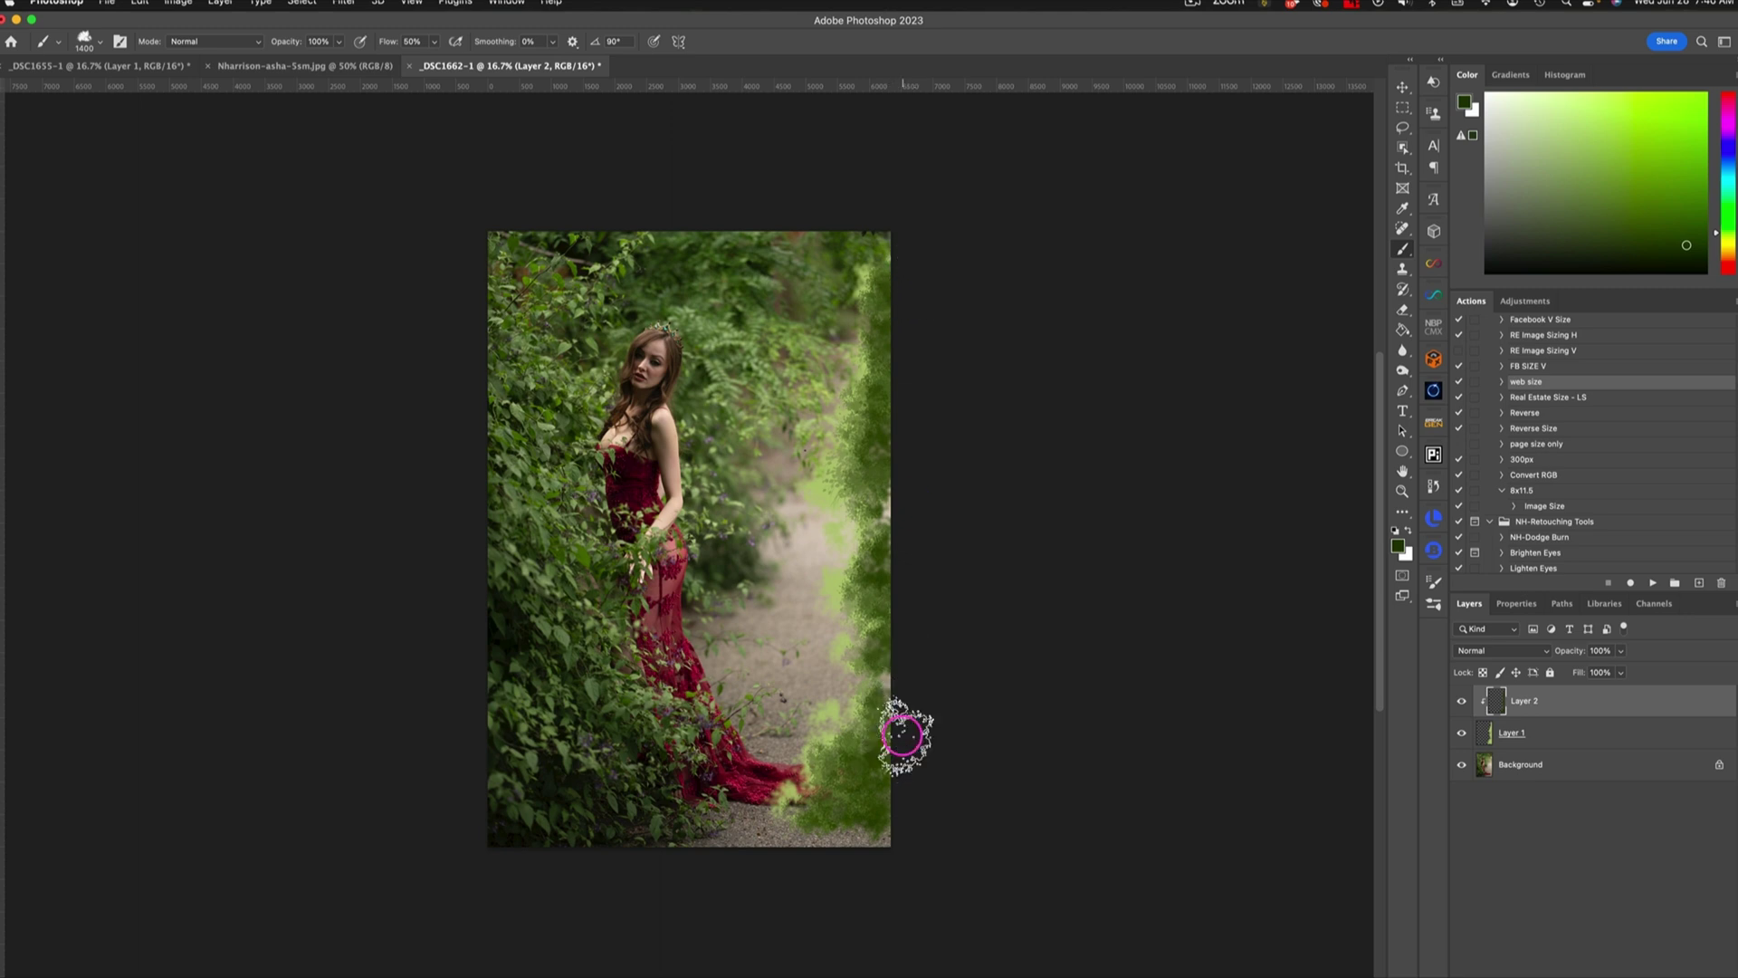
Step: Add a layer directly above the Background and paint very dark green foliage at the lower right, beneath the painted leaves
click(1560, 766)
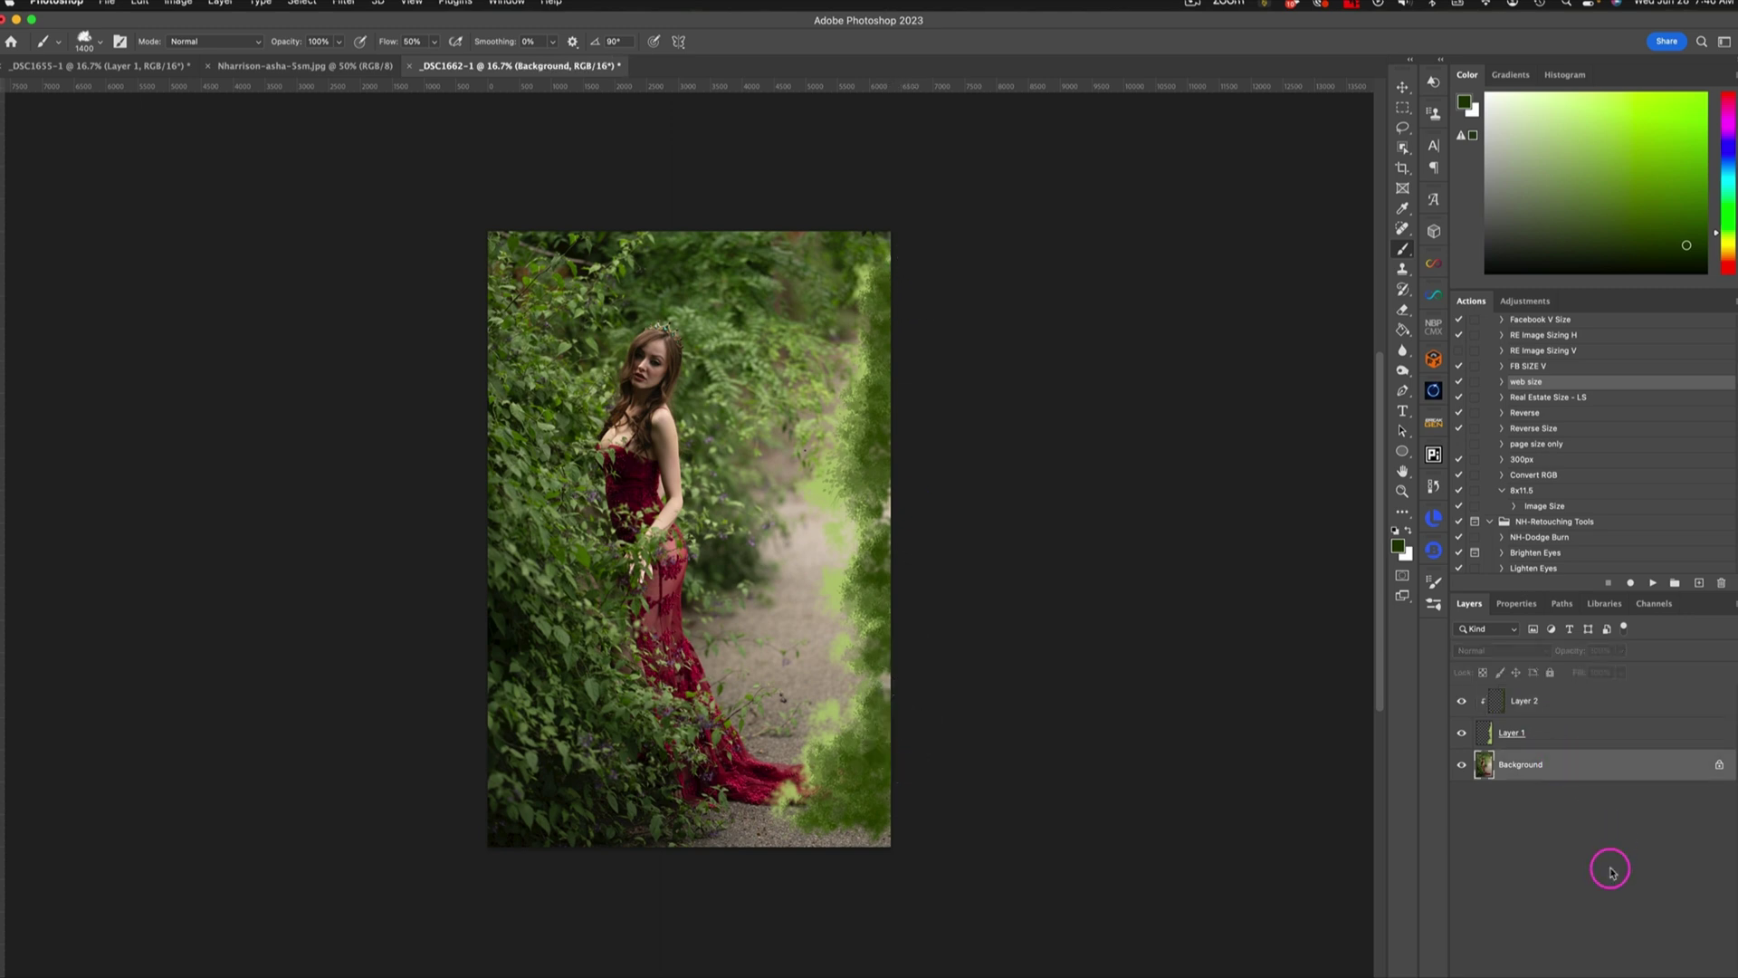
click(1705, 973)
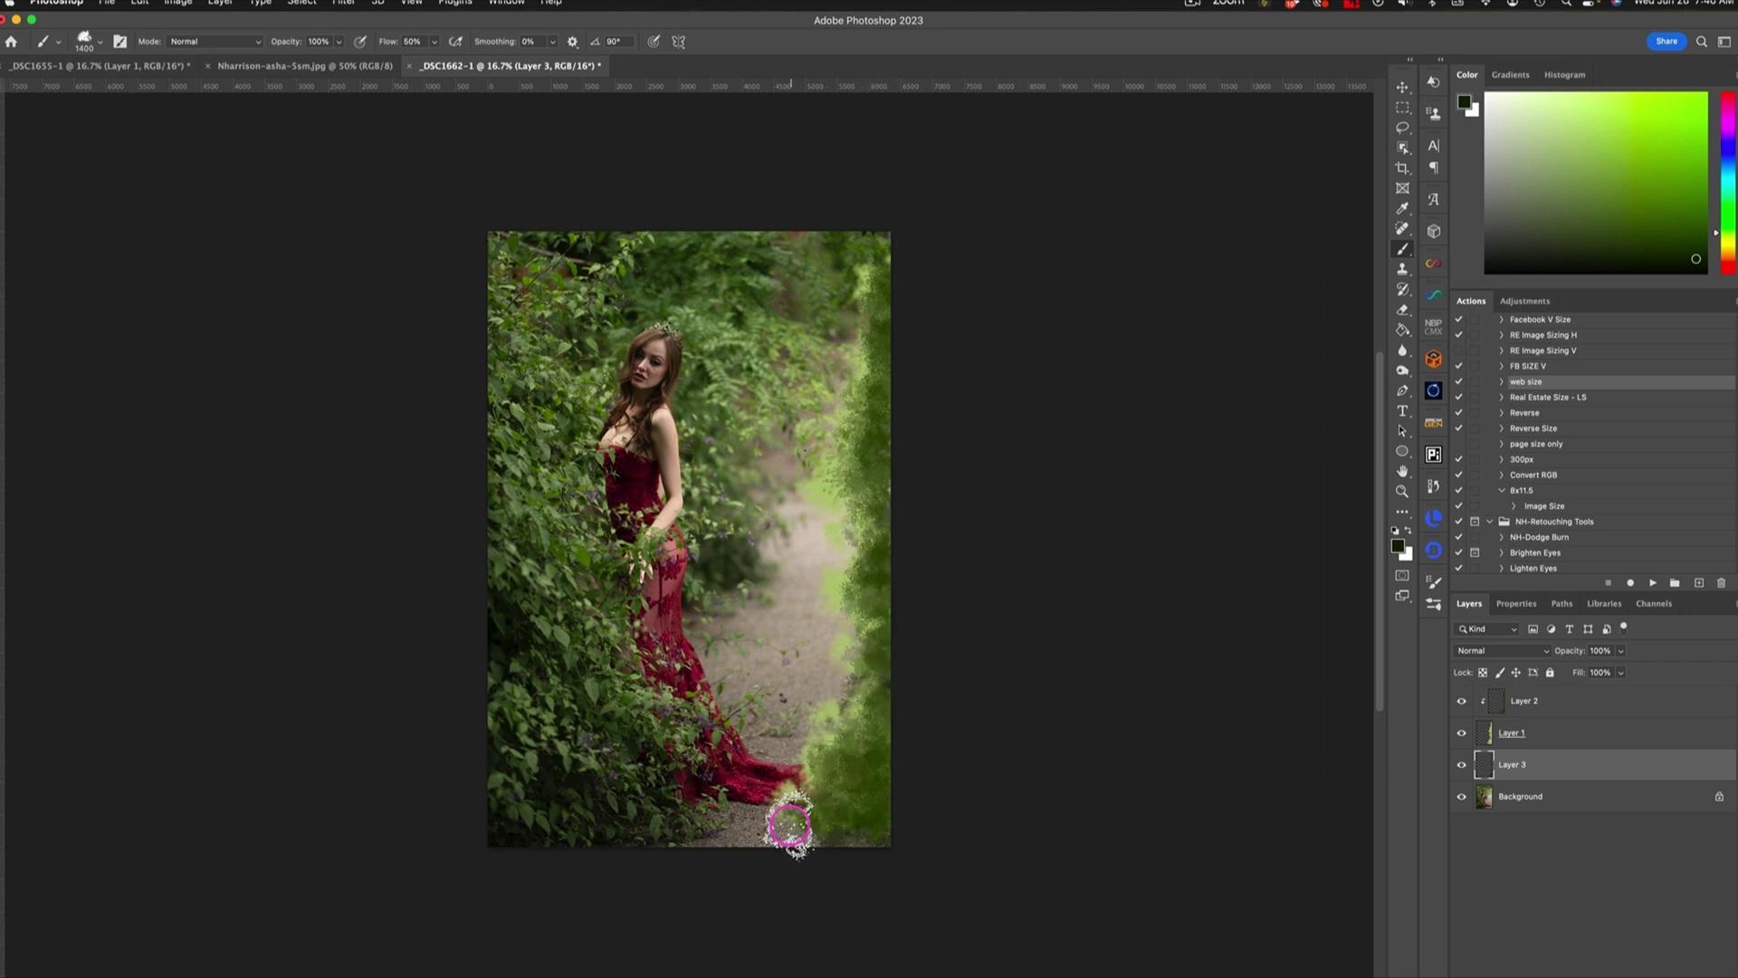
mouse_move(789, 827)
mouse_down()
mouse_move(830, 845)
mouse_move(882, 807)
mouse_up()
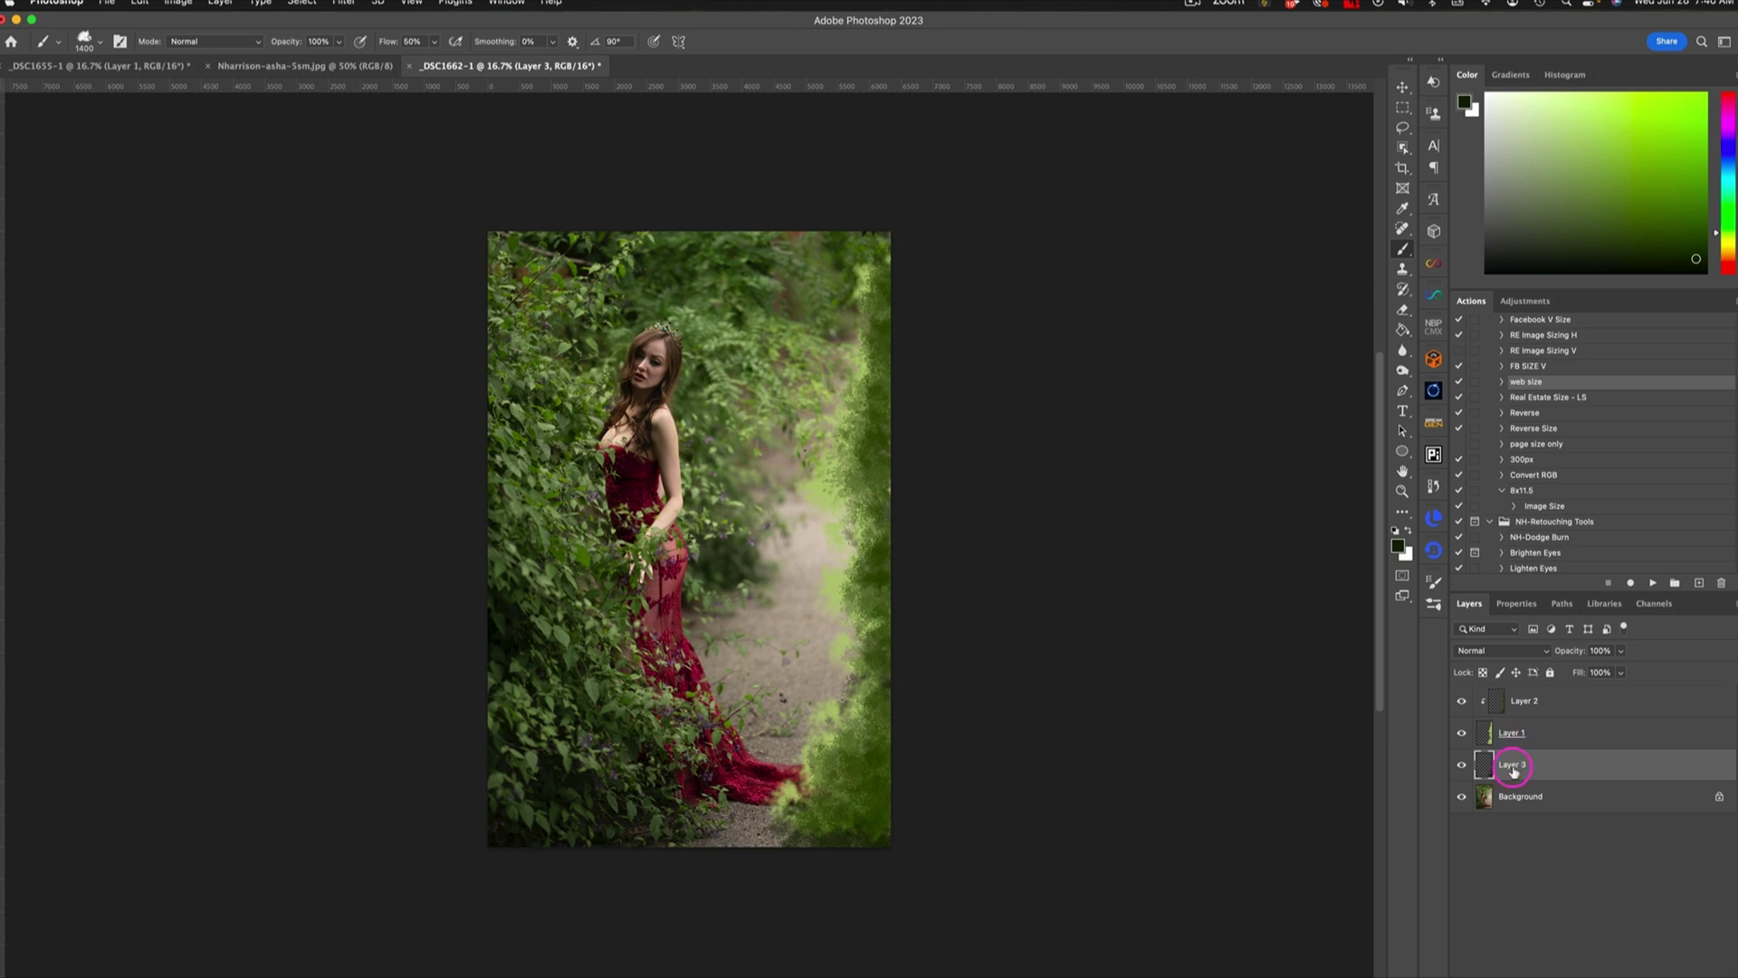
Step: Add another layer directly above the Background, set its blend mode to Multiply and choose a soft round brush
click(1529, 804)
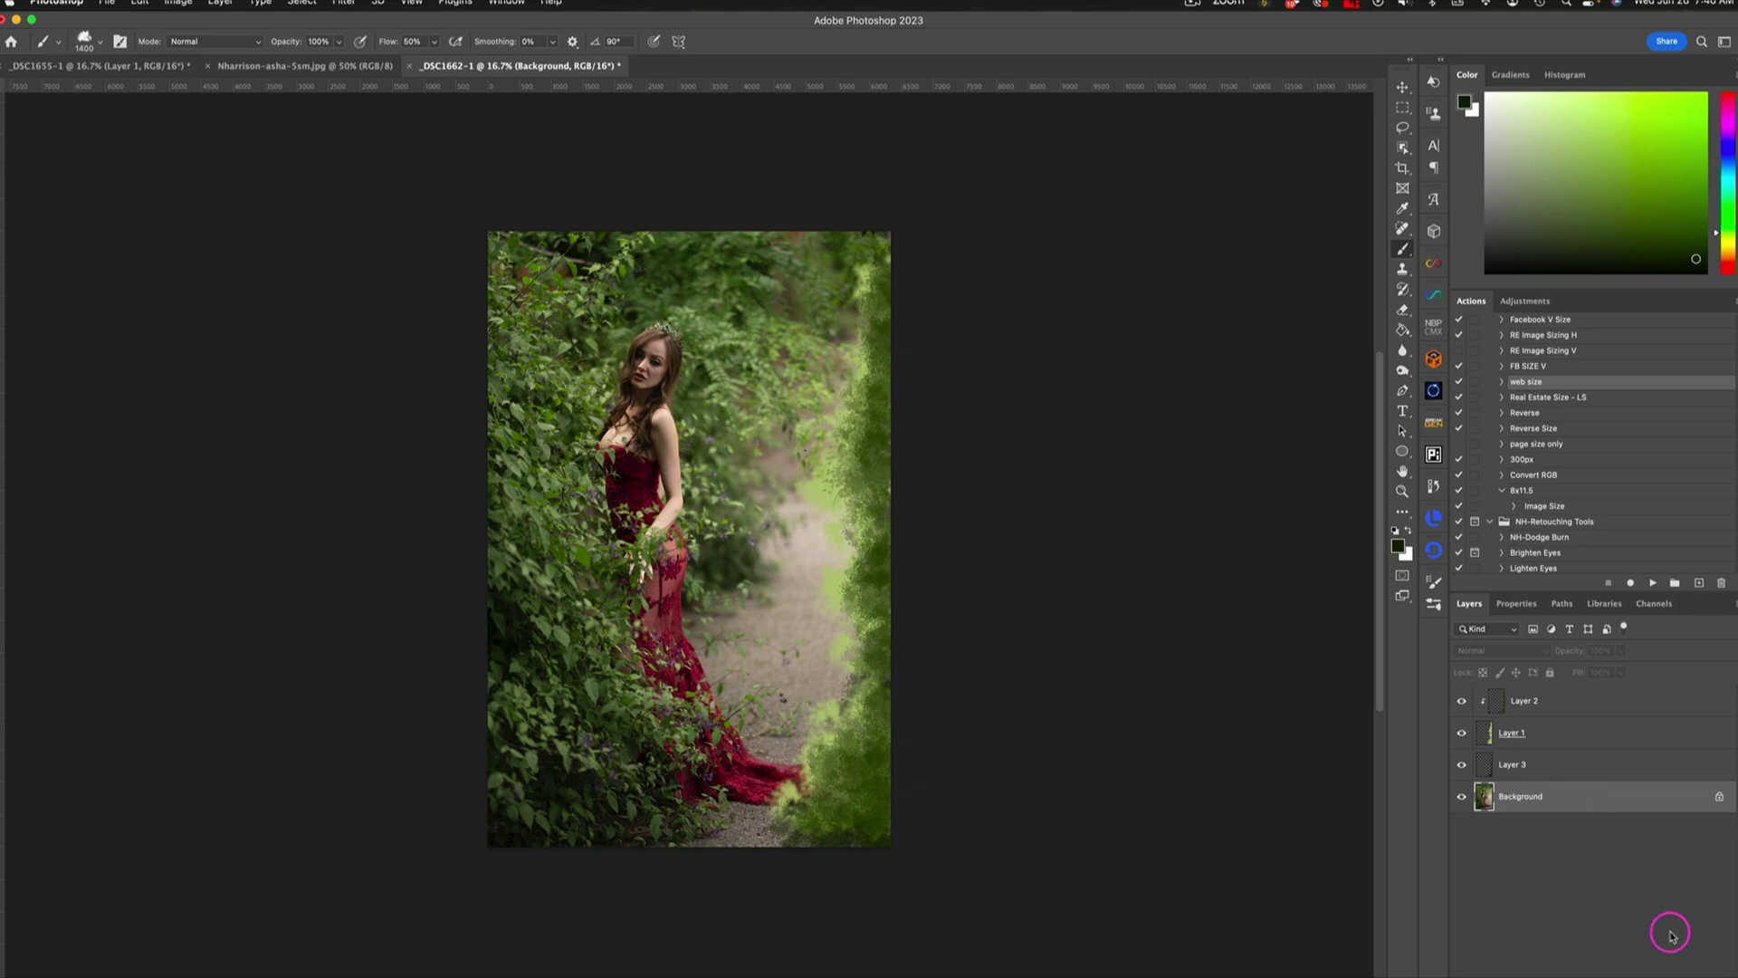
click(1700, 972)
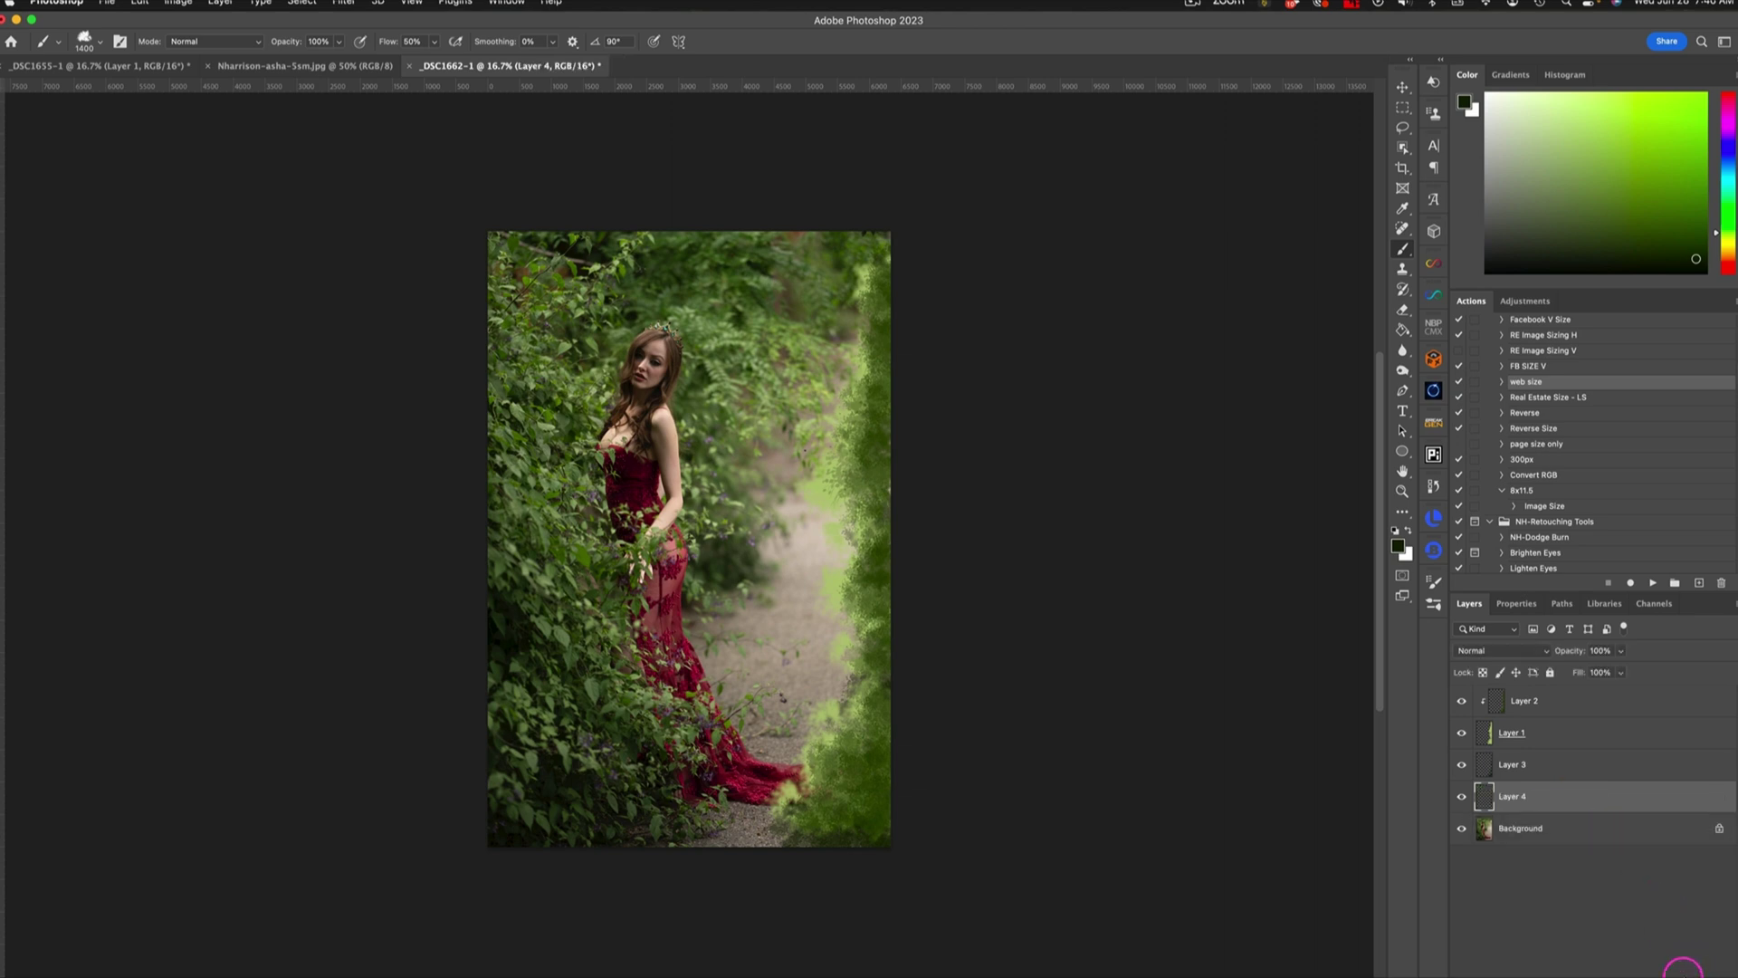
click(1490, 650)
click(1494, 691)
click(1437, 606)
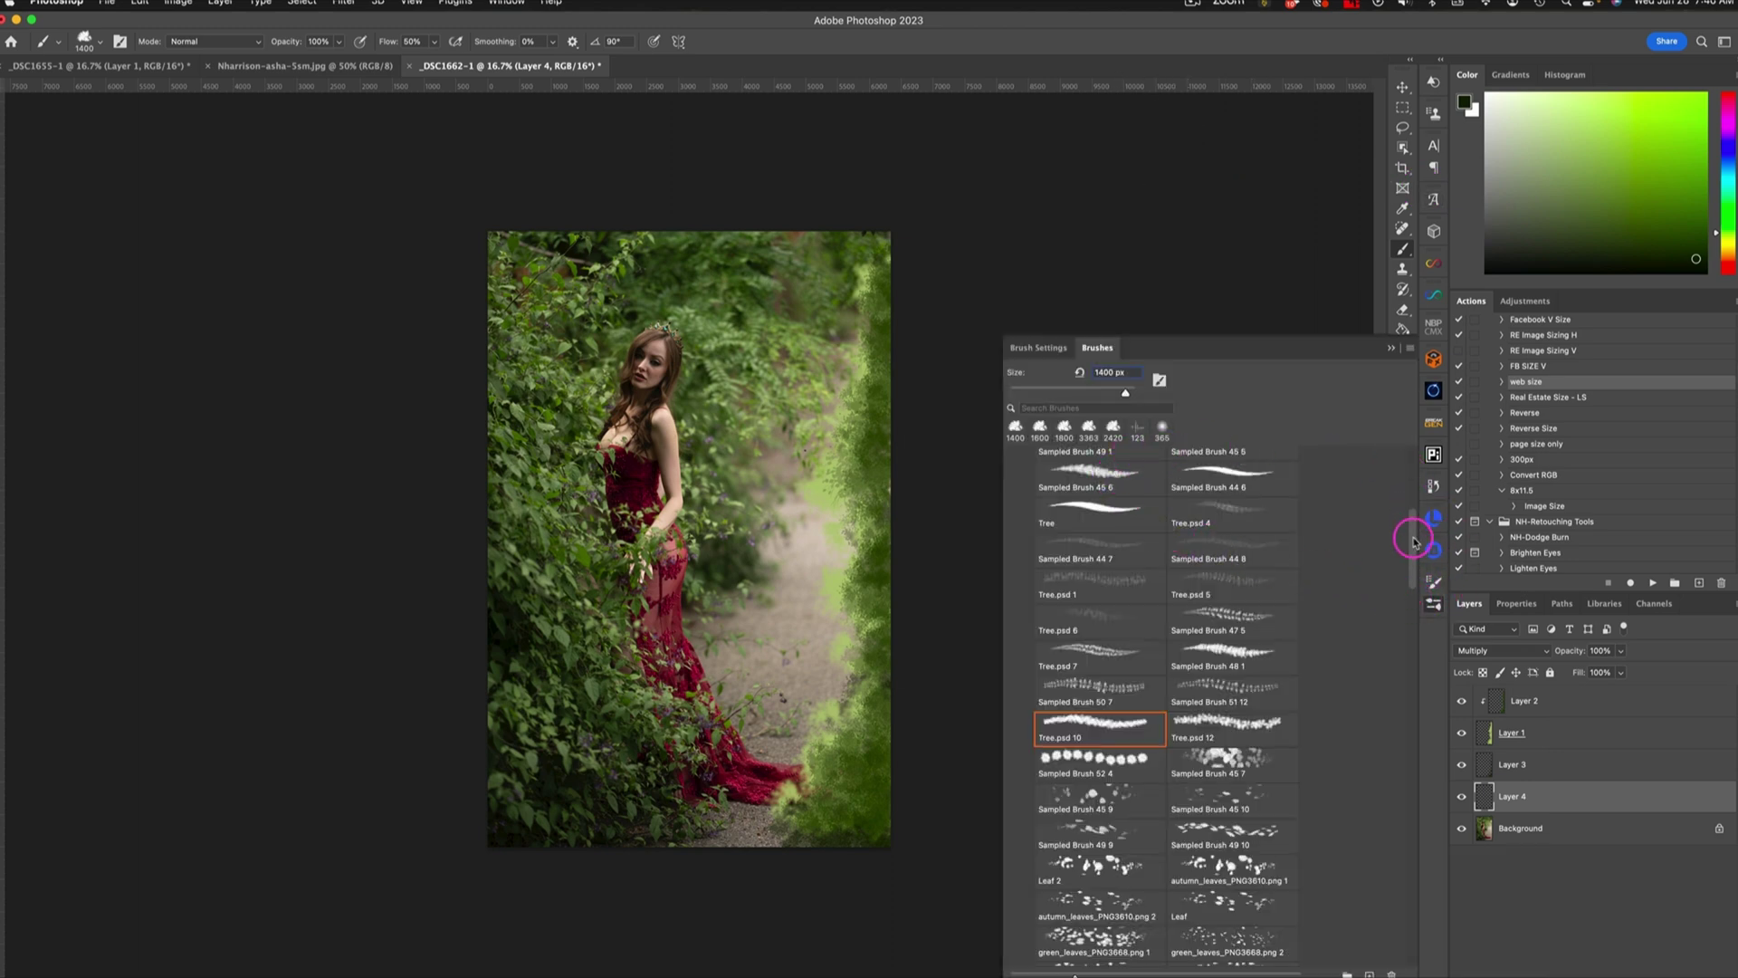
scroll(1267, 464, up, 5)
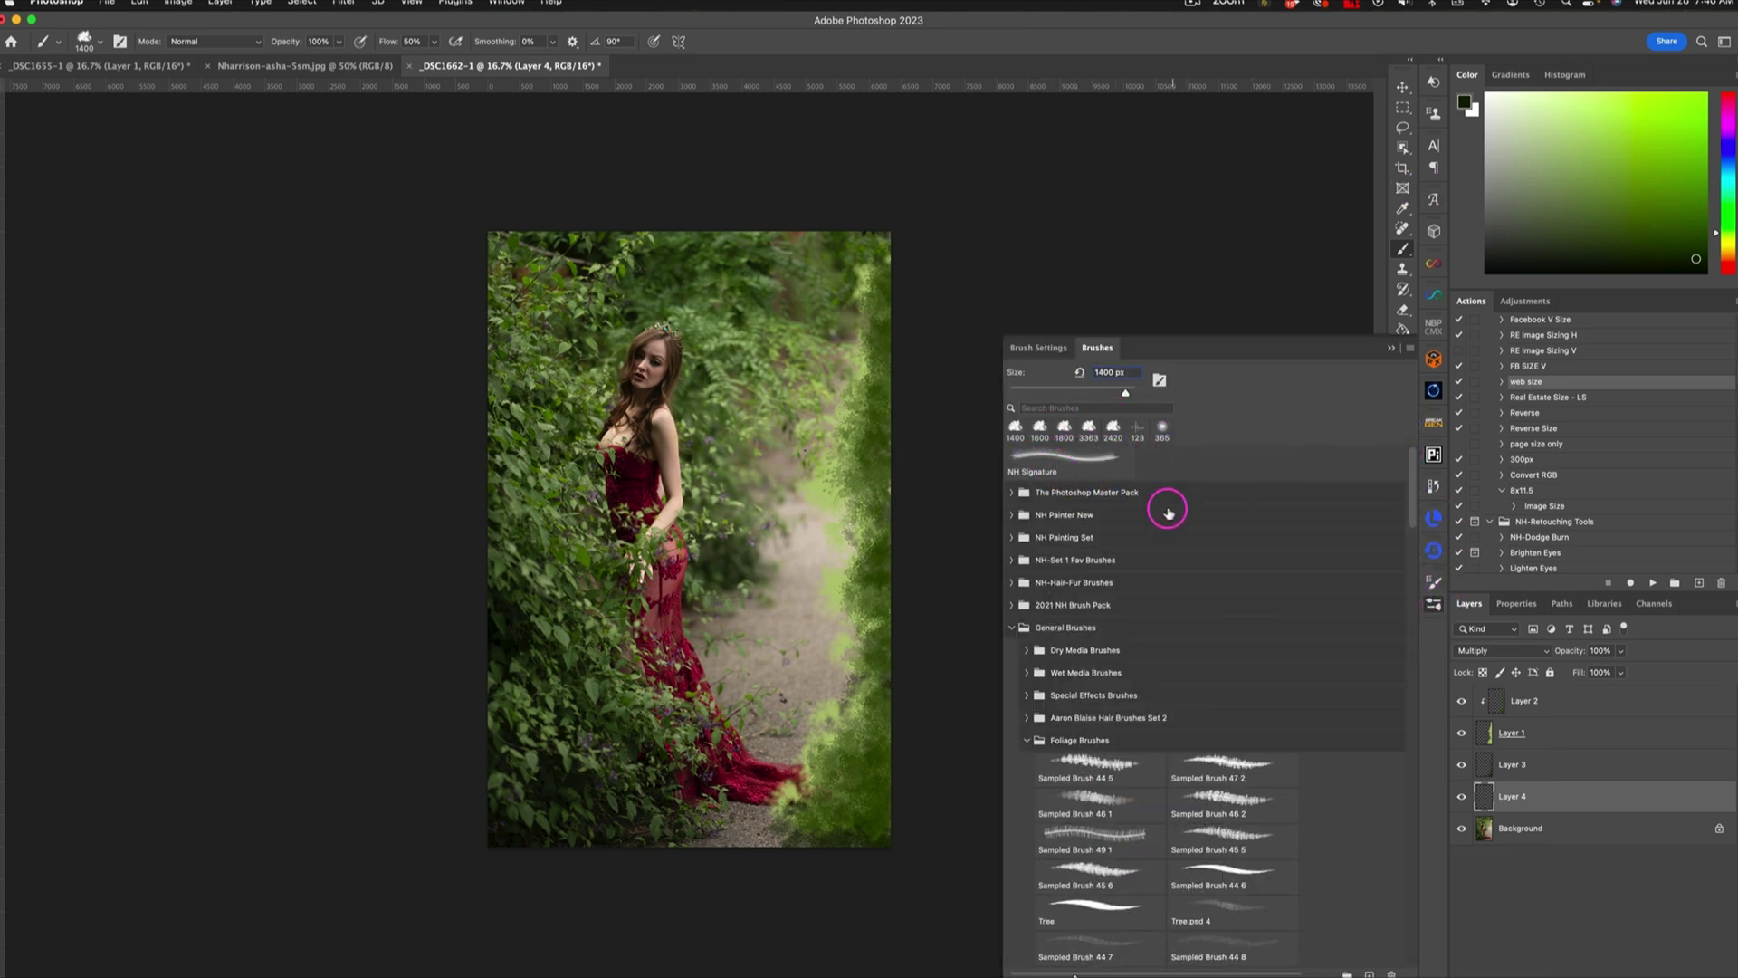
click(1164, 429)
click(1393, 351)
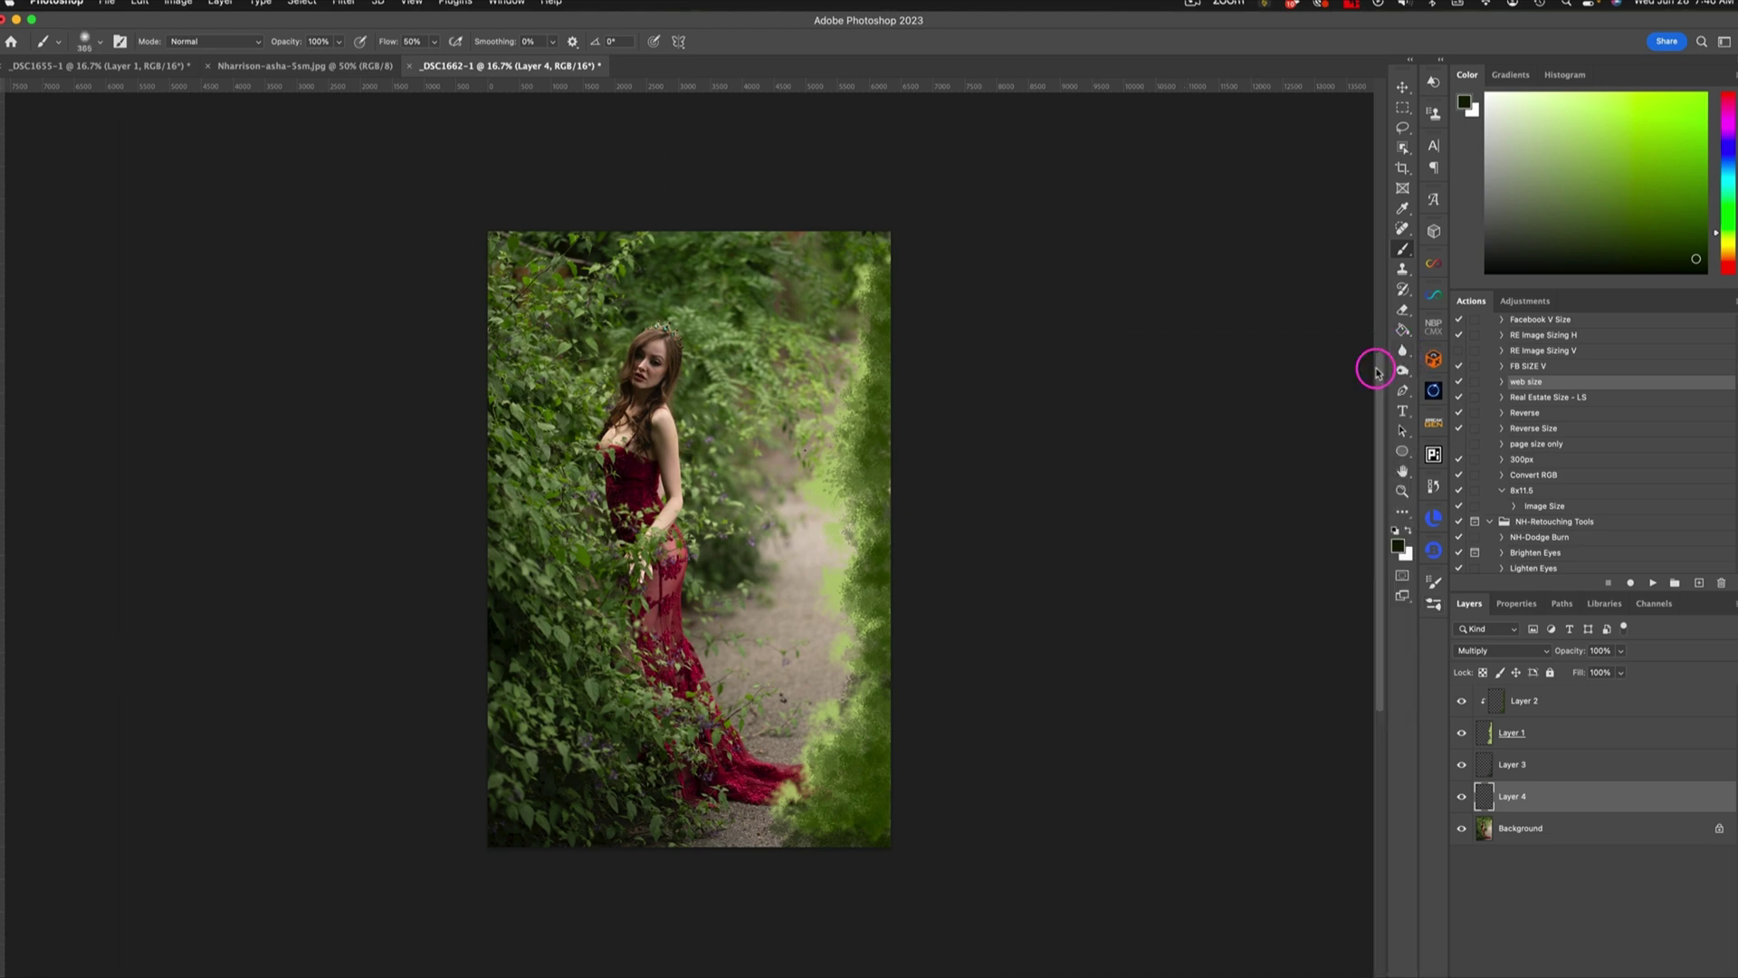
Step: Paint soft shadows over the lower path beside the foliage and below the gown, using a brown sampled from the path
drag(845, 766, 887, 747)
mouse_move(815, 706)
mouse_down()
mouse_move(845, 702)
mouse_move(820, 697)
mouse_move(824, 650)
mouse_move(776, 682)
mouse_move(792, 738)
mouse_up()
alt+click(808, 693)
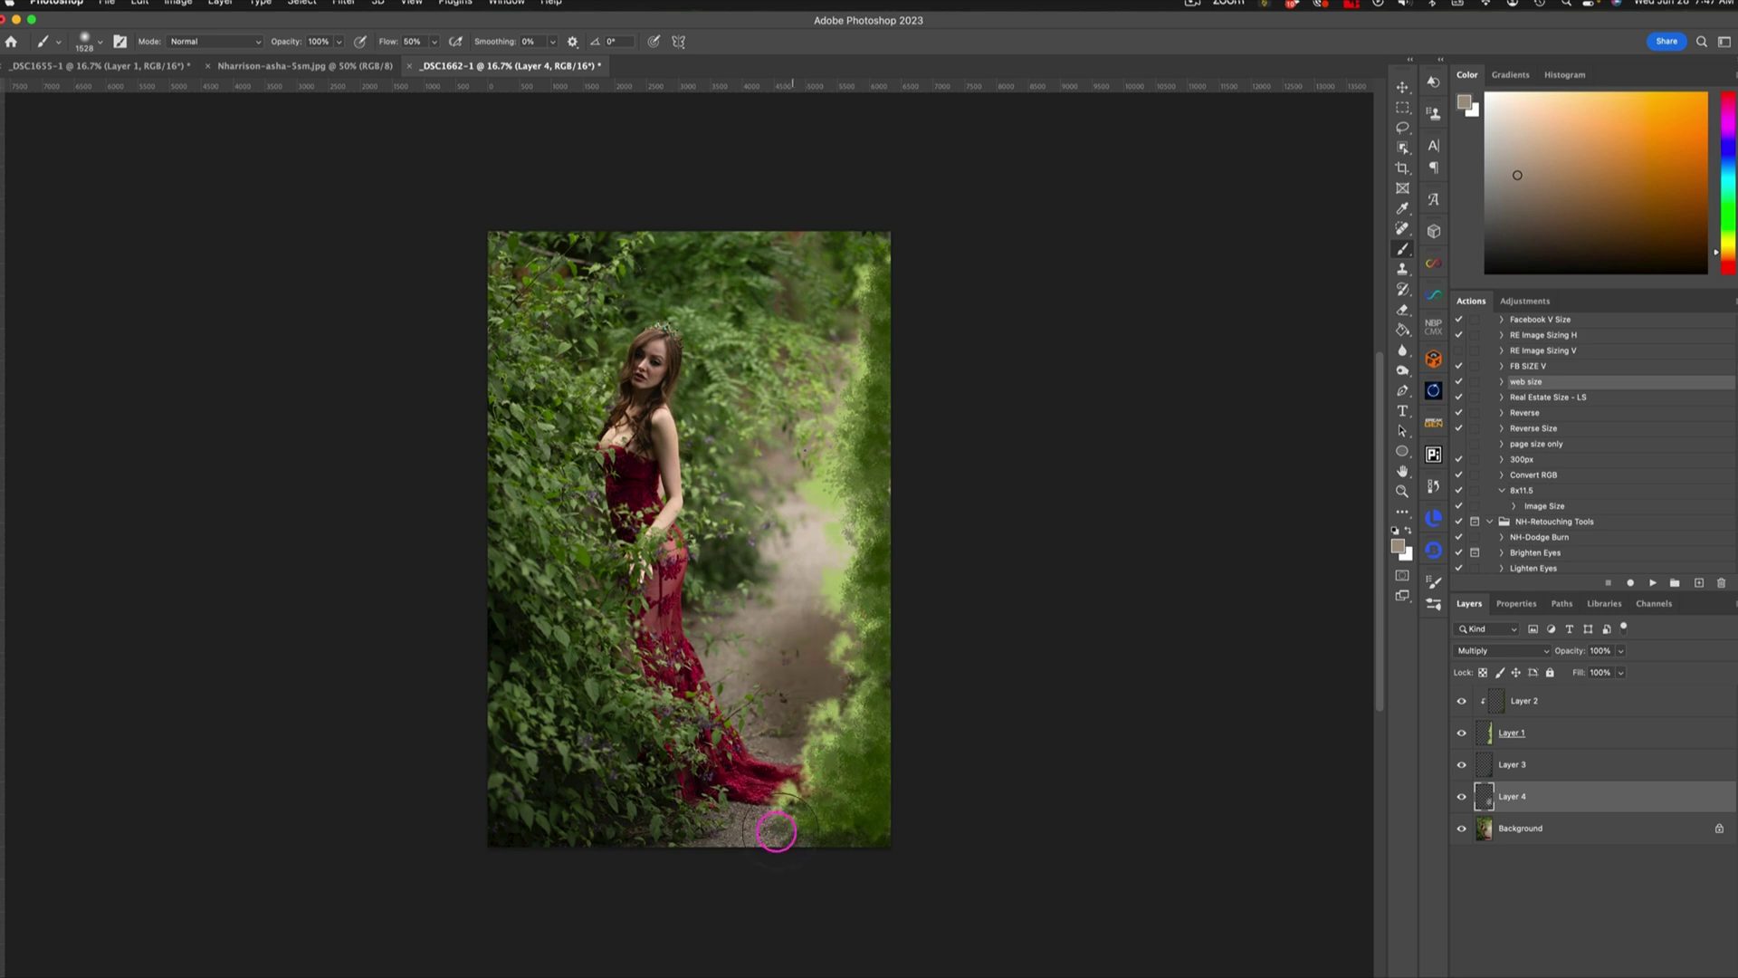
drag(776, 832, 712, 830)
mouse_move(791, 751)
mouse_down()
mouse_move(826, 695)
mouse_move(833, 627)
mouse_up()
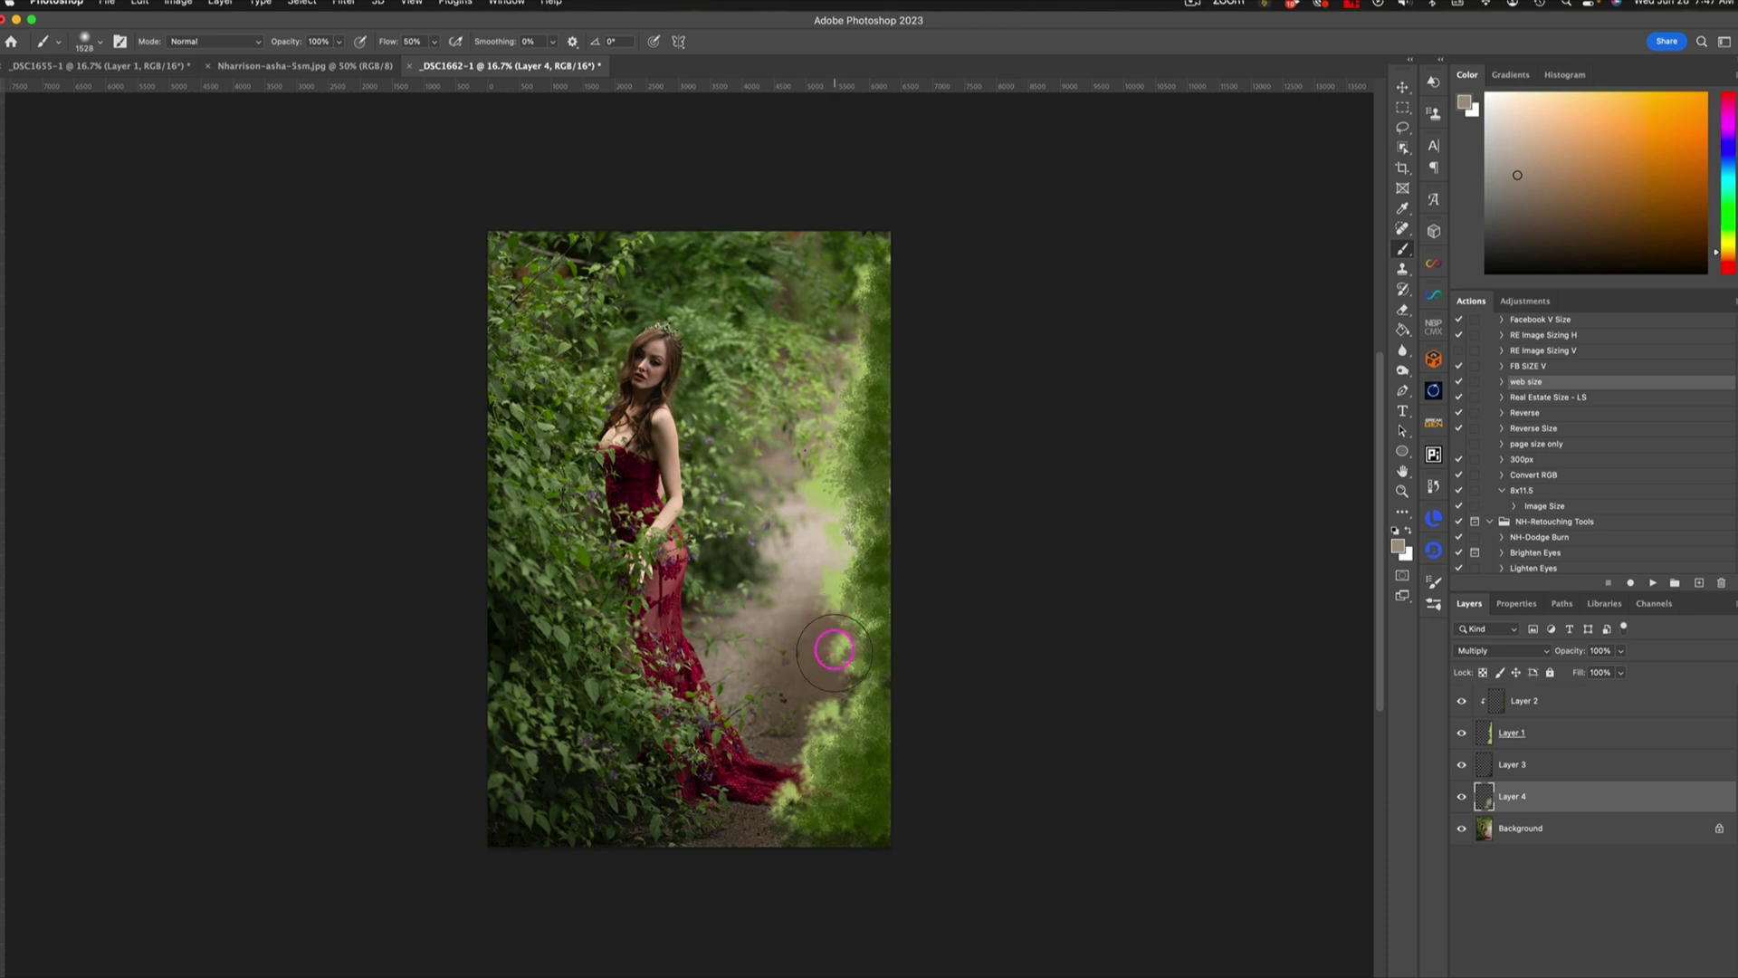
Step: Darken the rest of the path up to its far end with sampled dark olive and muted tones
alt+click(749, 555)
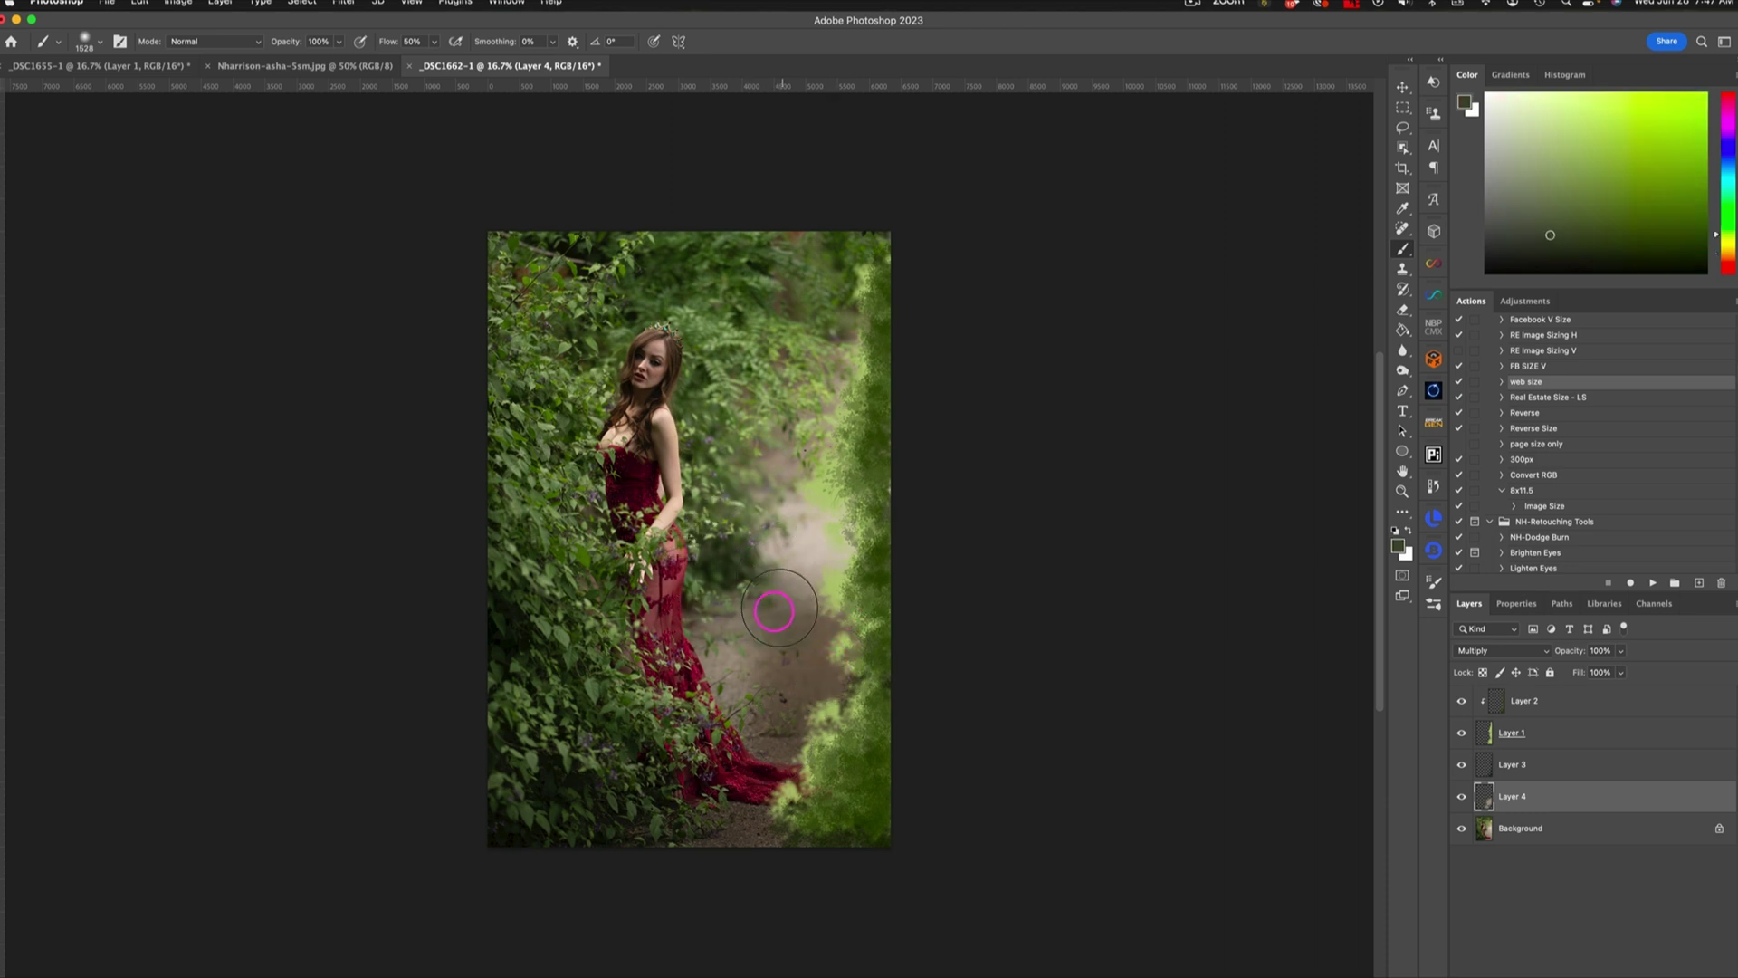
mouse_move(774, 612)
mouse_down()
mouse_move(723, 621)
mouse_move(715, 660)
mouse_move(746, 716)
mouse_move(813, 661)
mouse_up()
mouse_move(821, 760)
mouse_down()
mouse_move(834, 808)
mouse_move(817, 823)
mouse_move(735, 827)
mouse_move(833, 686)
mouse_move(824, 588)
mouse_move(759, 527)
mouse_move(796, 522)
mouse_move(782, 550)
mouse_move(860, 512)
mouse_move(802, 446)
mouse_move(836, 369)
mouse_move(715, 652)
mouse_move(679, 660)
mouse_up()
alt+click(766, 531)
mouse_move(733, 722)
mouse_down()
mouse_move(770, 750)
mouse_move(803, 742)
mouse_move(801, 678)
mouse_move(789, 750)
mouse_move(806, 724)
mouse_move(792, 543)
mouse_move(791, 582)
mouse_up()
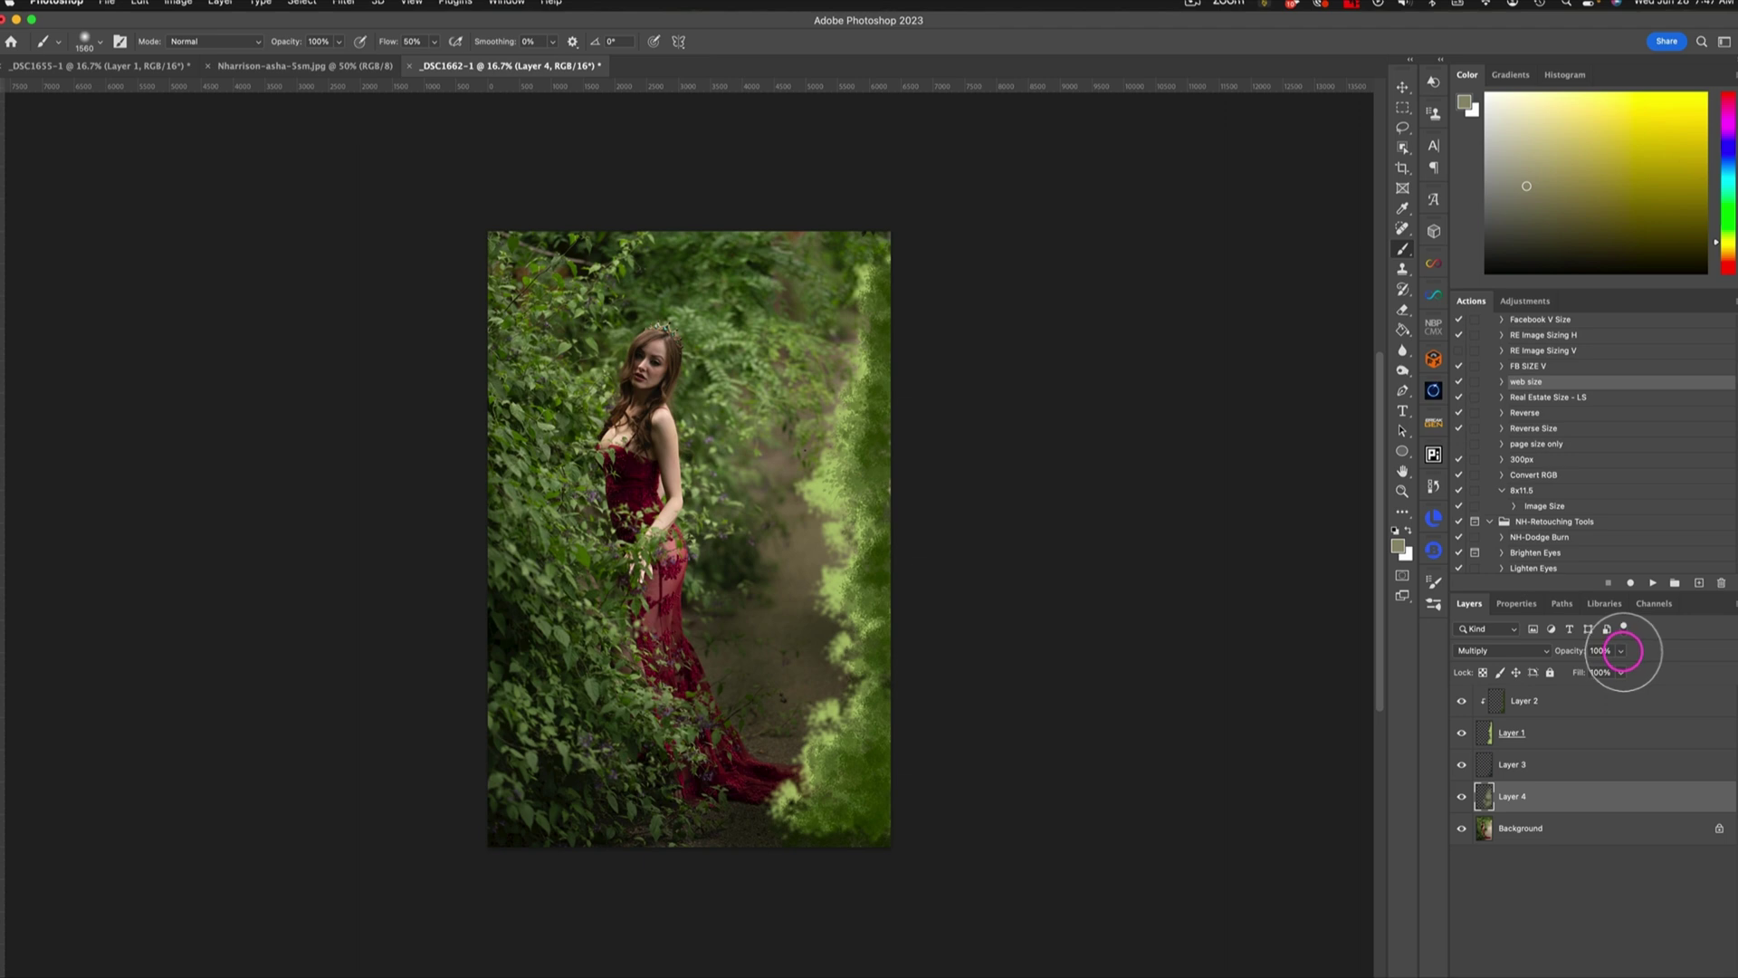
Step: Lower Layer 4's opacity to 66% and compare the image with Layer 4 and Layer 1 hidden and shown
click(1622, 651)
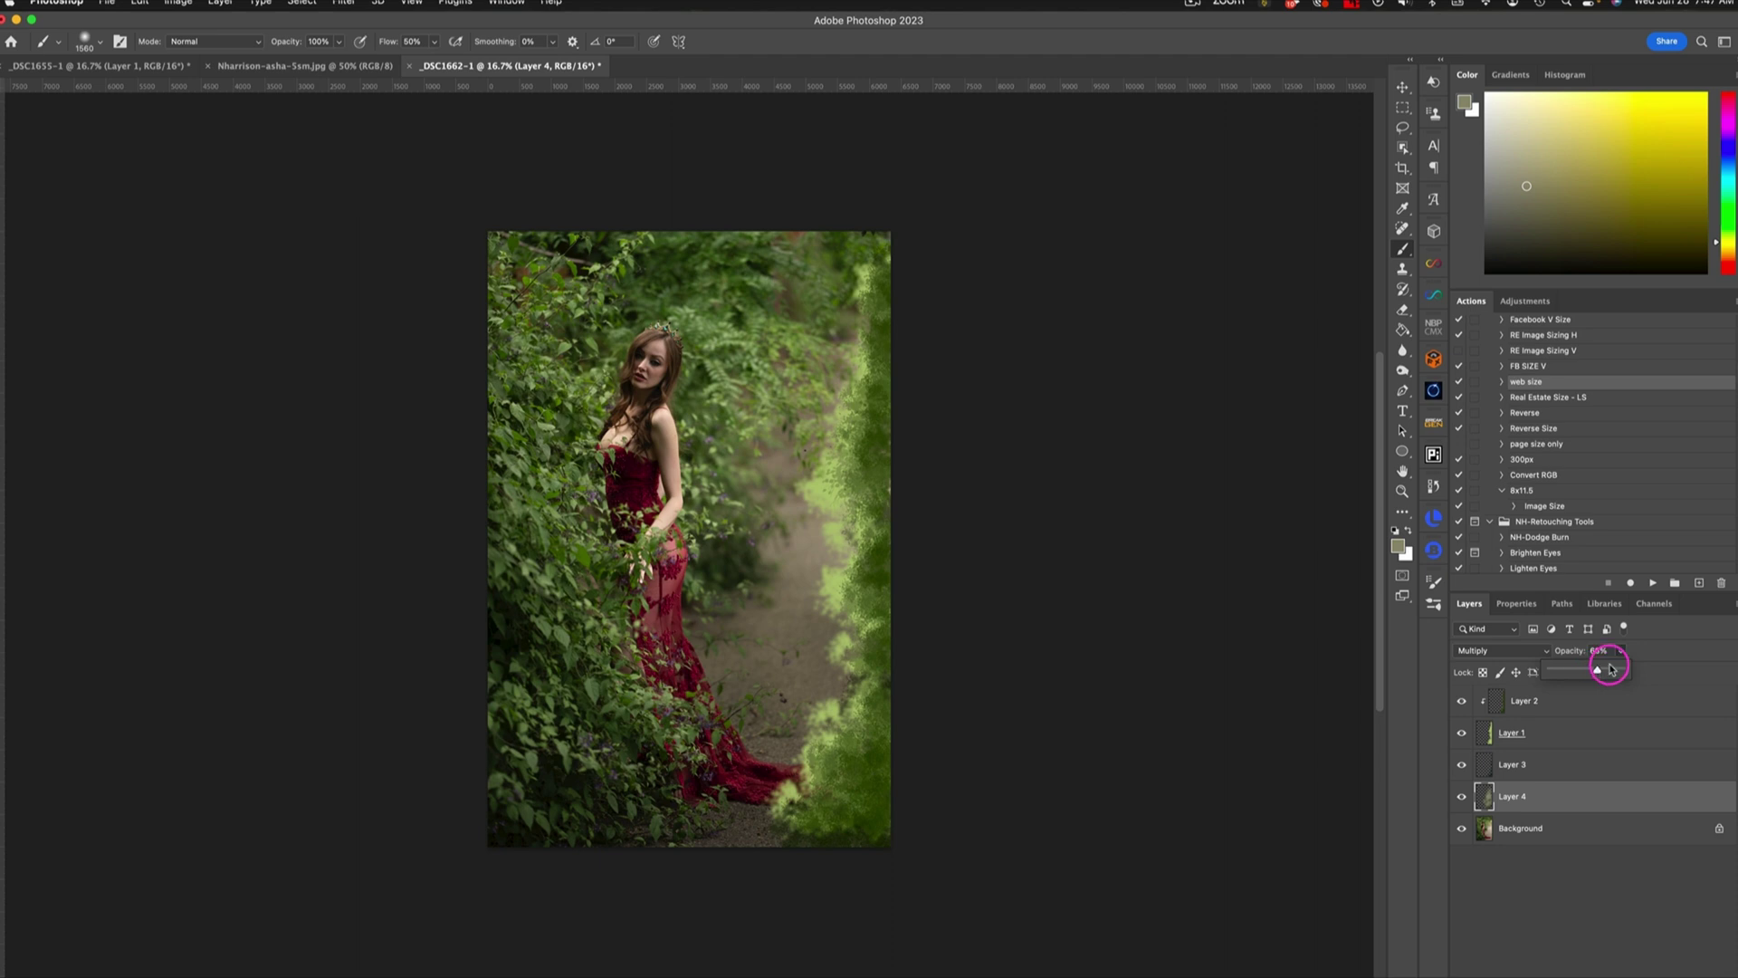
click(1465, 797)
click(1464, 796)
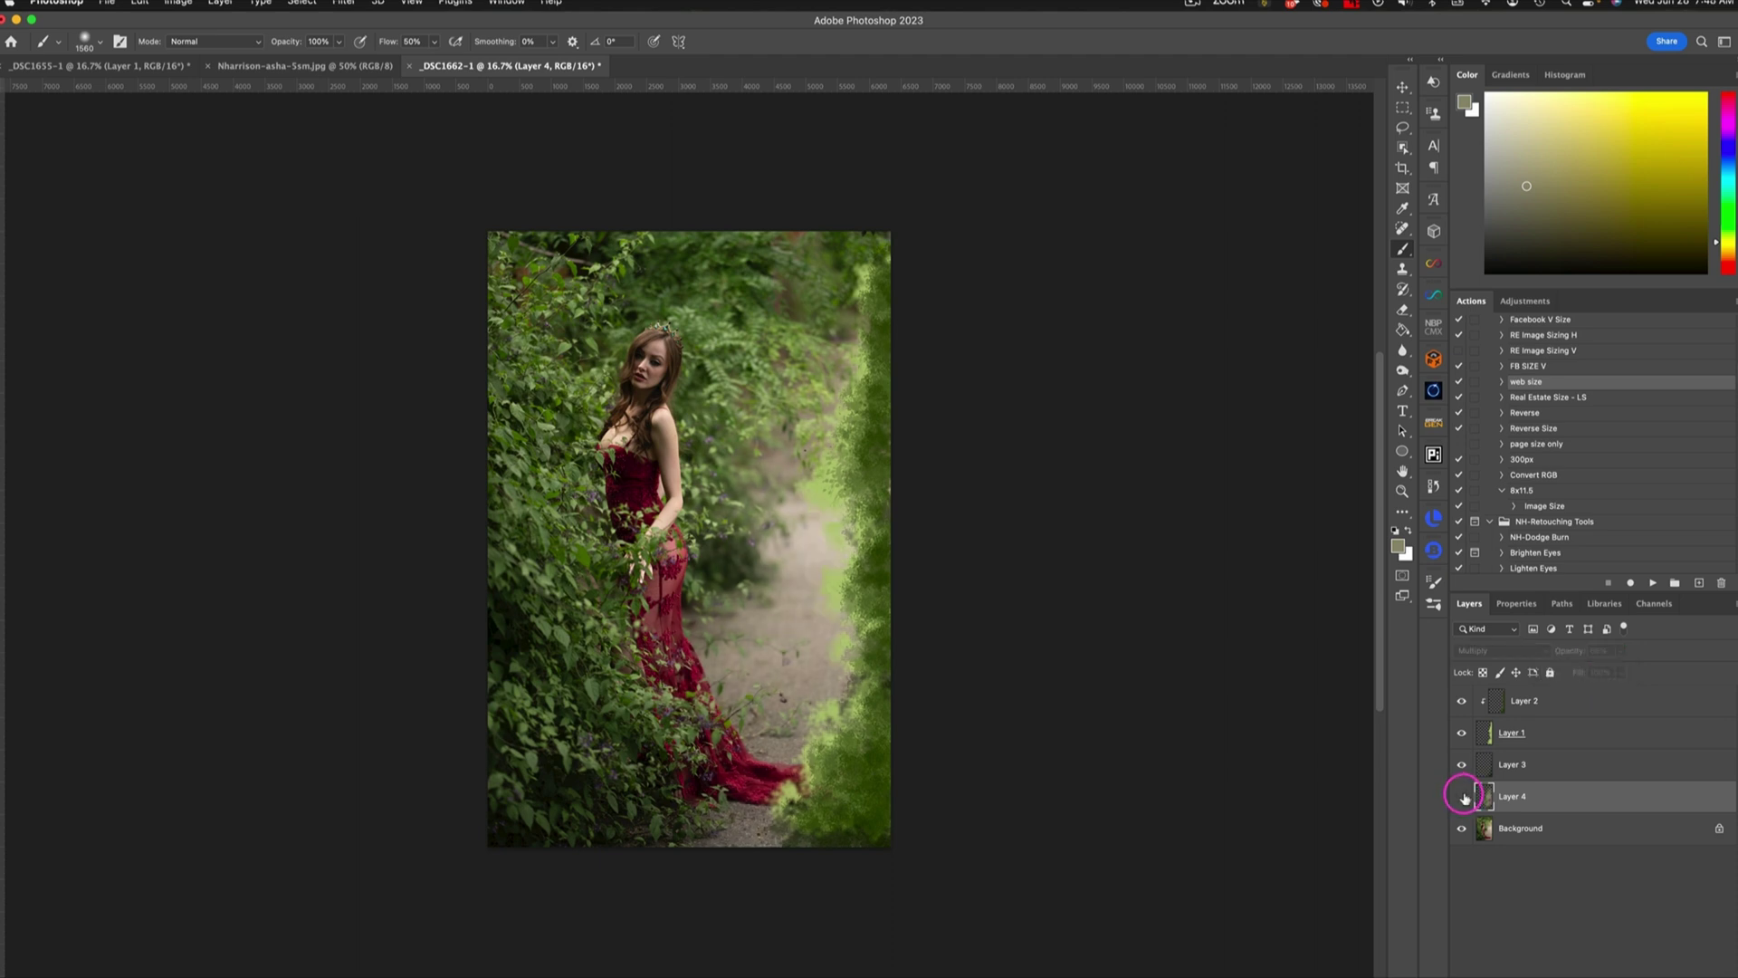
click(1464, 795)
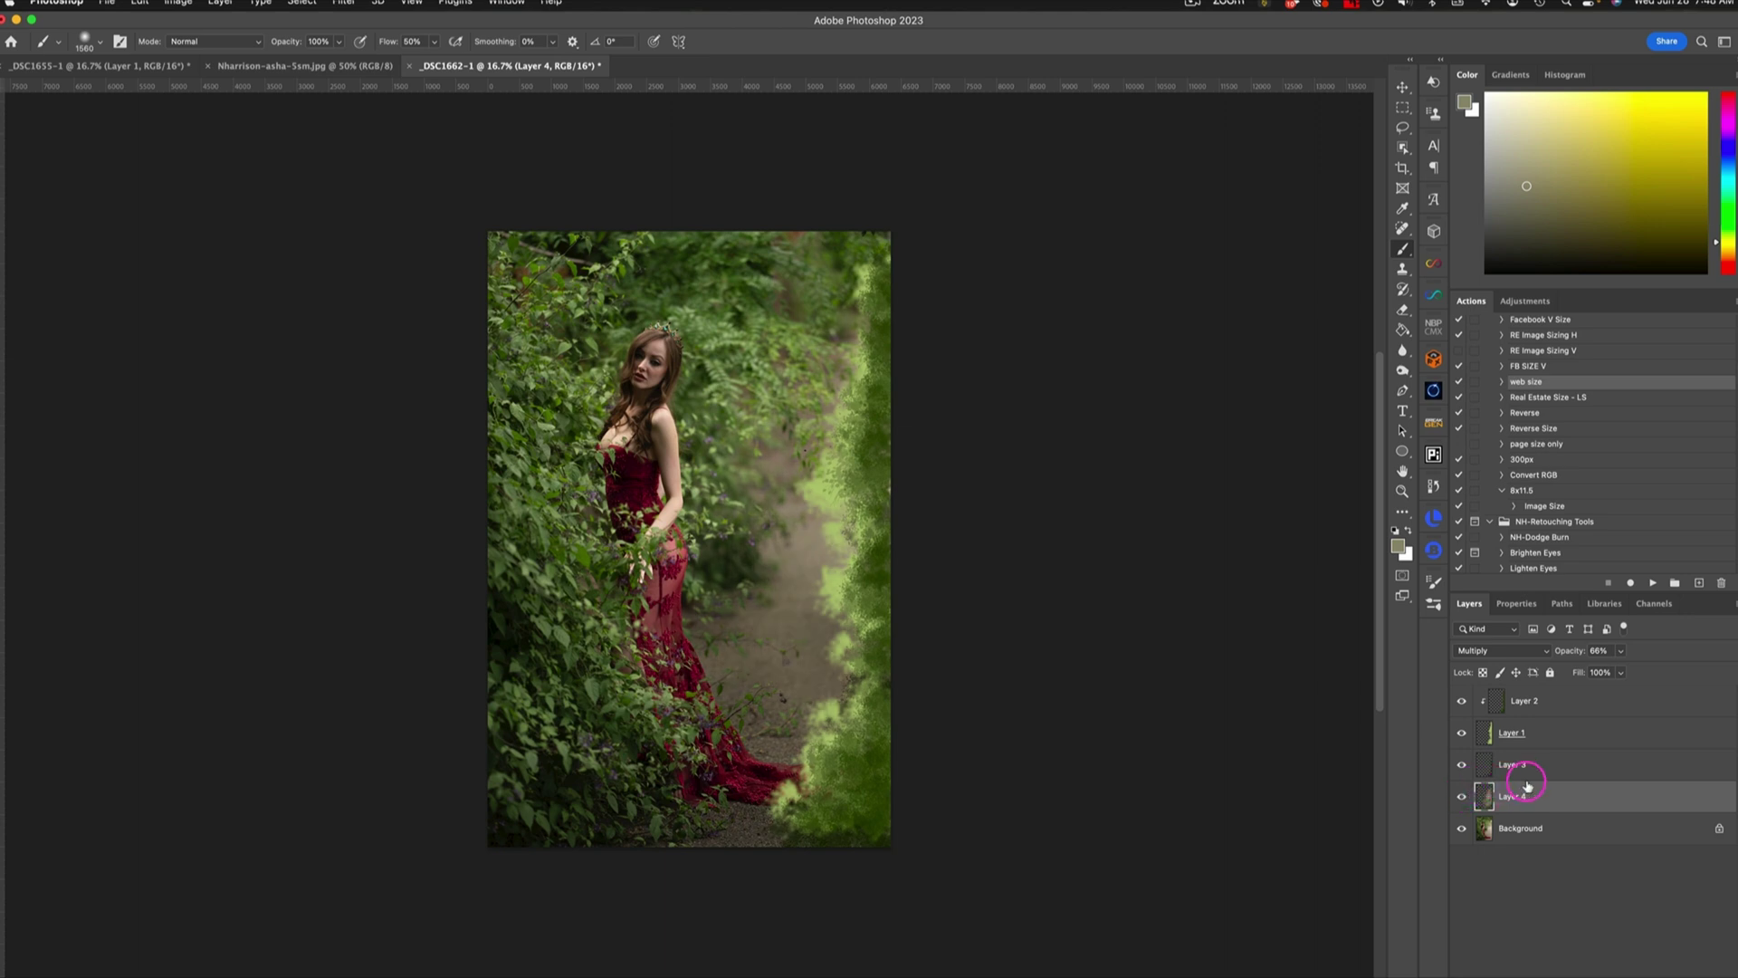
click(1463, 735)
click(1465, 735)
Step: Soften the clipped leaf shading on Layer 2 with a Gaussian Blur of 12.0 pixels radius
click(1489, 736)
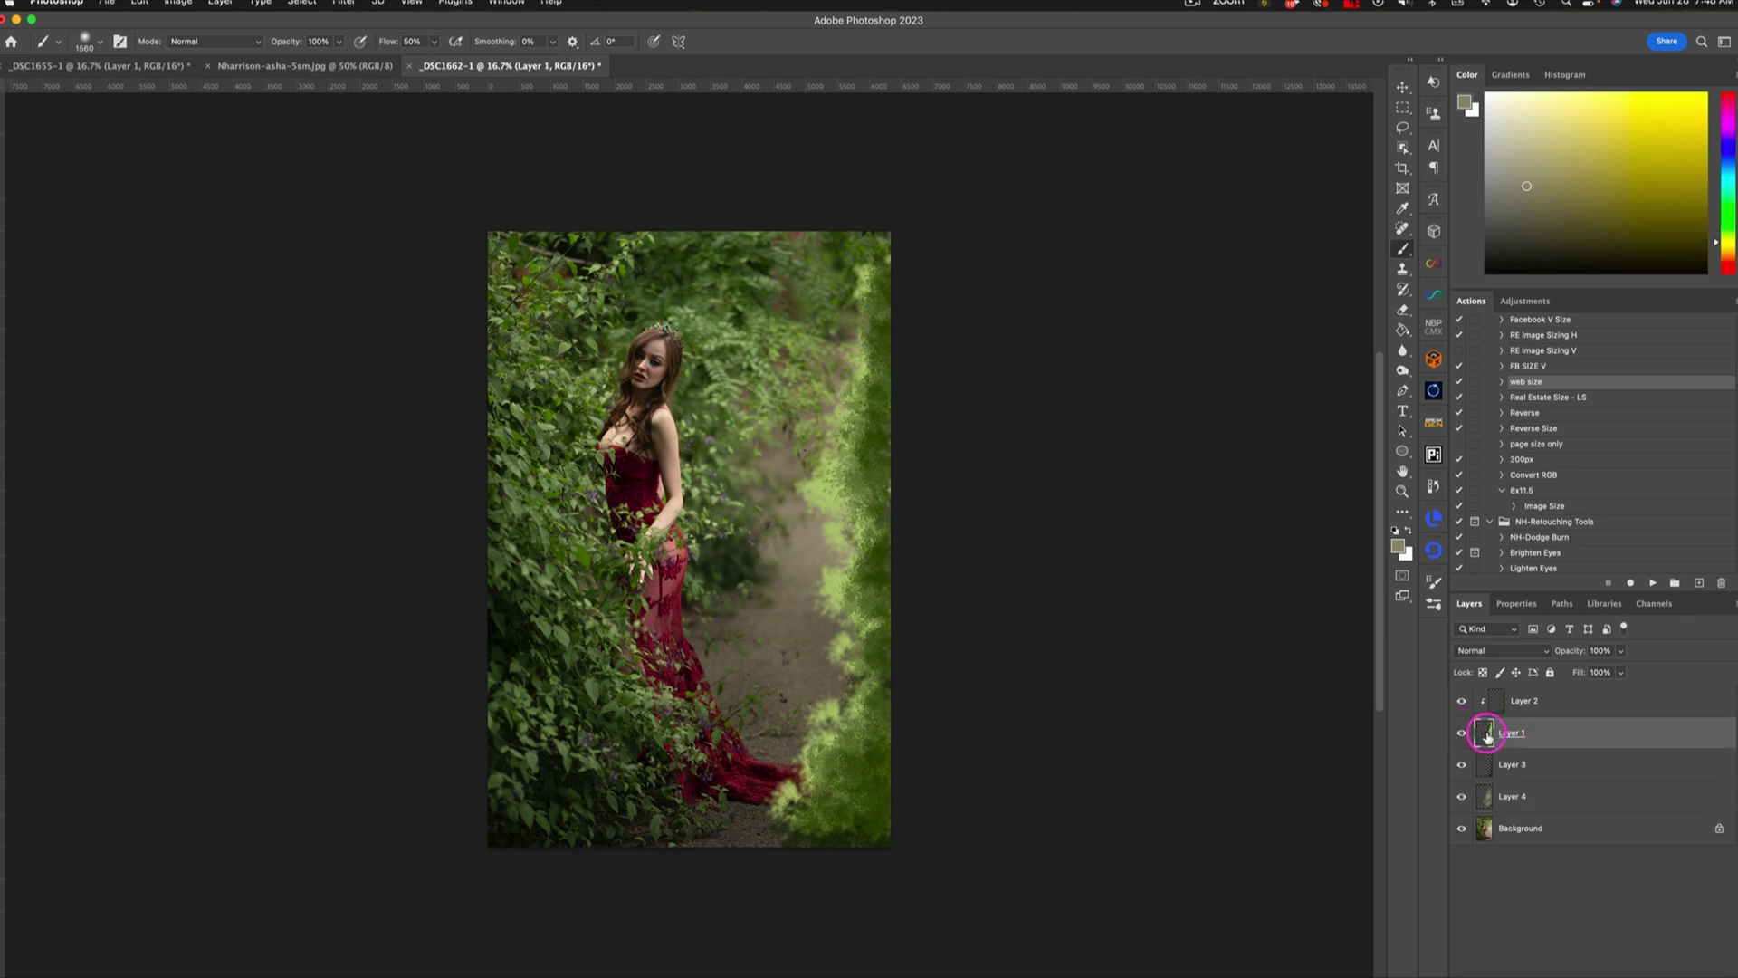
click(352, 4)
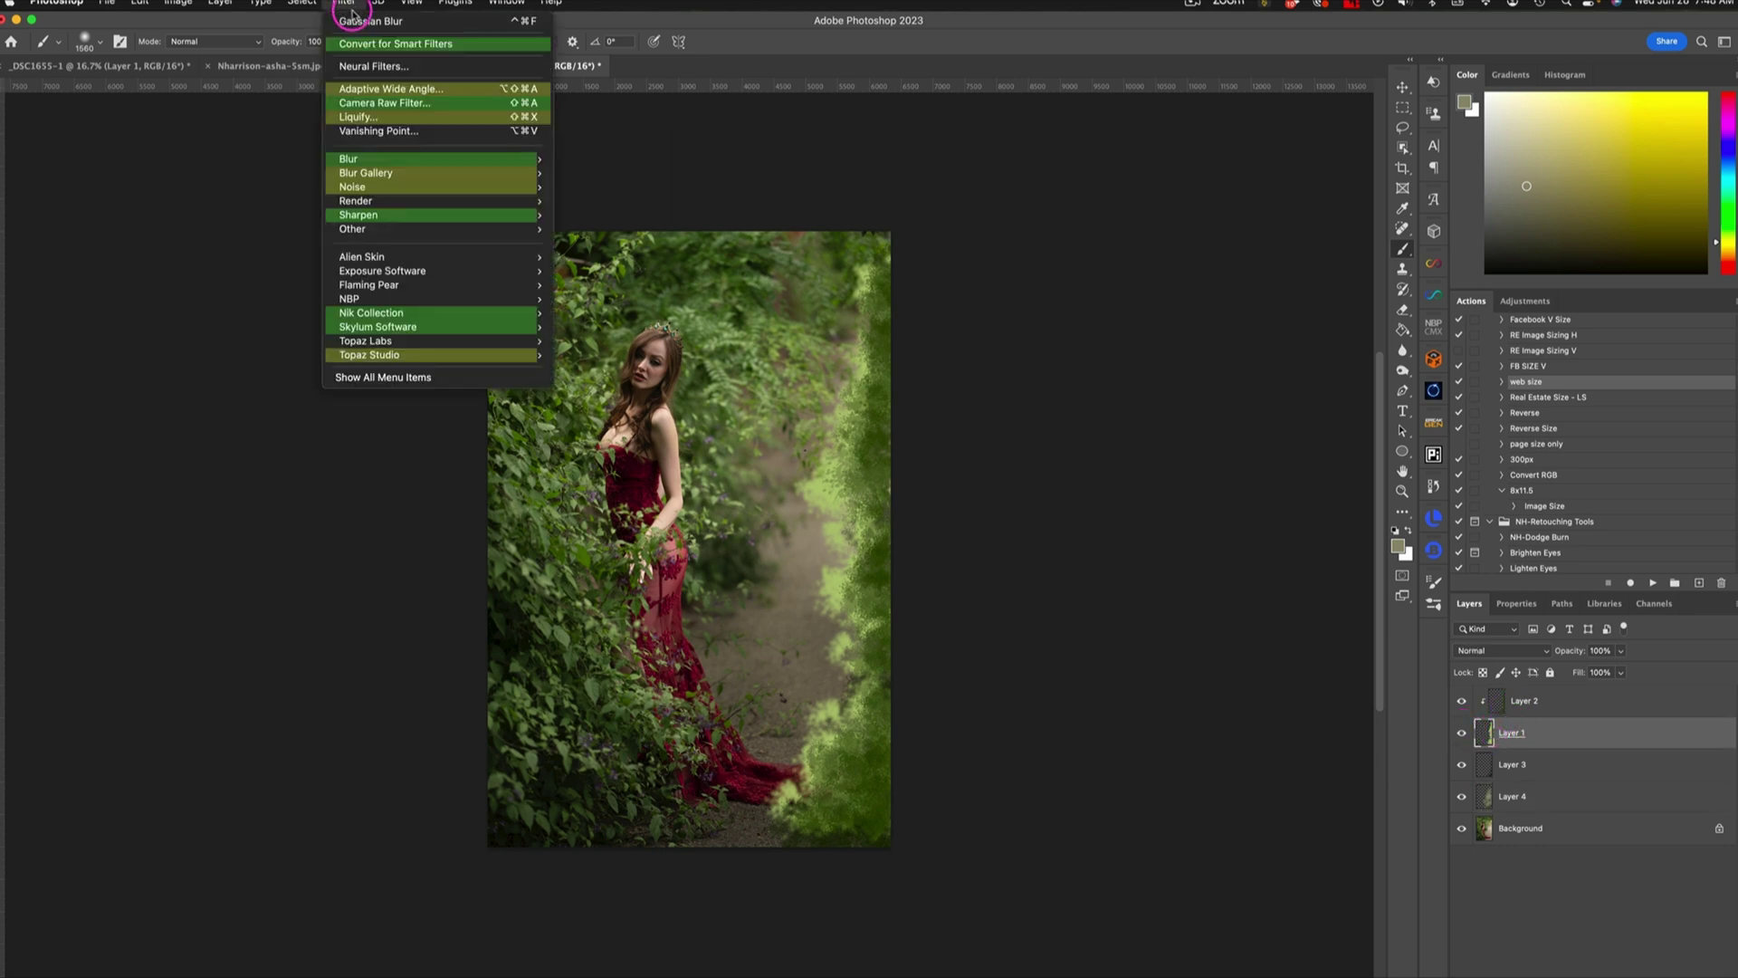
mouse_move(433, 160)
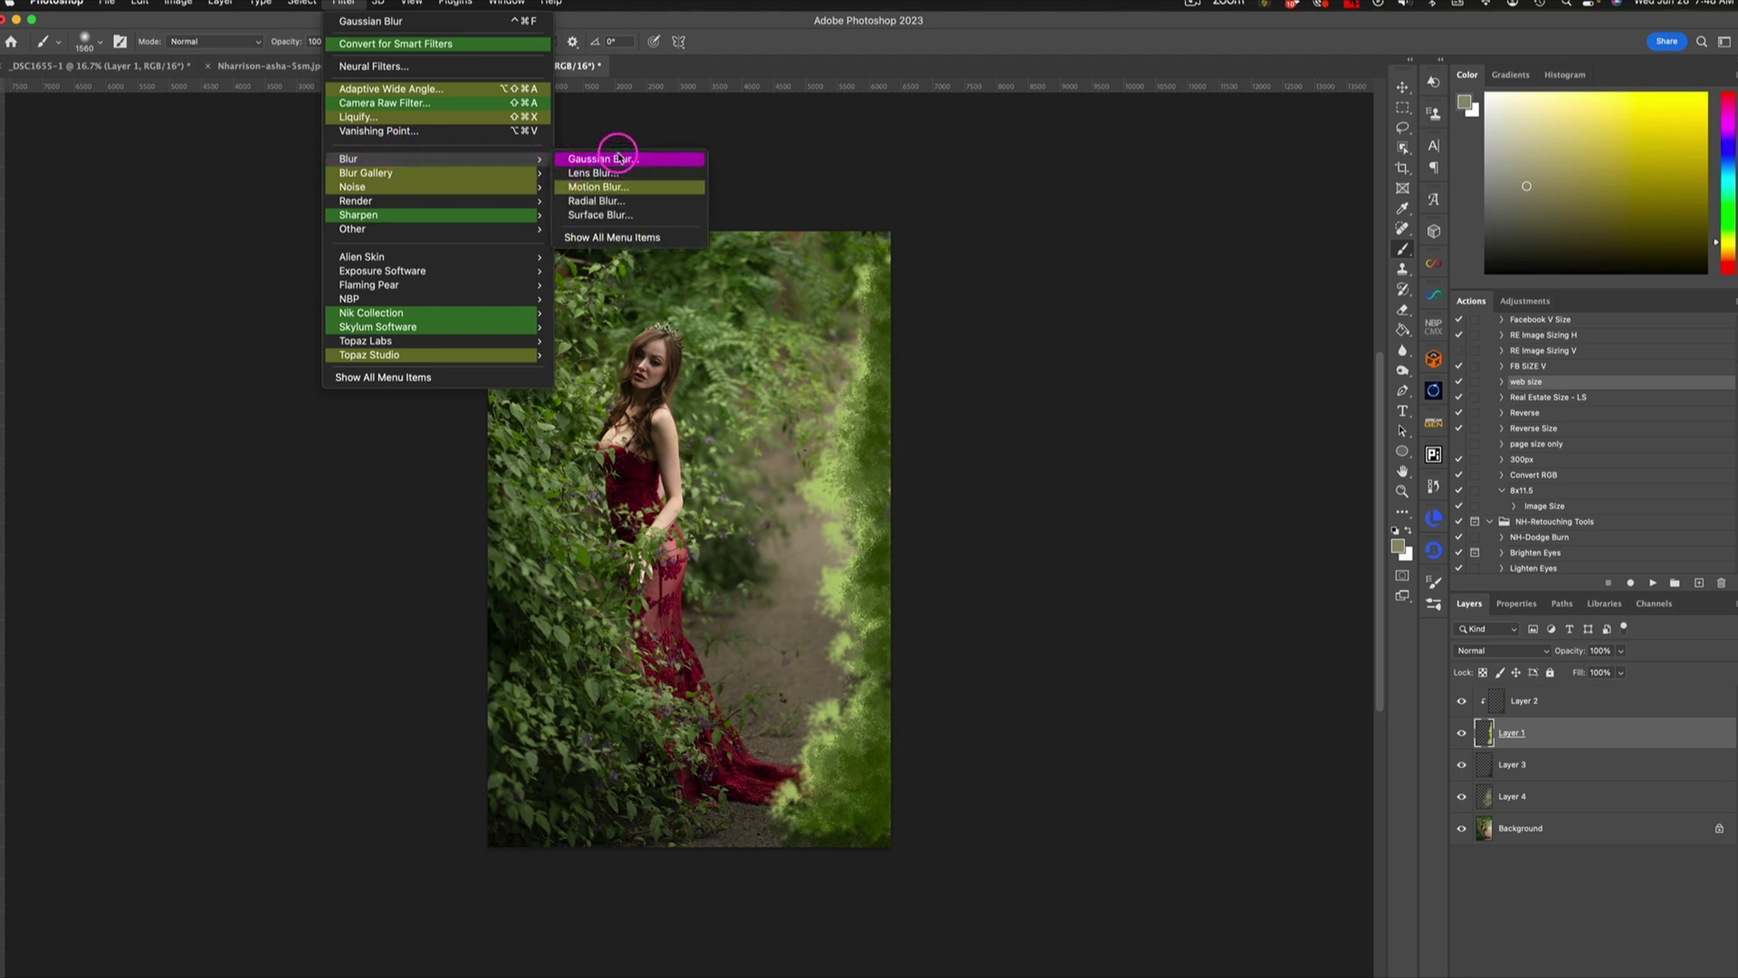
click(619, 159)
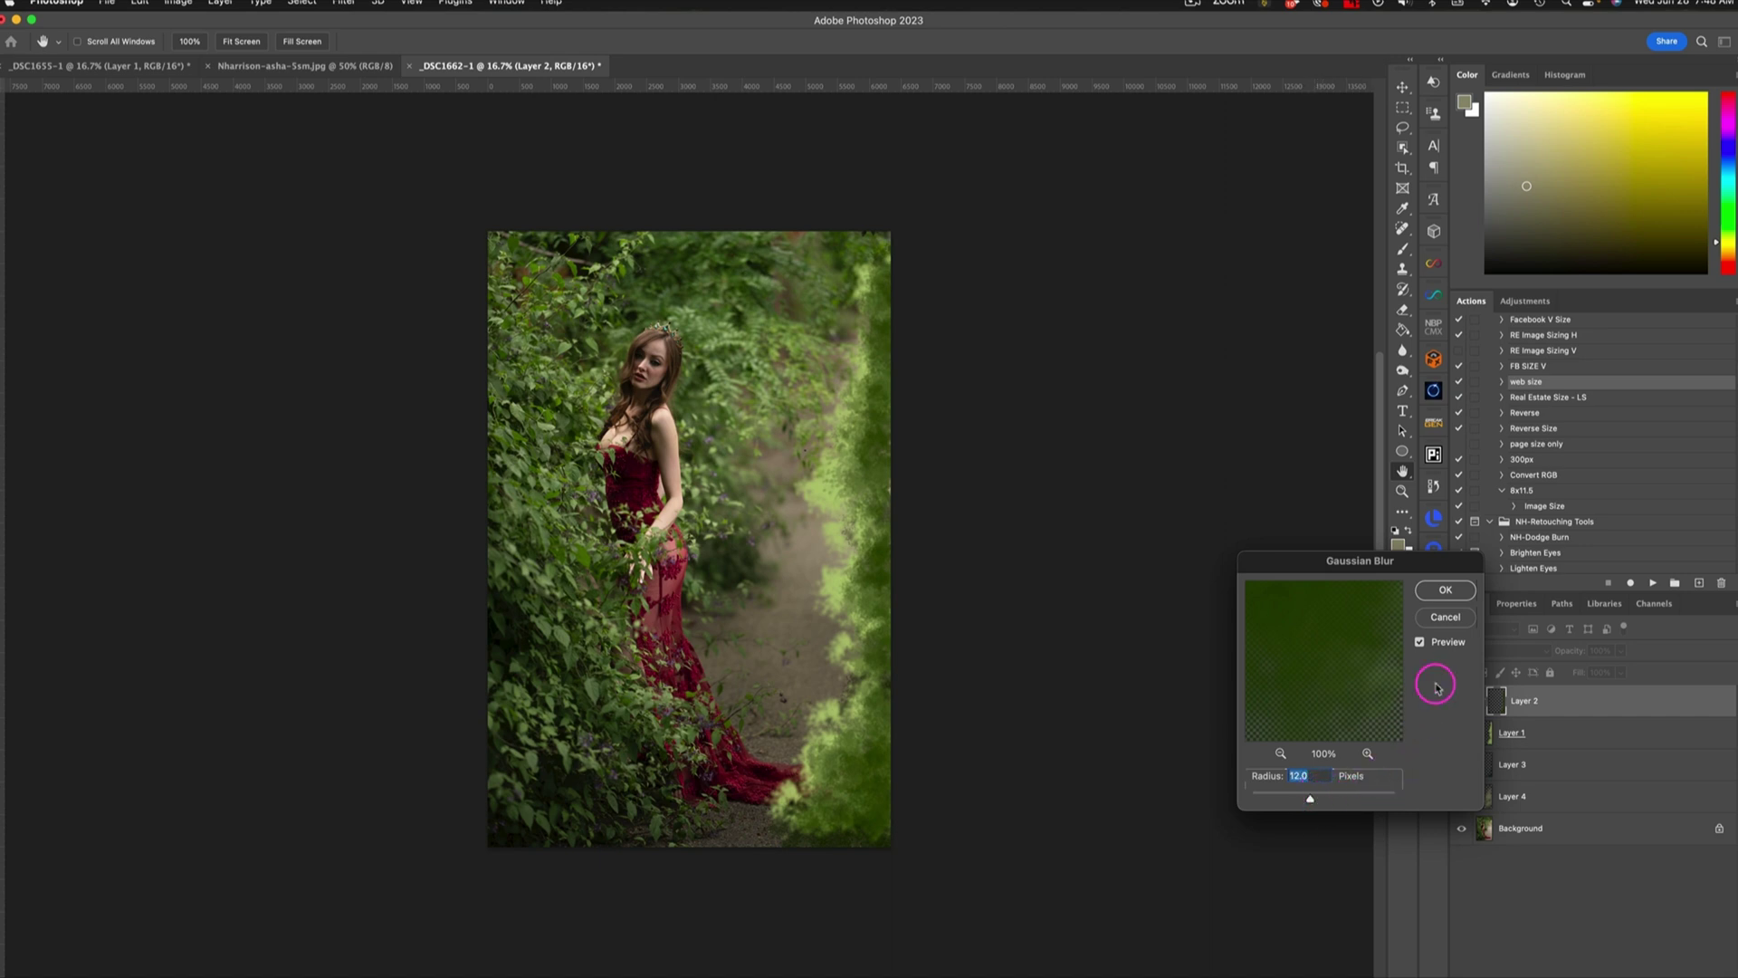
click(1446, 589)
Step: Repeat the last Gaussian Blur on Layer 3 and add an empty layer above Layer 2
click(1575, 763)
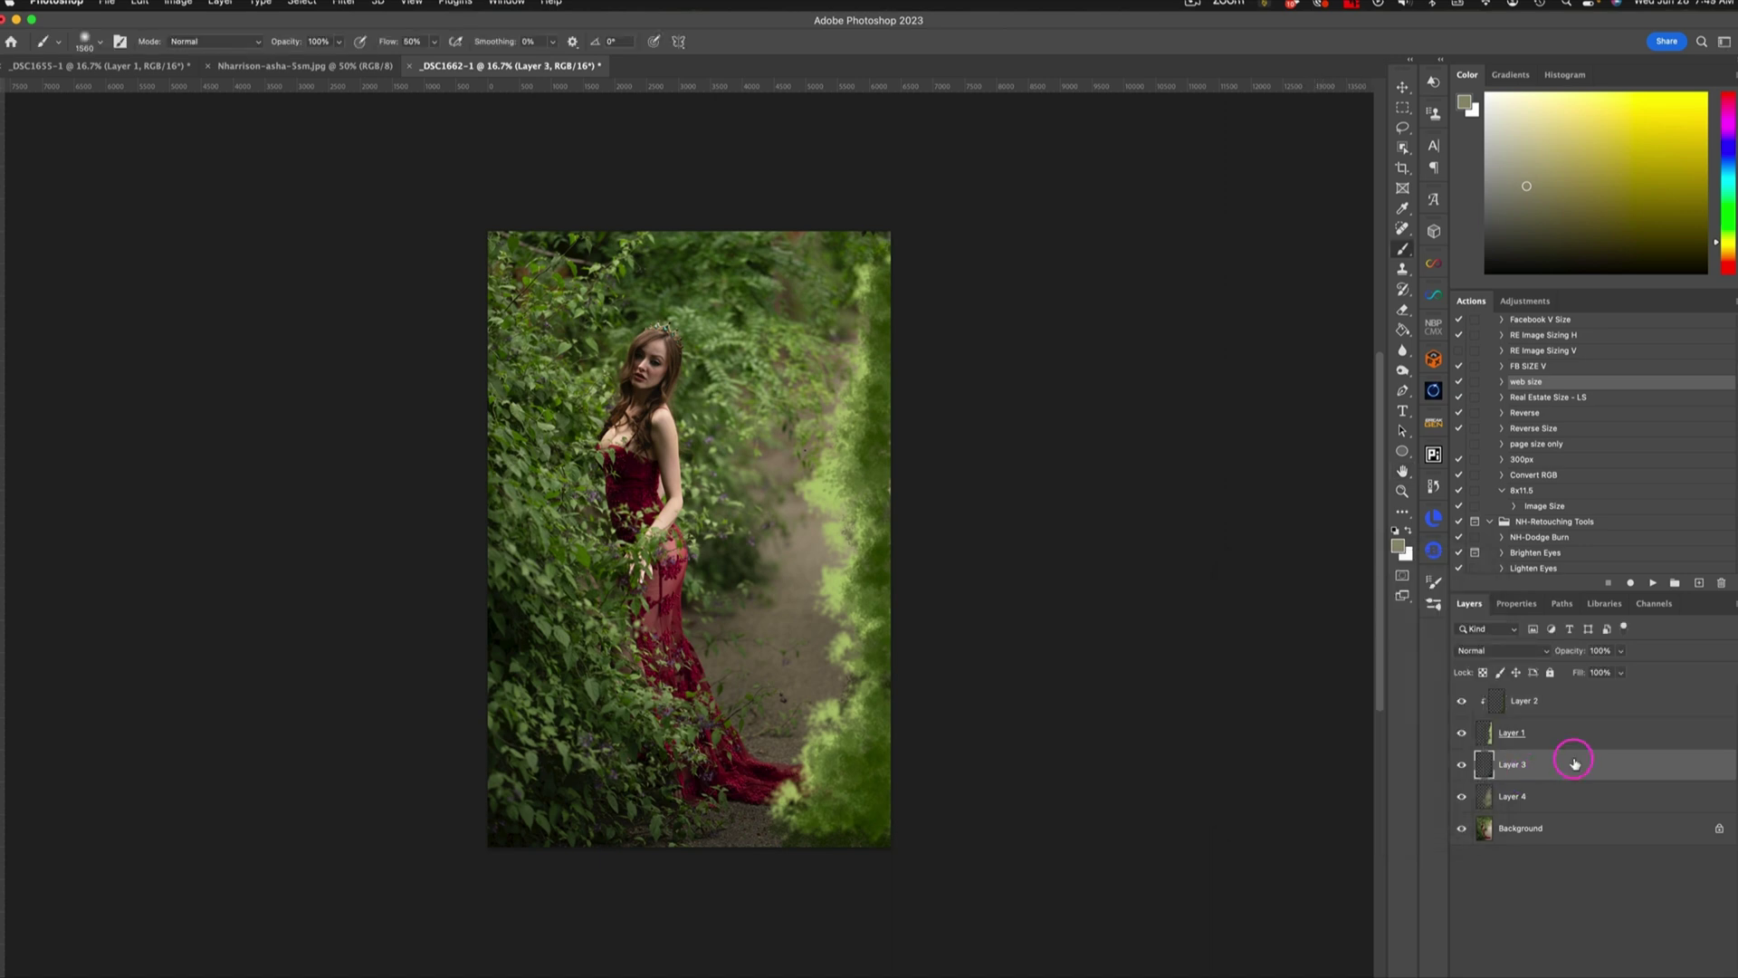
click(352, 8)
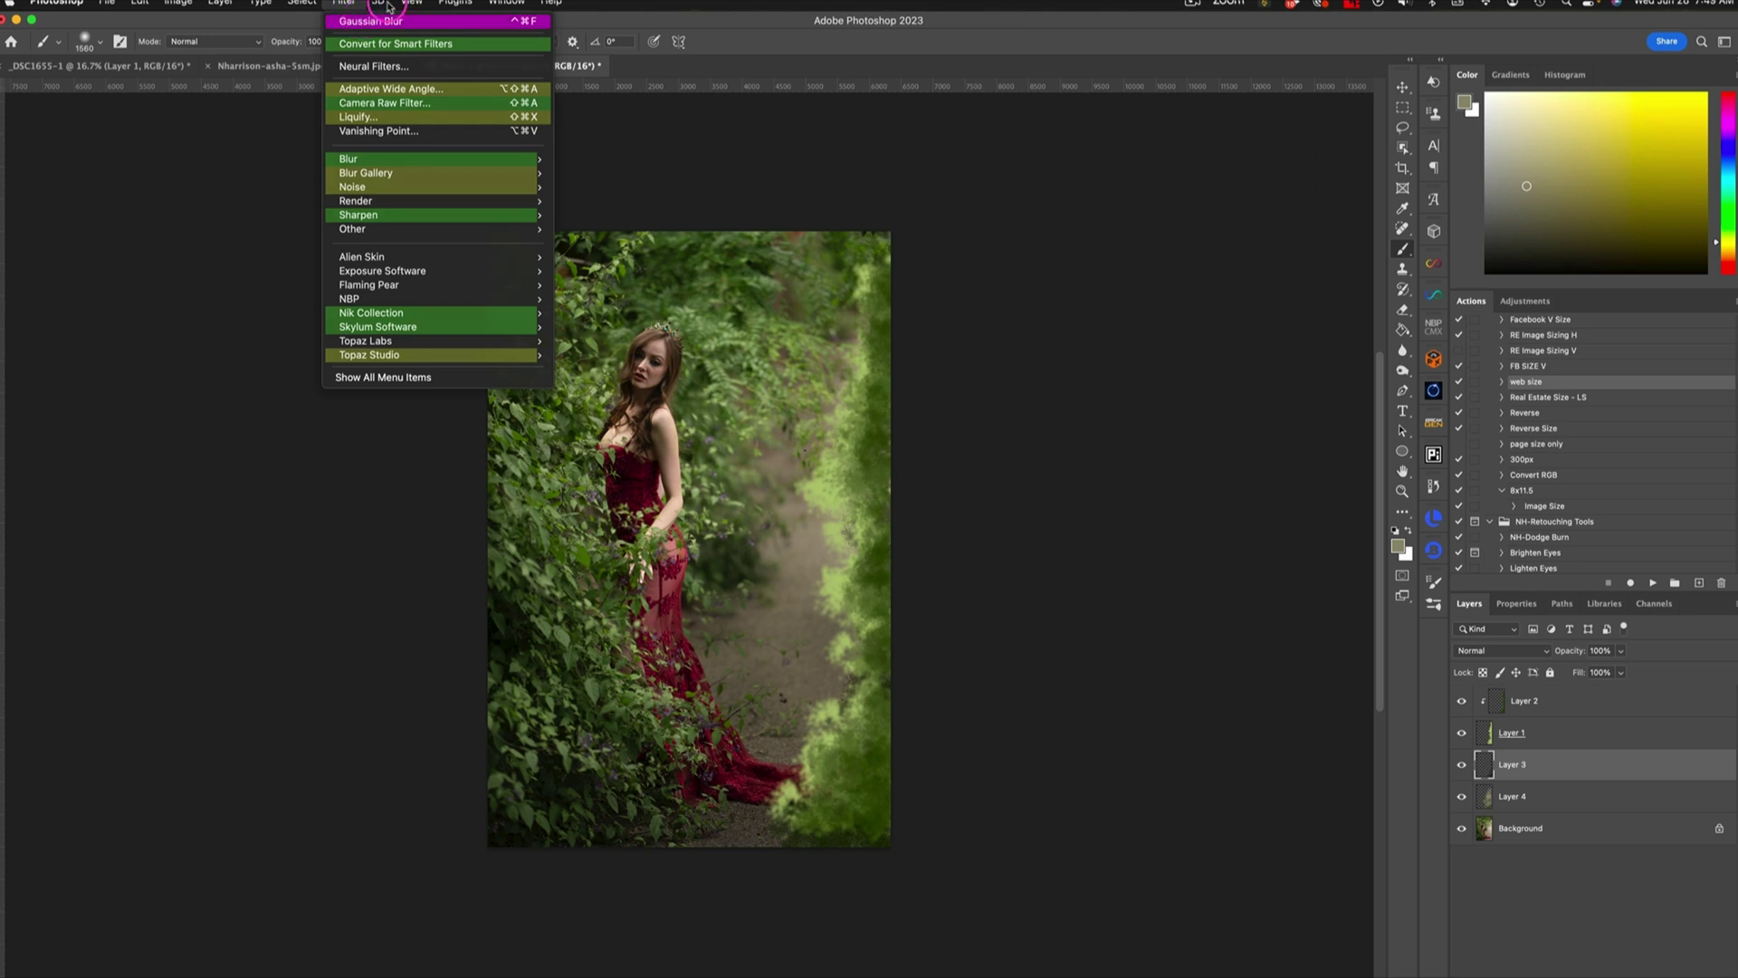
click(388, 18)
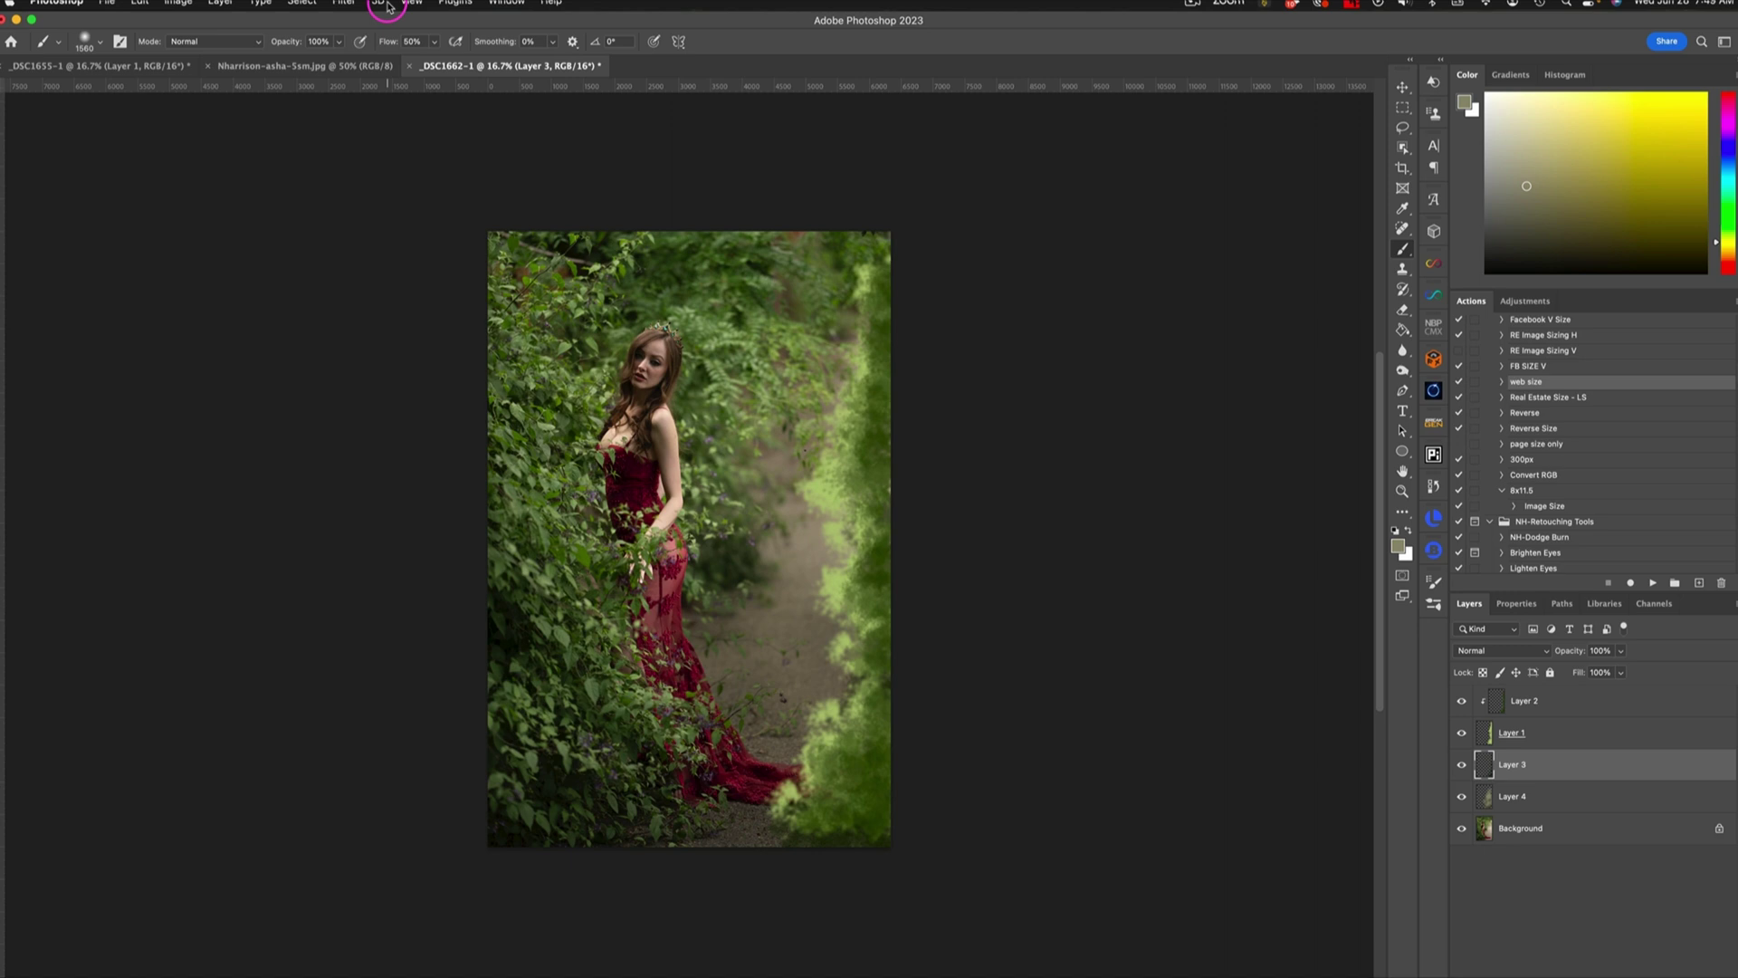
click(1603, 703)
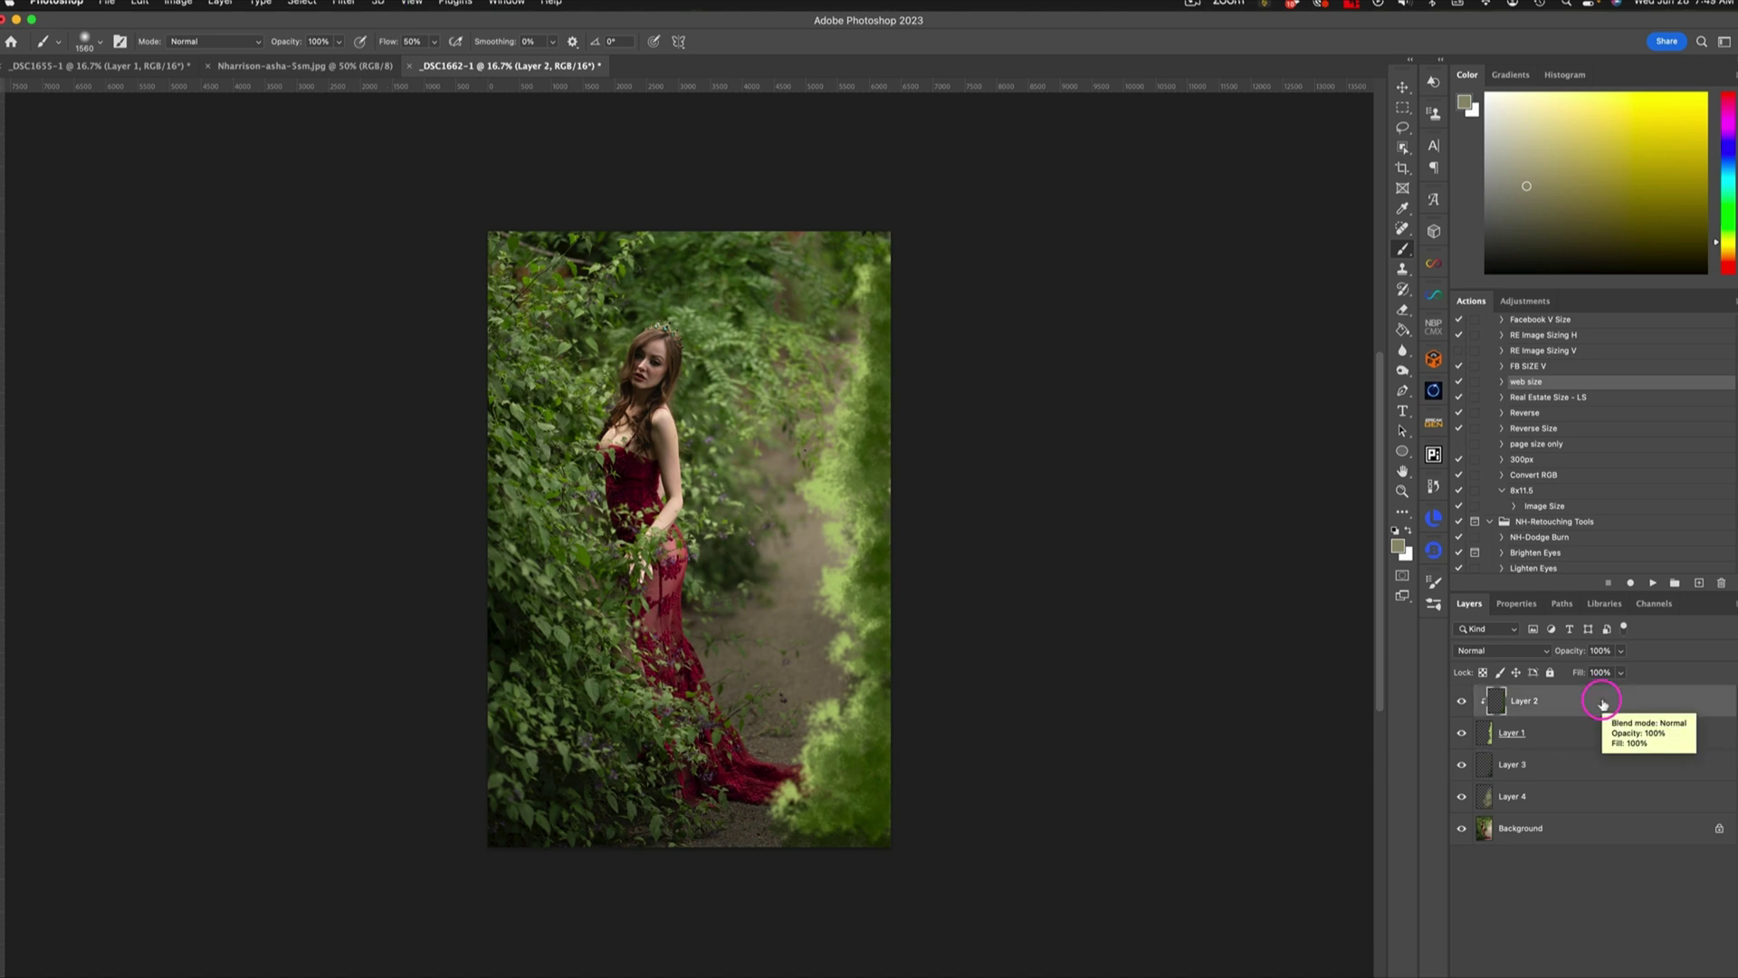
click(1704, 975)
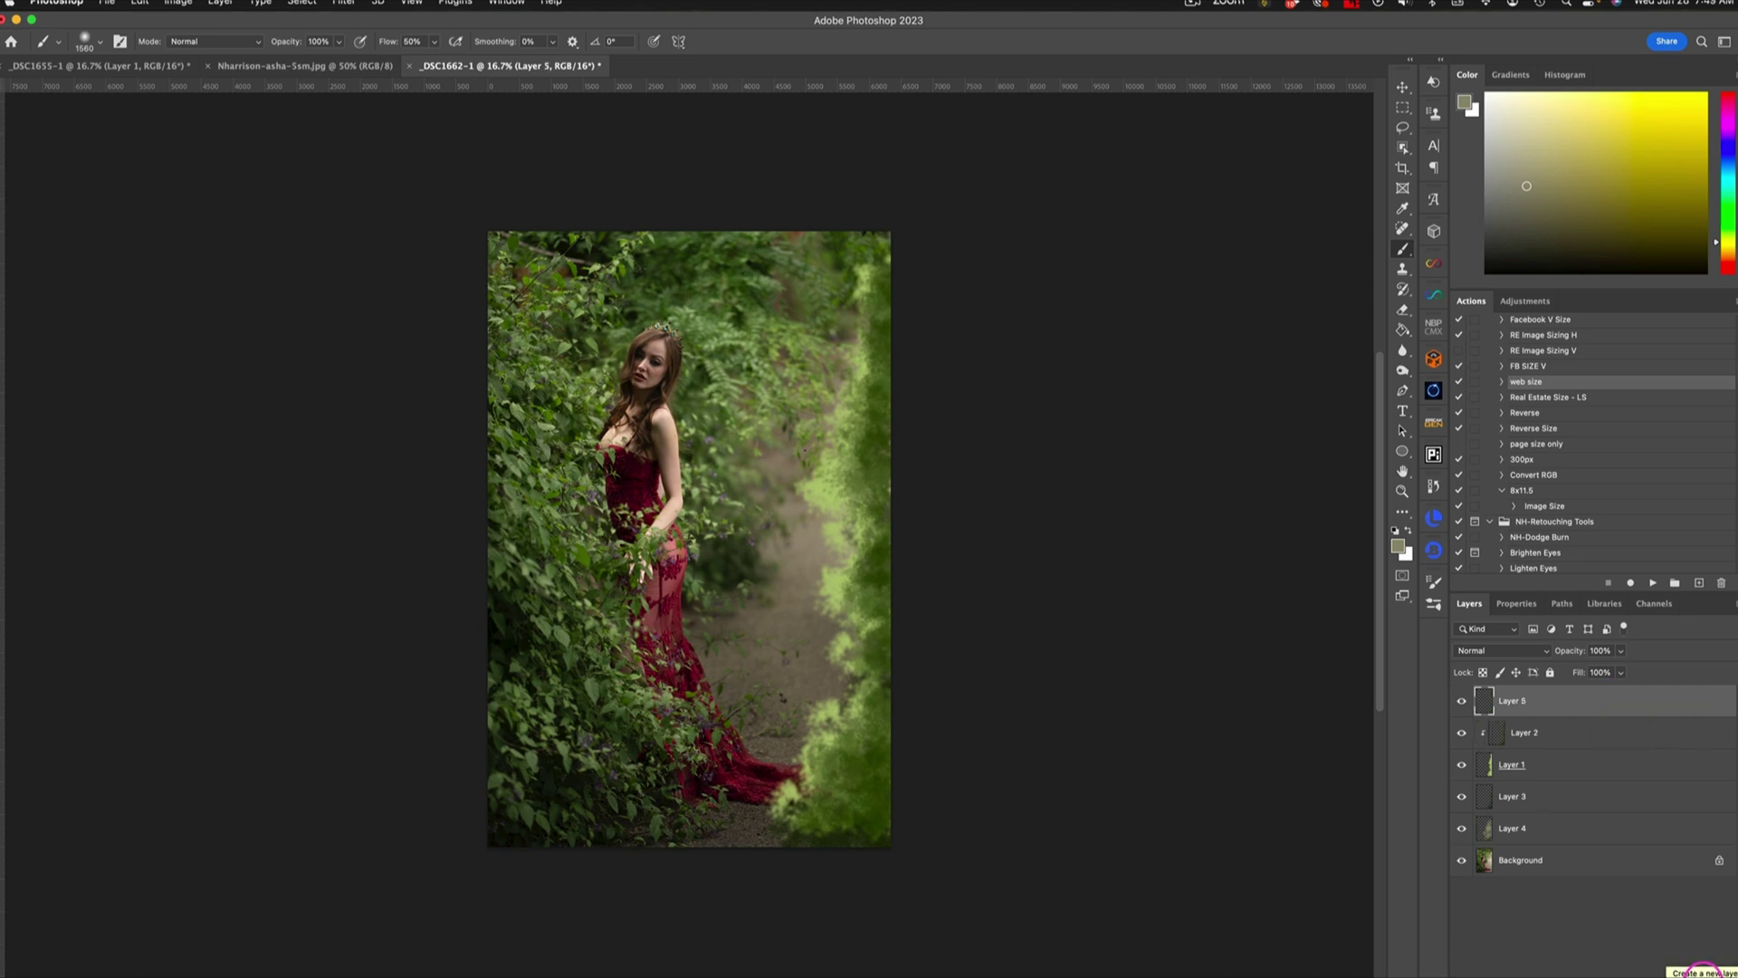
Step: Paint near-black green shading down the outer edge of the added foliage on Layer 5 with the Tree.psd 10 brush
alt+click(518, 629)
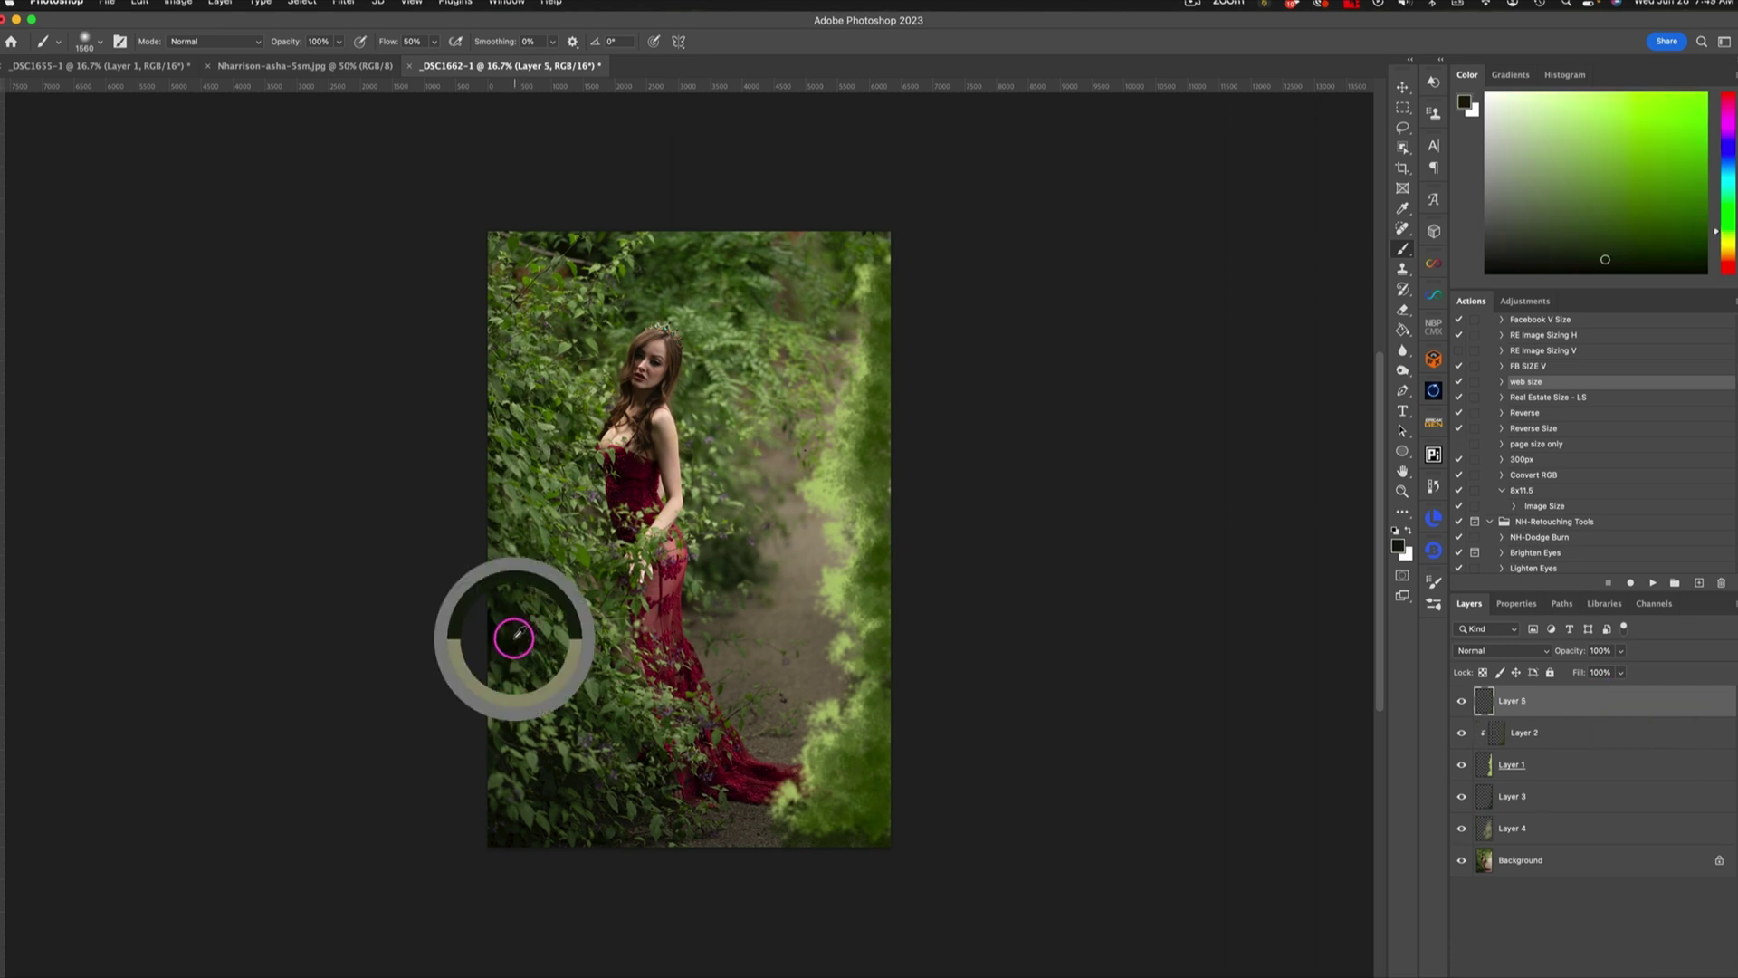
click(1436, 605)
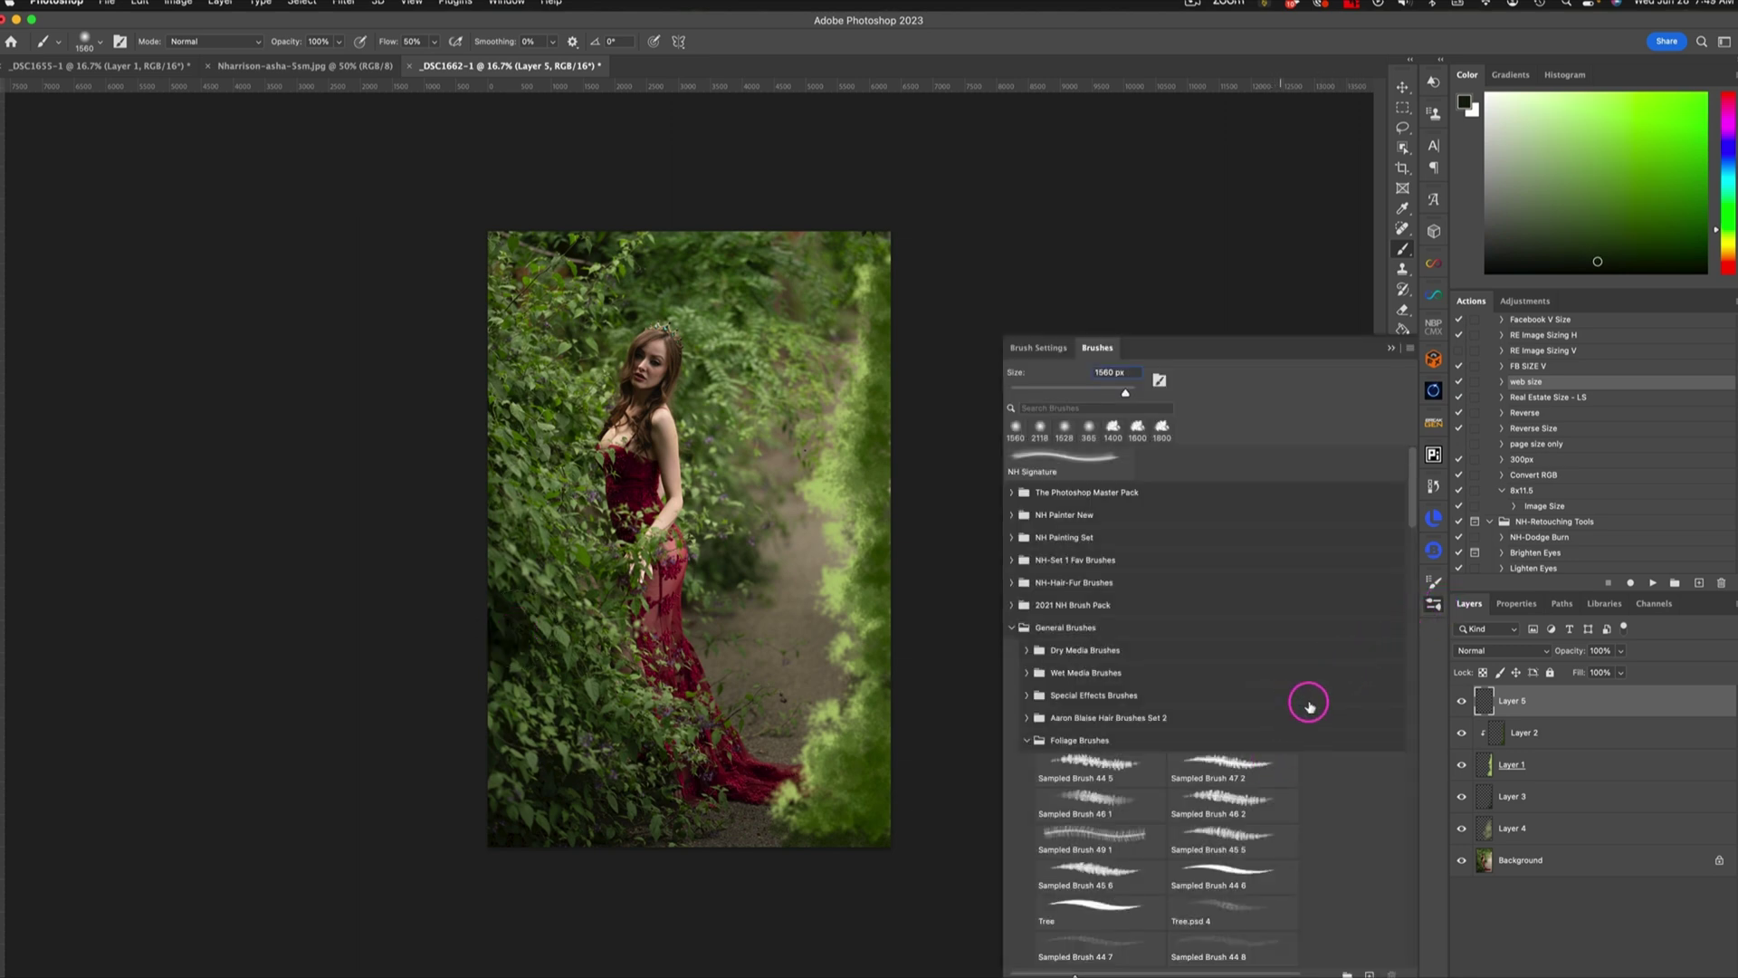
drag(1416, 522, 1408, 598)
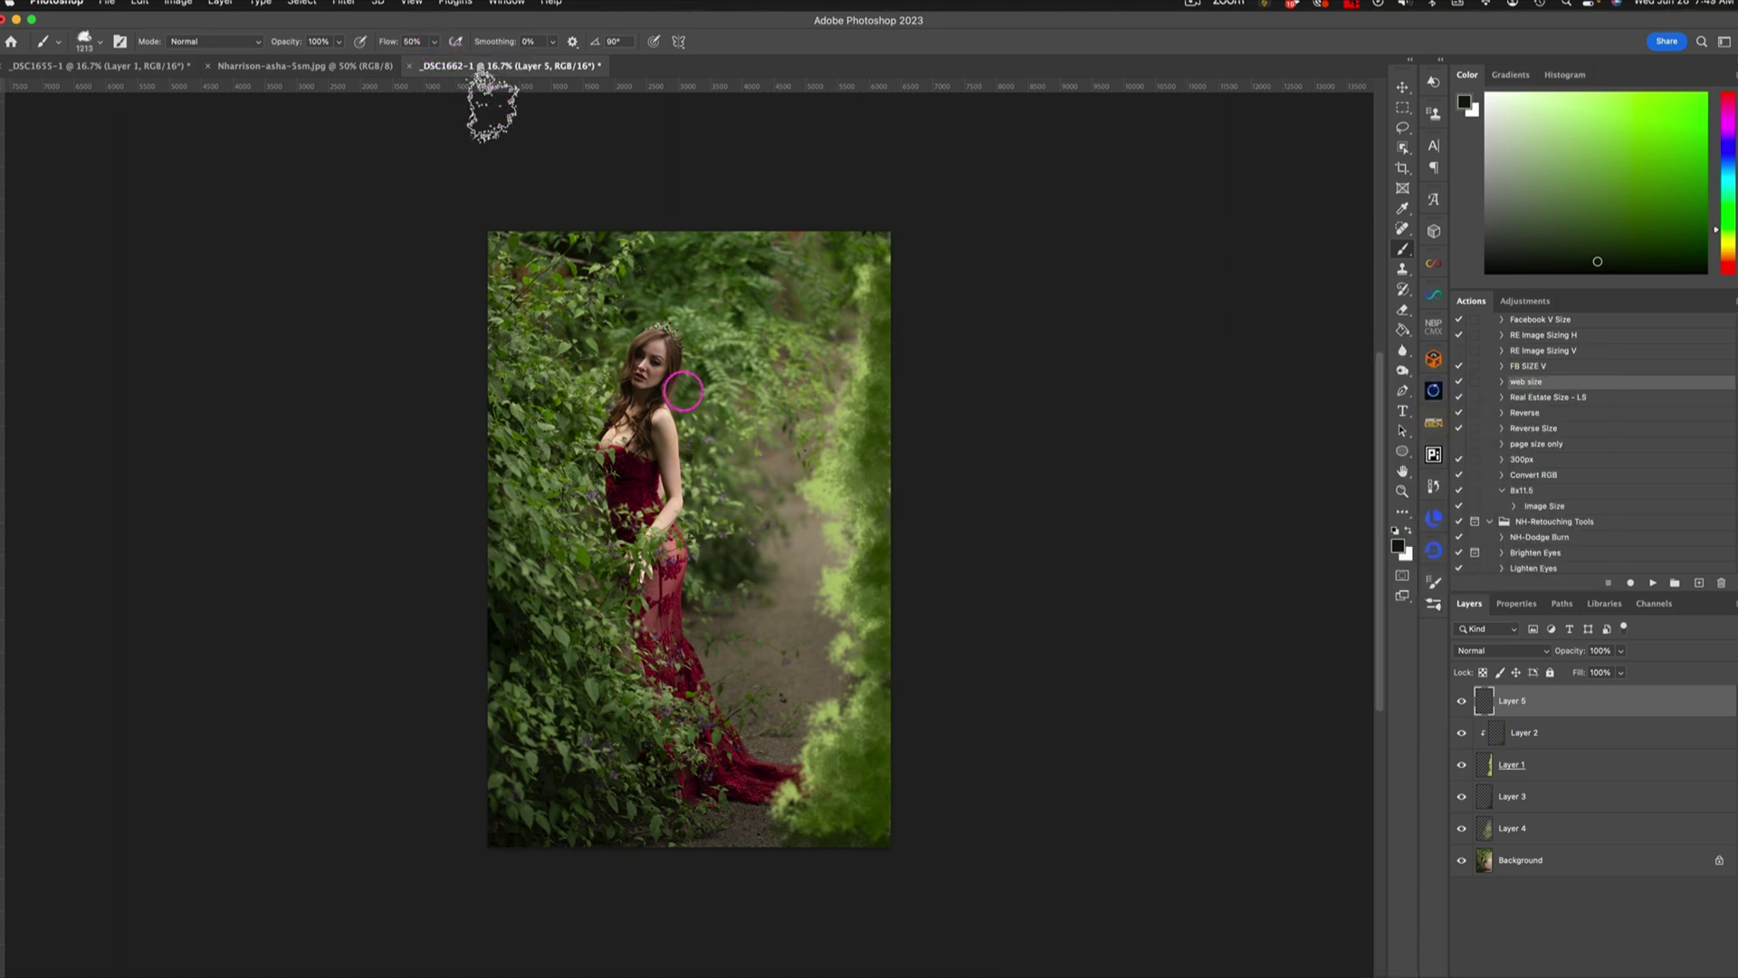
drag(853, 761, 888, 799)
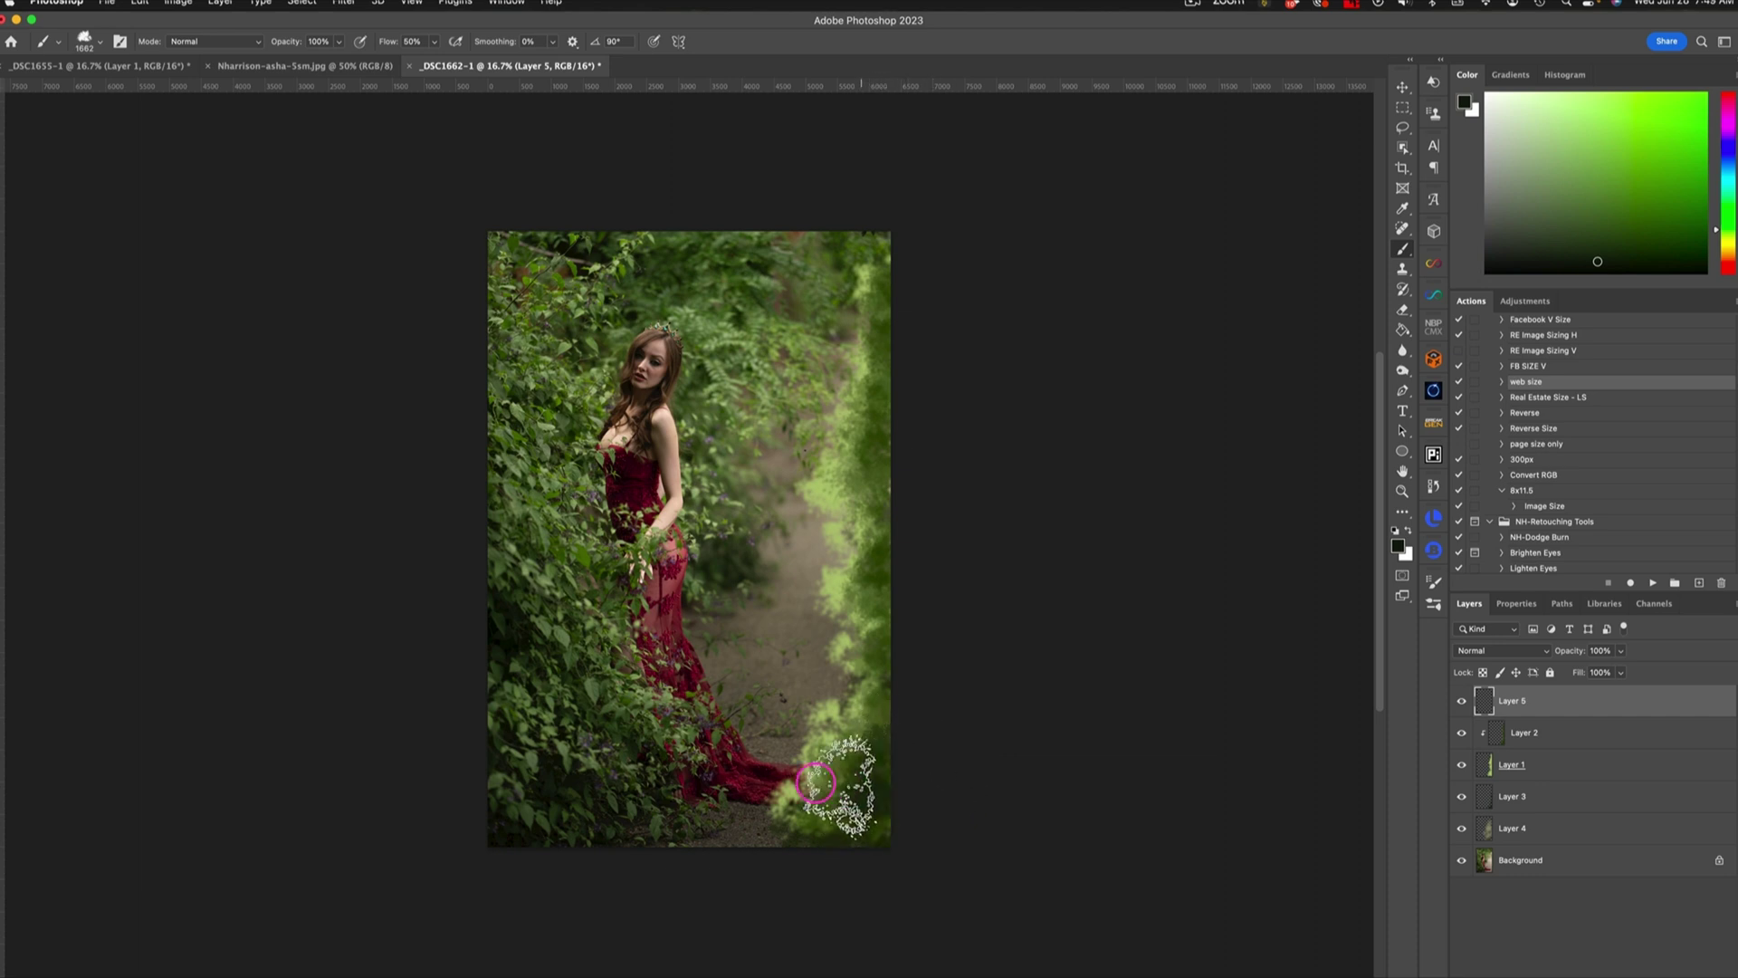
mouse_move(876, 783)
mouse_down()
mouse_move(832, 766)
mouse_move(851, 815)
mouse_up()
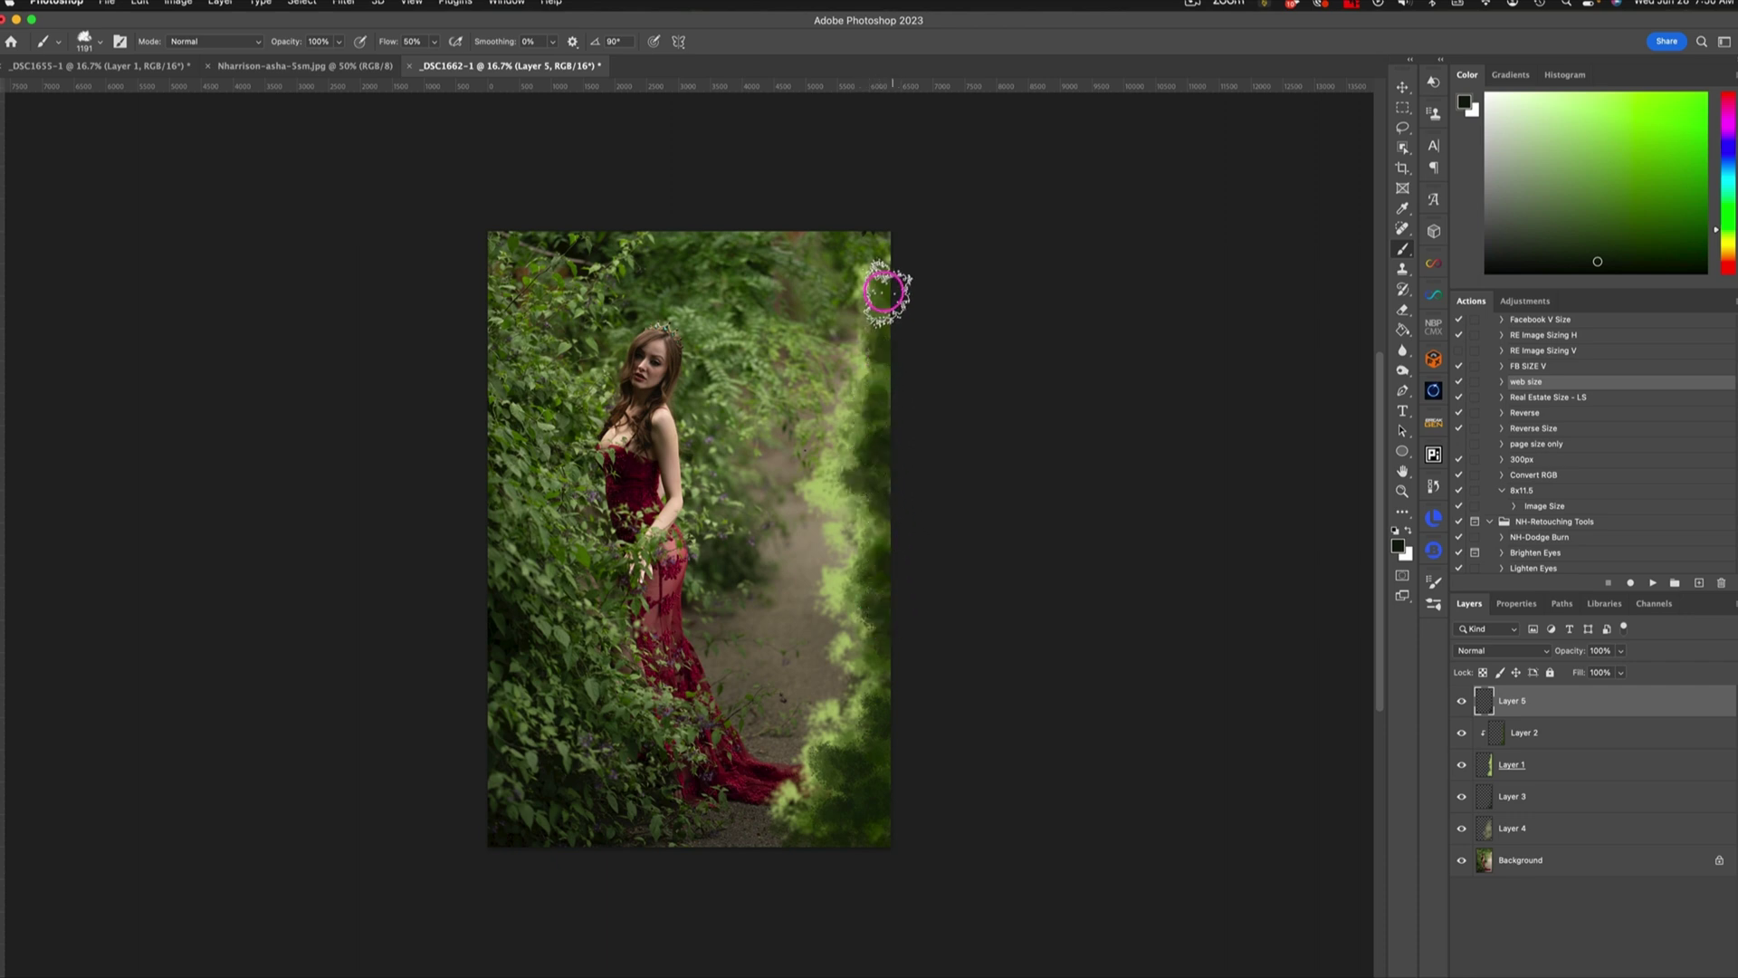
drag(842, 232, 892, 318)
mouse_move(899, 419)
mouse_down()
mouse_move(849, 475)
mouse_move(891, 574)
mouse_move(902, 518)
mouse_move(900, 500)
mouse_move(892, 667)
mouse_move(853, 732)
mouse_move(891, 751)
mouse_move(912, 797)
mouse_up()
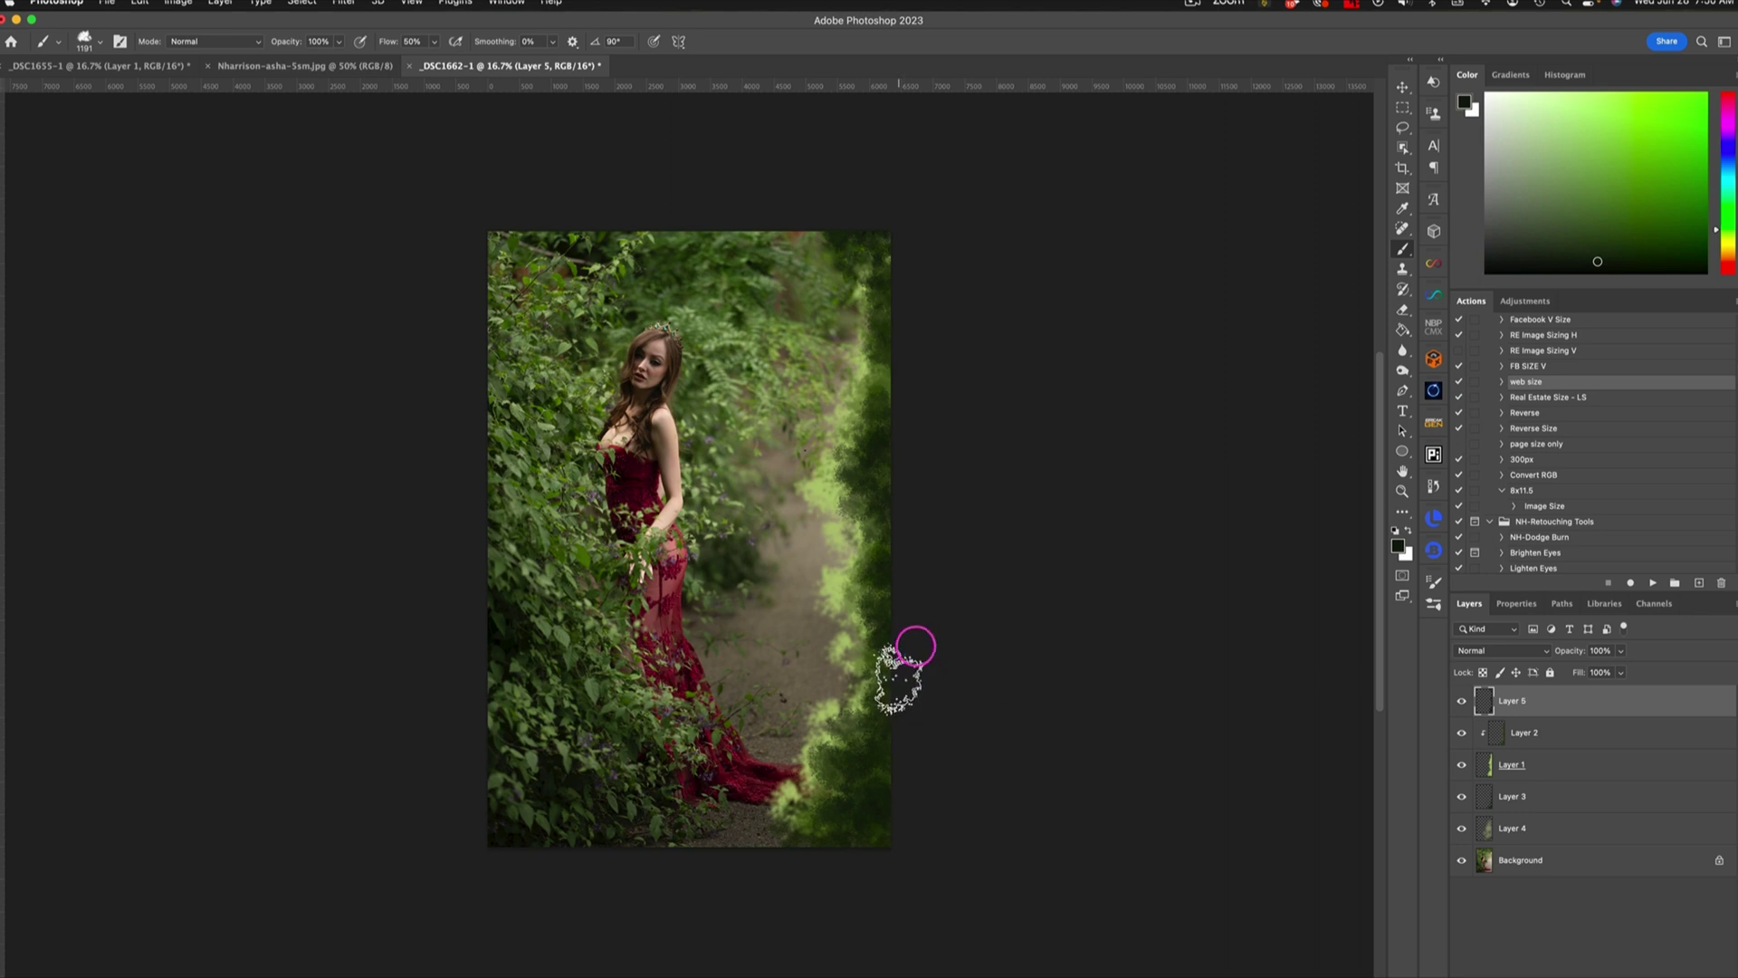
drag(882, 526, 836, 494)
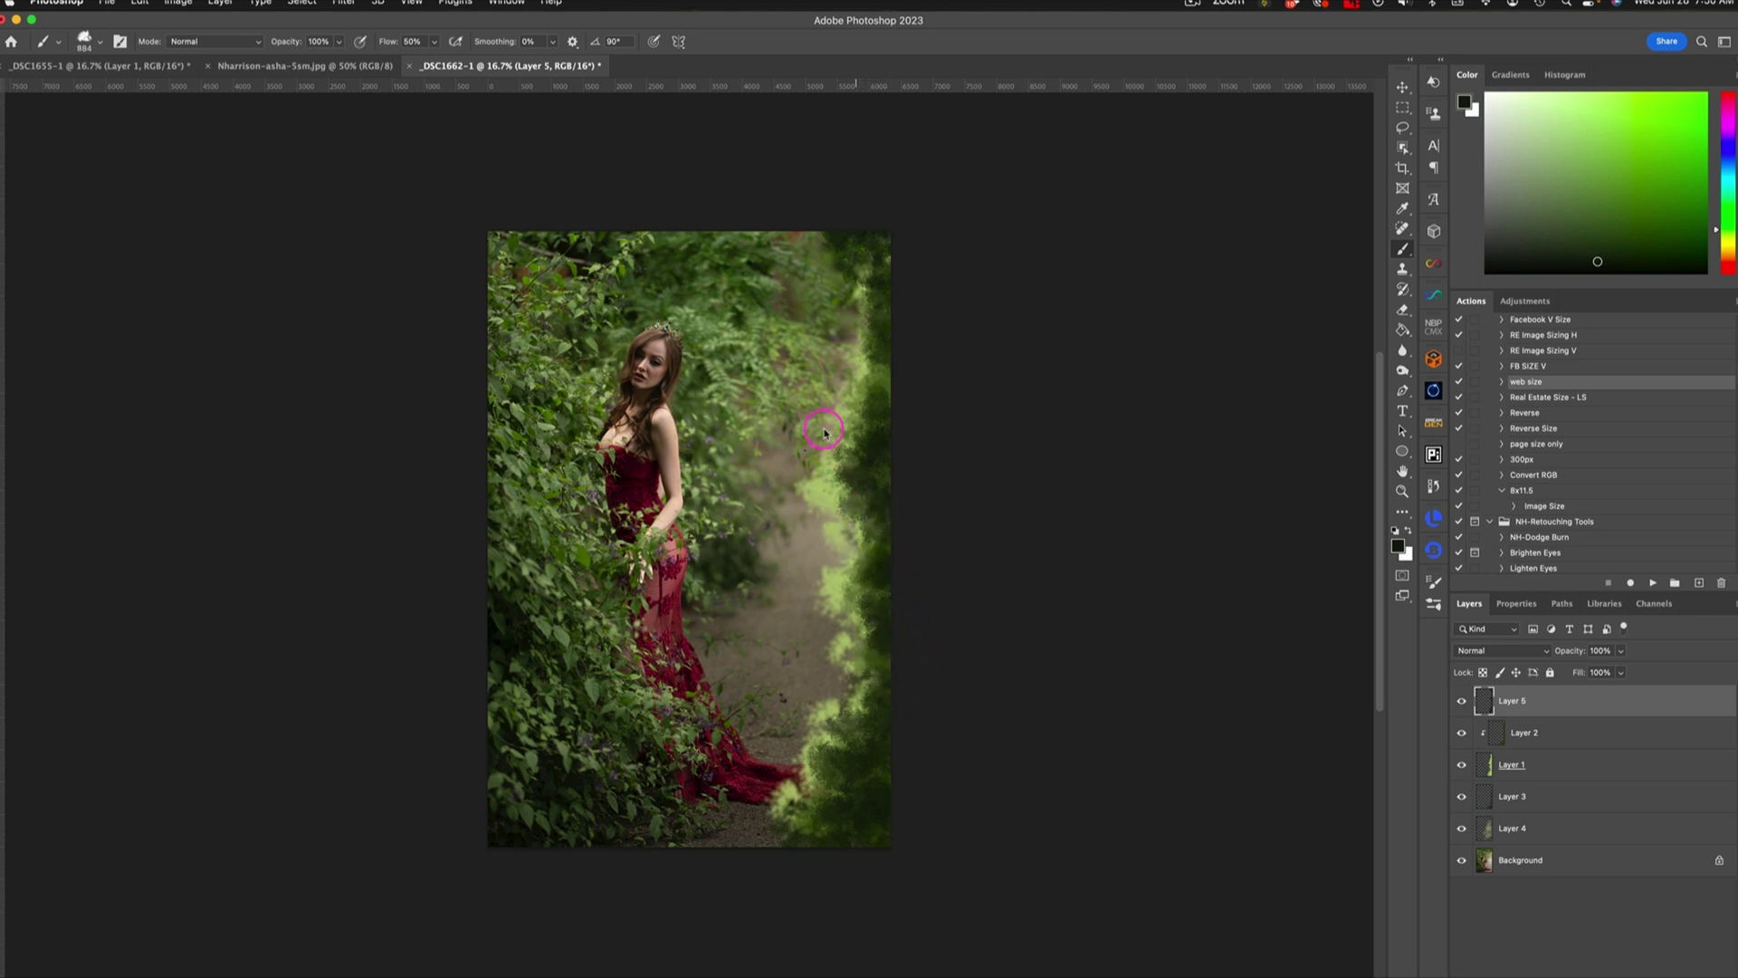
Step: Tone down the path-side edge of the added foliage with a sampled dark green, and sample a light yellow-green from its upper part
alt+click(739, 272)
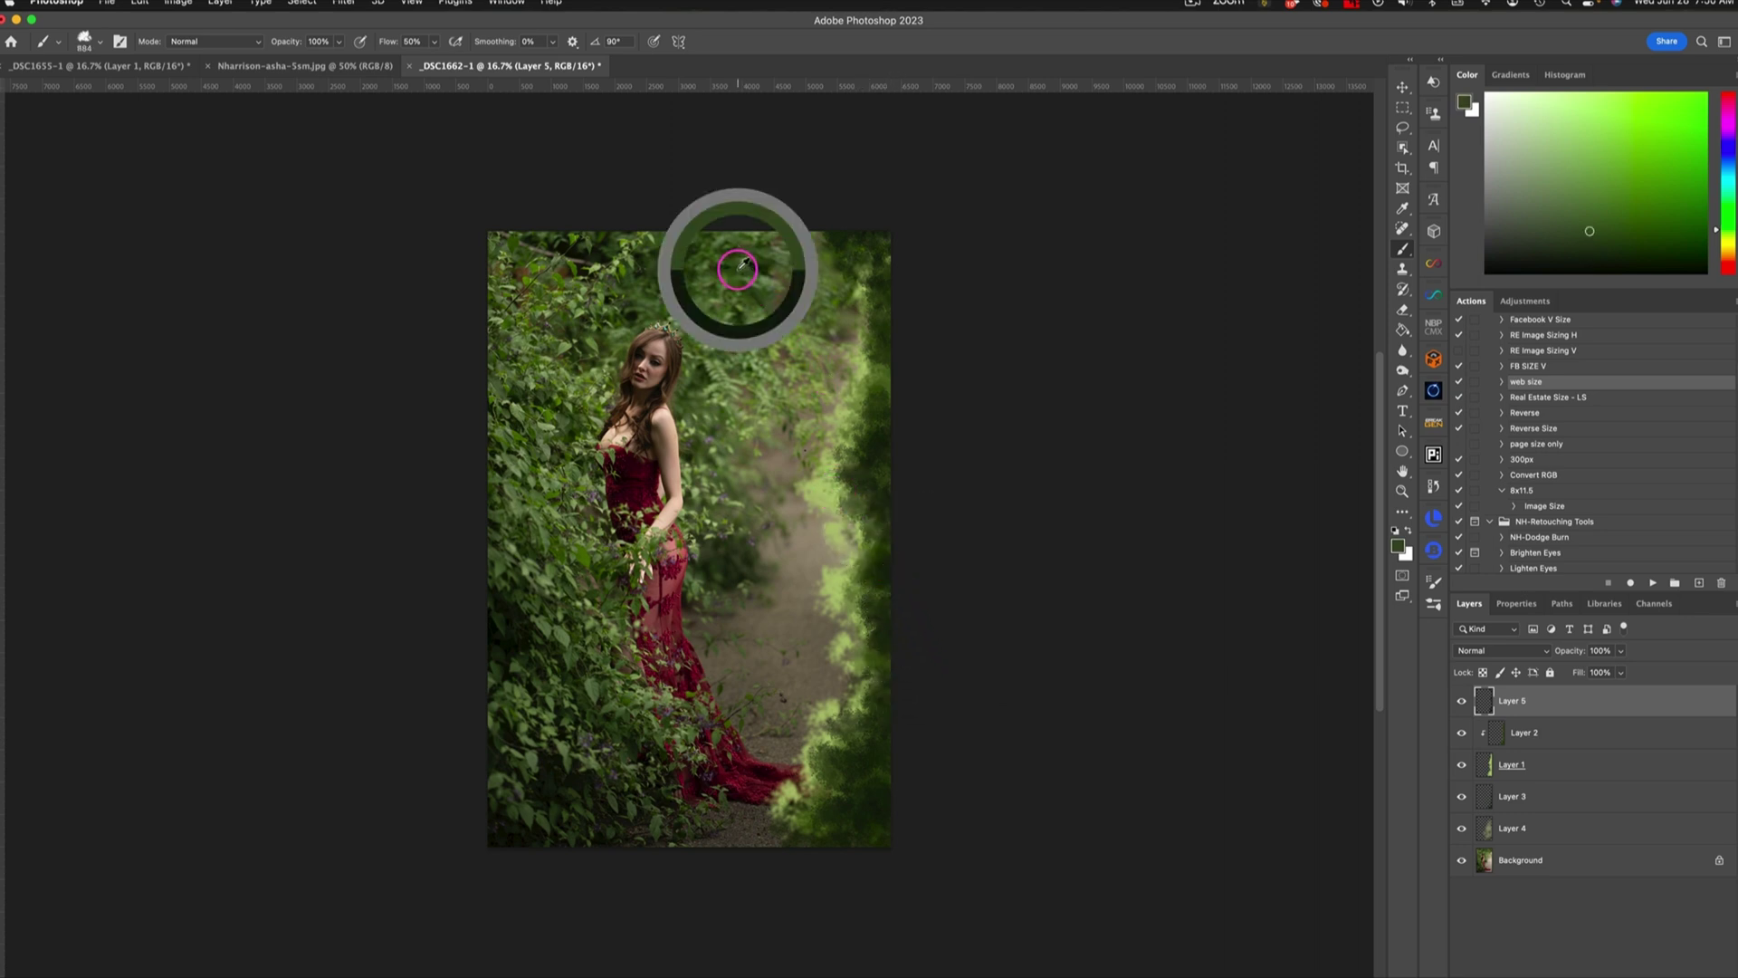
drag(843, 482, 847, 453)
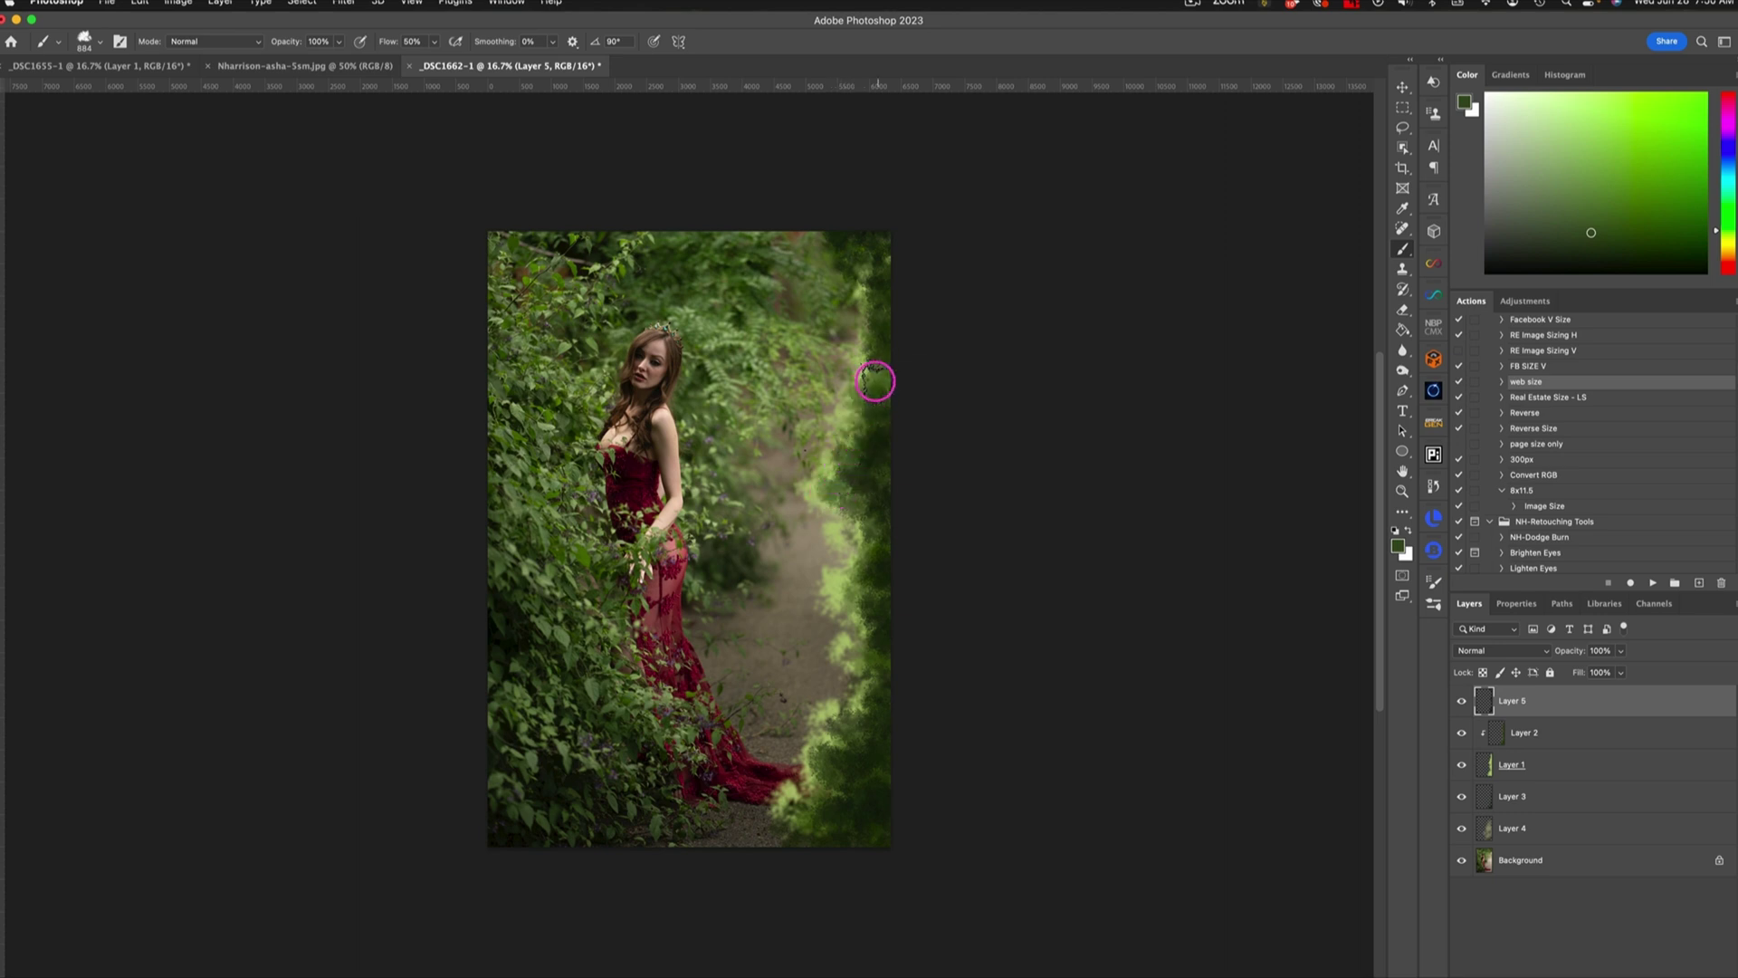
mouse_move(858, 537)
mouse_down()
mouse_move(842, 593)
mouse_move(859, 614)
mouse_move(837, 585)
mouse_move(860, 616)
mouse_move(859, 705)
mouse_move(831, 718)
mouse_move(796, 794)
mouse_move(824, 762)
mouse_up()
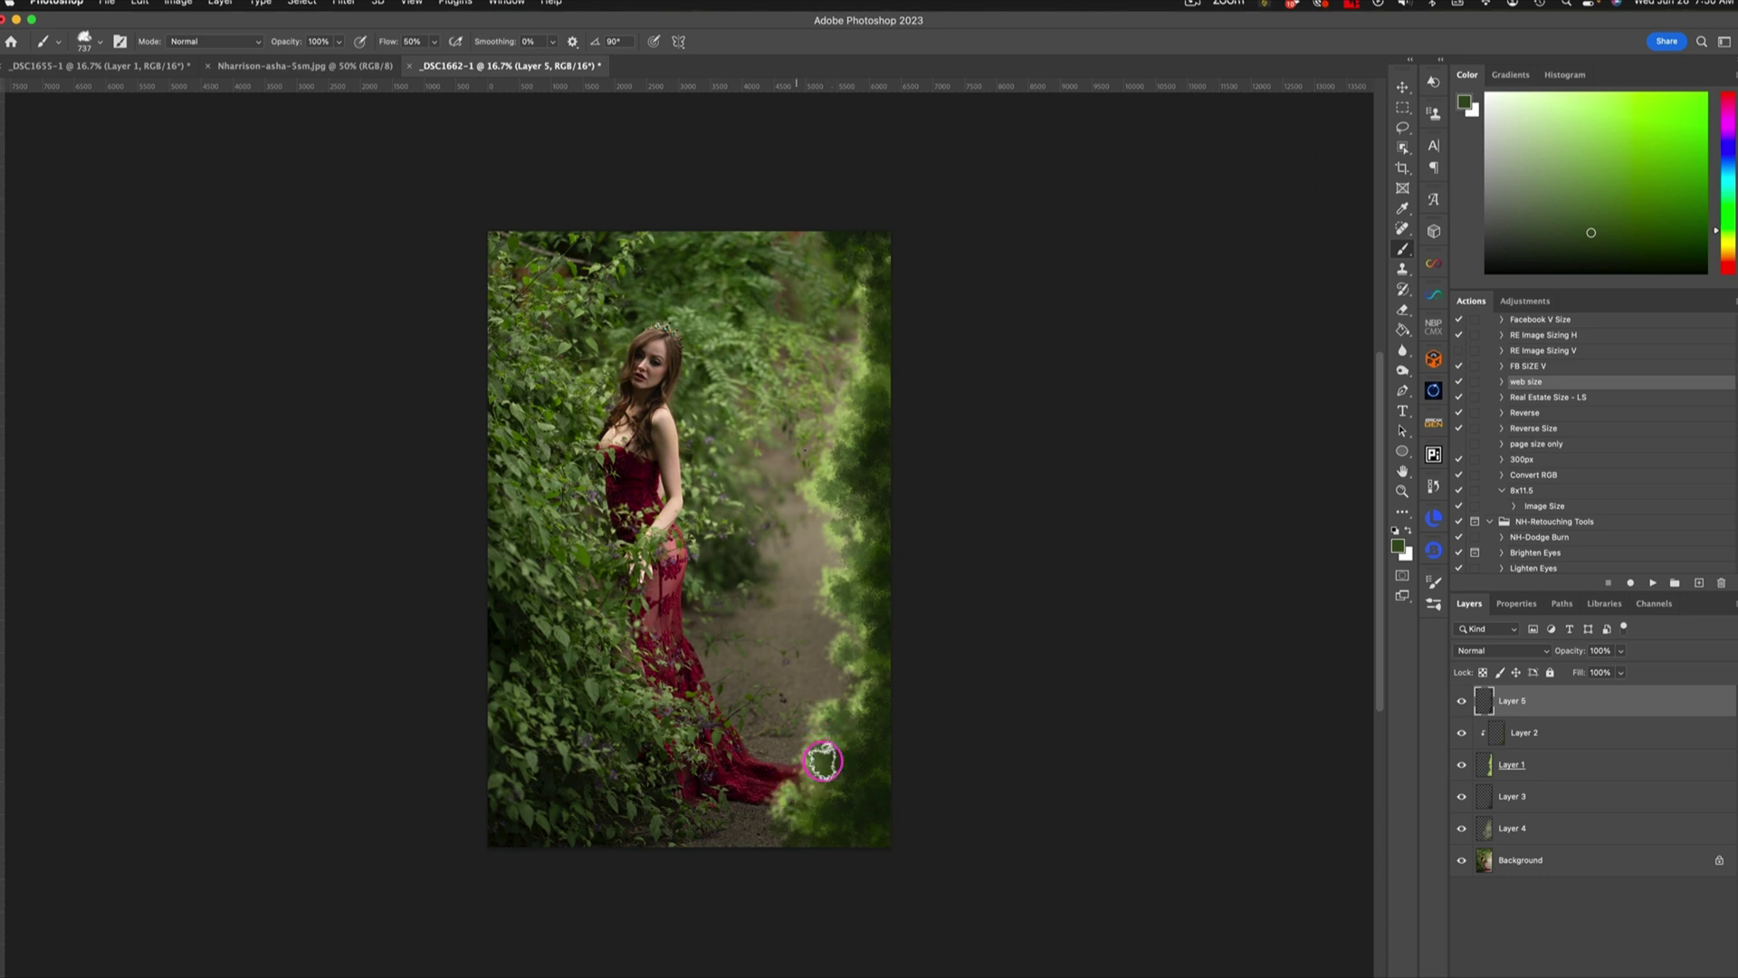
alt+click(862, 344)
mouse_move(862, 344)
mouse_down()
mouse_move(877, 264)
mouse_move(841, 257)
mouse_move(884, 215)
mouse_up()
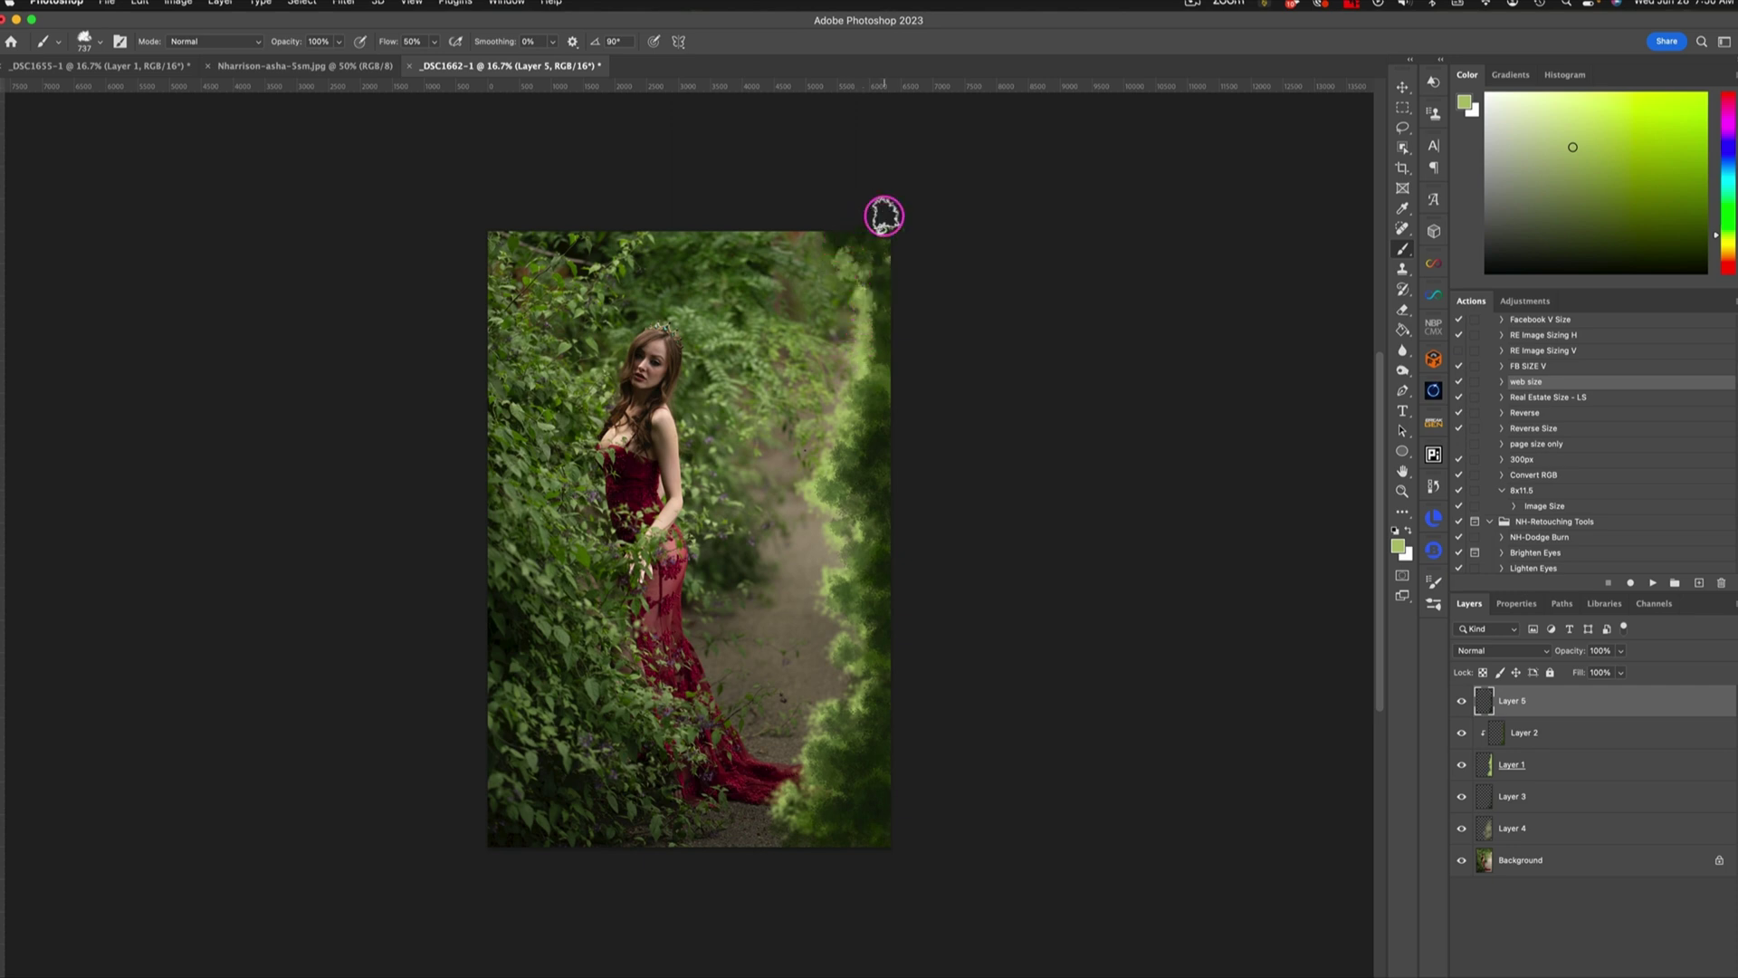
Step: Repeat the last Gaussian Blur on Layer 5, and group Layers 1 to 5 beneath a new empty layer
click(344, 4)
click(370, 18)
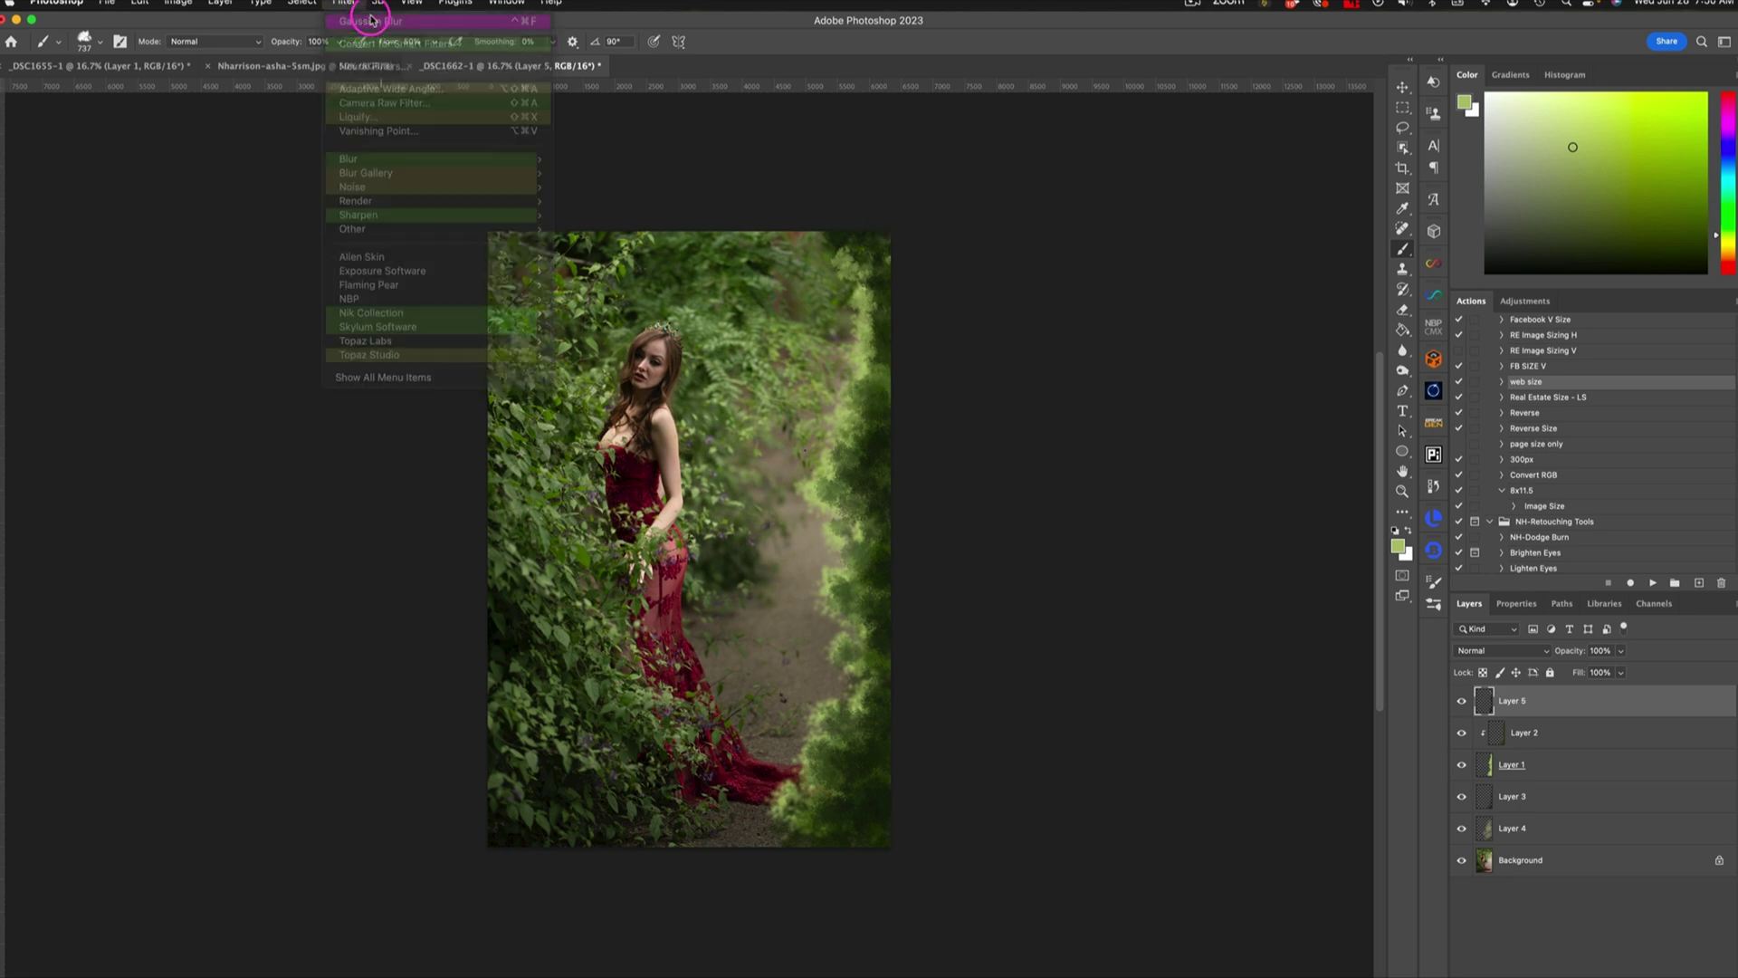
shift+click(1577, 828)
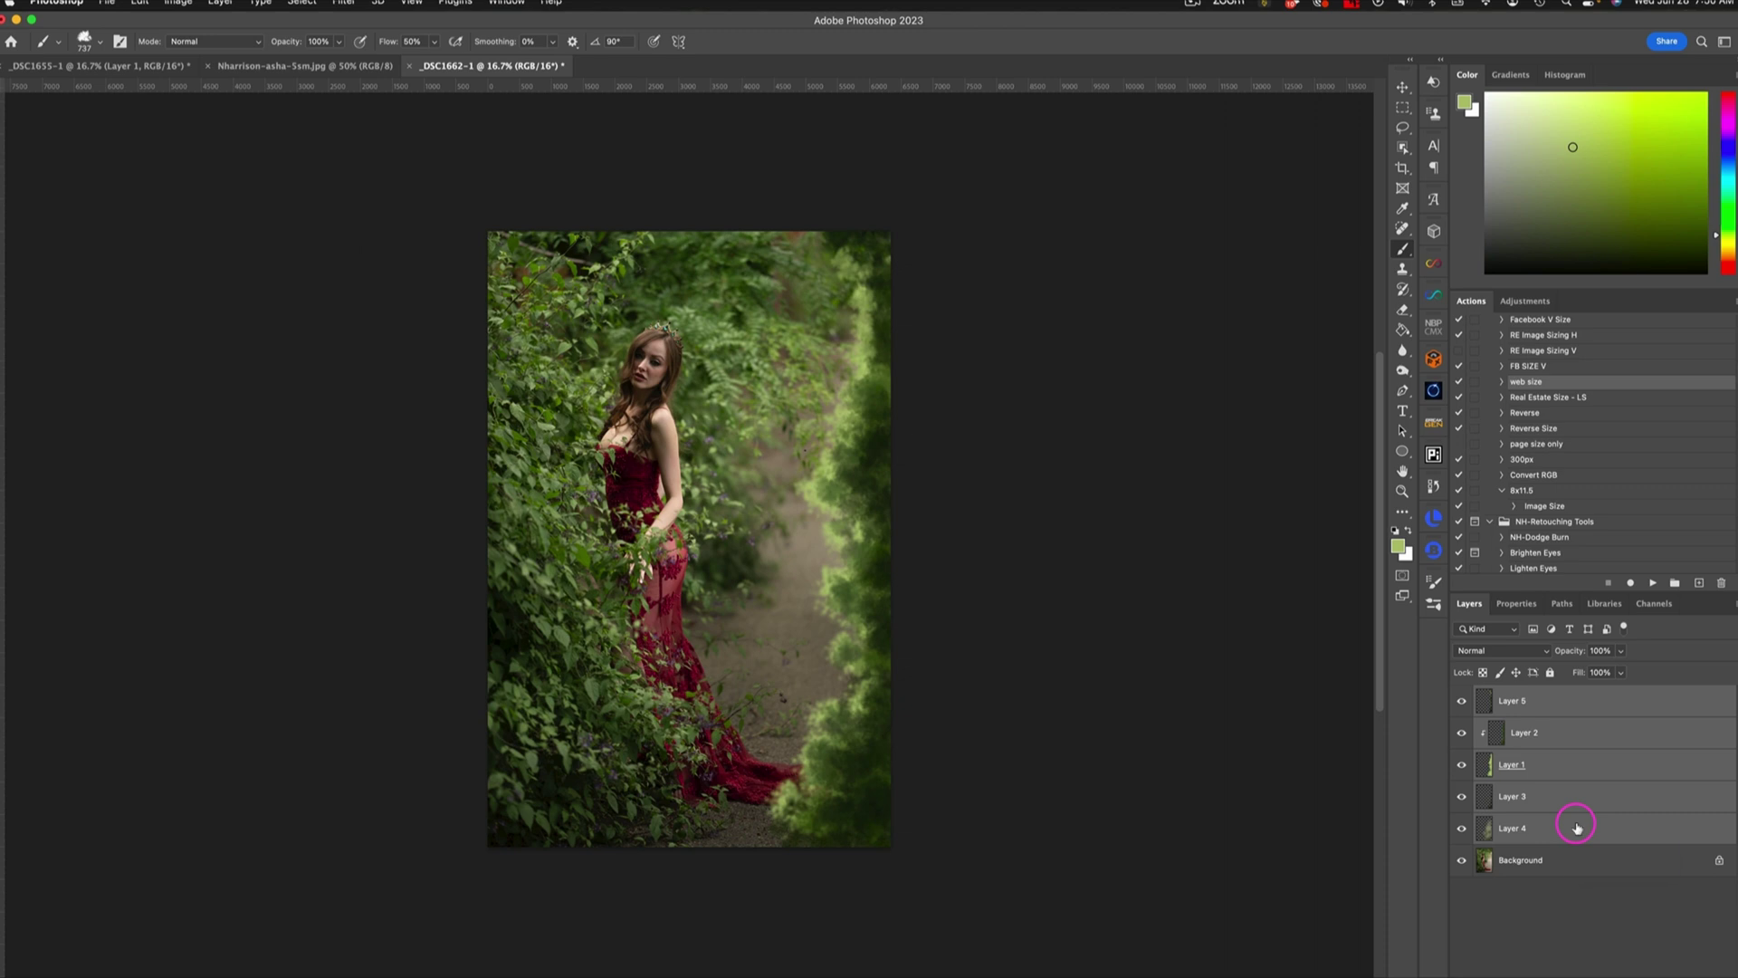
key(super+g)
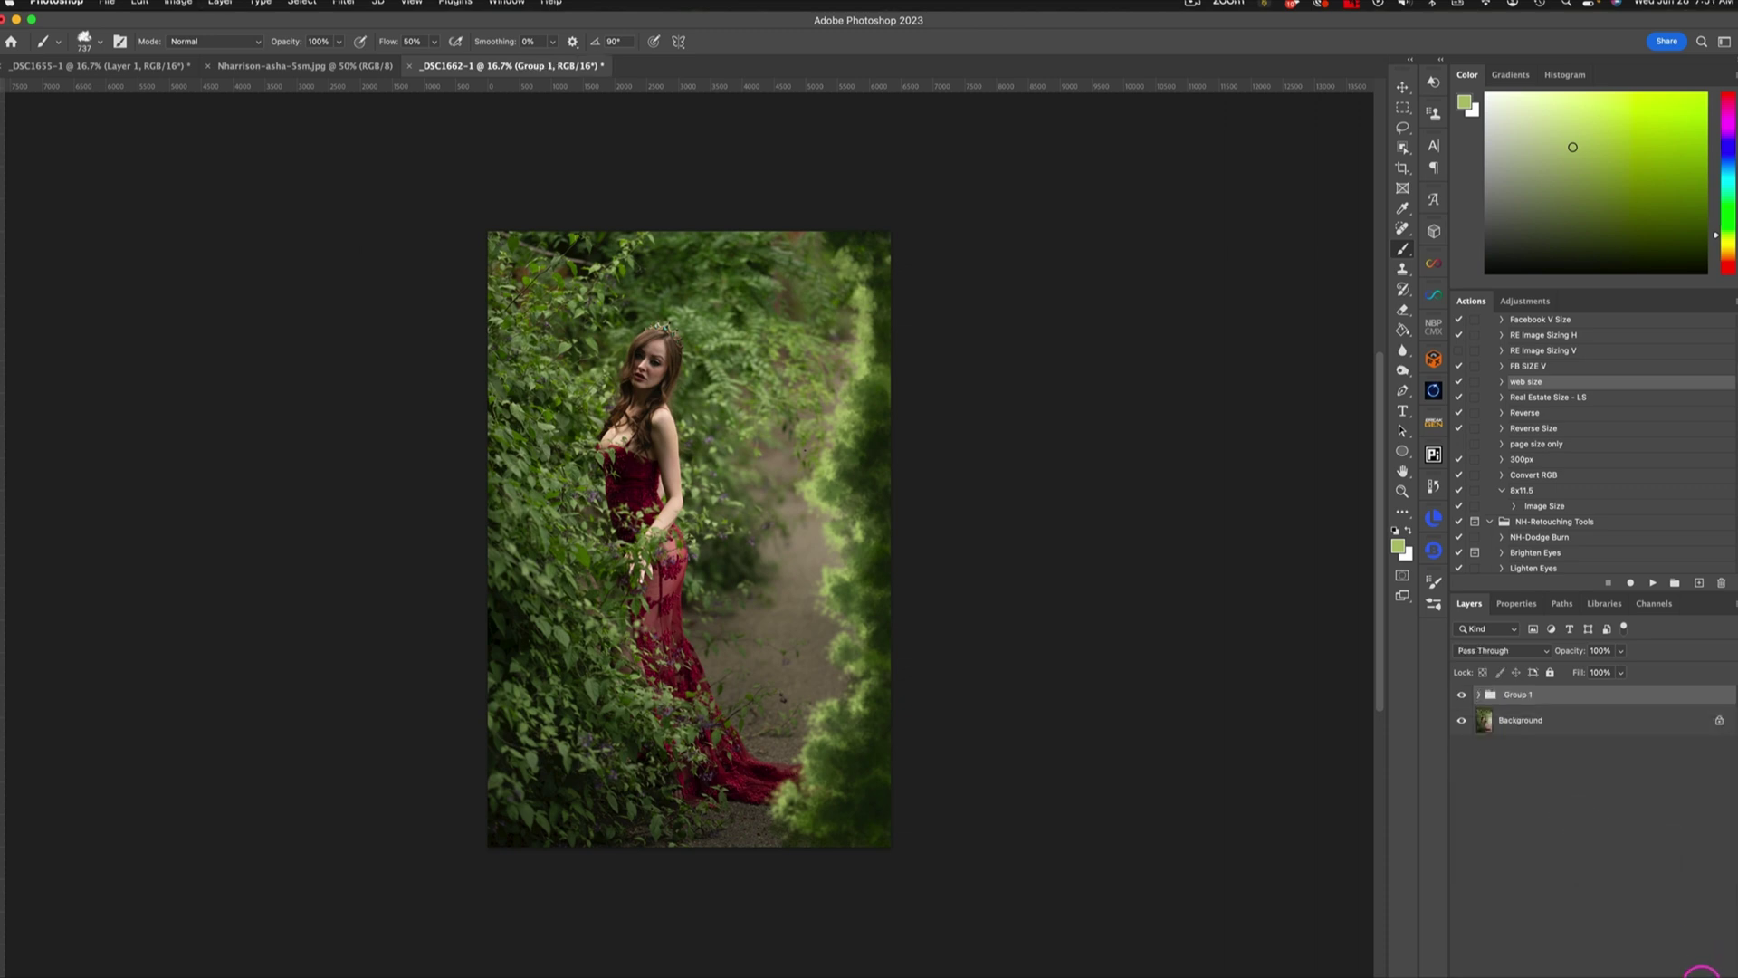
click(1702, 974)
click(1445, 603)
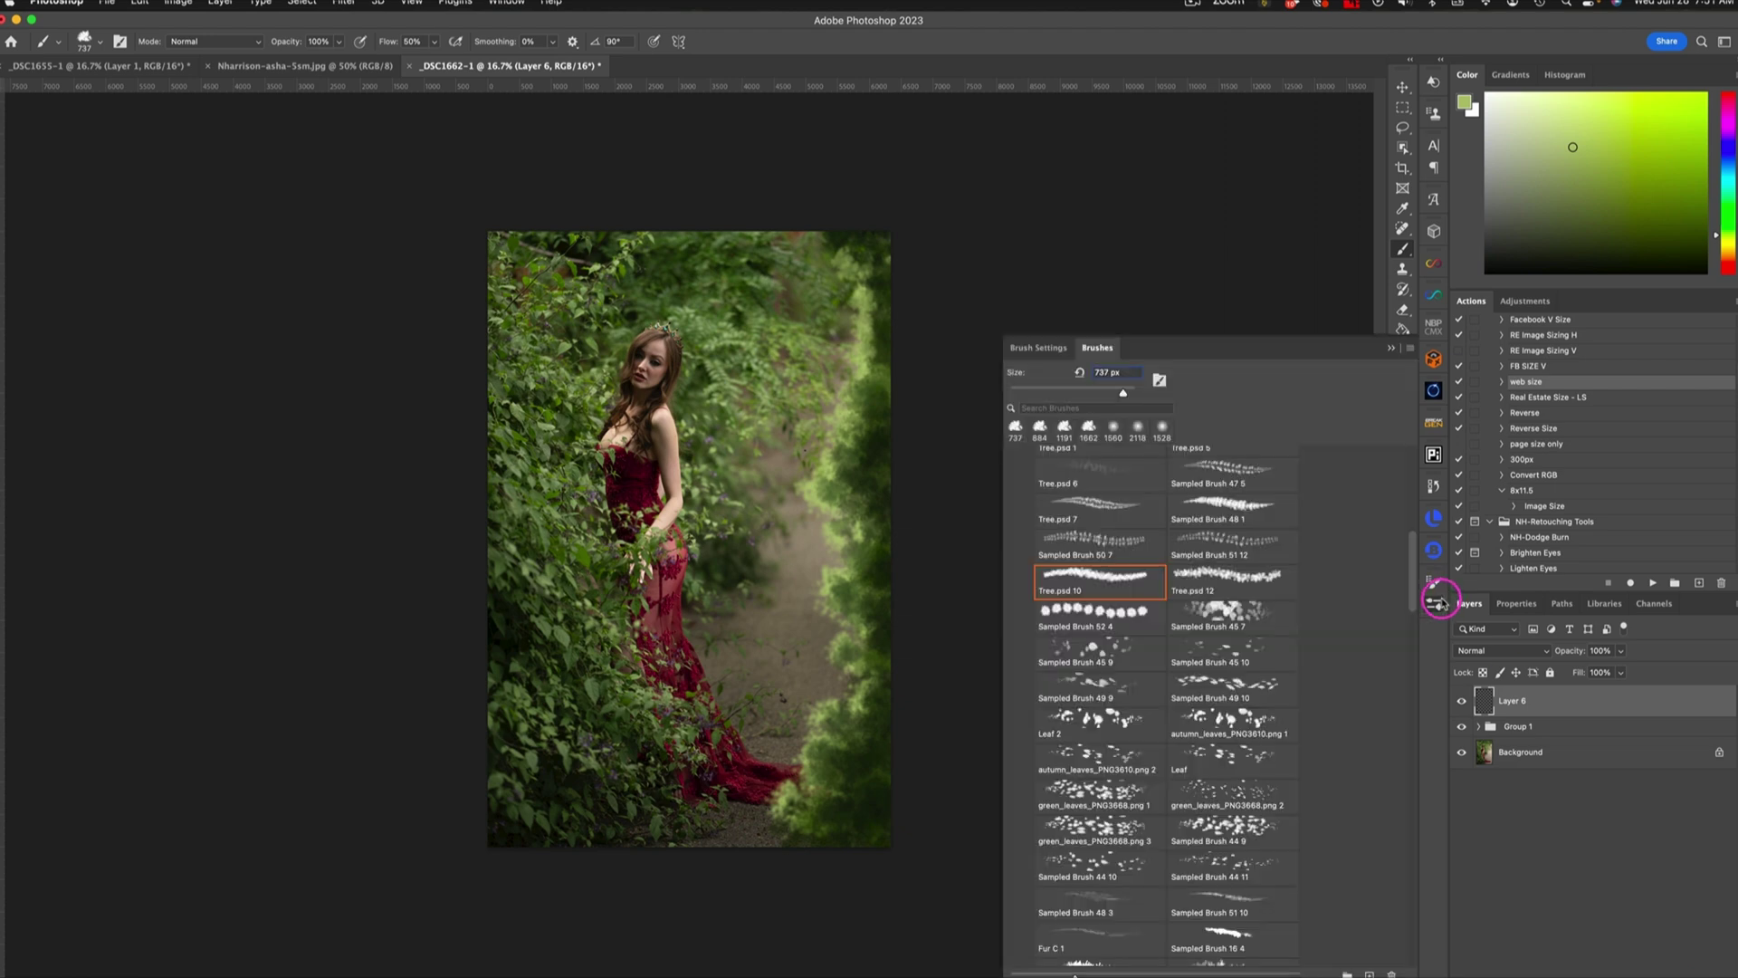
click(1226, 693)
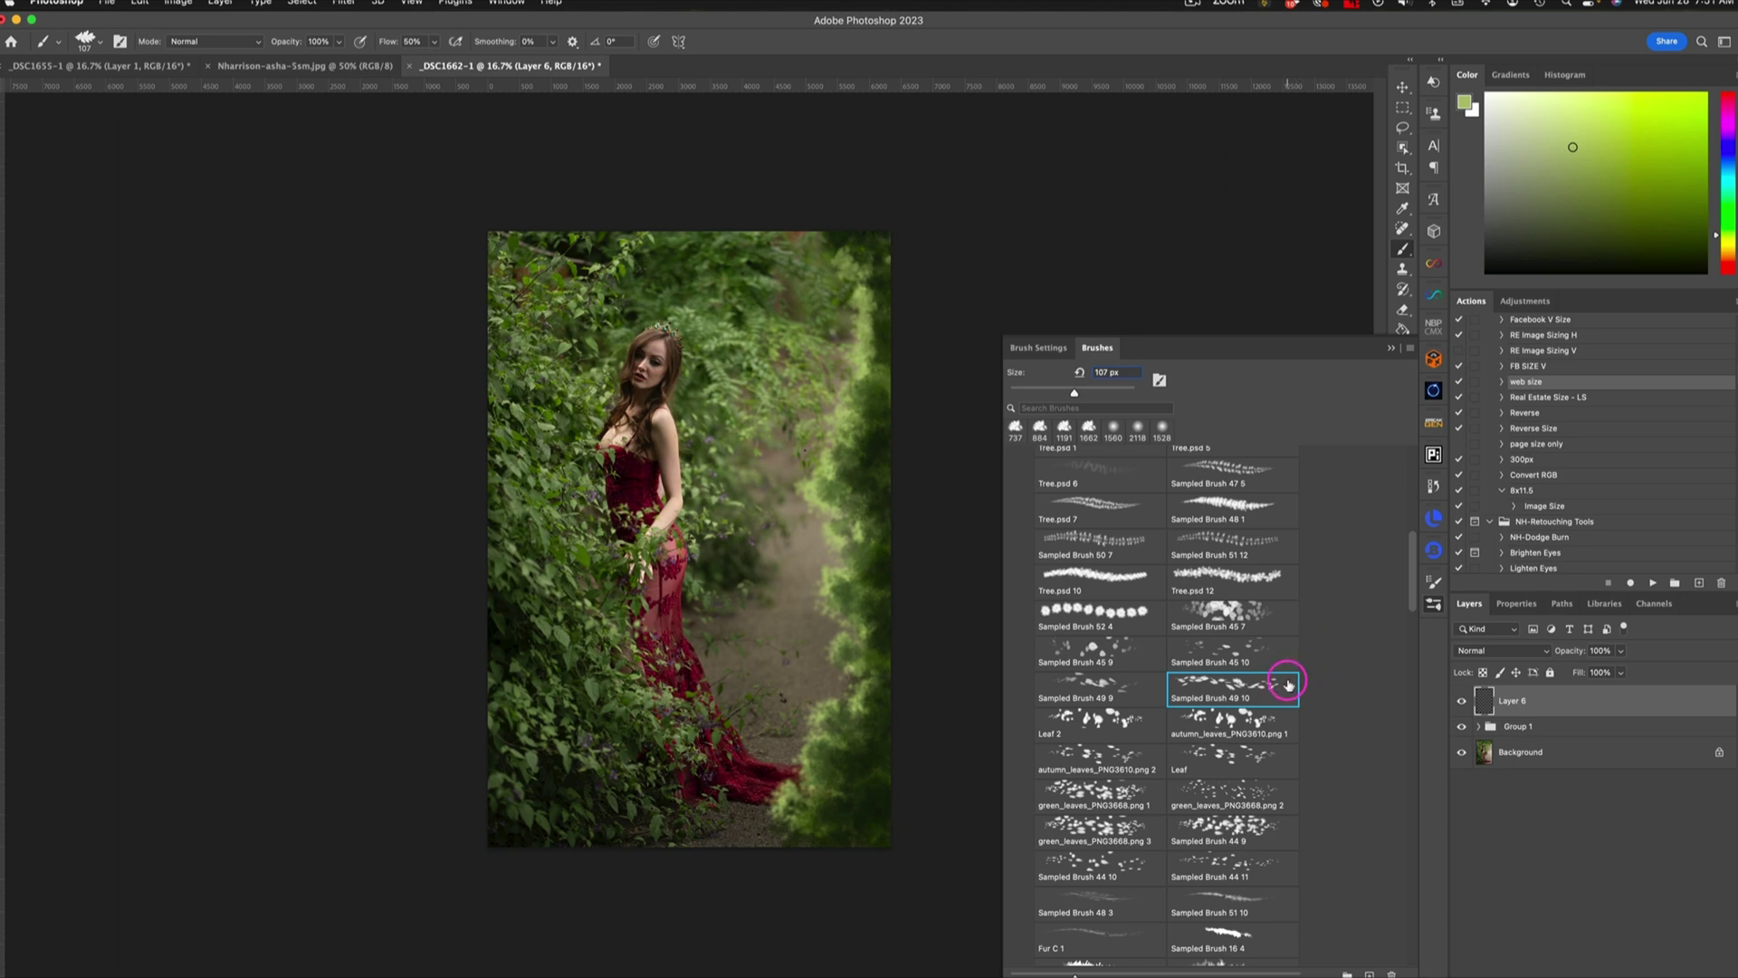
click(1391, 348)
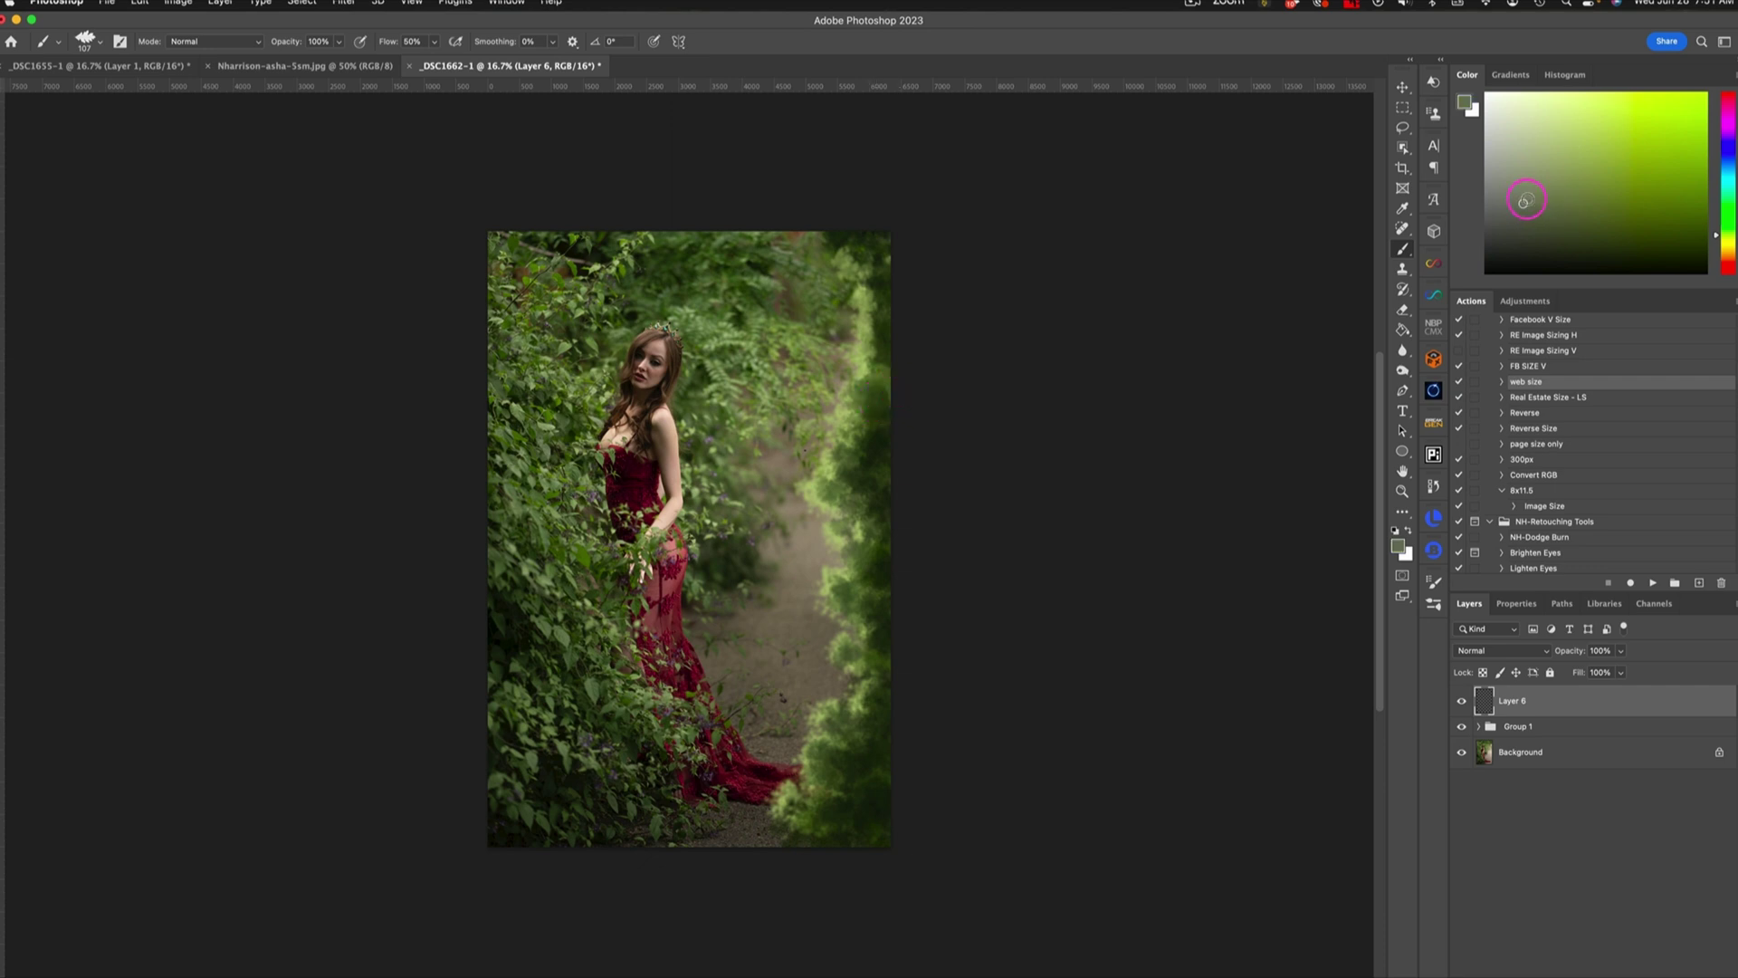
ctrl+alt+drag(854, 470, 876, 467)
click(866, 465)
mouse_move(881, 486)
mouse_down()
mouse_move(845, 445)
mouse_move(868, 579)
mouse_up()
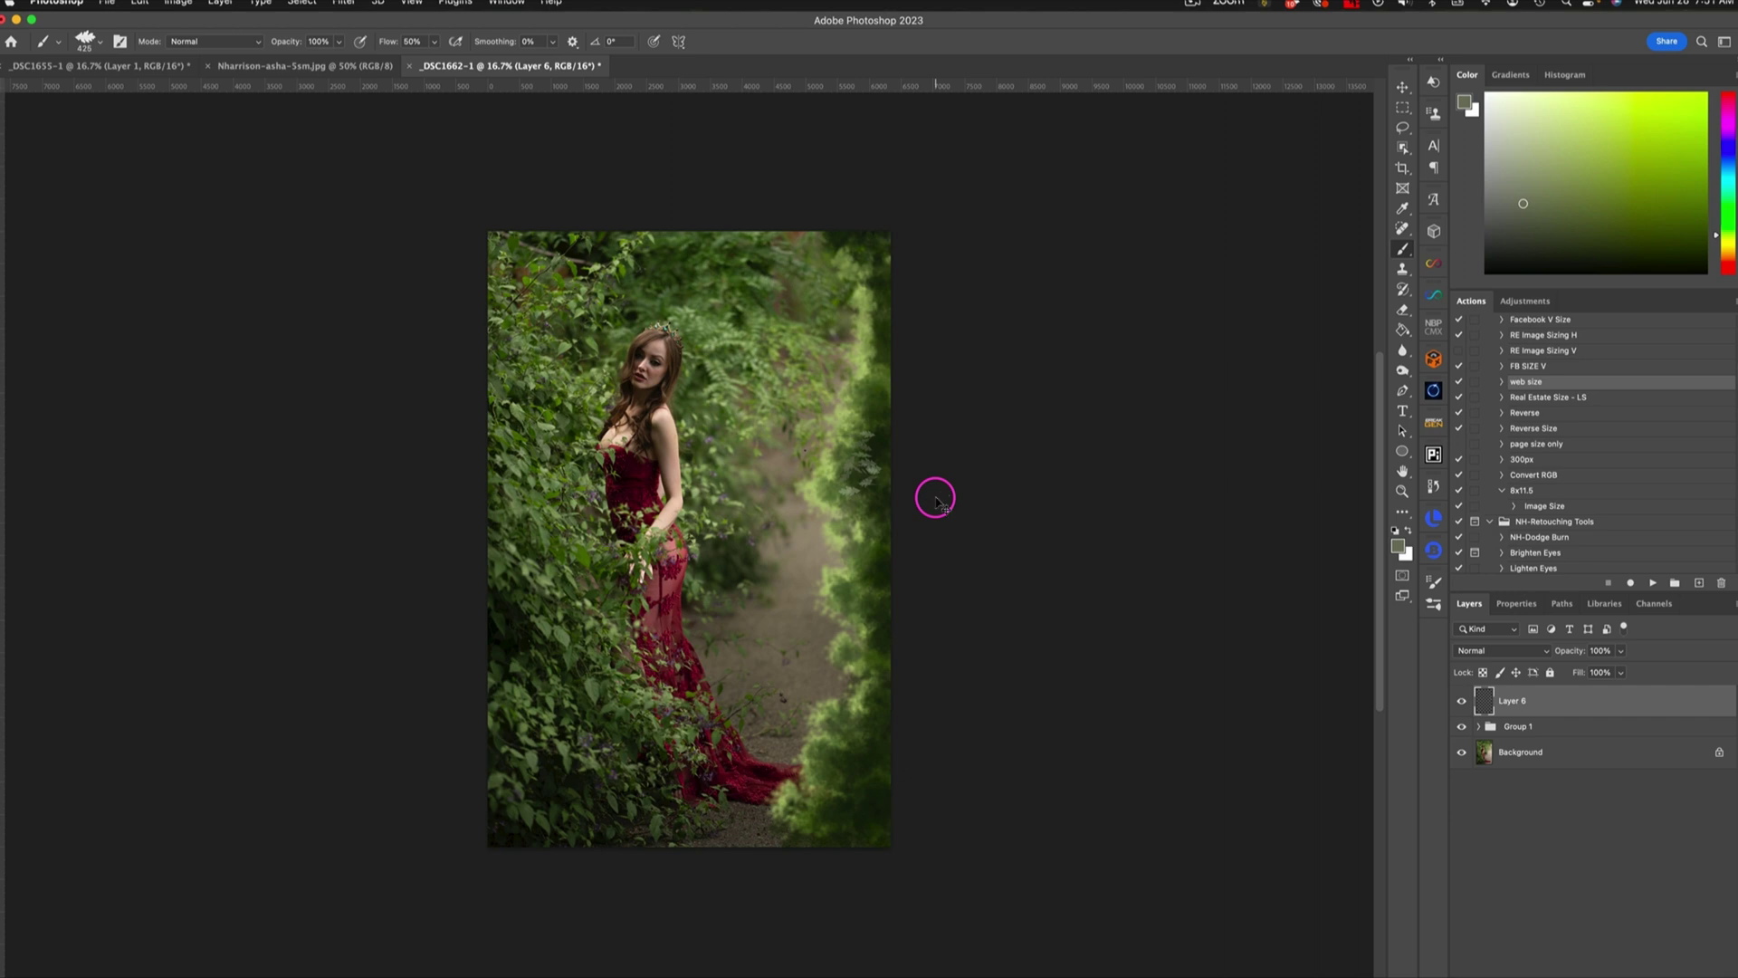
key(super+j)
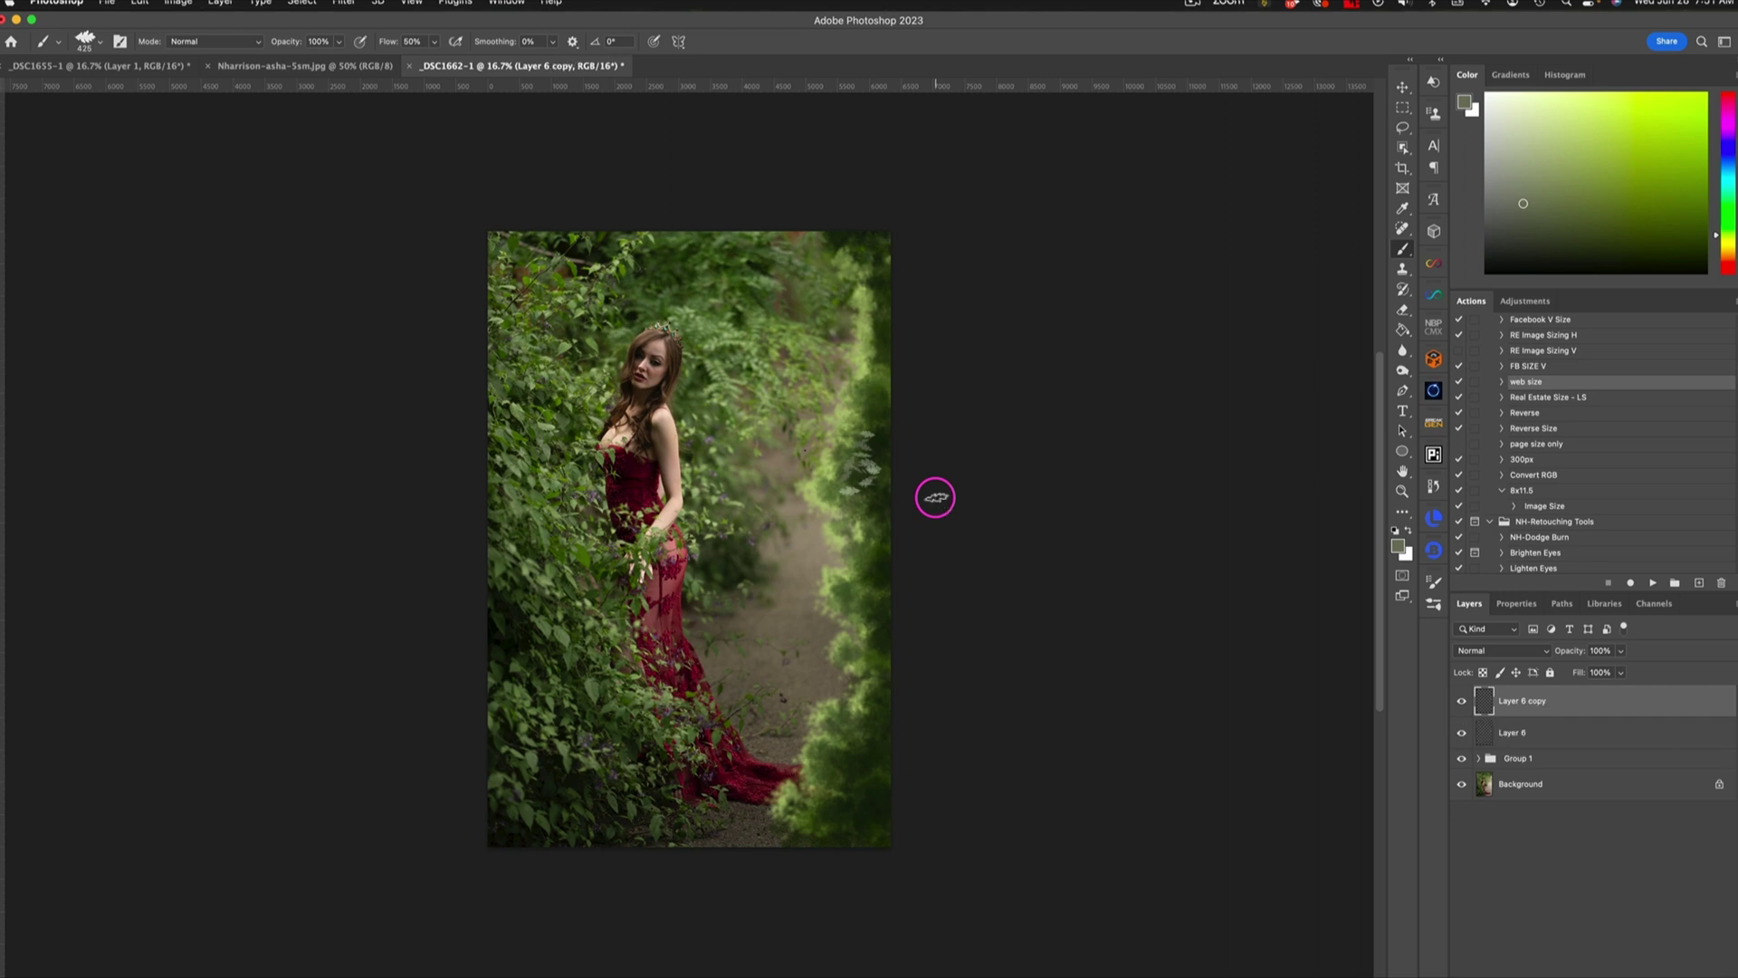
key(super+z)
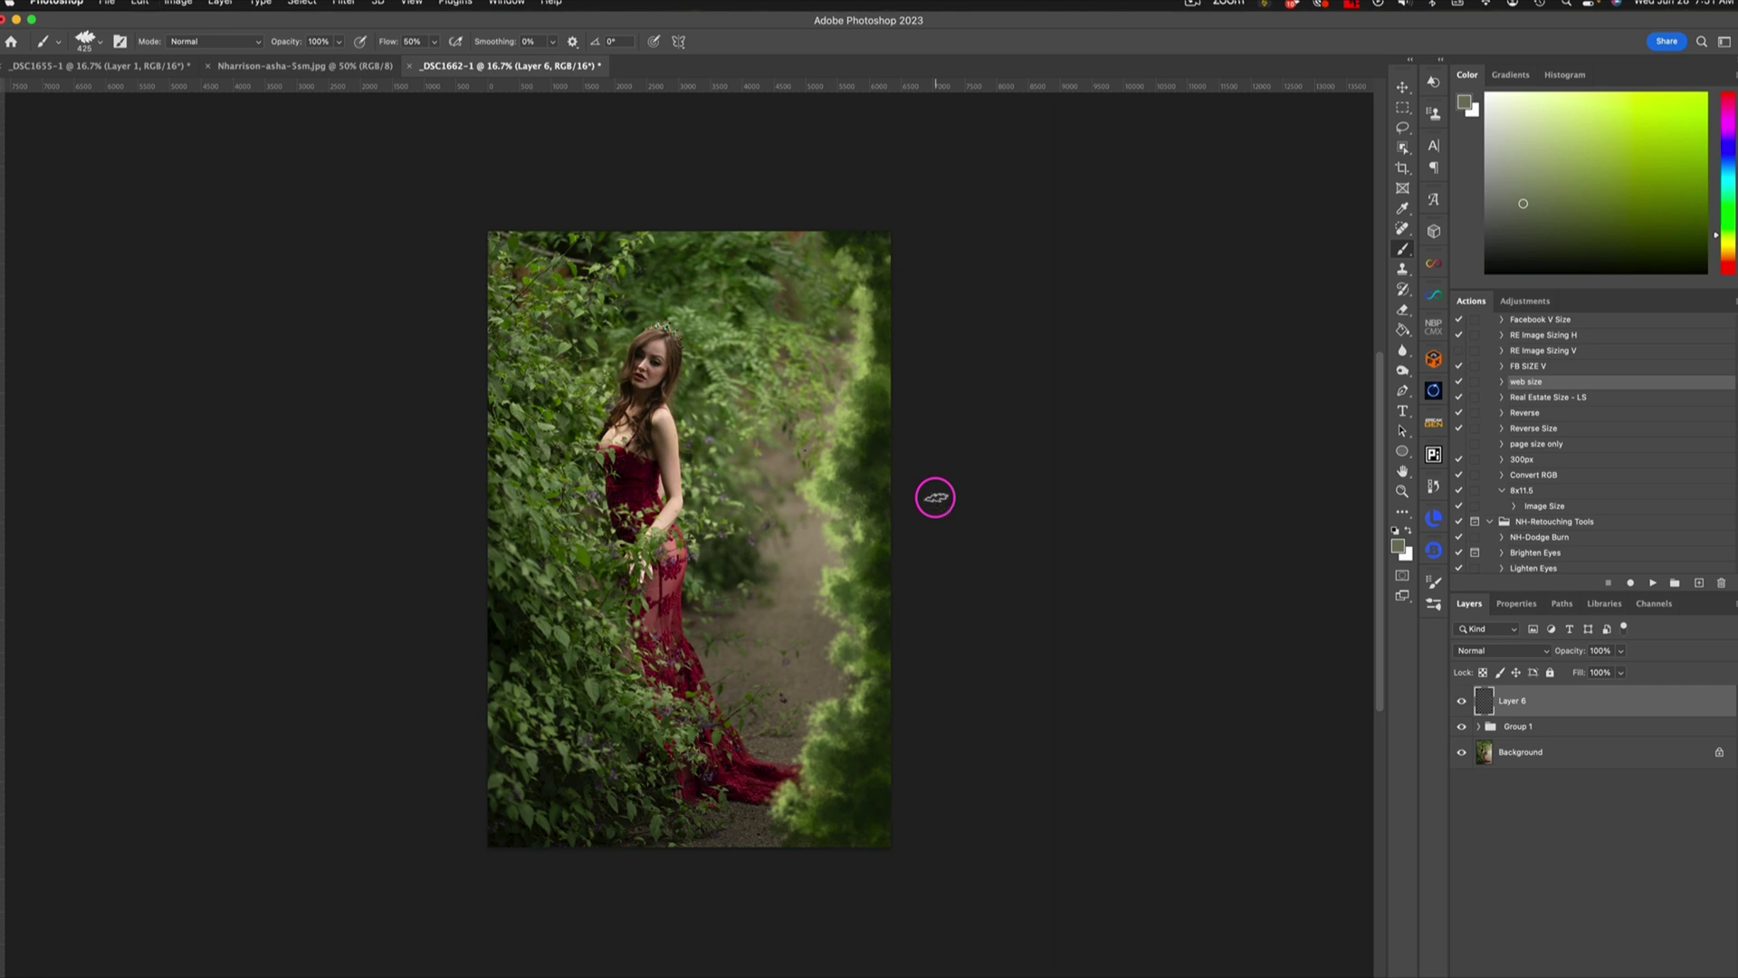
Step: Scatter small leaf shapes over the added foliage on Layer 6 with Sampled Brush 45 10, using a muted green sampled from the background
click(1434, 604)
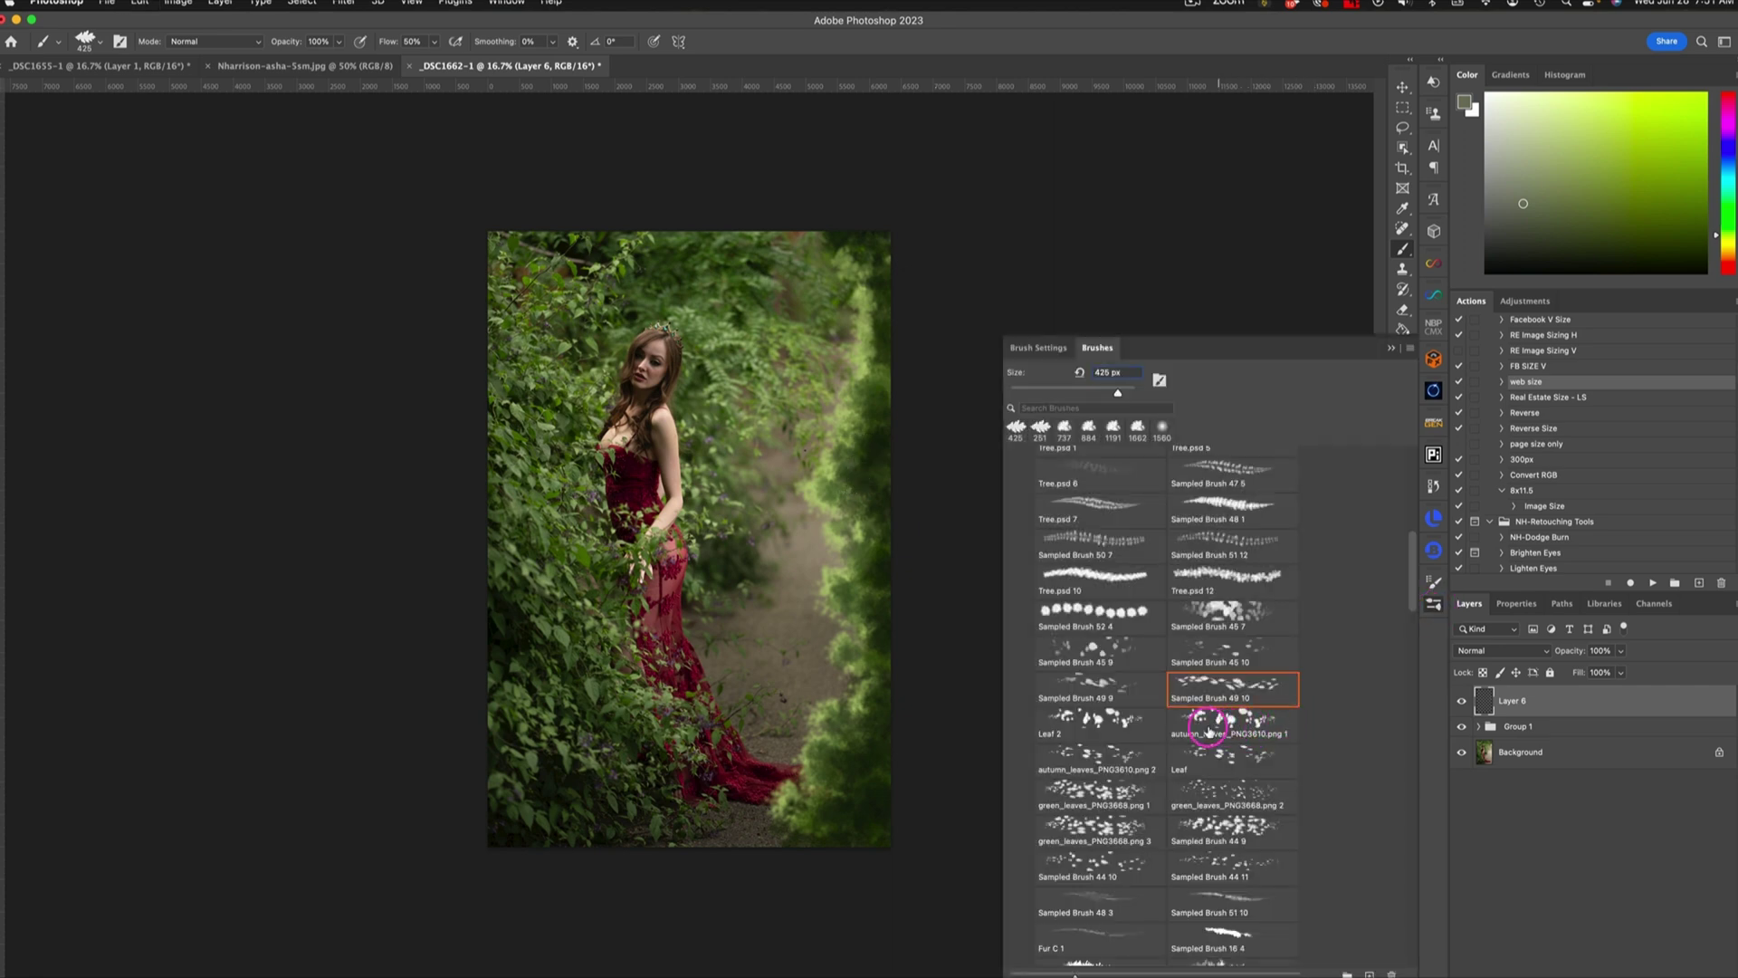
click(1226, 646)
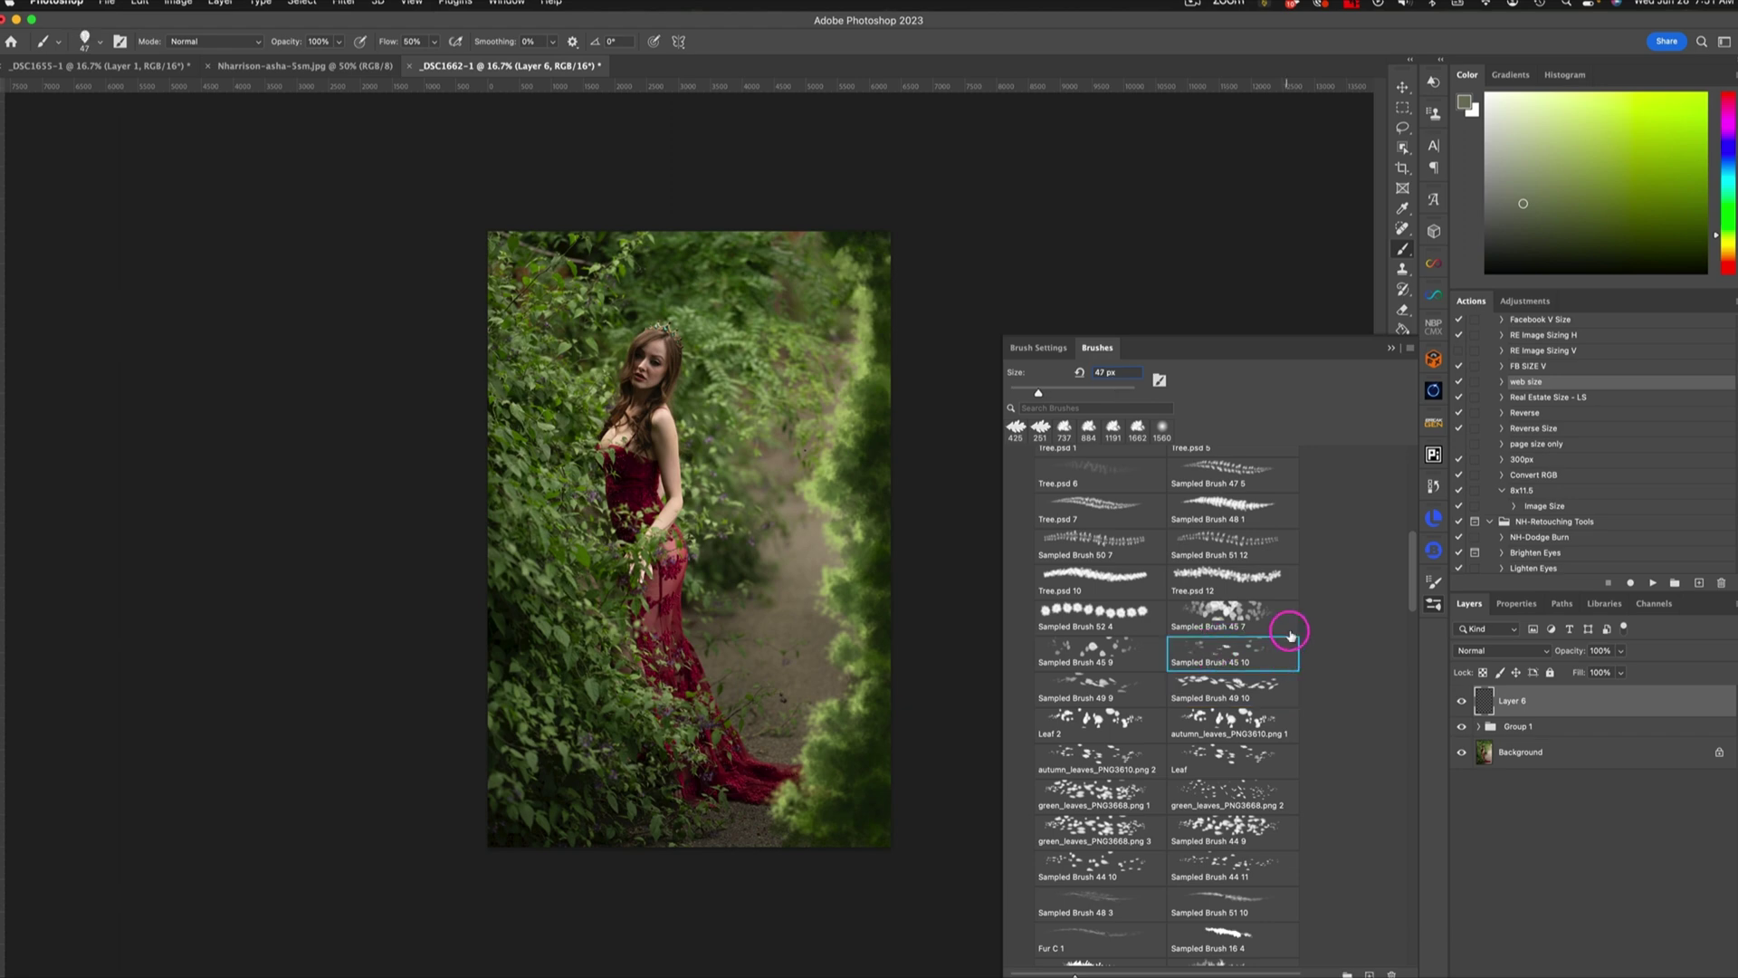
click(1391, 348)
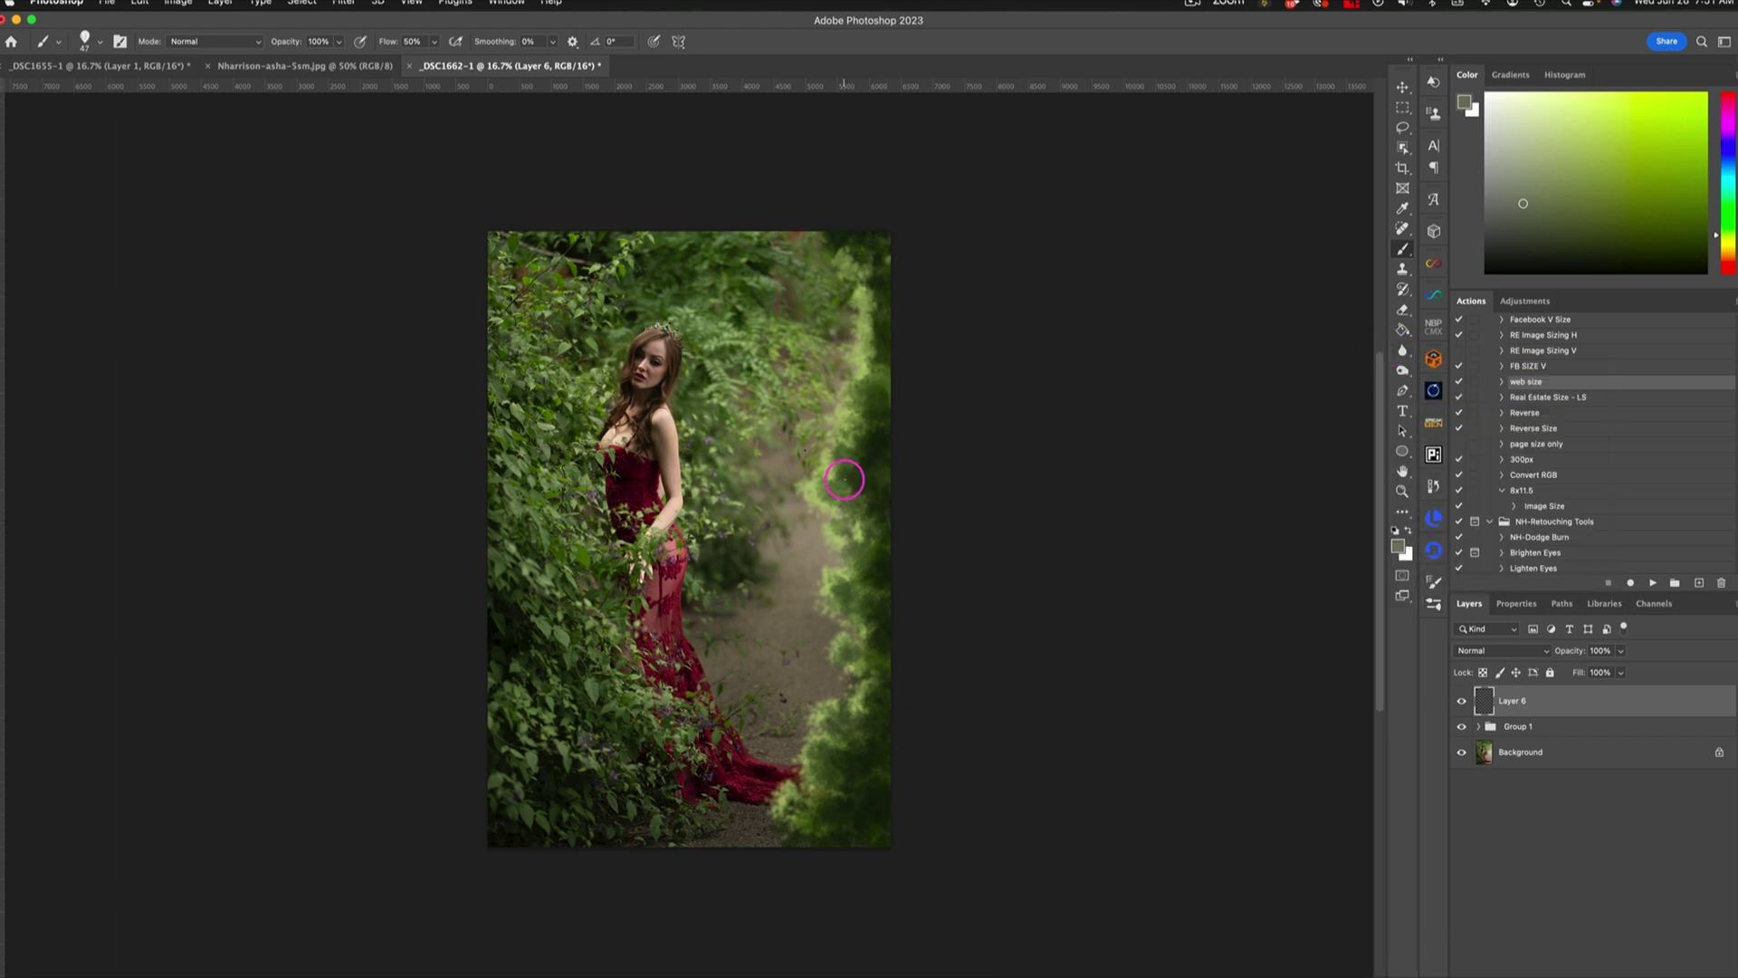
mouse_move(858, 491)
ctrl+alt+mouse_down()
mouse_move(877, 482)
mouse_move(856, 489)
ctrl+alt+mouse_up()
alt+click(753, 470)
alt+click(867, 426)
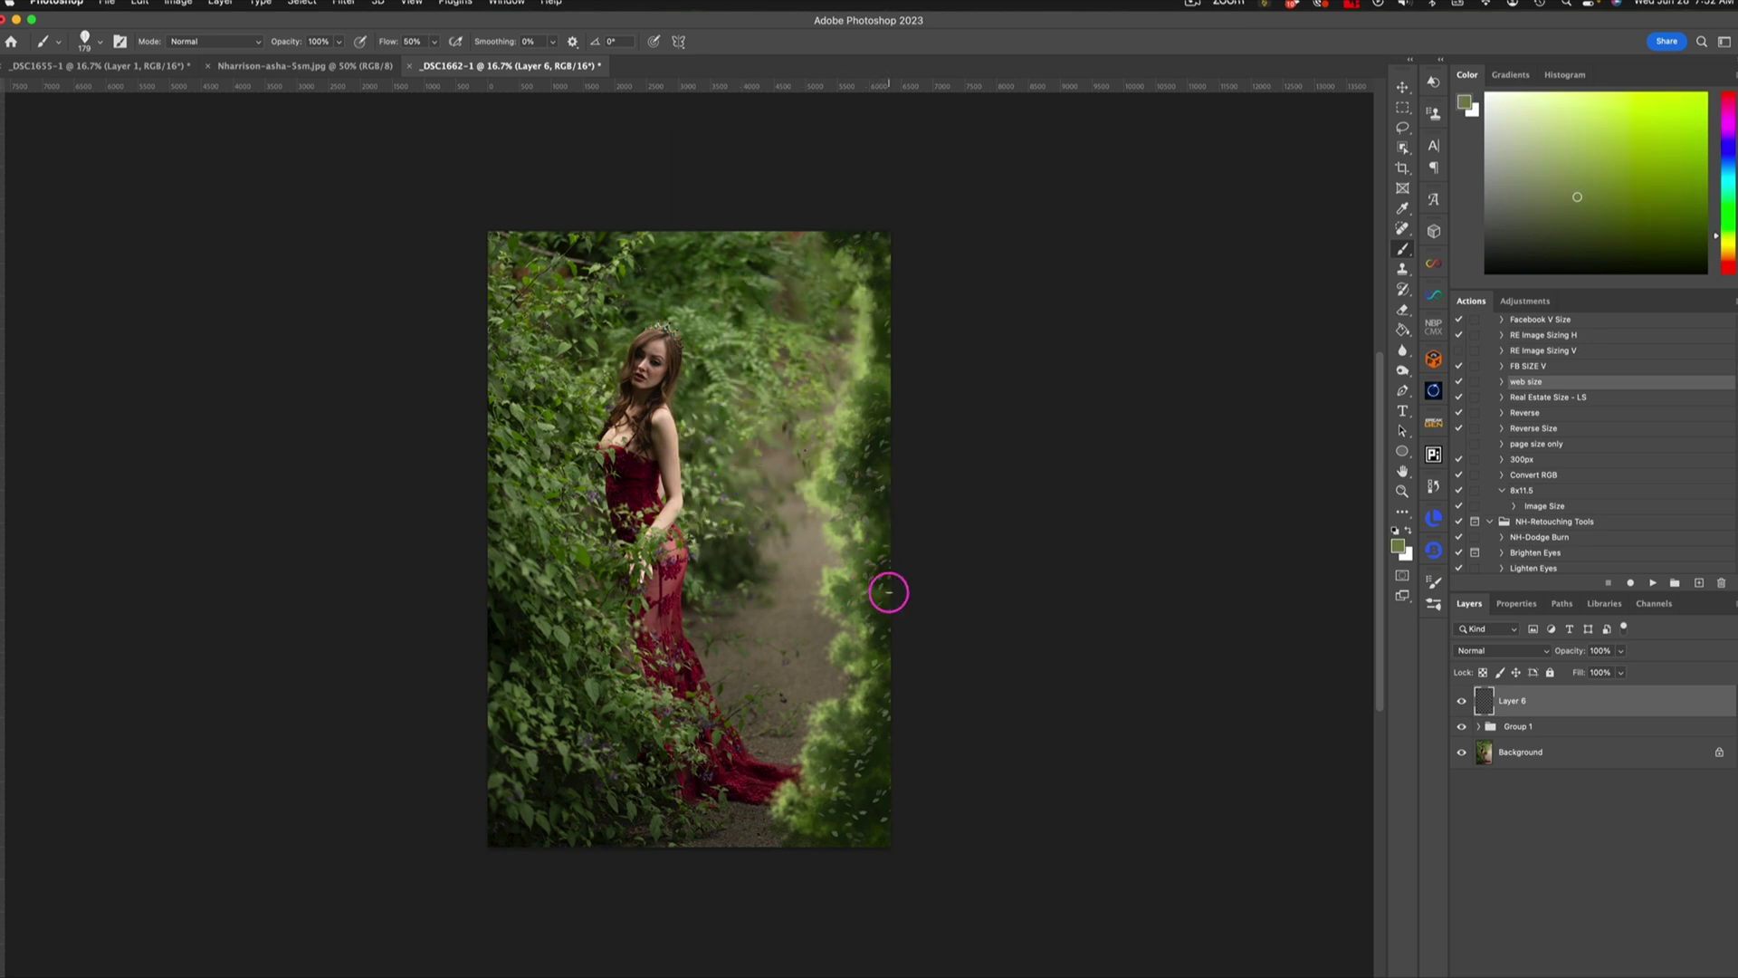
Step: Scatter larger green leaves along the whole height of the added foliage, using a lighter green for the final strokes down to its base
mouse_move(876, 599)
mouse_down()
mouse_move(882, 722)
mouse_move(848, 721)
mouse_move(887, 755)
mouse_move(856, 785)
mouse_move(890, 774)
mouse_move(872, 805)
mouse_move(885, 820)
mouse_move(829, 810)
mouse_up()
mouse_move(890, 492)
mouse_down()
mouse_move(877, 504)
mouse_move(870, 453)
mouse_up()
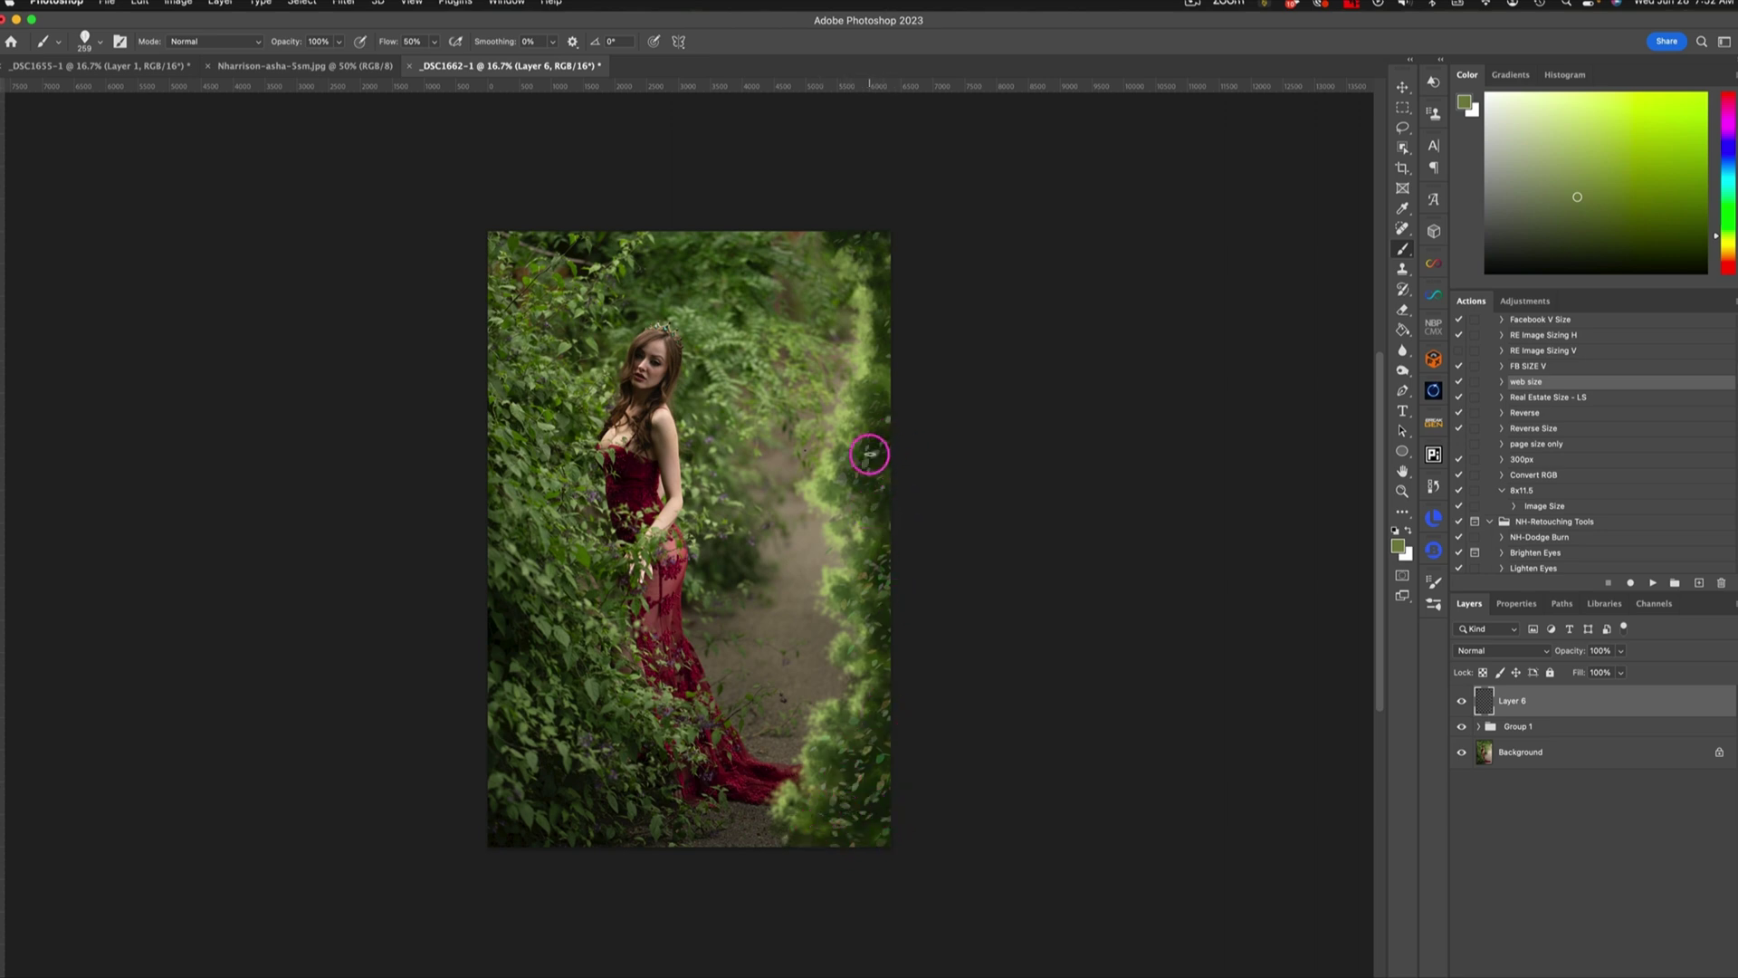
mouse_move(893, 375)
mouse_down()
mouse_move(889, 317)
mouse_move(872, 278)
mouse_move(891, 249)
mouse_move(860, 261)
mouse_move(872, 217)
mouse_move(839, 243)
mouse_move(834, 229)
mouse_move(876, 262)
mouse_move(880, 332)
mouse_move(856, 342)
mouse_move(880, 307)
mouse_move(842, 316)
mouse_move(854, 325)
mouse_up()
drag(869, 460, 858, 528)
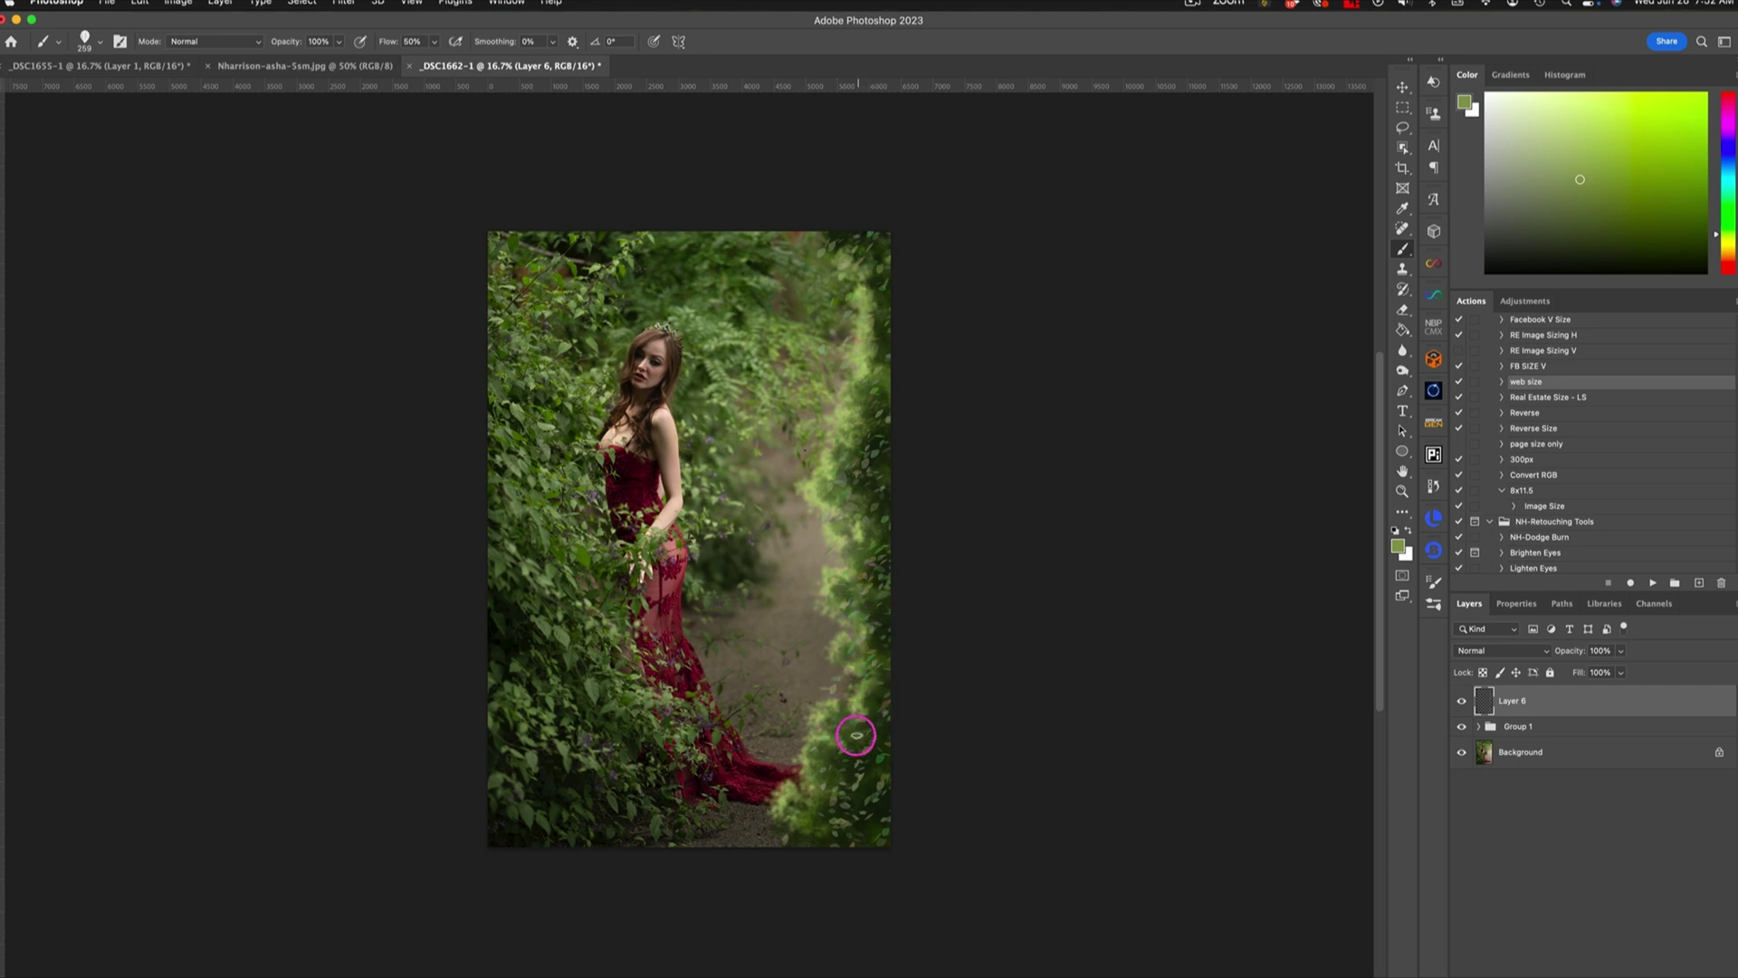
mouse_move(855, 736)
mouse_down()
mouse_move(822, 760)
mouse_move(836, 821)
mouse_move(784, 834)
mouse_up()
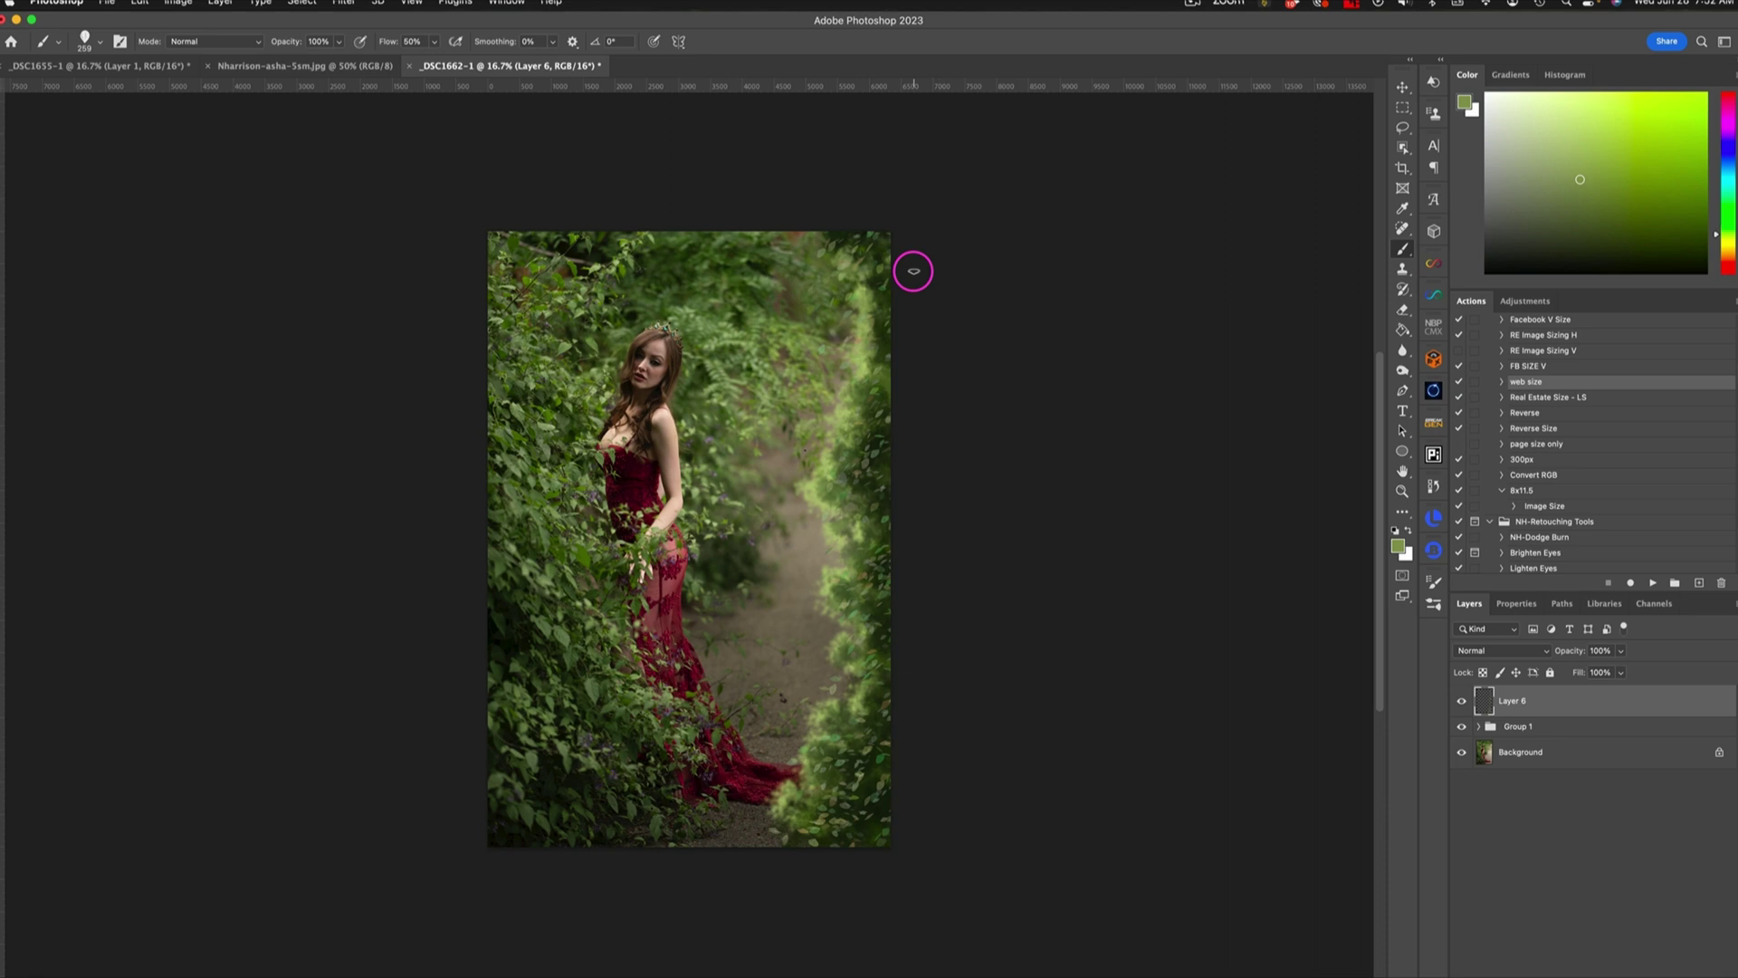
Step: Soften the scattered leaves on Layer 6 with a Gaussian Blur of 14.8 pixels radius and return to the Brush tool
click(345, 3)
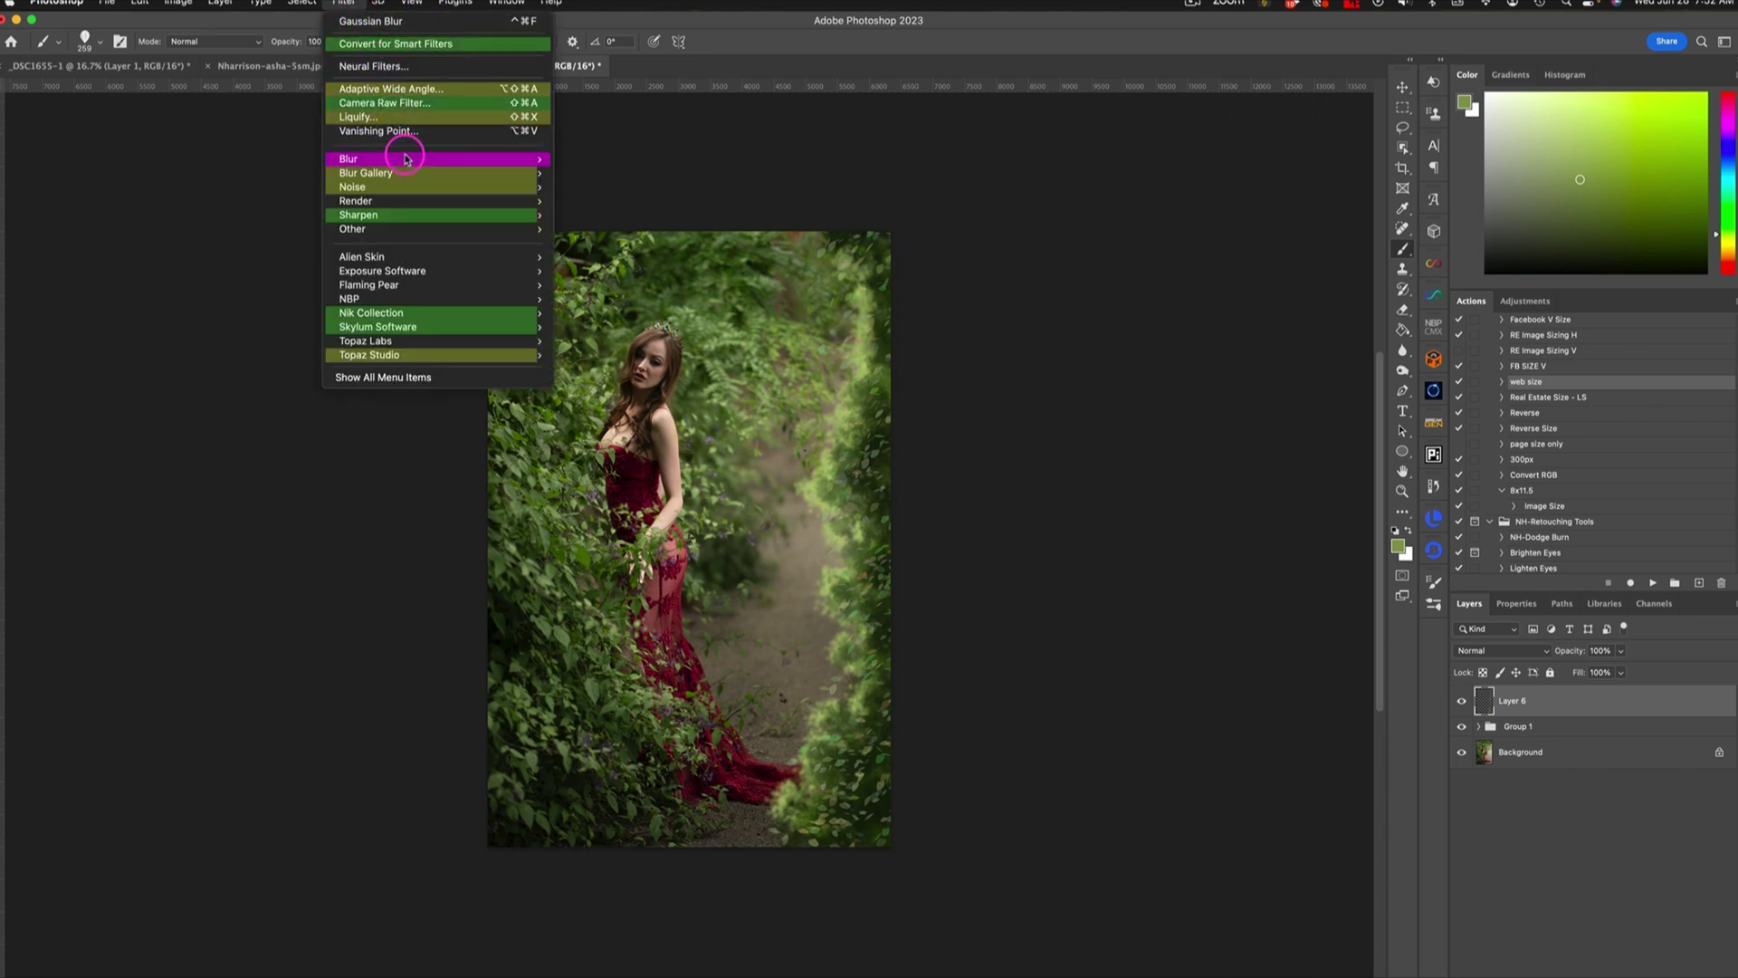
mouse_move(547, 158)
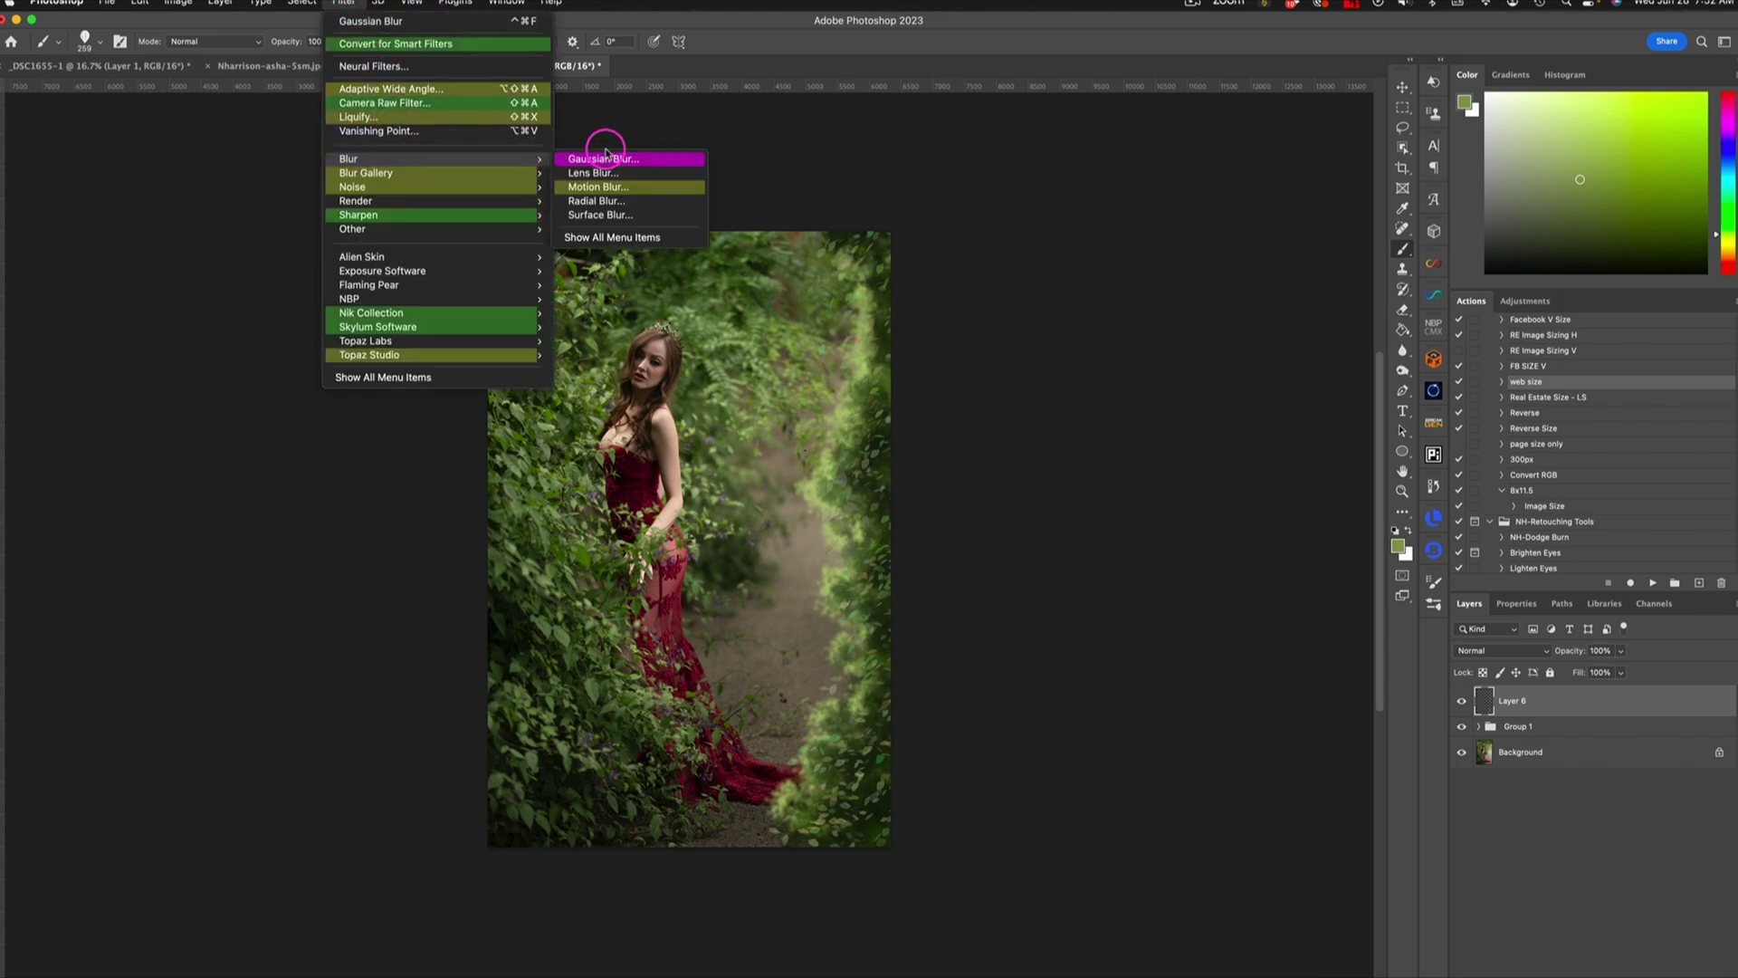
click(602, 154)
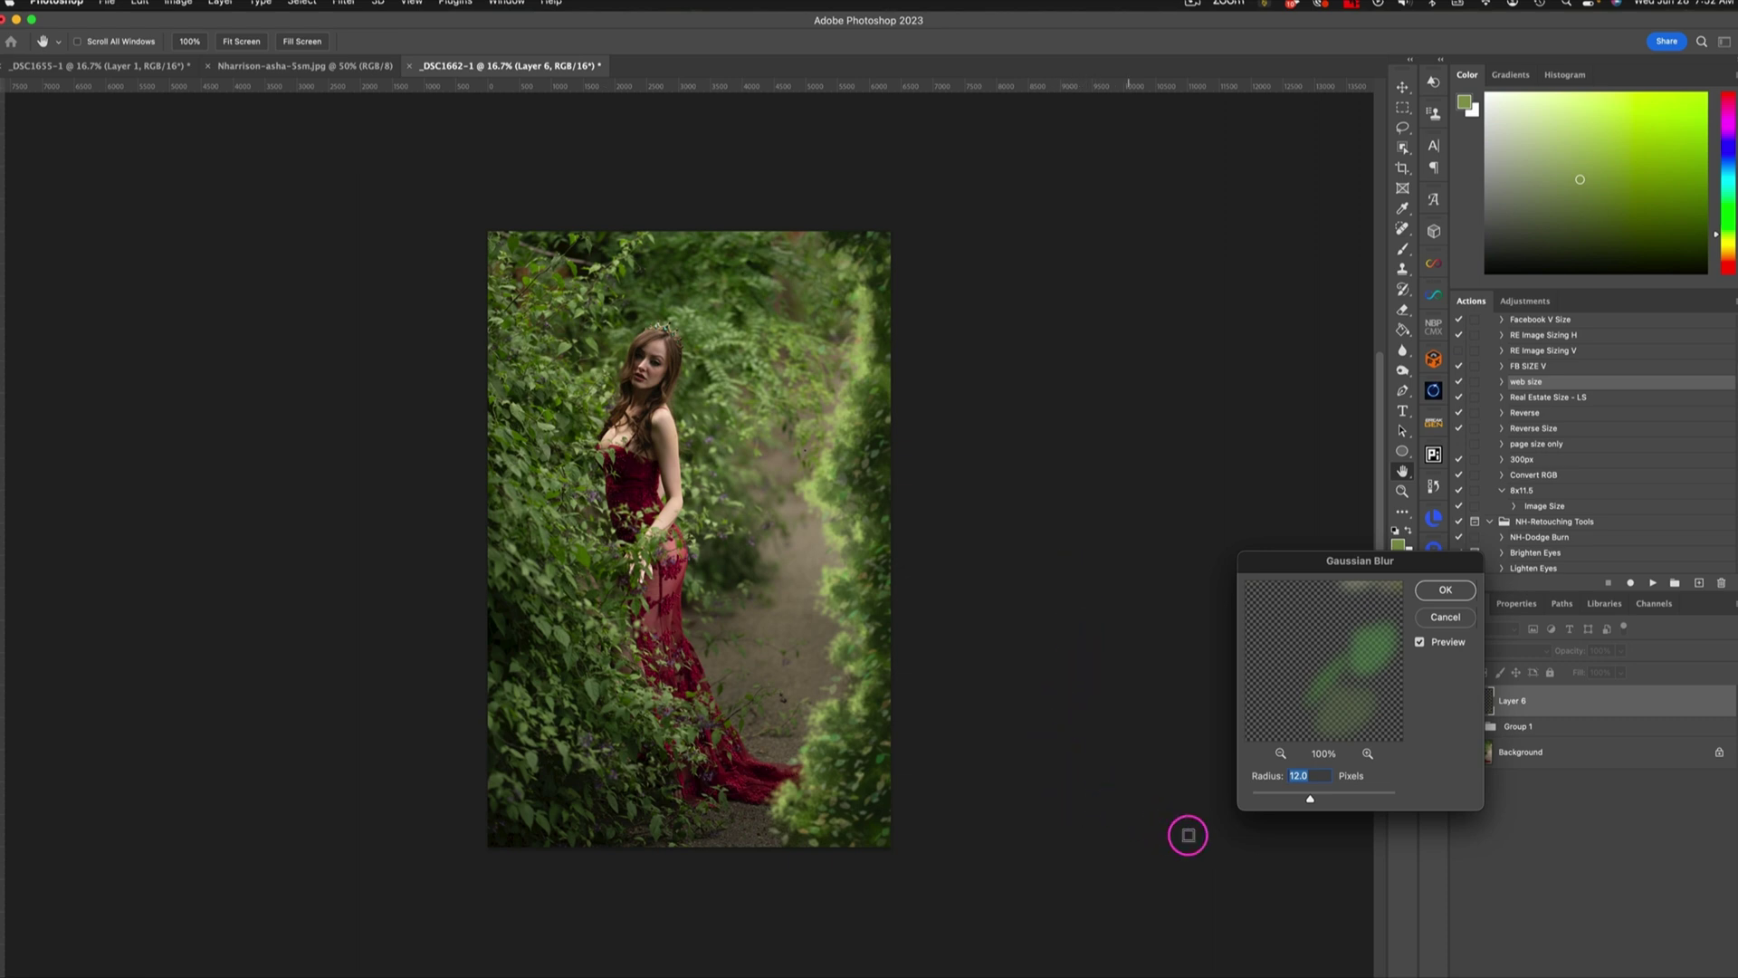
click(1310, 800)
click(1446, 589)
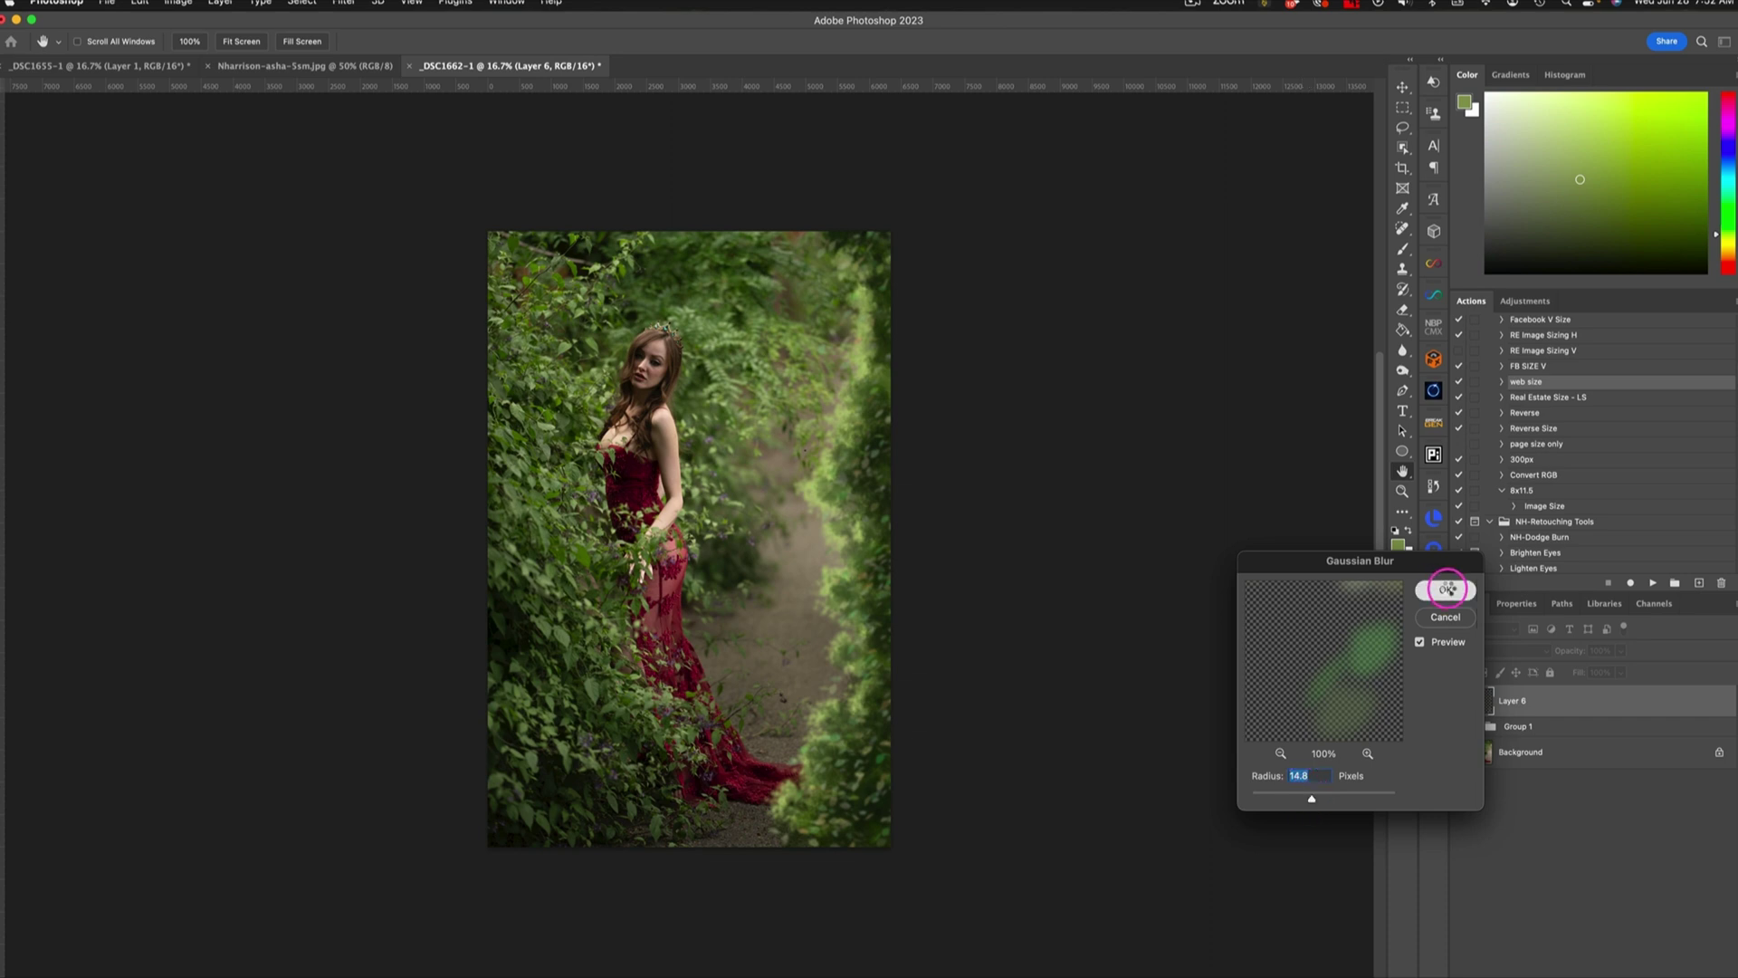
key(b)
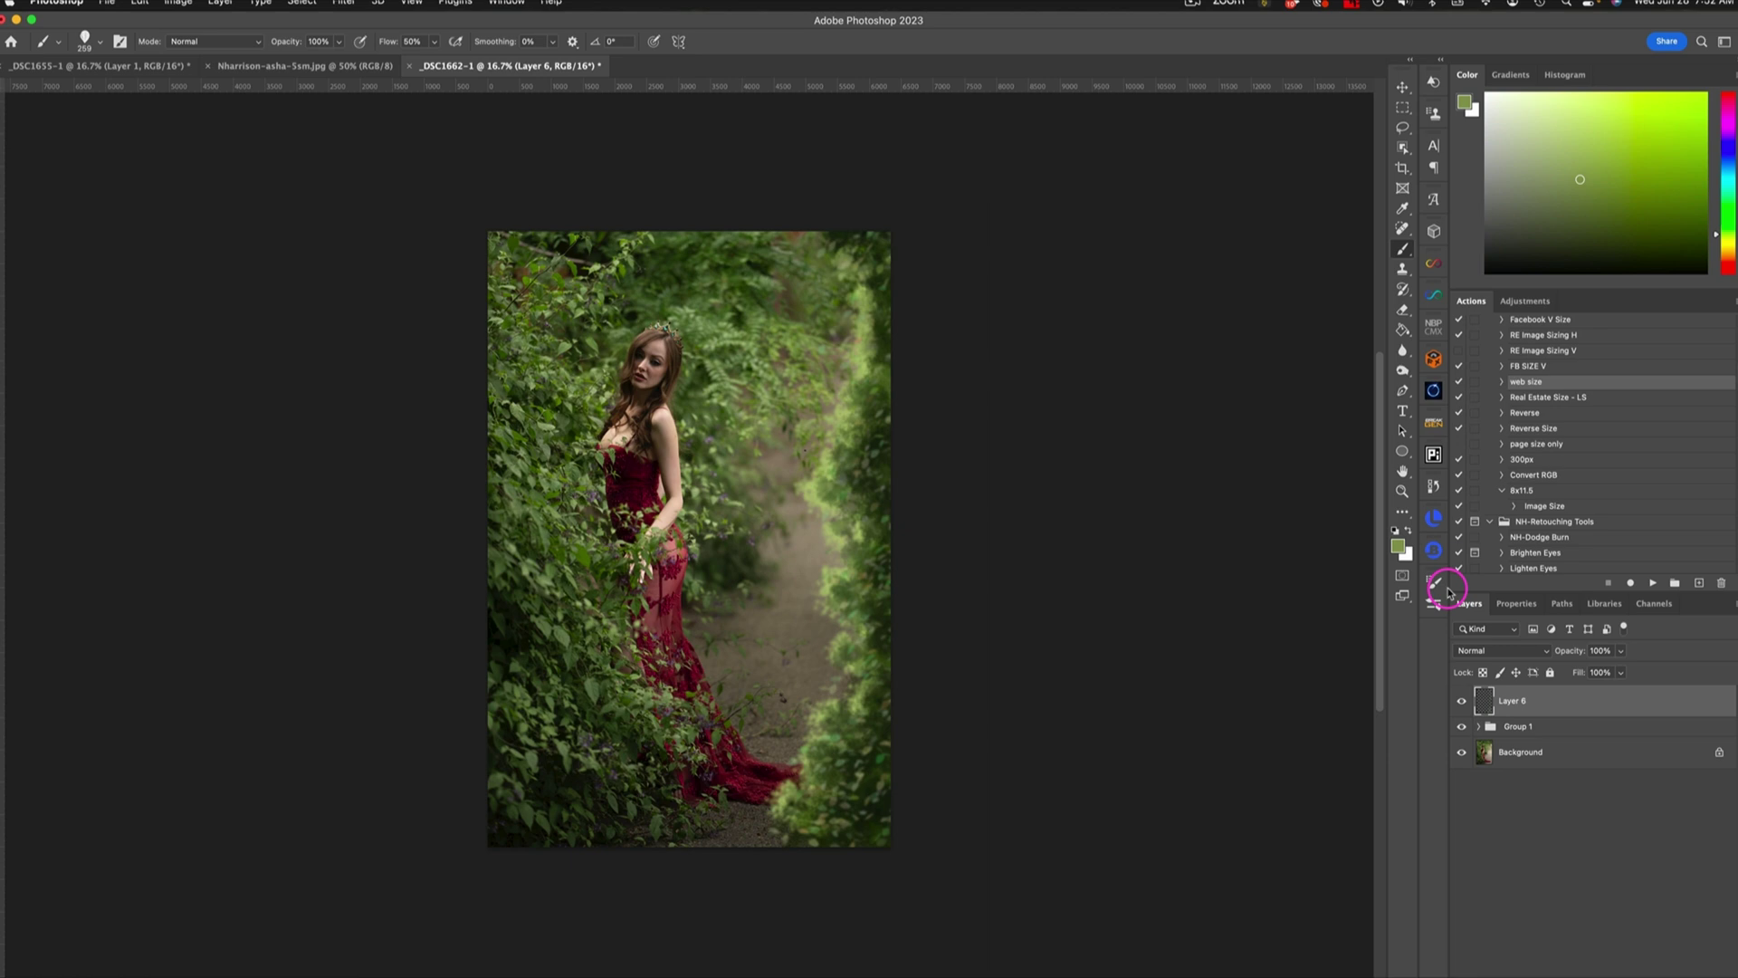
Step: Add an empty layer above Layer 6 and choose a soft round brush from the NH-Set 1 Fav Brushes set
key(super+shift+alt+n)
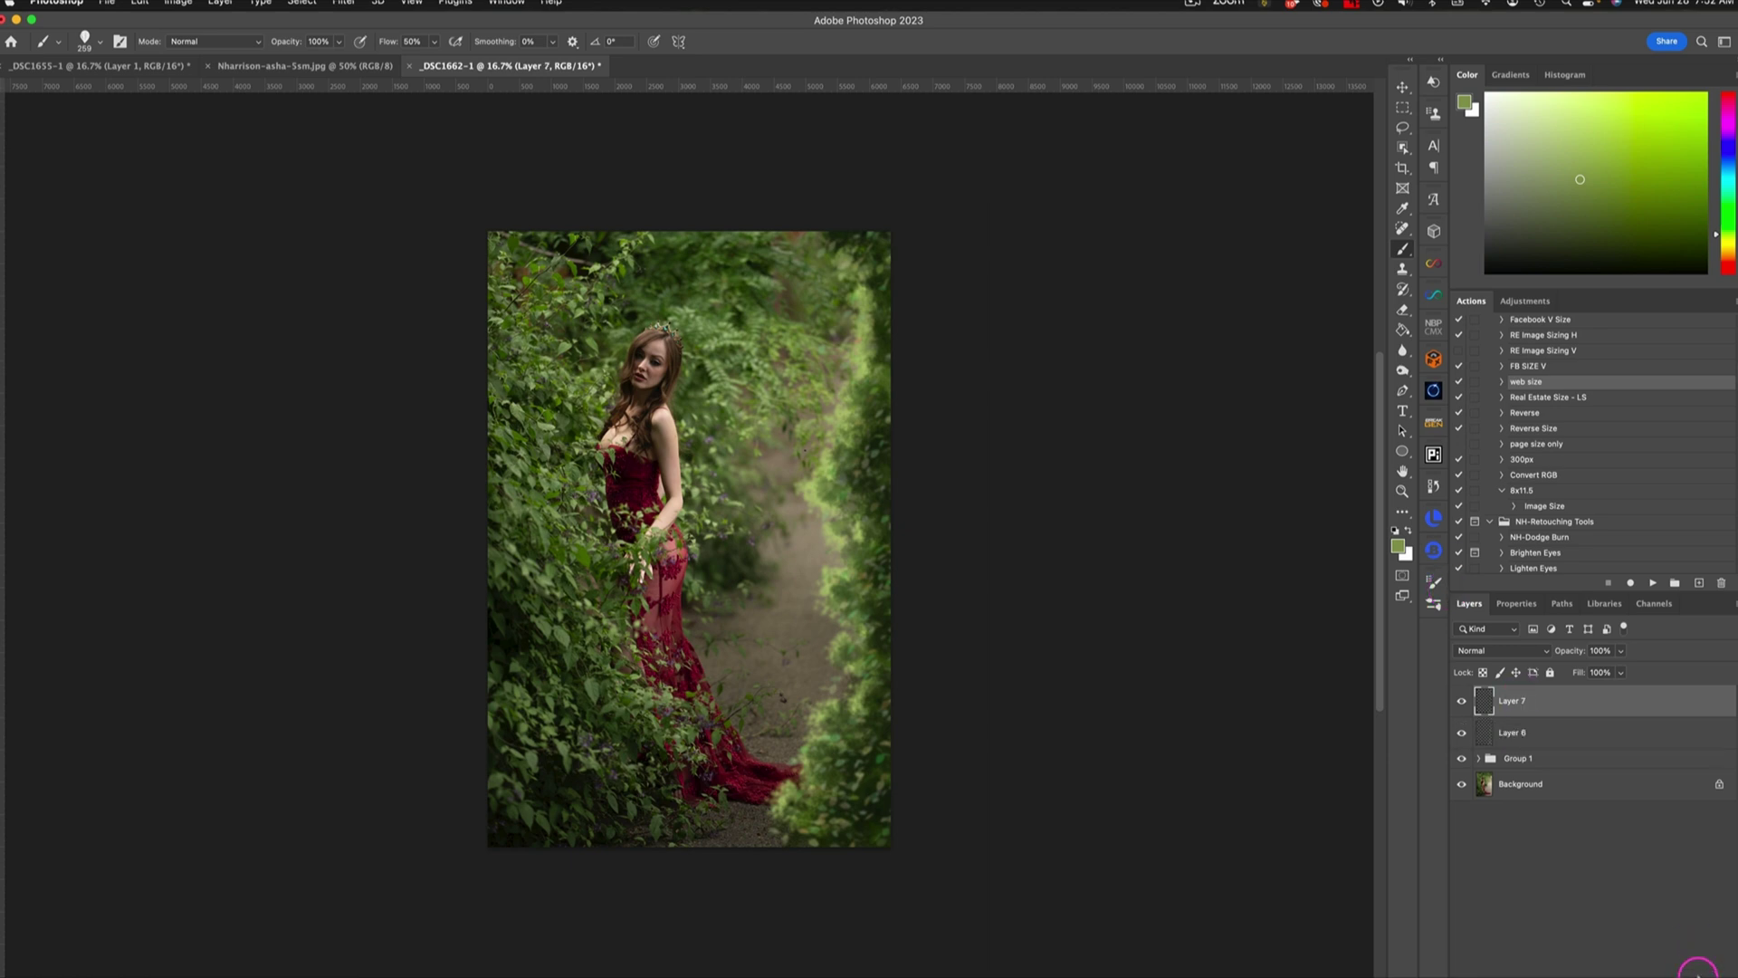
click(1435, 602)
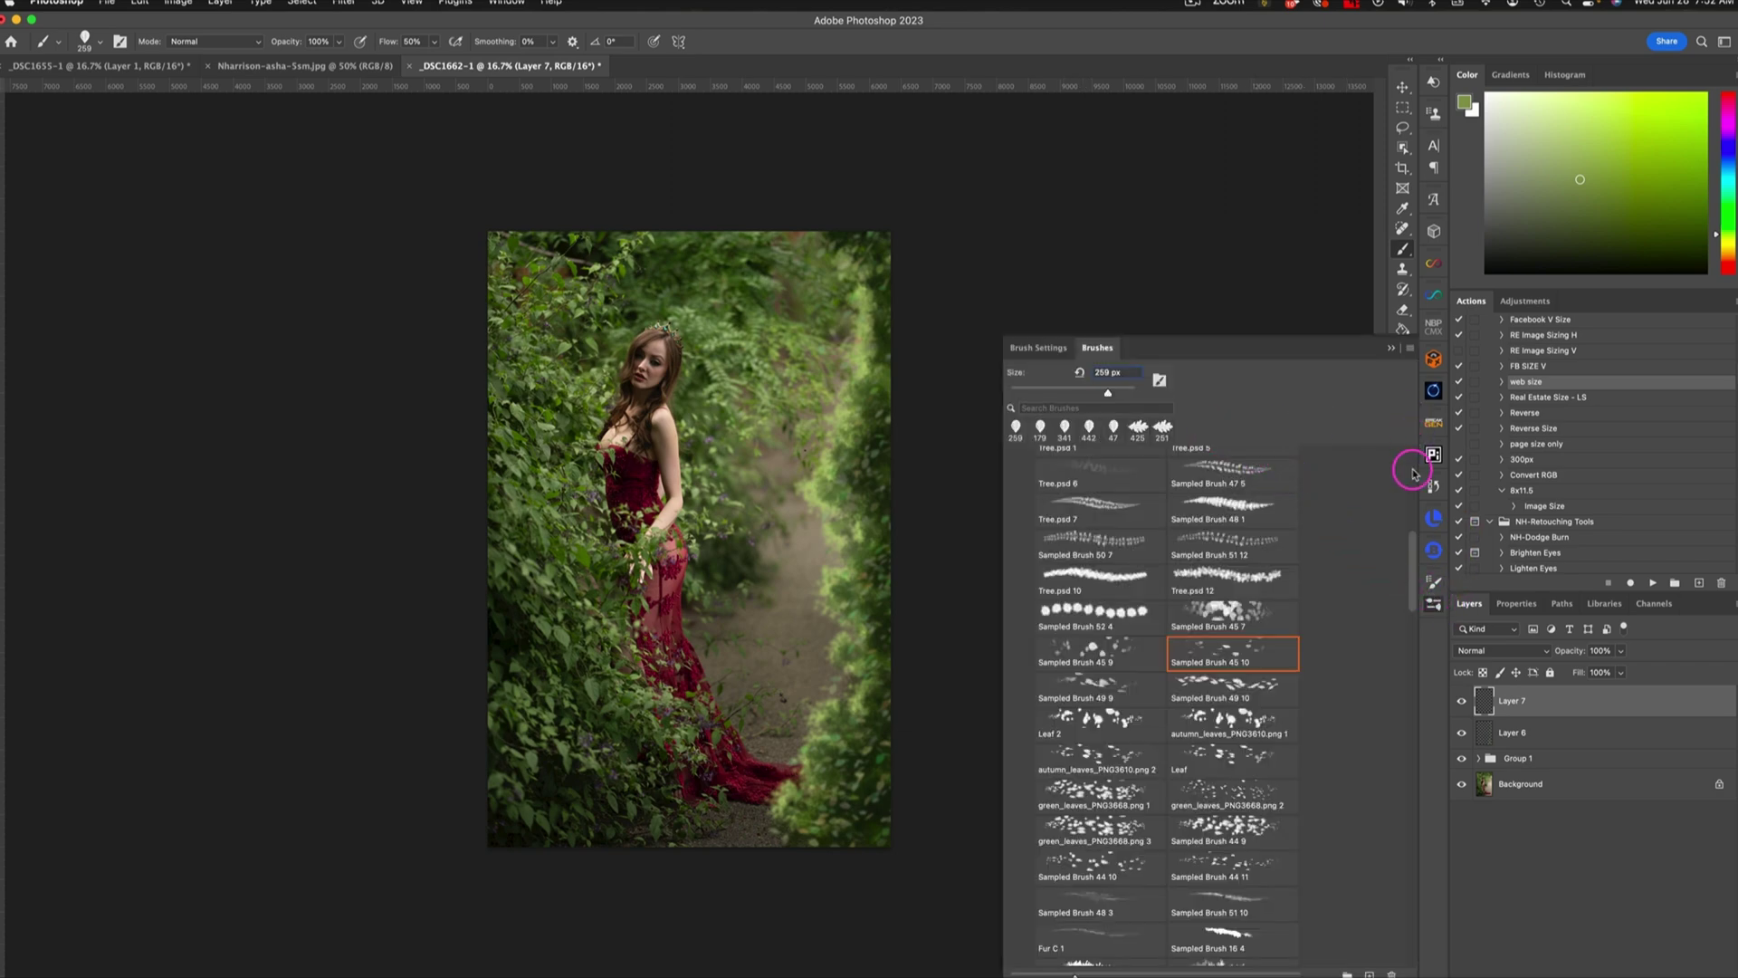
drag(1413, 554, 1410, 459)
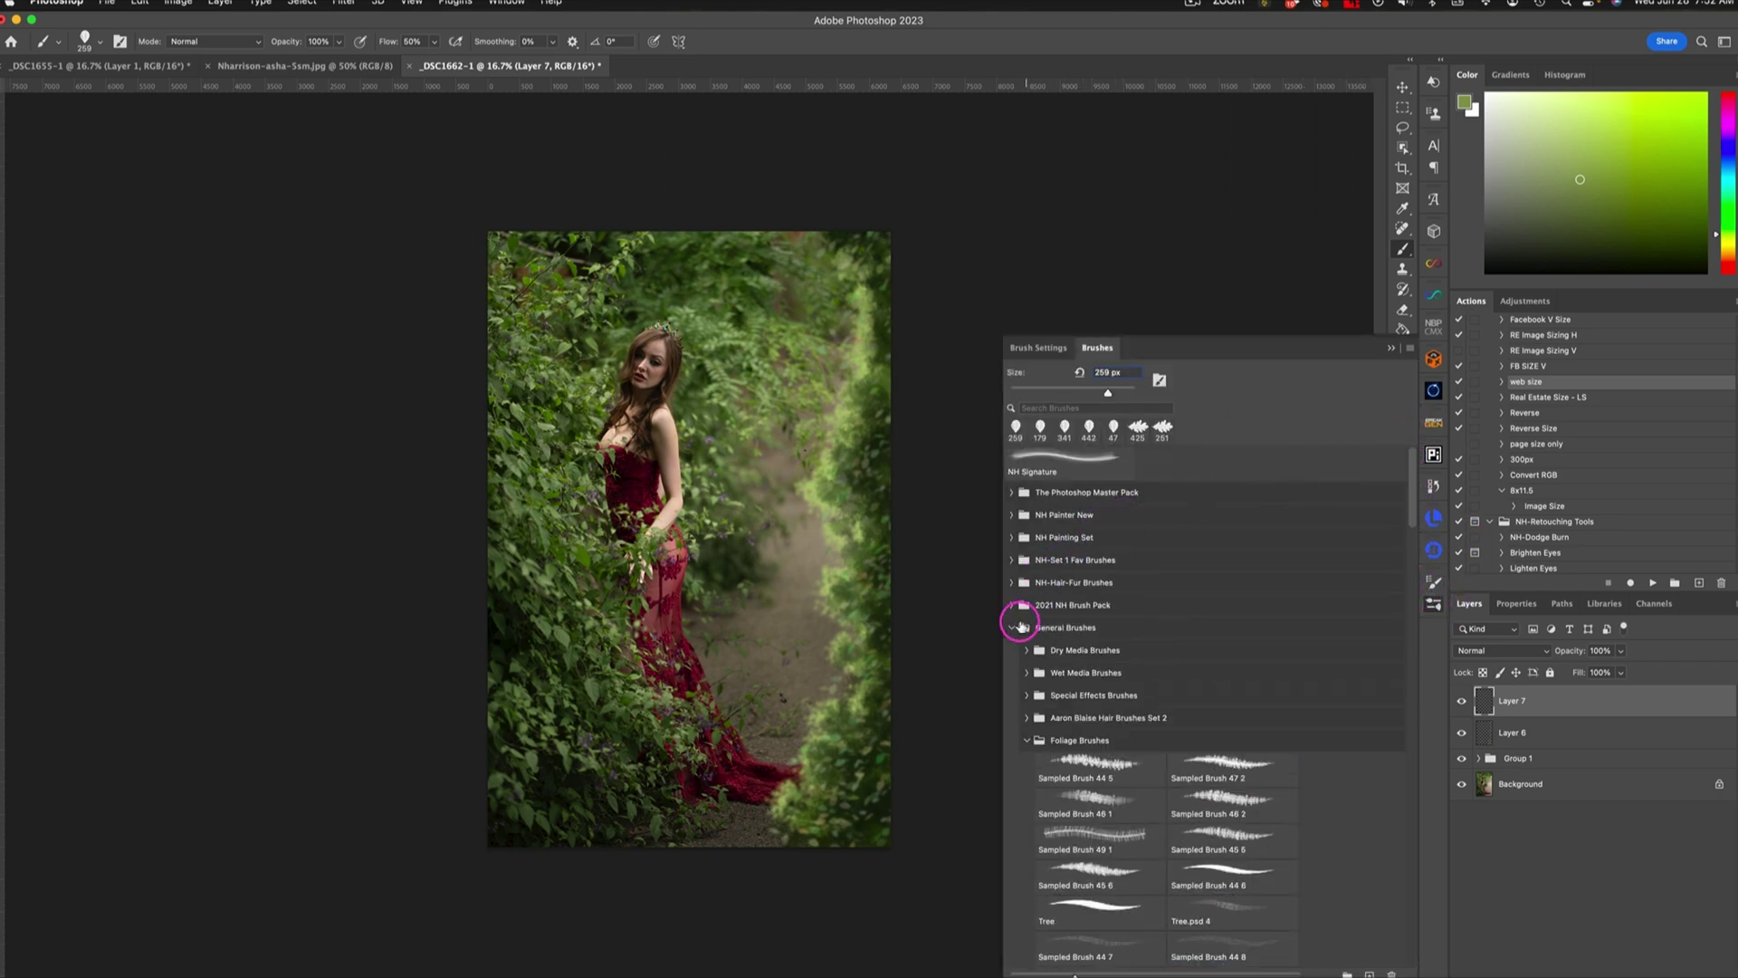
click(1011, 628)
click(1011, 559)
click(1078, 588)
click(1392, 347)
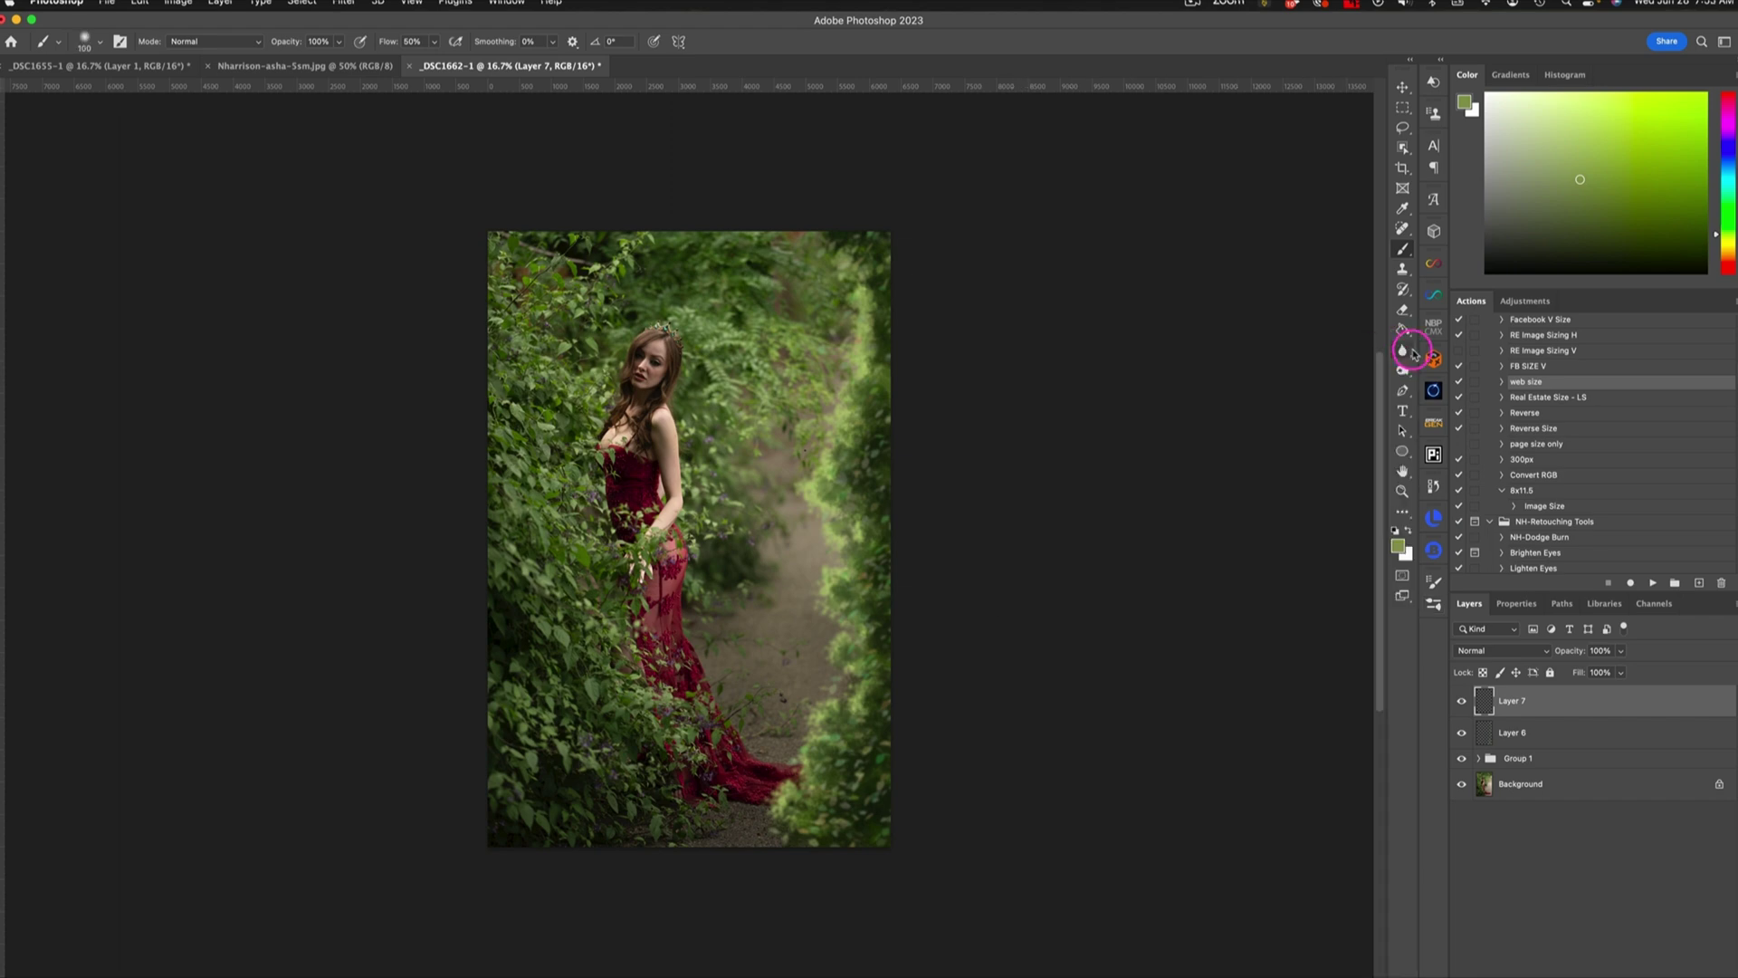
Step: Paint a soft light-green haze on Layer 7 over the path and background trees at 8% flow, using a color sampled from the foliage
click(410, 42)
drag(807, 489, 896, 485)
alt+click(839, 417)
mouse_move(844, 329)
mouse_down()
mouse_move(785, 287)
mouse_move(790, 264)
mouse_move(830, 401)
mouse_move(819, 453)
mouse_move(781, 466)
mouse_move(793, 456)
mouse_move(782, 475)
mouse_move(813, 486)
mouse_move(833, 522)
mouse_move(822, 511)
mouse_move(830, 525)
mouse_move(751, 559)
mouse_move(758, 580)
mouse_move(818, 590)
mouse_move(818, 623)
mouse_move(777, 622)
mouse_move(737, 570)
mouse_move(749, 550)
mouse_move(830, 631)
mouse_move(825, 594)
mouse_move(830, 696)
mouse_move(791, 700)
mouse_move(738, 645)
mouse_move(724, 599)
mouse_move(774, 536)
mouse_up()
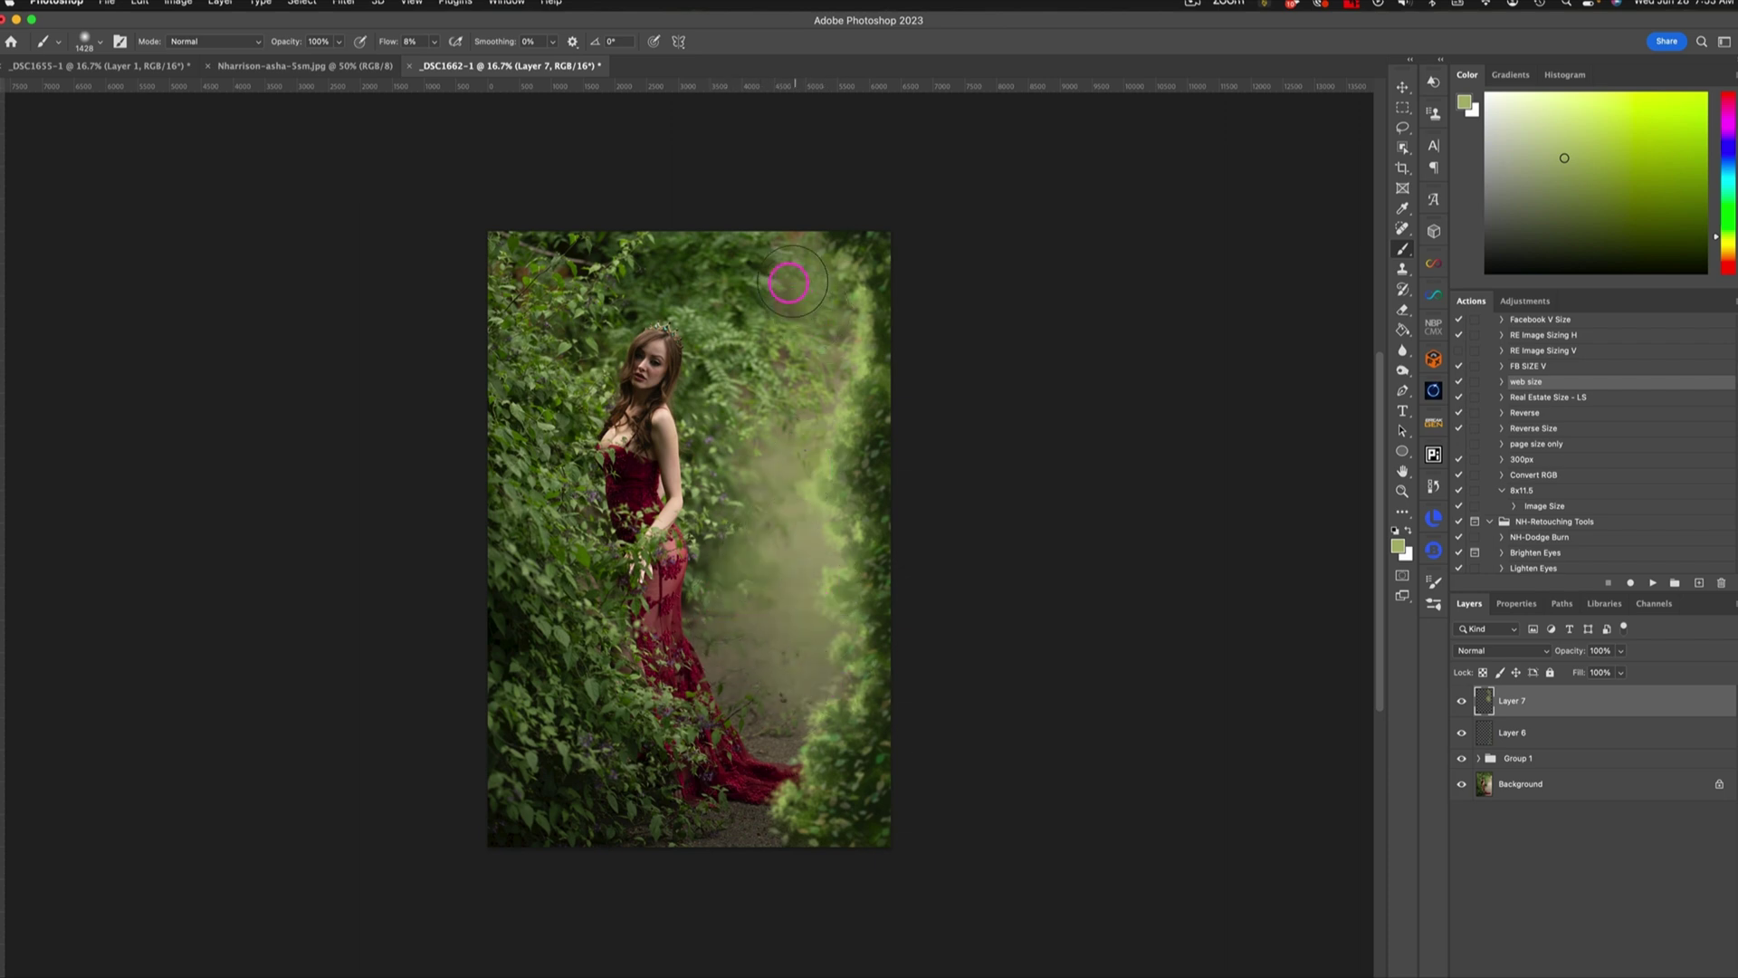
mouse_move(788, 283)
mouse_down()
mouse_move(765, 265)
mouse_move(735, 273)
mouse_up()
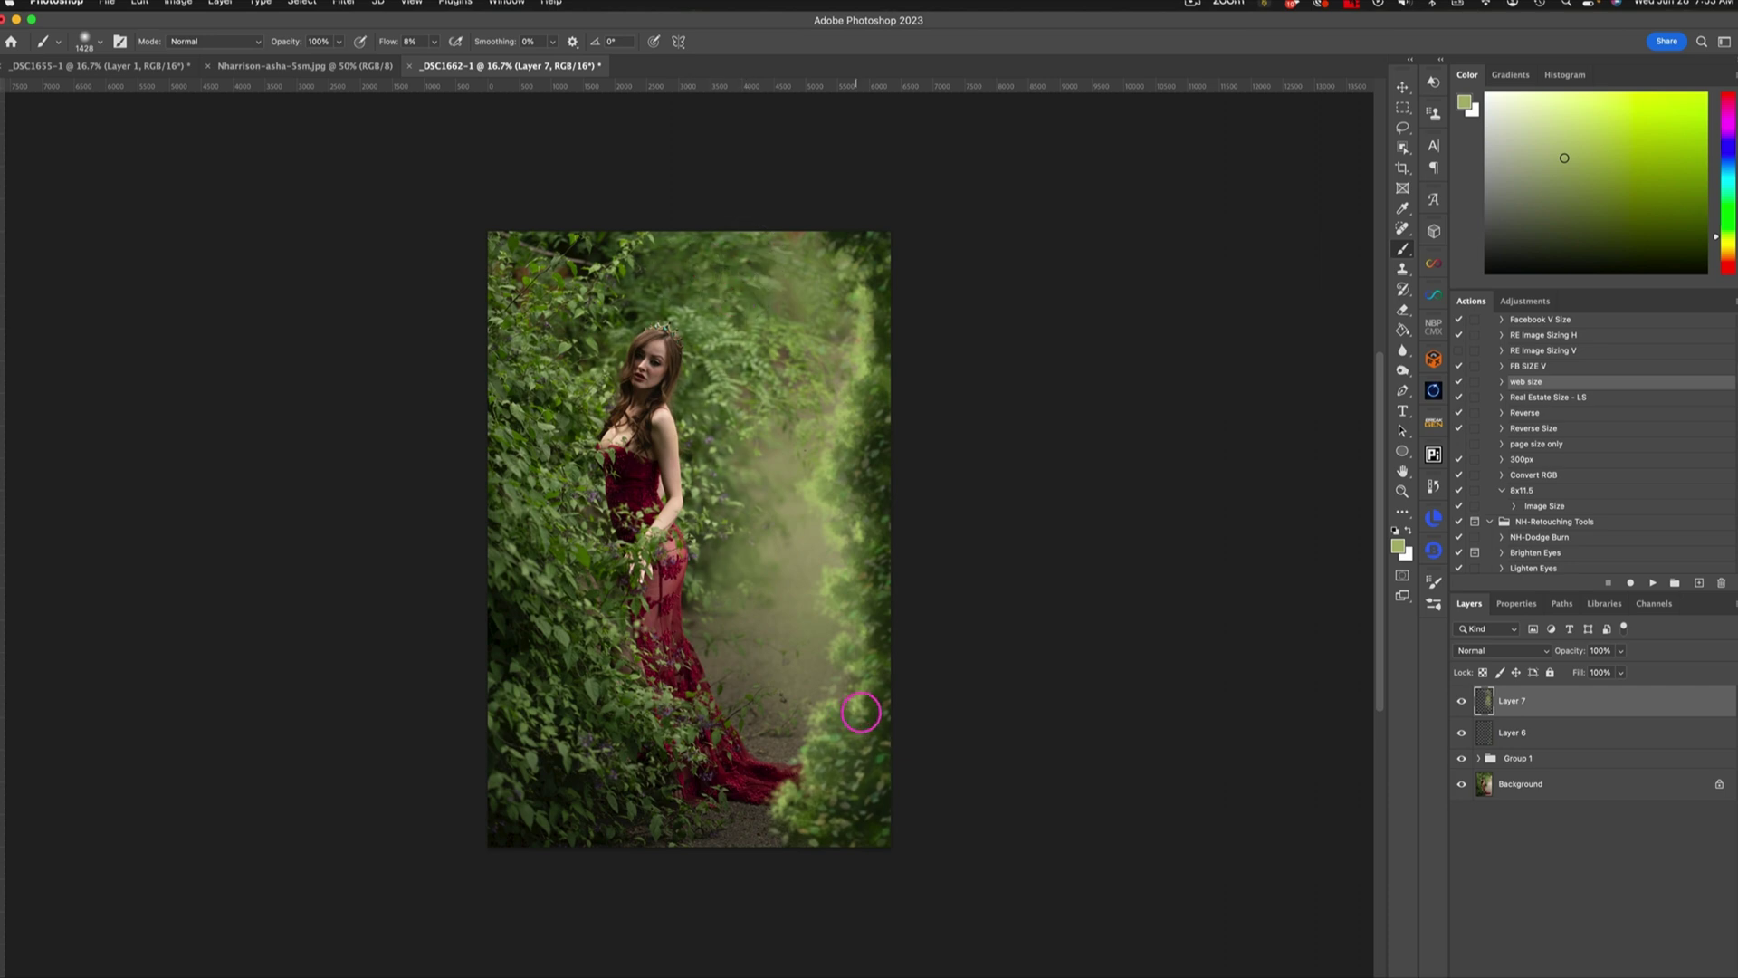
Step: Sample a darker green from the foliage and brush a faint haze over the lower path, the hedge beside the model and the added bush
alt+click(833, 720)
mouse_move(751, 832)
mouse_down()
mouse_move(698, 831)
mouse_move(797, 820)
mouse_move(845, 781)
mouse_move(753, 828)
mouse_move(655, 818)
mouse_move(650, 780)
mouse_move(639, 805)
mouse_move(609, 805)
mouse_move(547, 759)
mouse_move(503, 612)
mouse_move(555, 811)
mouse_move(532, 801)
mouse_move(516, 845)
mouse_move(674, 821)
mouse_move(597, 839)
mouse_move(640, 779)
mouse_move(625, 743)
mouse_up()
mouse_move(579, 249)
mouse_down()
mouse_move(533, 226)
mouse_move(624, 284)
mouse_move(568, 310)
mouse_move(592, 244)
mouse_move(637, 215)
mouse_move(724, 243)
mouse_move(714, 256)
mouse_move(824, 263)
mouse_move(778, 311)
mouse_move(611, 295)
mouse_move(649, 238)
mouse_move(716, 213)
mouse_move(849, 253)
mouse_move(862, 454)
mouse_move(863, 415)
mouse_move(879, 415)
mouse_move(867, 243)
mouse_move(852, 226)
mouse_move(890, 381)
mouse_move(864, 809)
mouse_move(842, 814)
mouse_move(842, 768)
mouse_up()
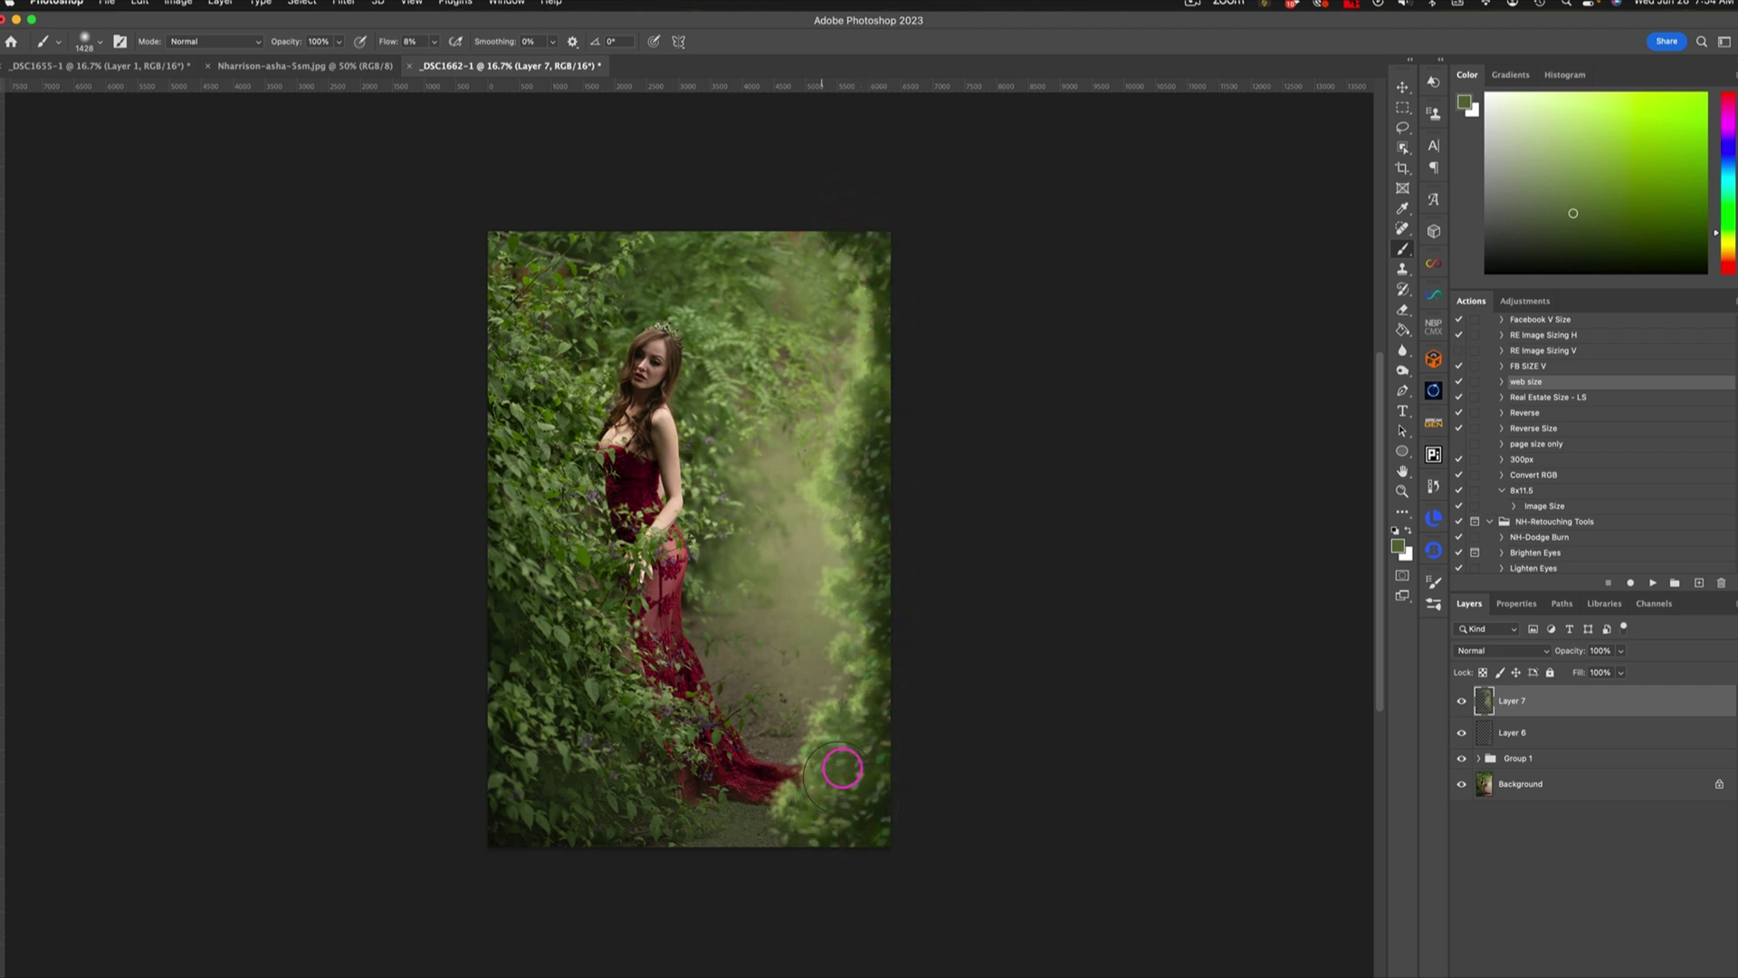
mouse_move(764, 674)
mouse_down()
mouse_move(653, 833)
mouse_move(506, 723)
mouse_move(559, 555)
mouse_move(527, 389)
mouse_move(628, 276)
mouse_up()
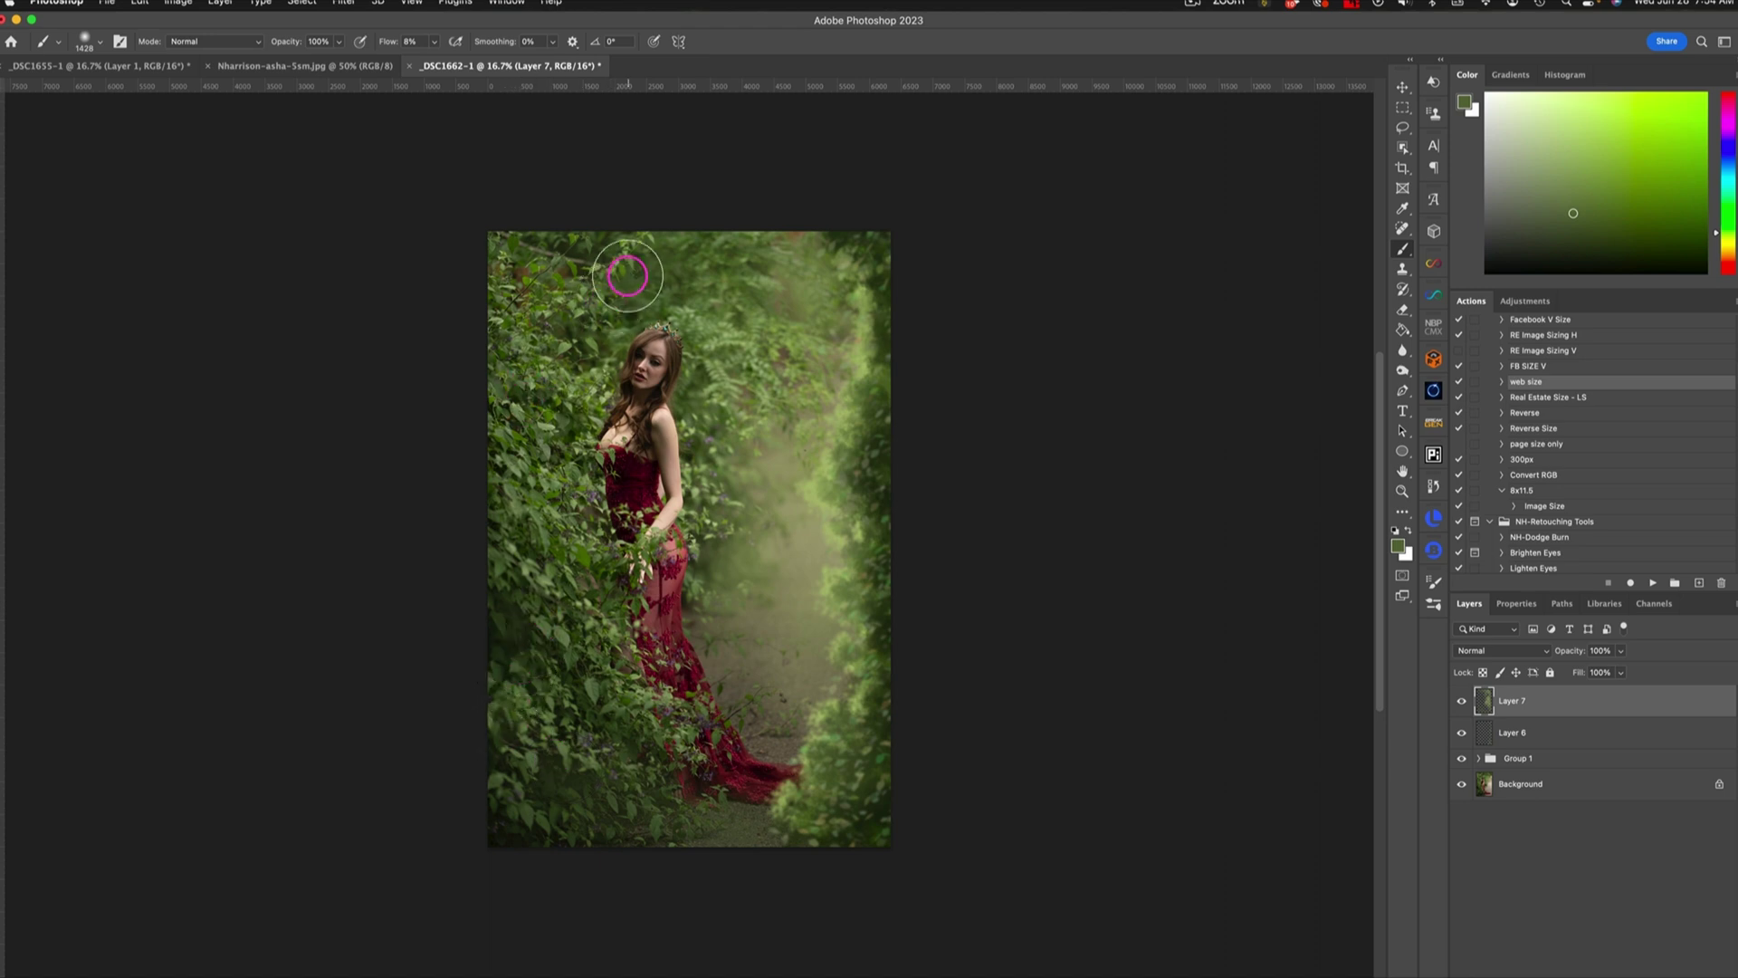
Step: Add an empty layer above Layer 7 and choose Sampled Brush 45 9 from the Foliage Brushes set
click(1702, 975)
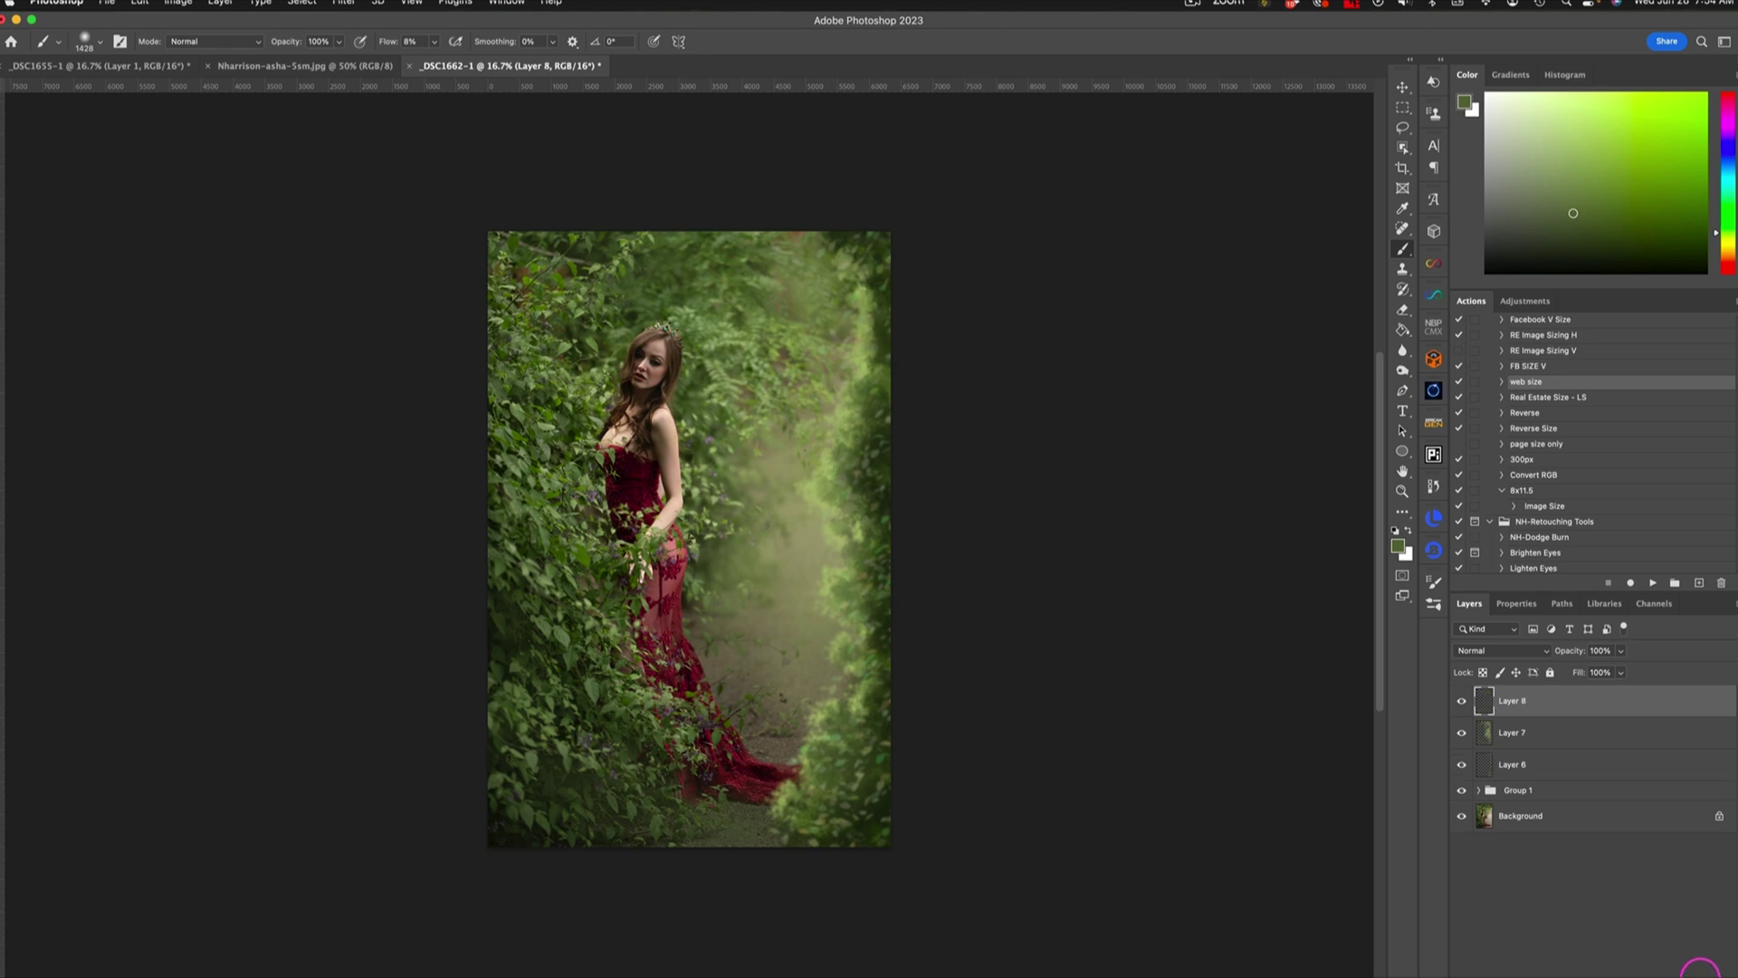
click(1433, 605)
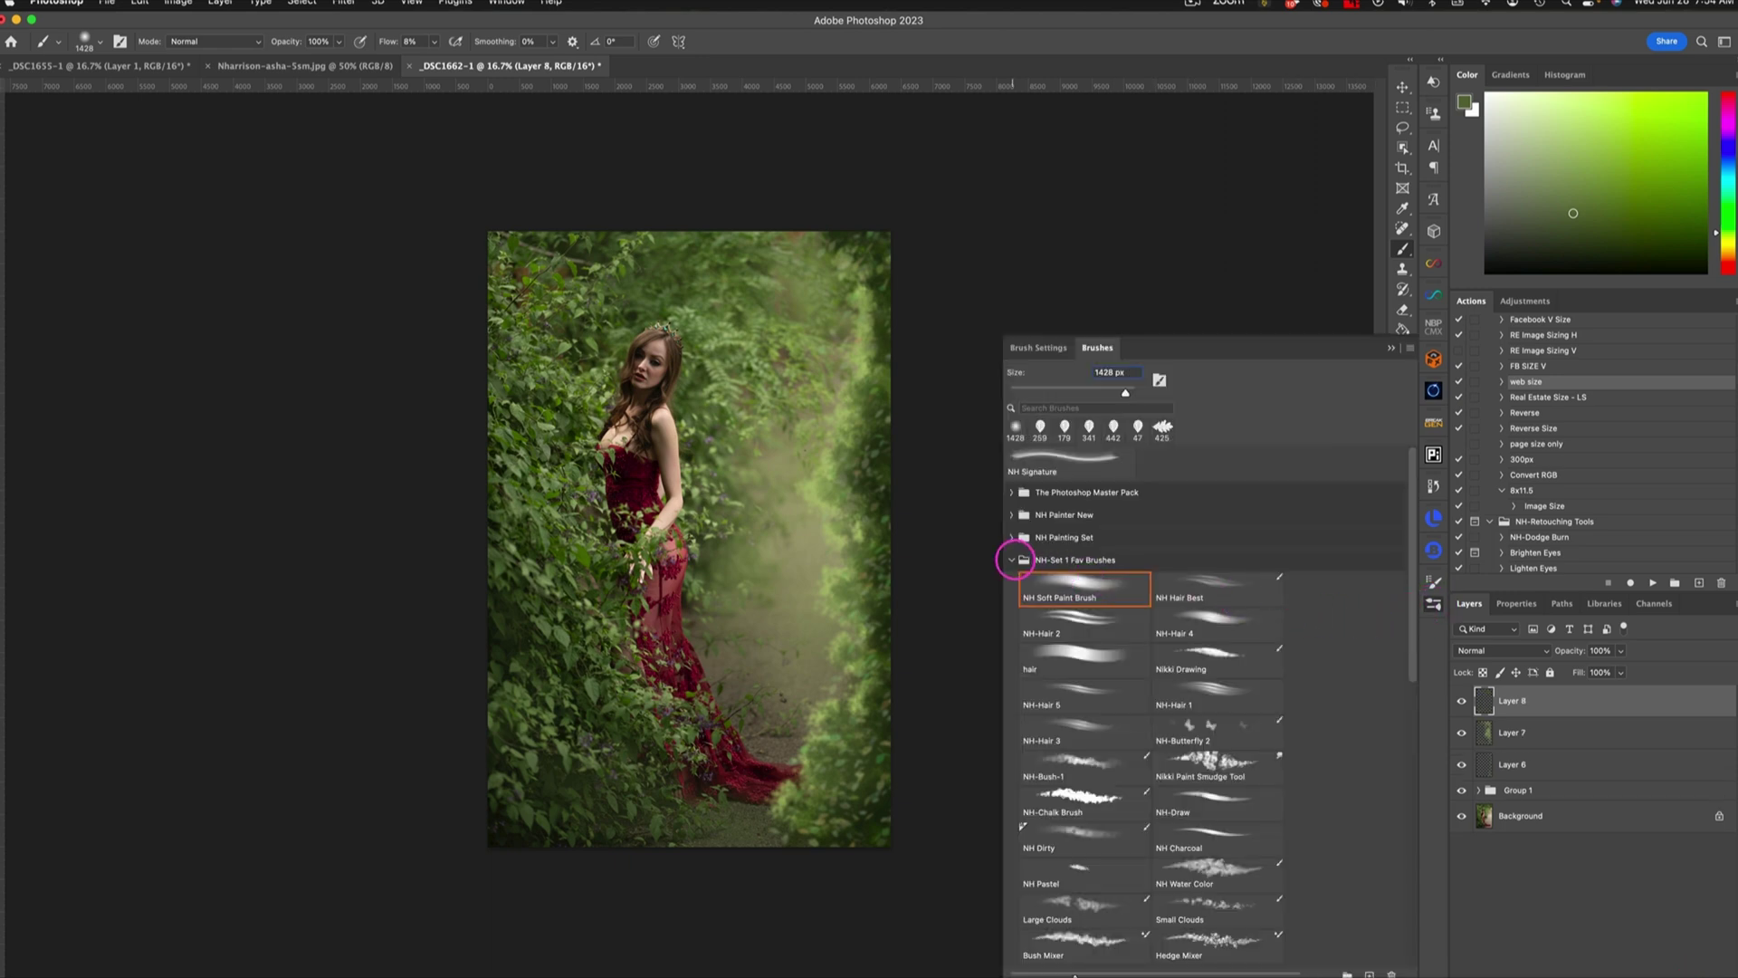
click(1012, 559)
click(1011, 627)
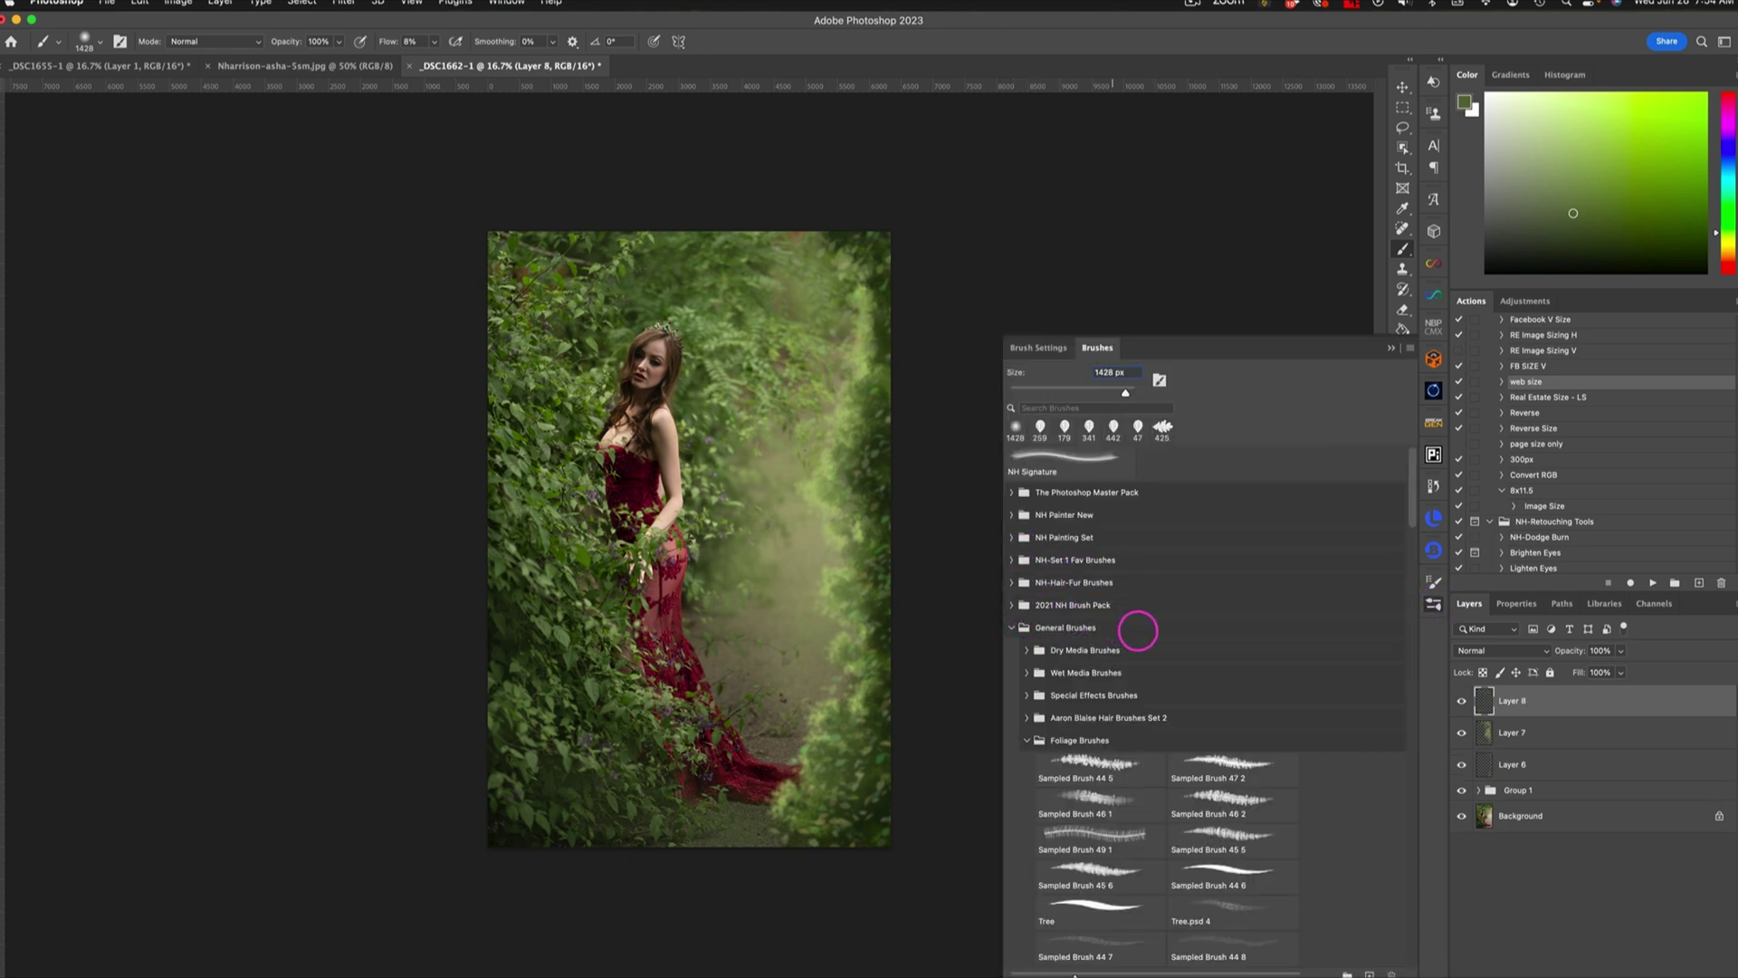
drag(1412, 520, 1411, 578)
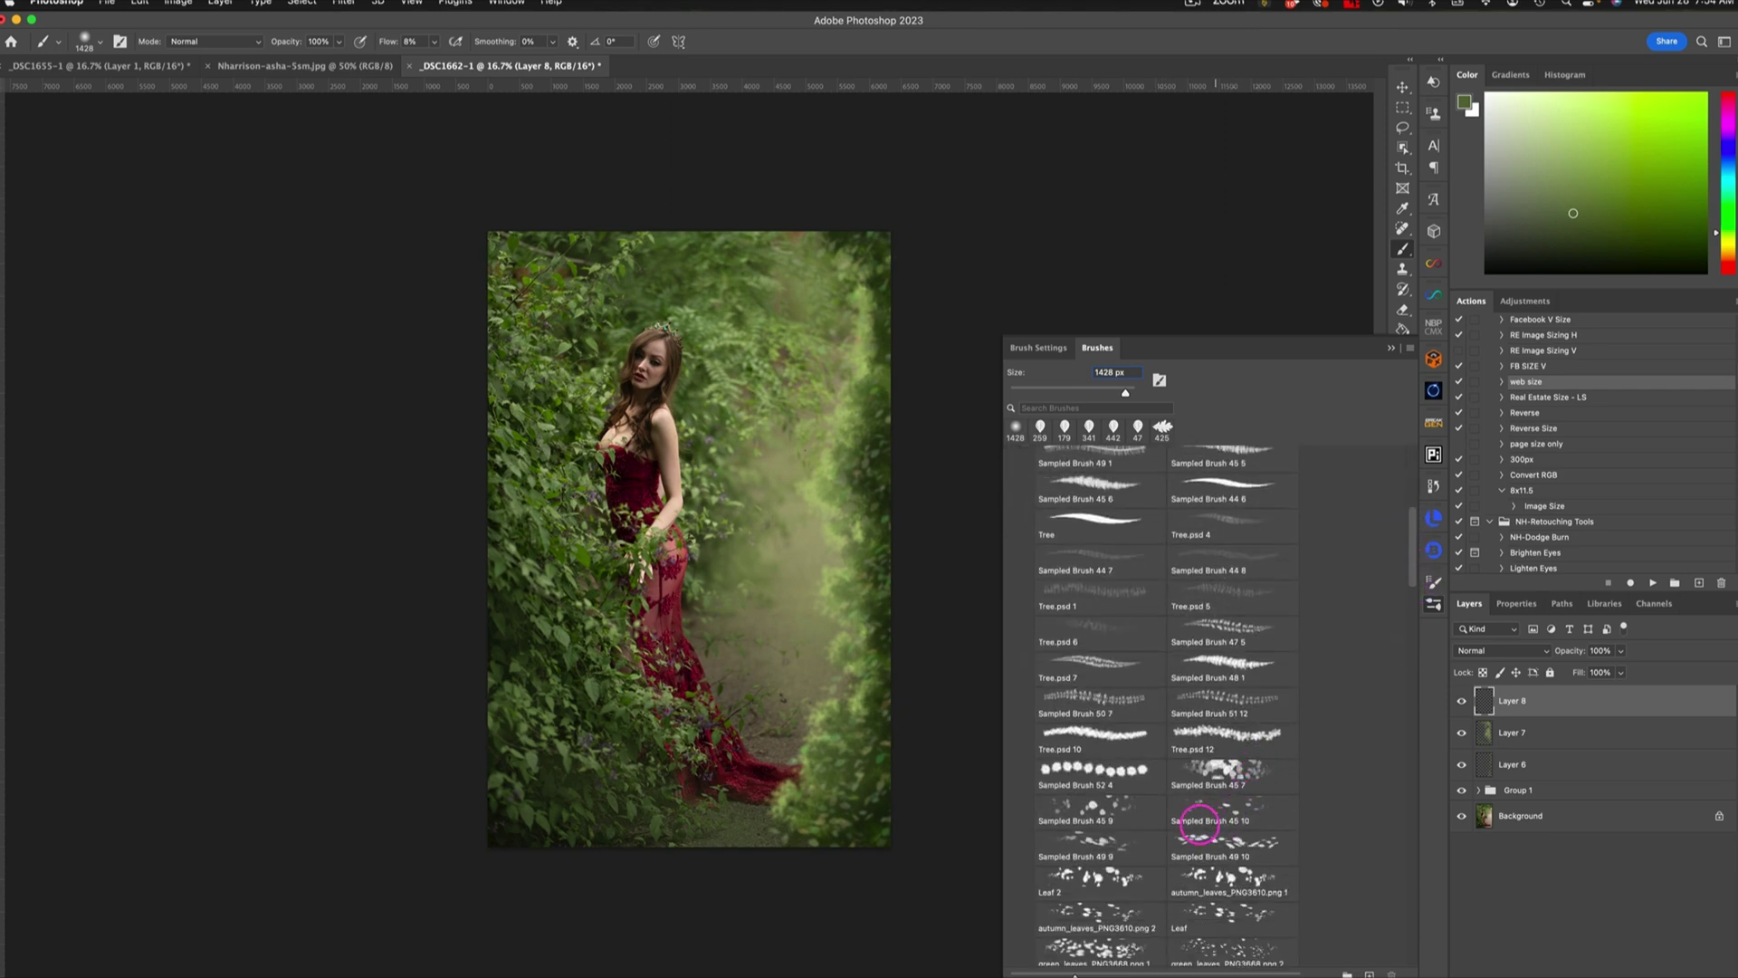
click(1106, 810)
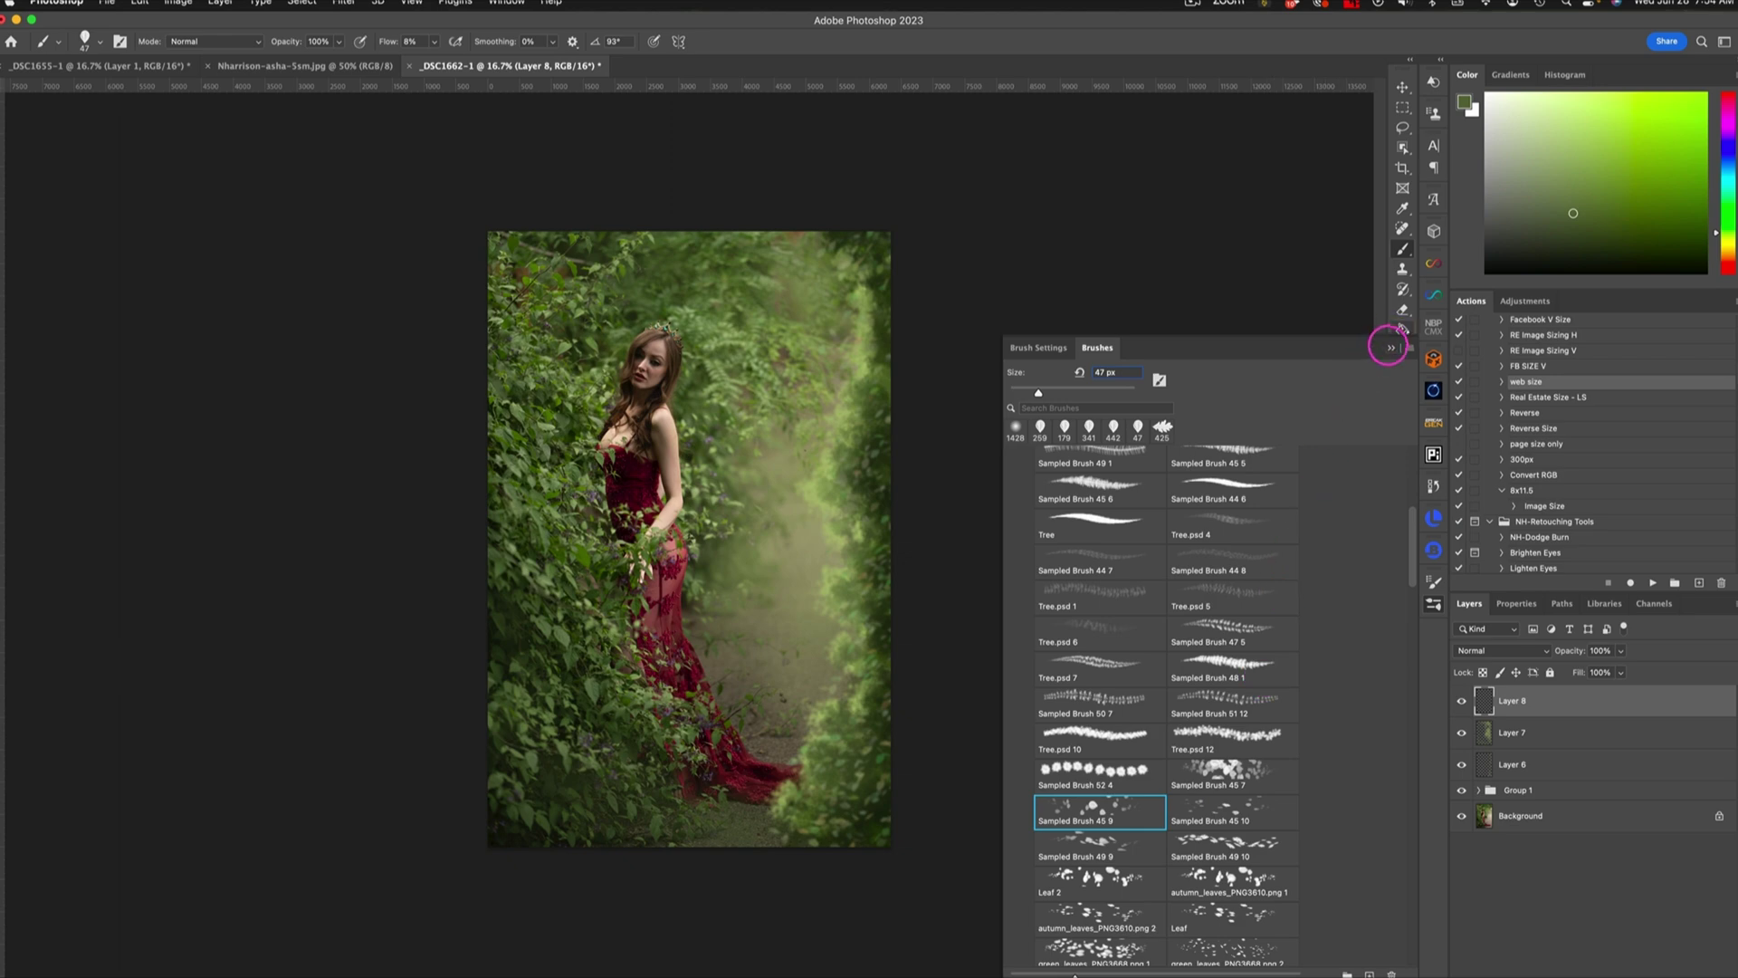
click(1392, 348)
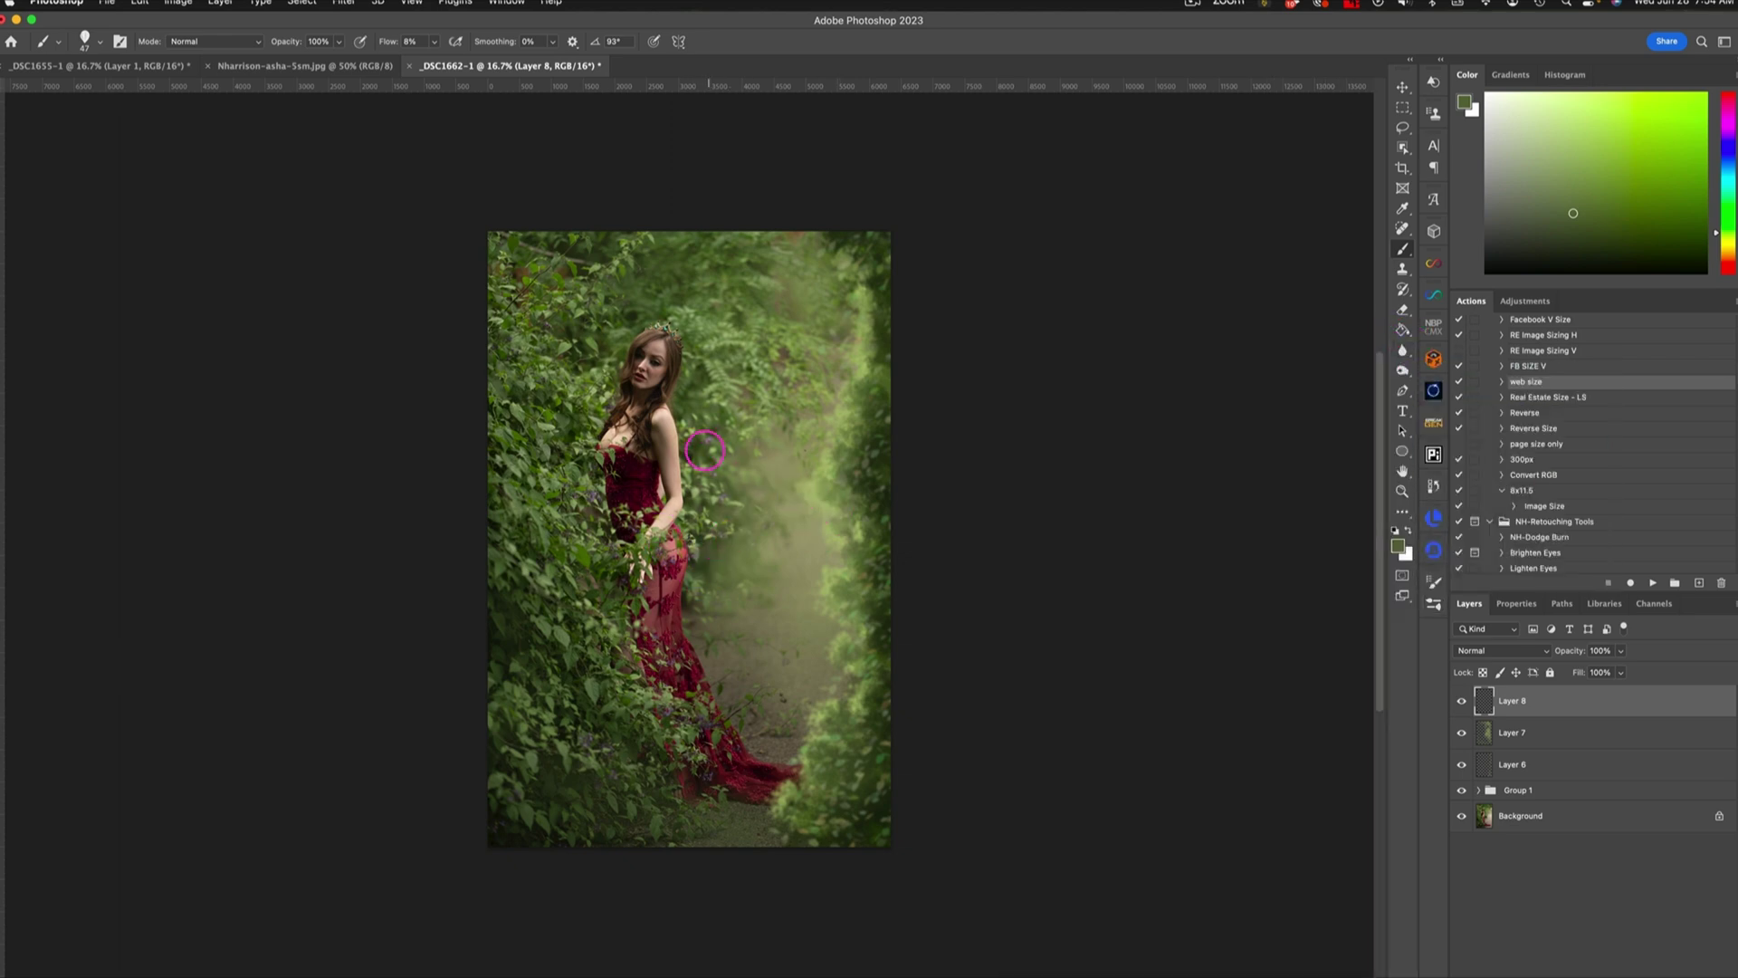
Step: Scatter enlarged muted-purple leaf shapes at 26% flow over the hedge beside the model and the base of the added foliage
alt+click(711, 435)
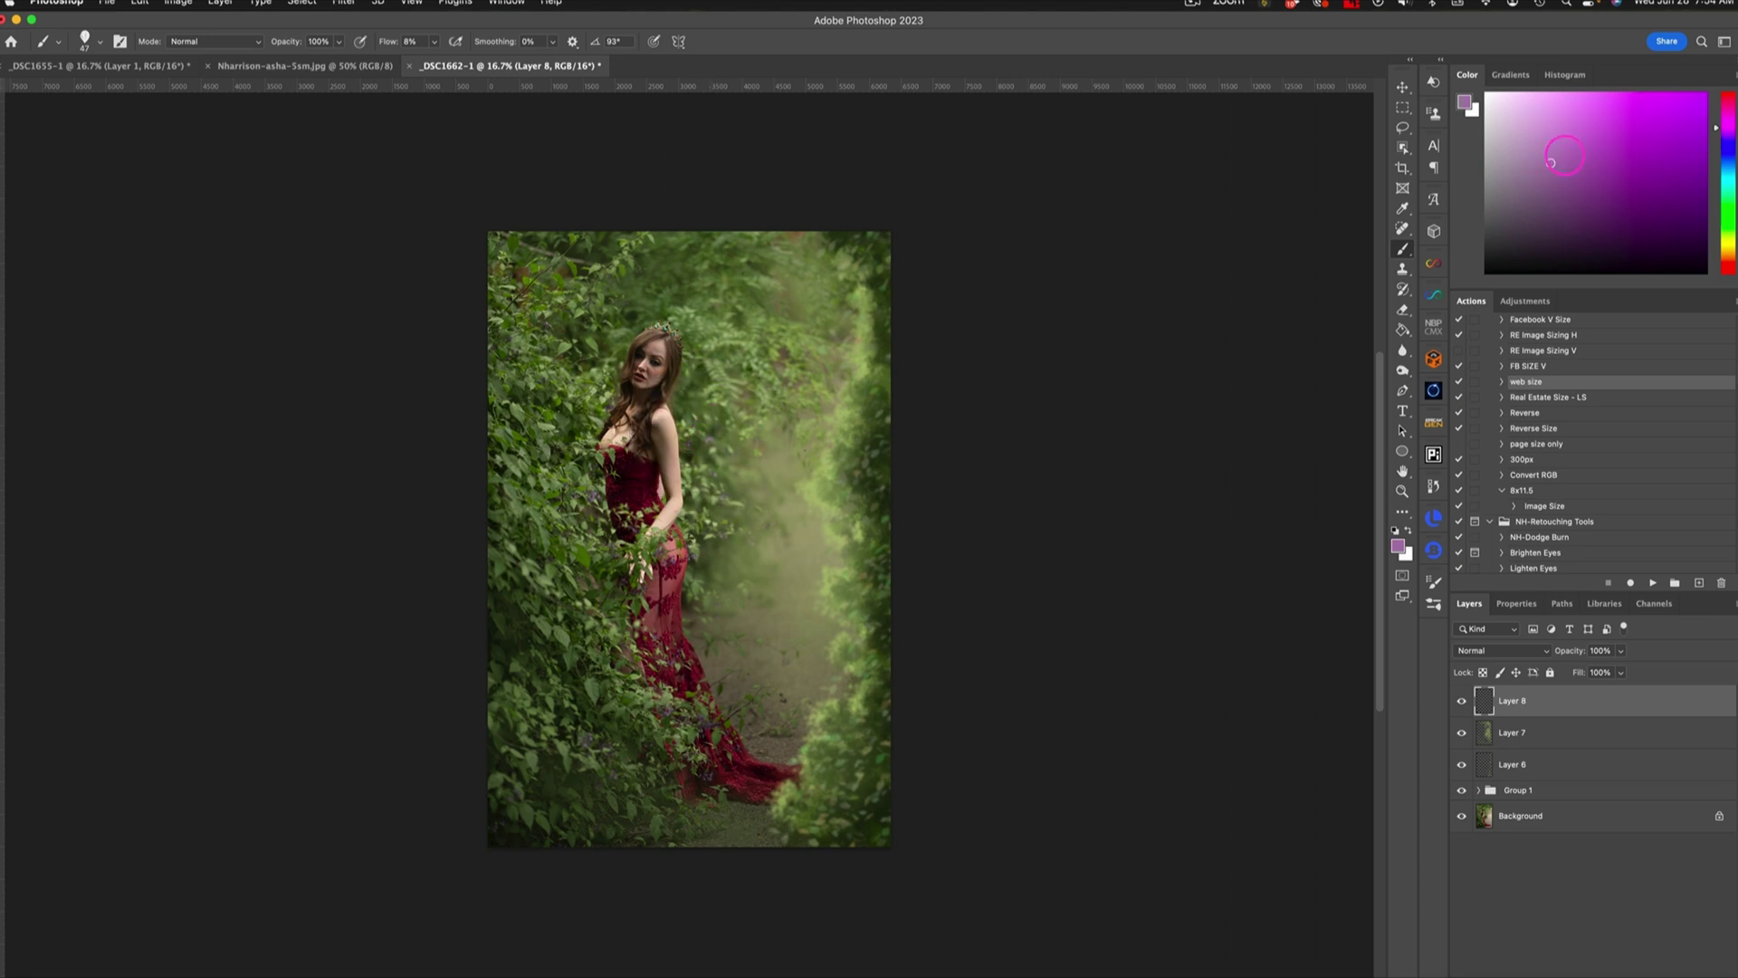
ctrl+alt+drag(844, 766, 854, 755)
mouse_move(433, 42)
mouse_down()
mouse_move(427, 56)
mouse_move(447, 58)
mouse_up()
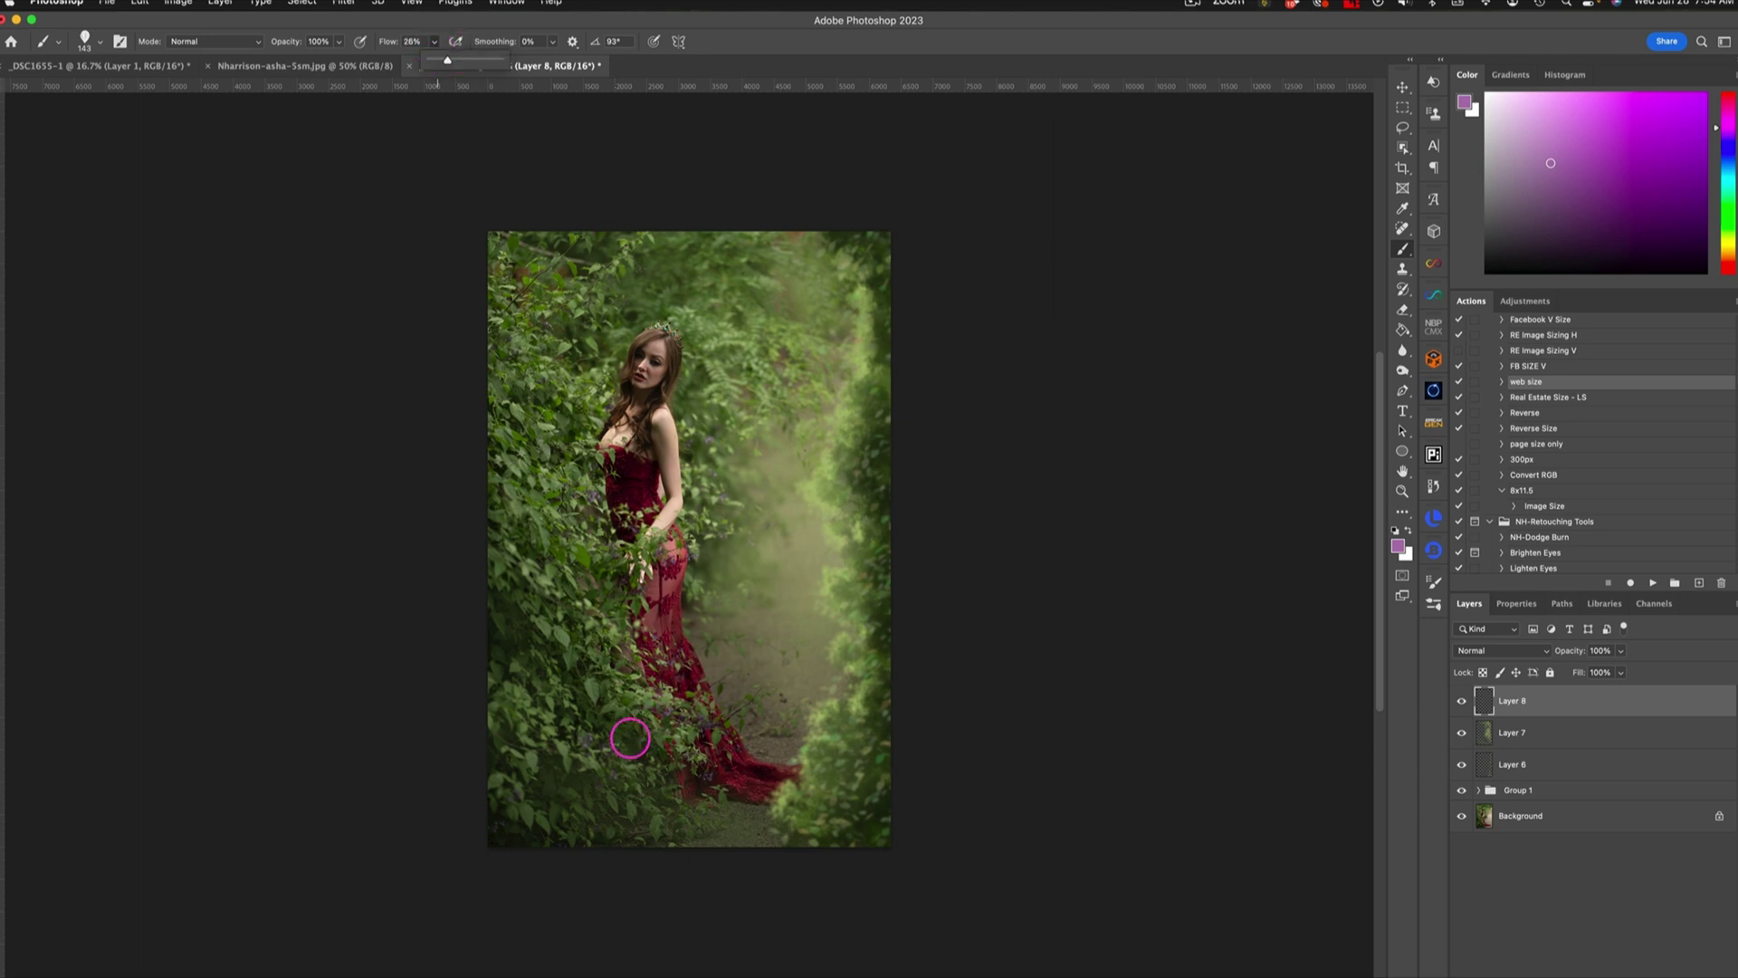
mouse_move(603, 768)
mouse_down()
mouse_move(639, 730)
mouse_move(562, 703)
mouse_move(610, 677)
mouse_move(527, 663)
mouse_move(576, 655)
mouse_up()
mouse_move(512, 636)
mouse_down()
mouse_move(556, 603)
mouse_move(575, 636)
mouse_move(547, 669)
mouse_move(605, 637)
mouse_move(607, 754)
mouse_move(561, 784)
mouse_move(633, 762)
mouse_move(619, 802)
mouse_move(652, 788)
mouse_up()
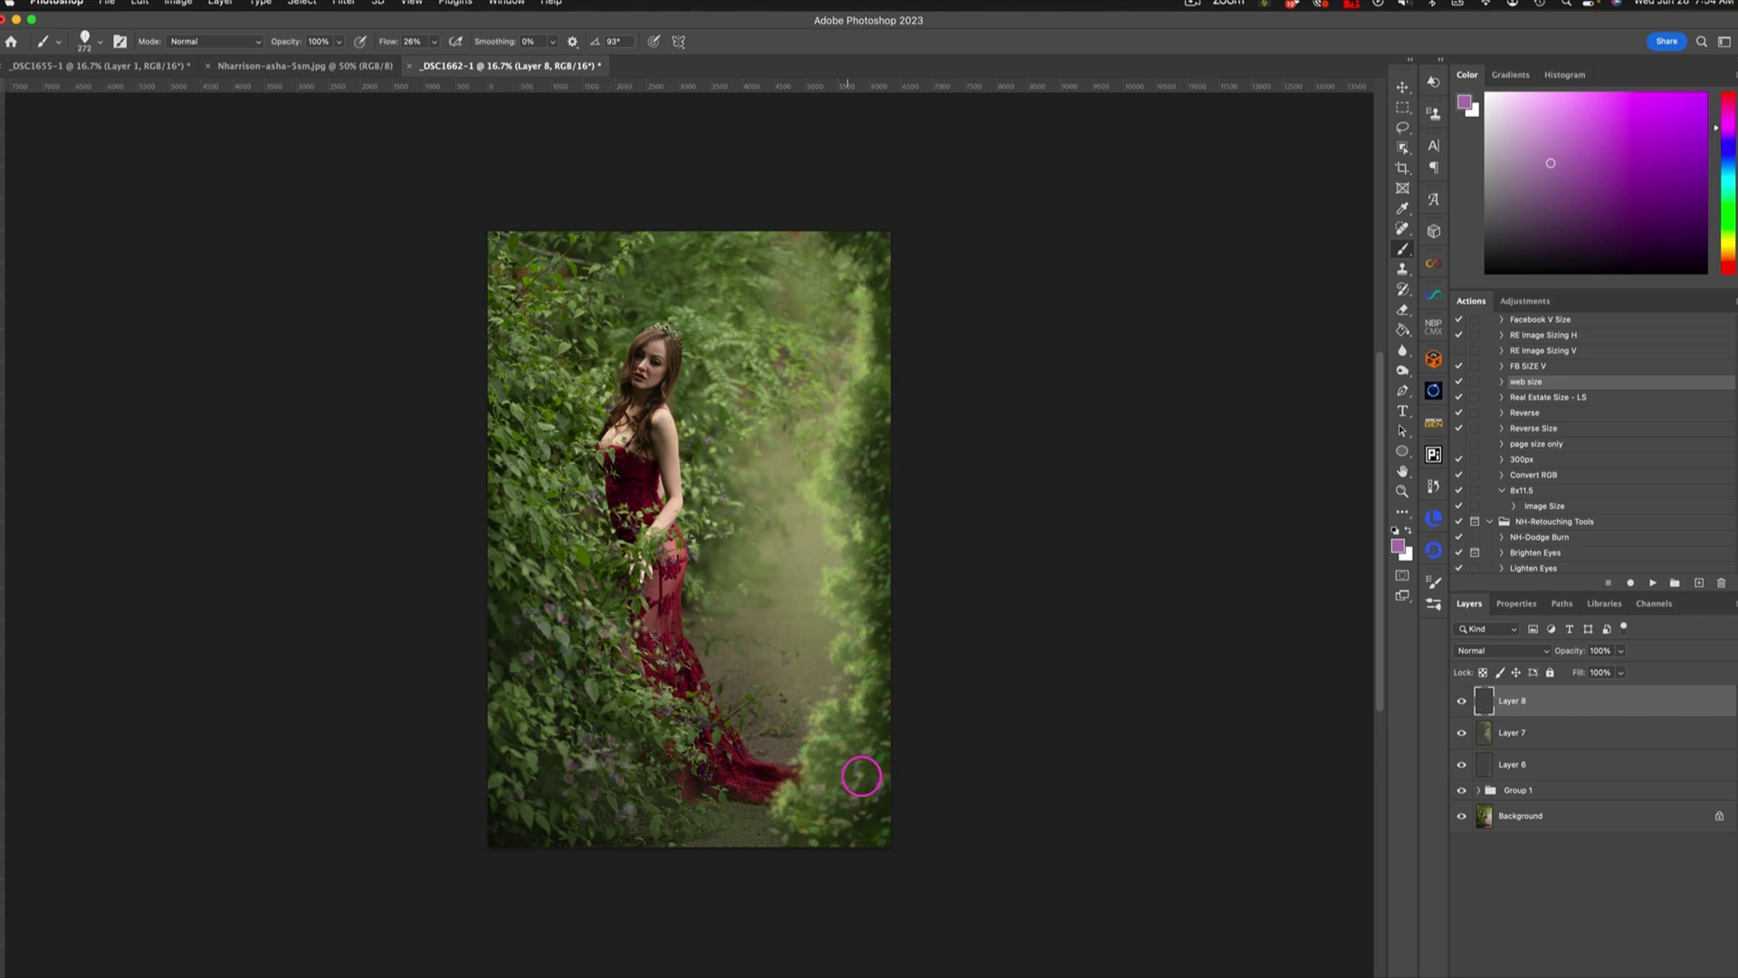
drag(835, 753, 884, 776)
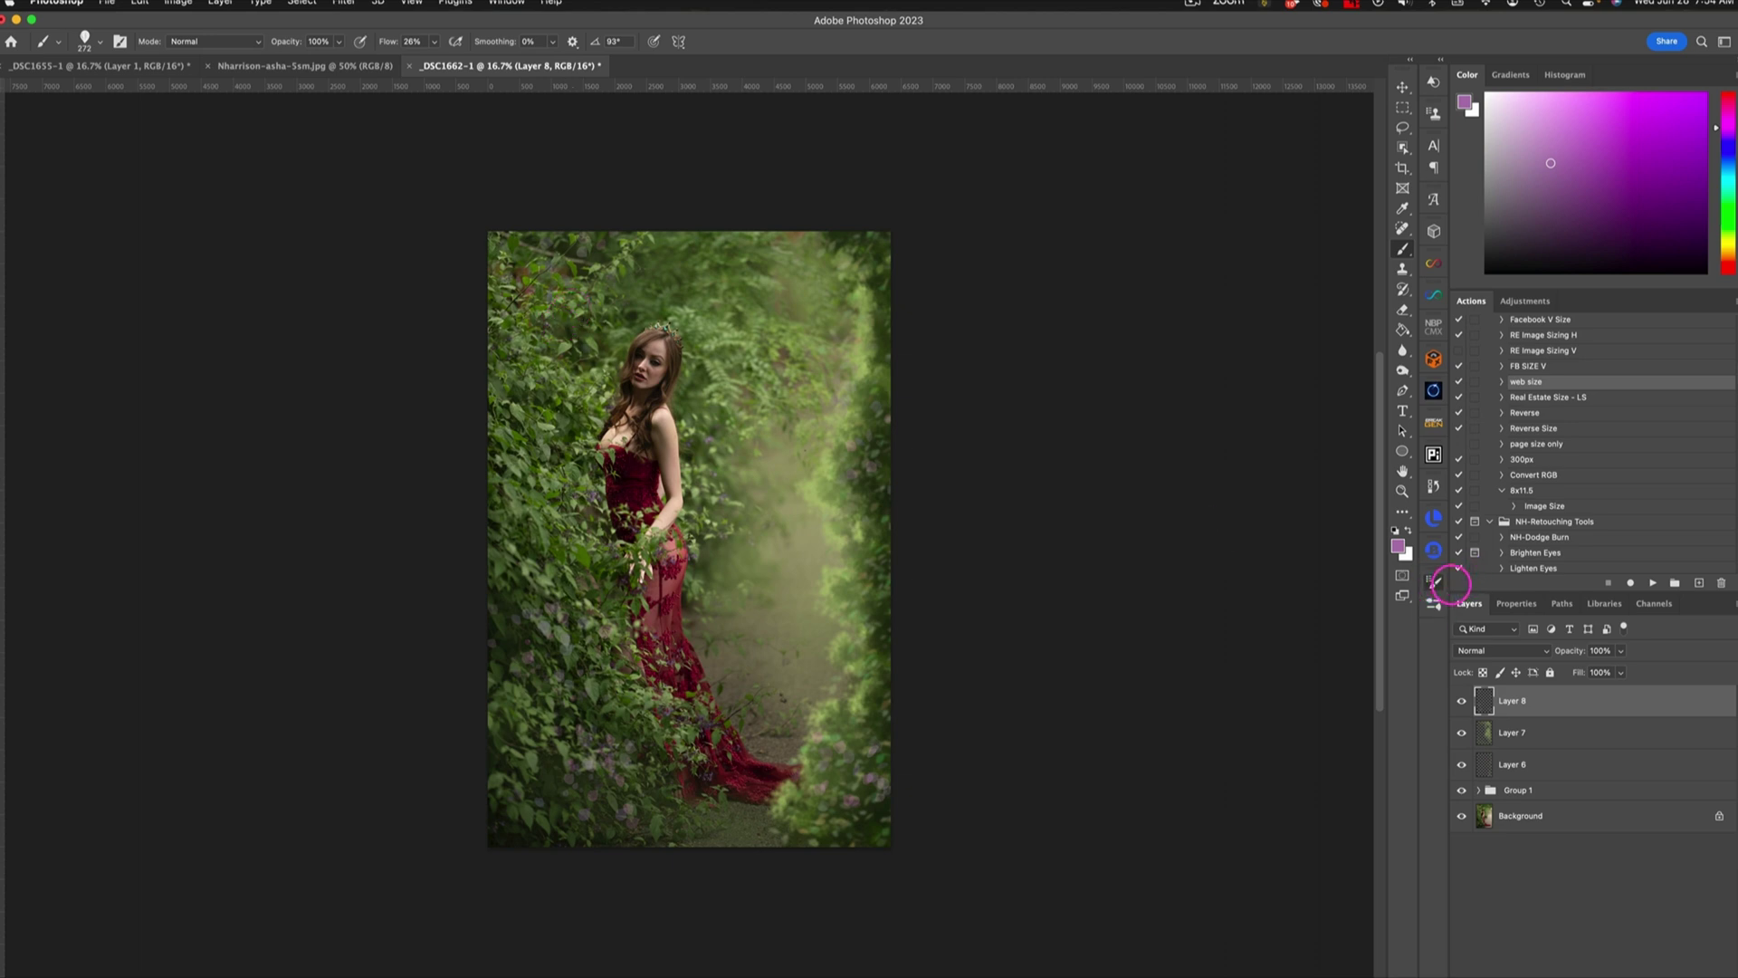
Step: Check the leaf brush's settings, pick a brighter purple and scatter more petals along the added foliage and upper hedge
click(1434, 602)
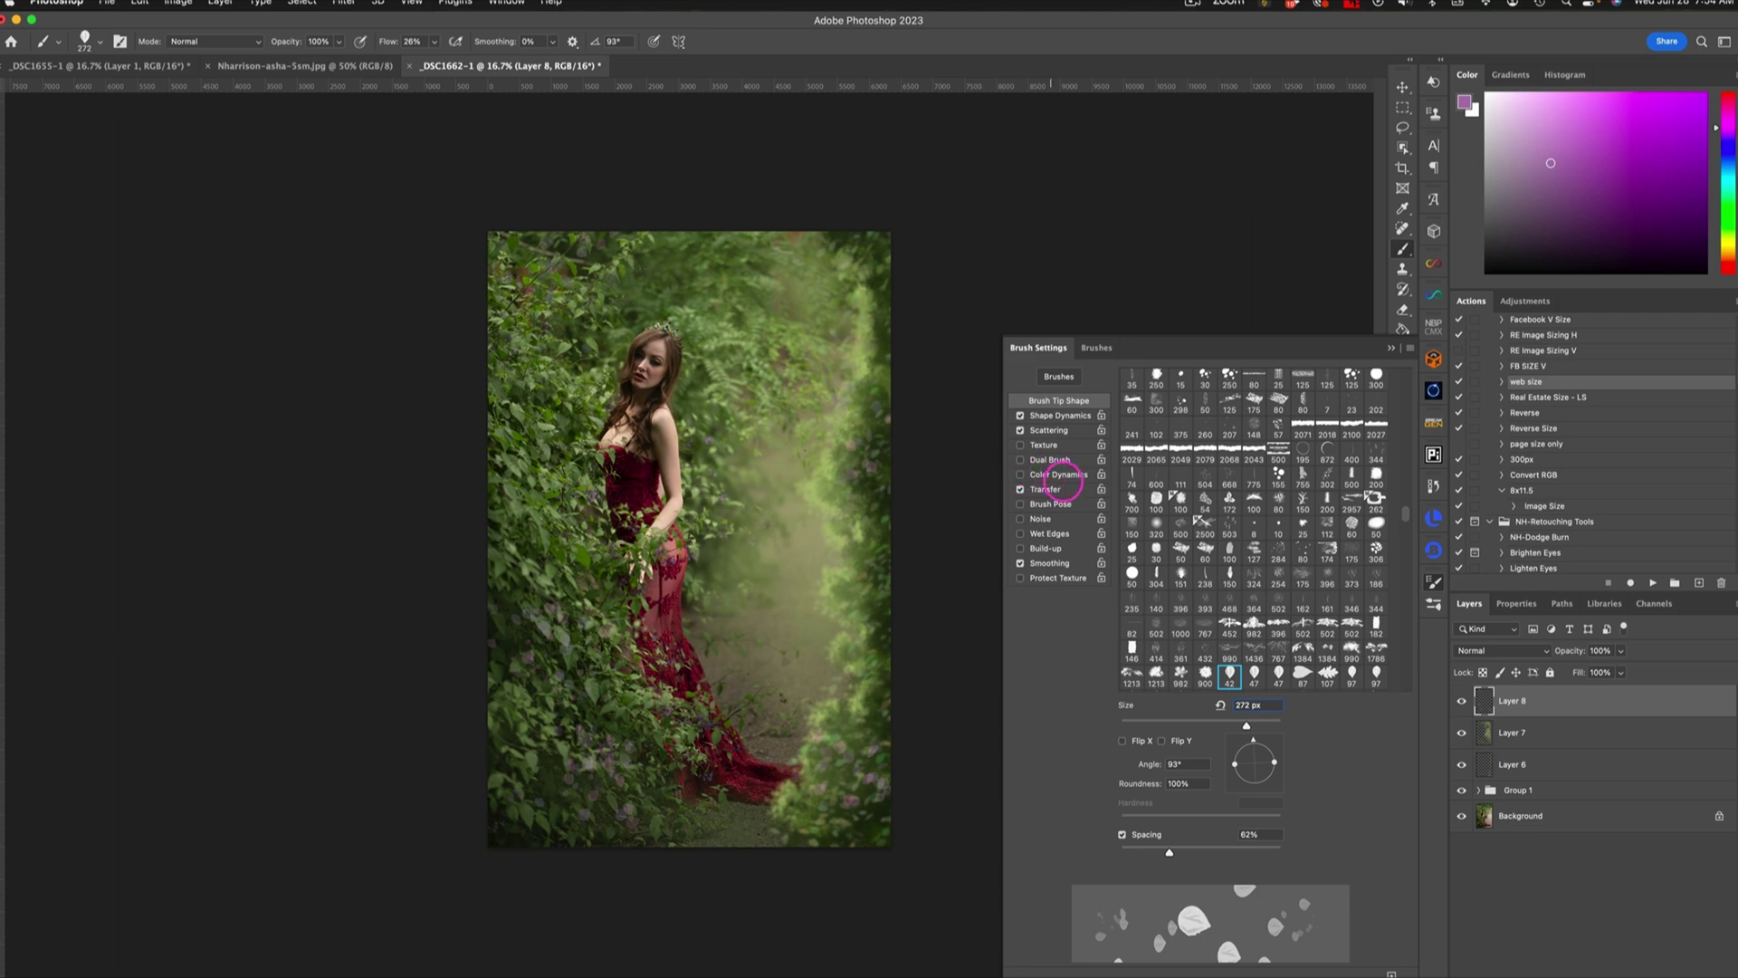
click(1390, 348)
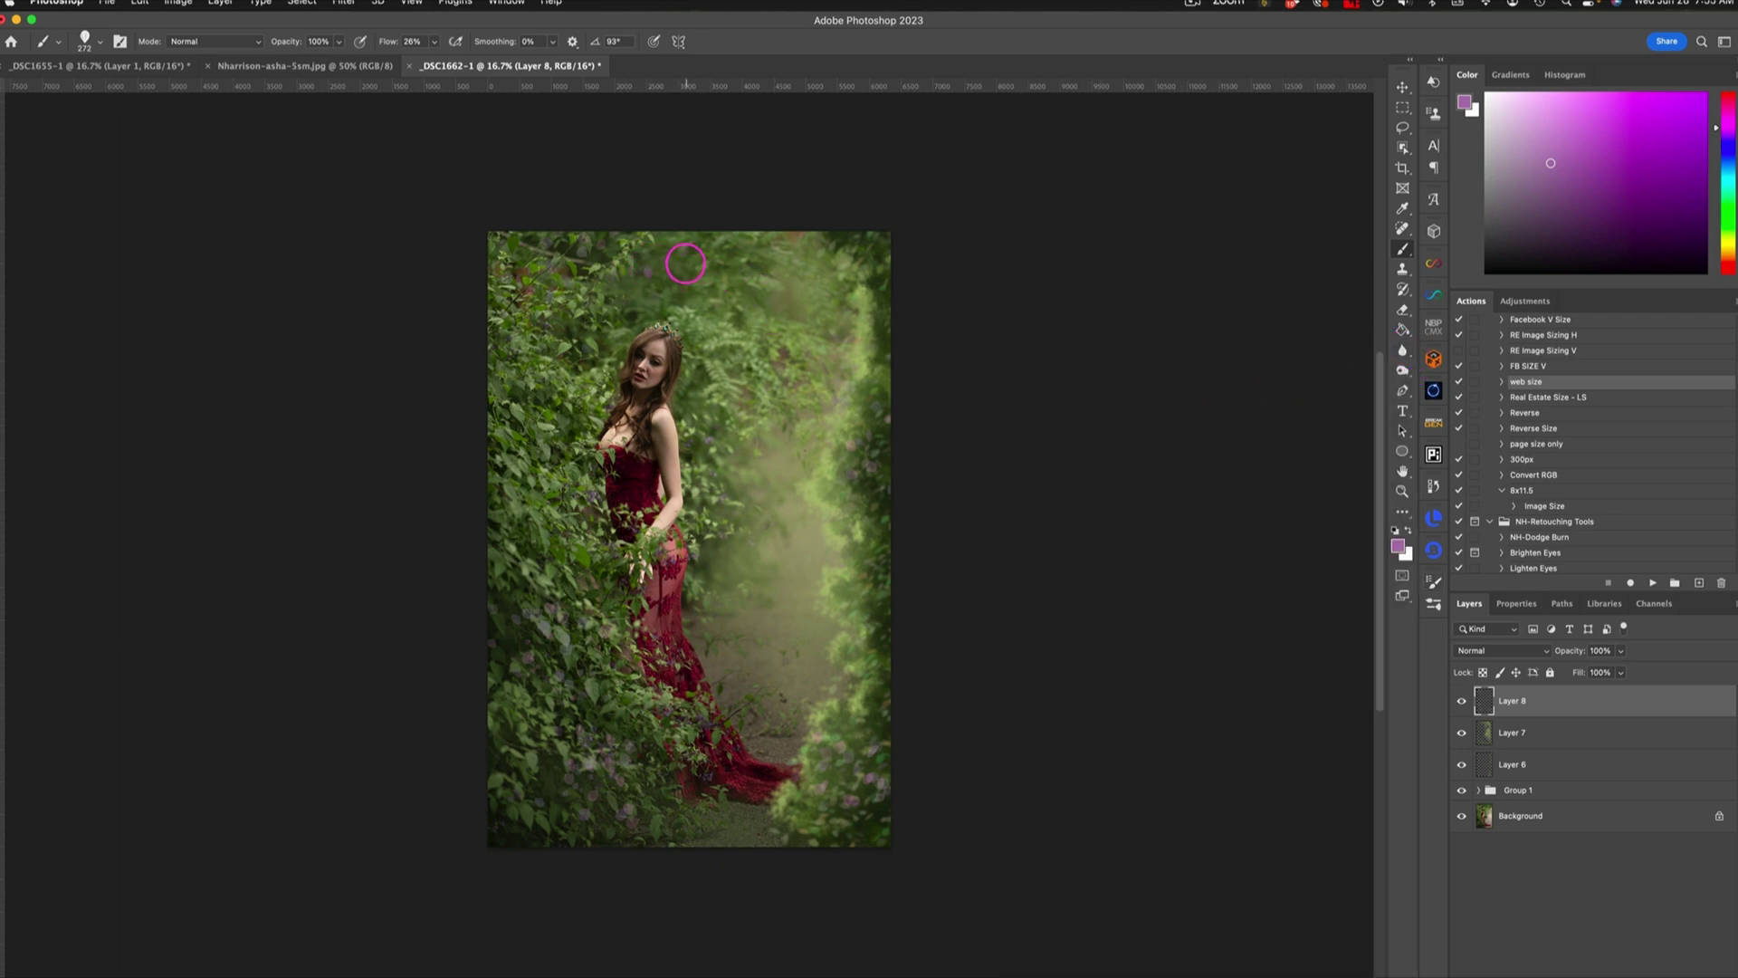
click(1563, 130)
mouse_move(943, 372)
mouse_down()
mouse_move(880, 418)
mouse_move(897, 467)
mouse_move(866, 482)
mouse_move(896, 516)
mouse_move(873, 529)
mouse_move(894, 570)
mouse_move(873, 616)
mouse_move(894, 668)
mouse_move(866, 663)
mouse_move(894, 722)
mouse_move(862, 738)
mouse_up()
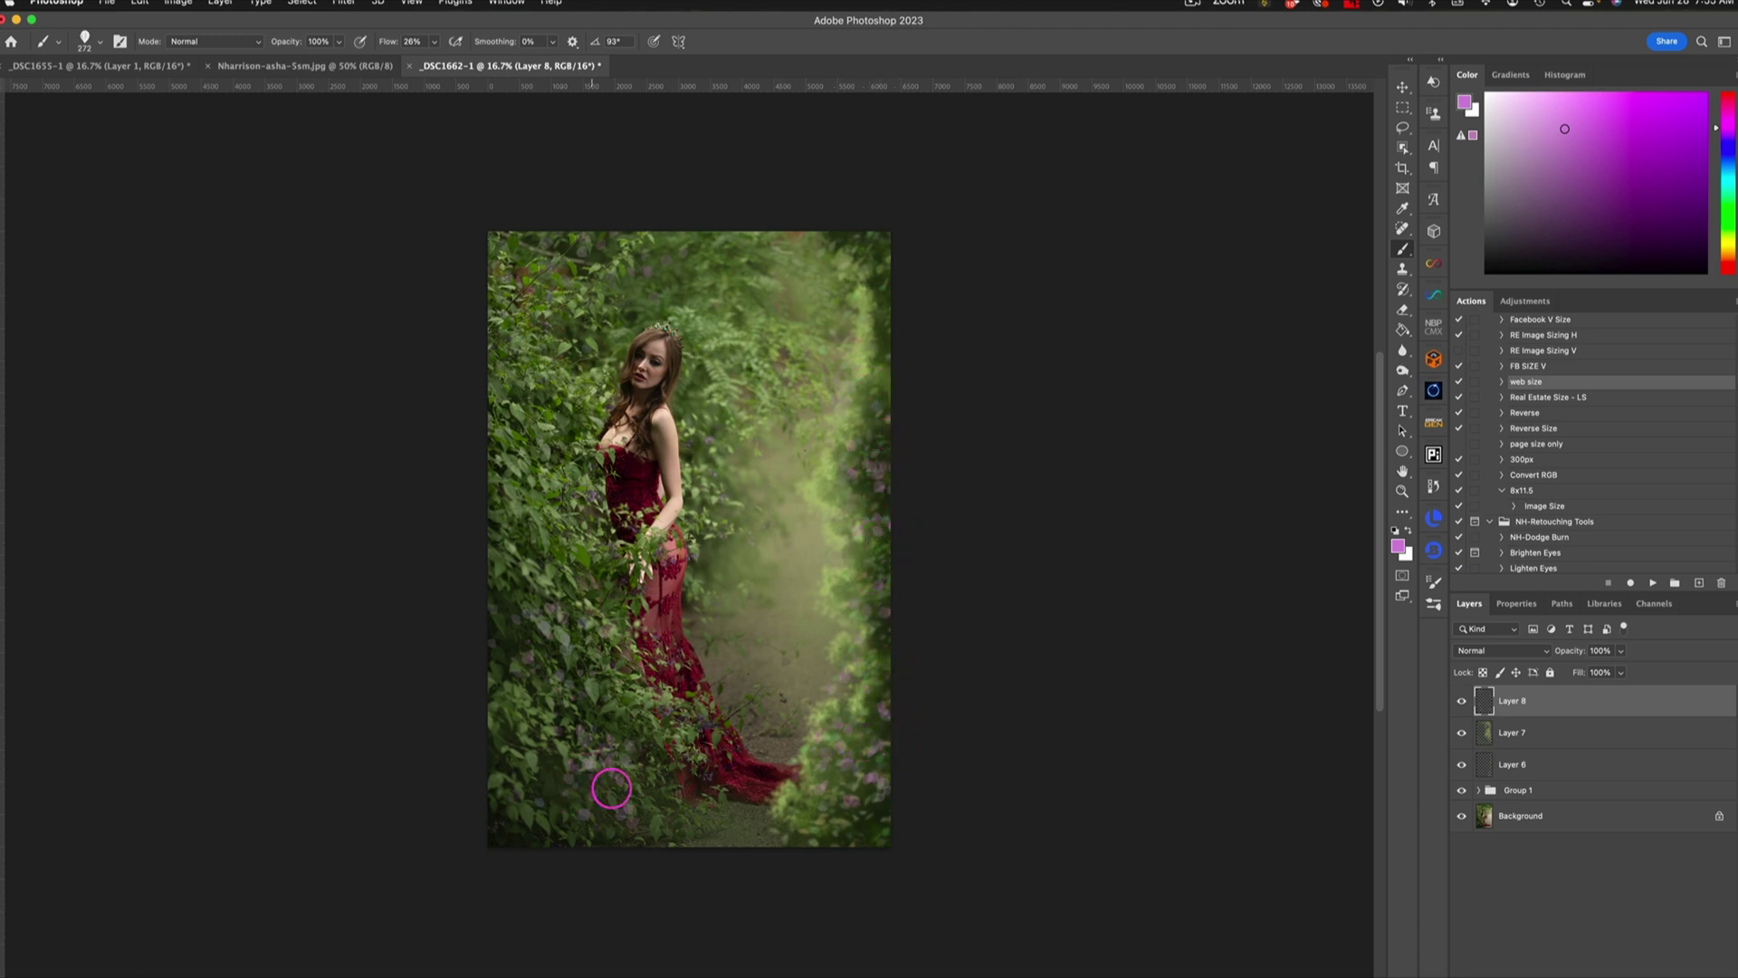
mouse_move(526, 273)
mouse_down()
mouse_move(585, 320)
mouse_move(613, 246)
mouse_move(650, 255)
mouse_move(671, 228)
mouse_move(692, 293)
mouse_up()
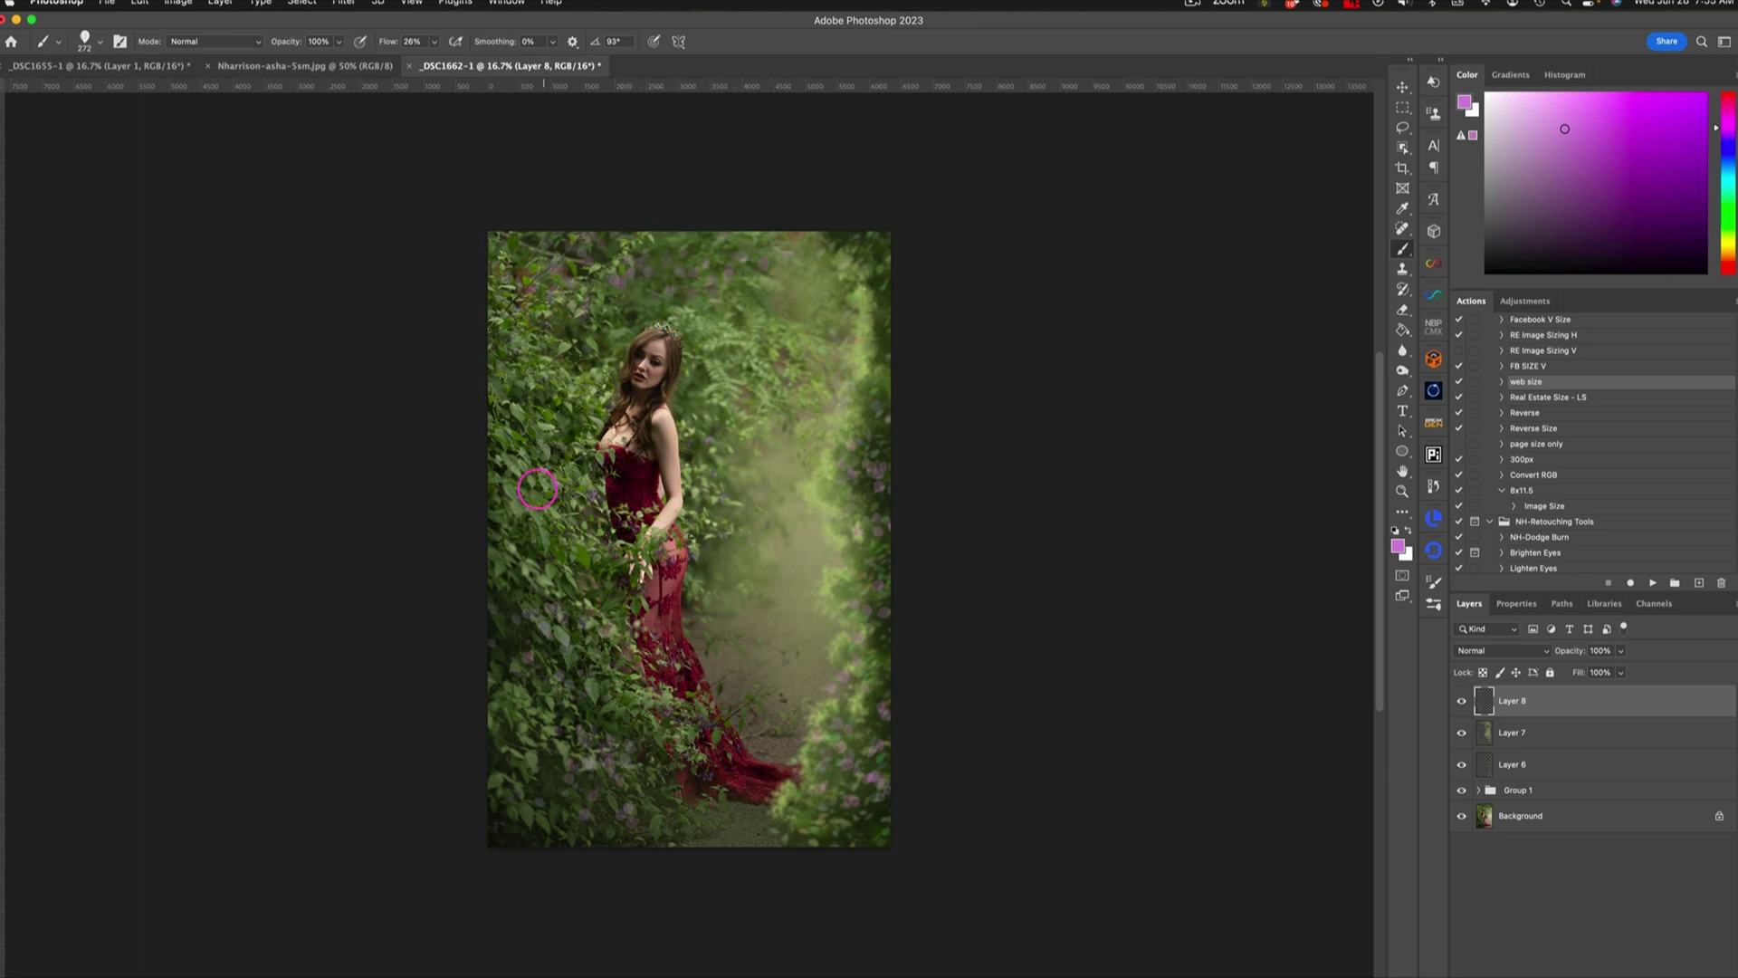
mouse_move(538, 489)
mouse_down()
mouse_move(570, 454)
mouse_move(572, 522)
mouse_move(535, 618)
mouse_move(559, 551)
mouse_up()
Step: Pick a deep purple and scatter darker petals over the lower hedge and the base of the added foliage
click(1637, 181)
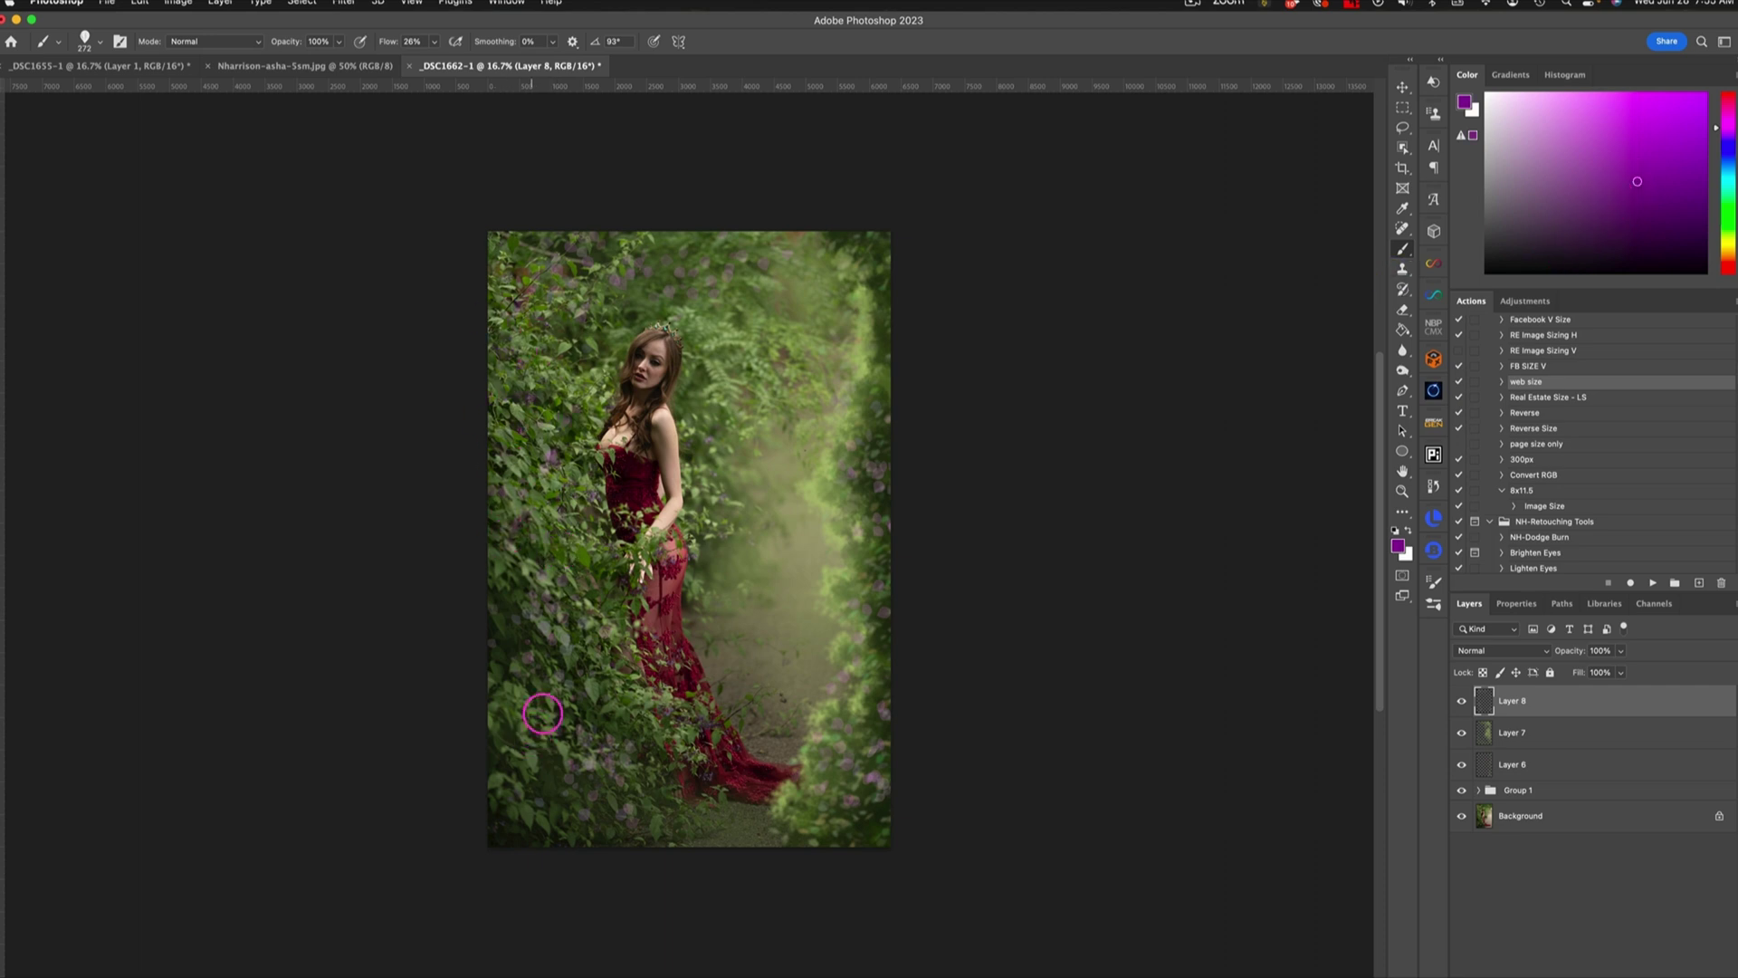
mouse_move(543, 714)
mouse_down()
mouse_move(571, 807)
mouse_move(622, 774)
mouse_up()
drag(868, 811, 807, 822)
Step: Pick a pale pink-purple and add smaller highlight petals along the path edge of the added foliage and near the dress hem
click(1548, 104)
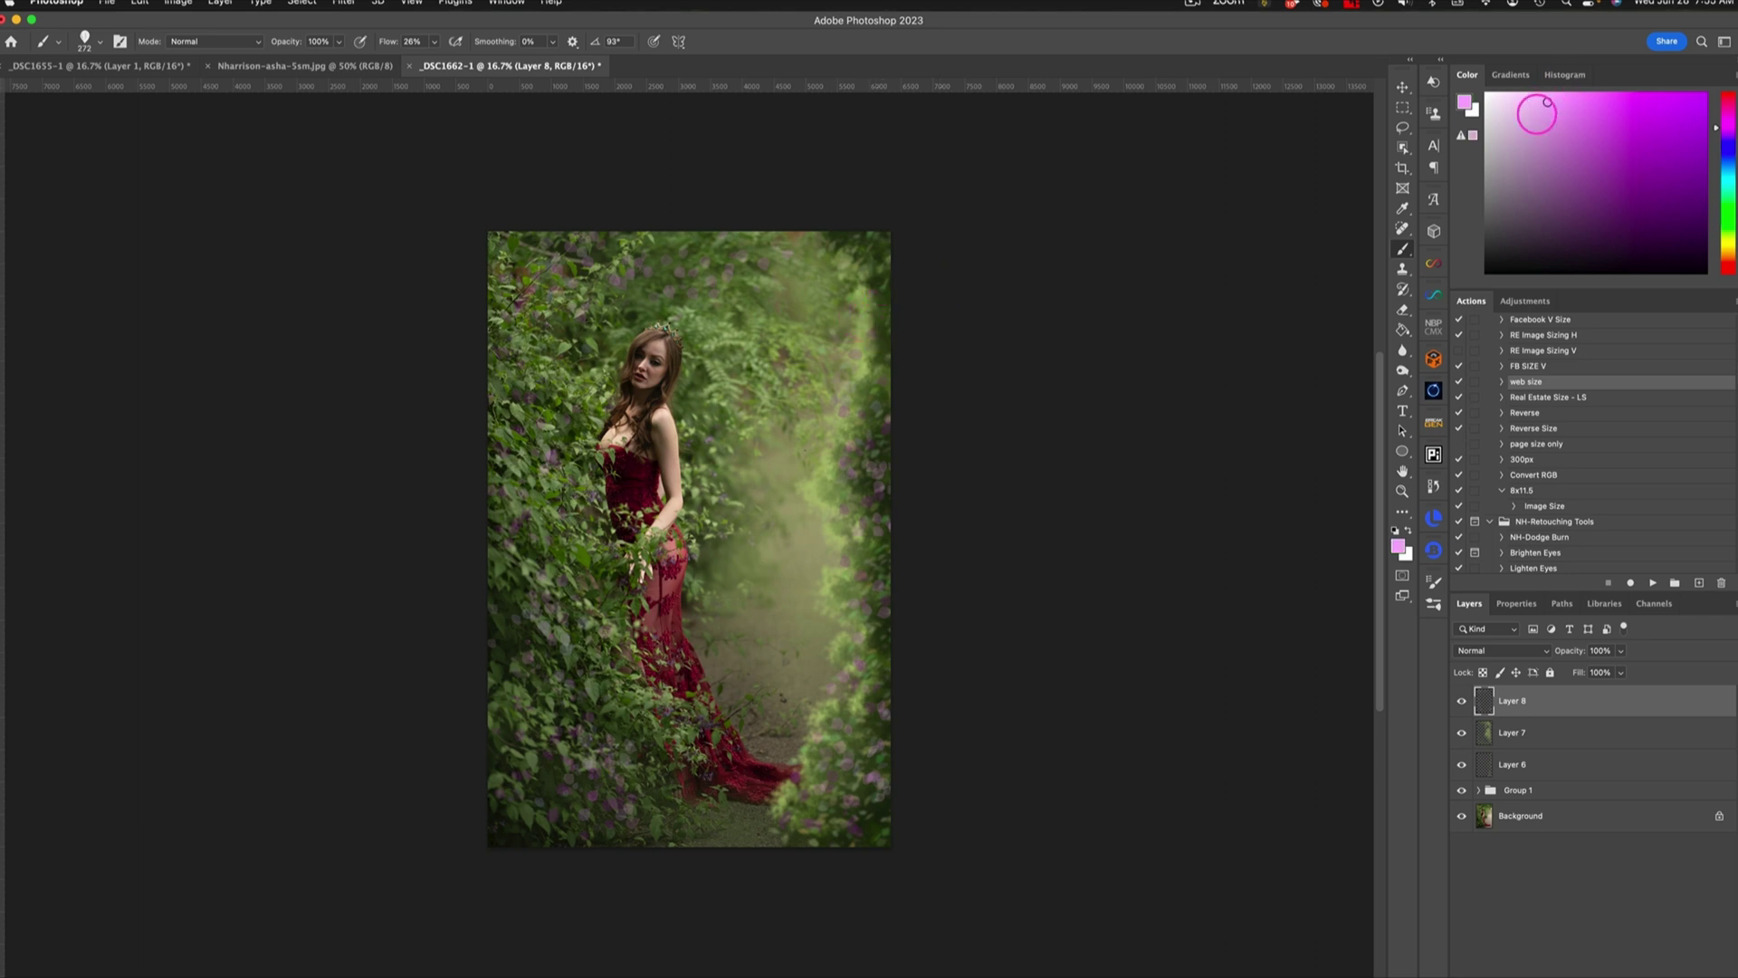
ctrl+alt+drag(838, 293, 822, 293)
drag(654, 769, 679, 788)
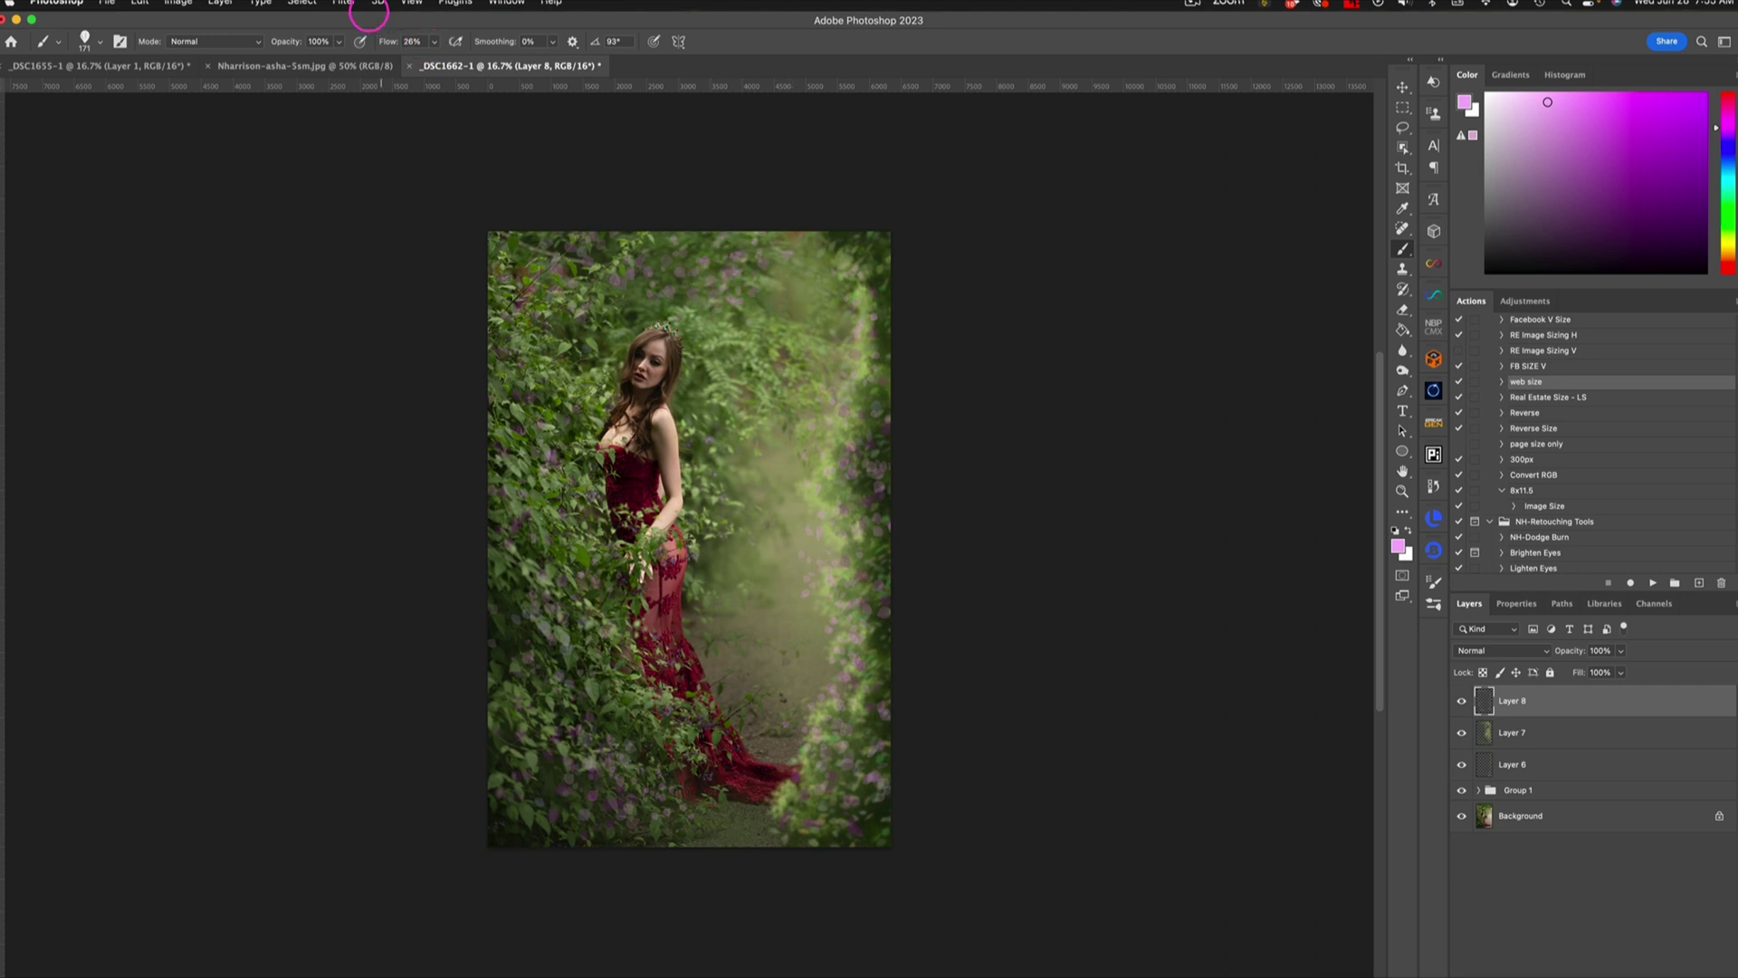
Step: Soften the purple petals on Layer 8 with a Gaussian Blur, raising the radius above 14.8 pixels
click(344, 3)
mouse_move(408, 158)
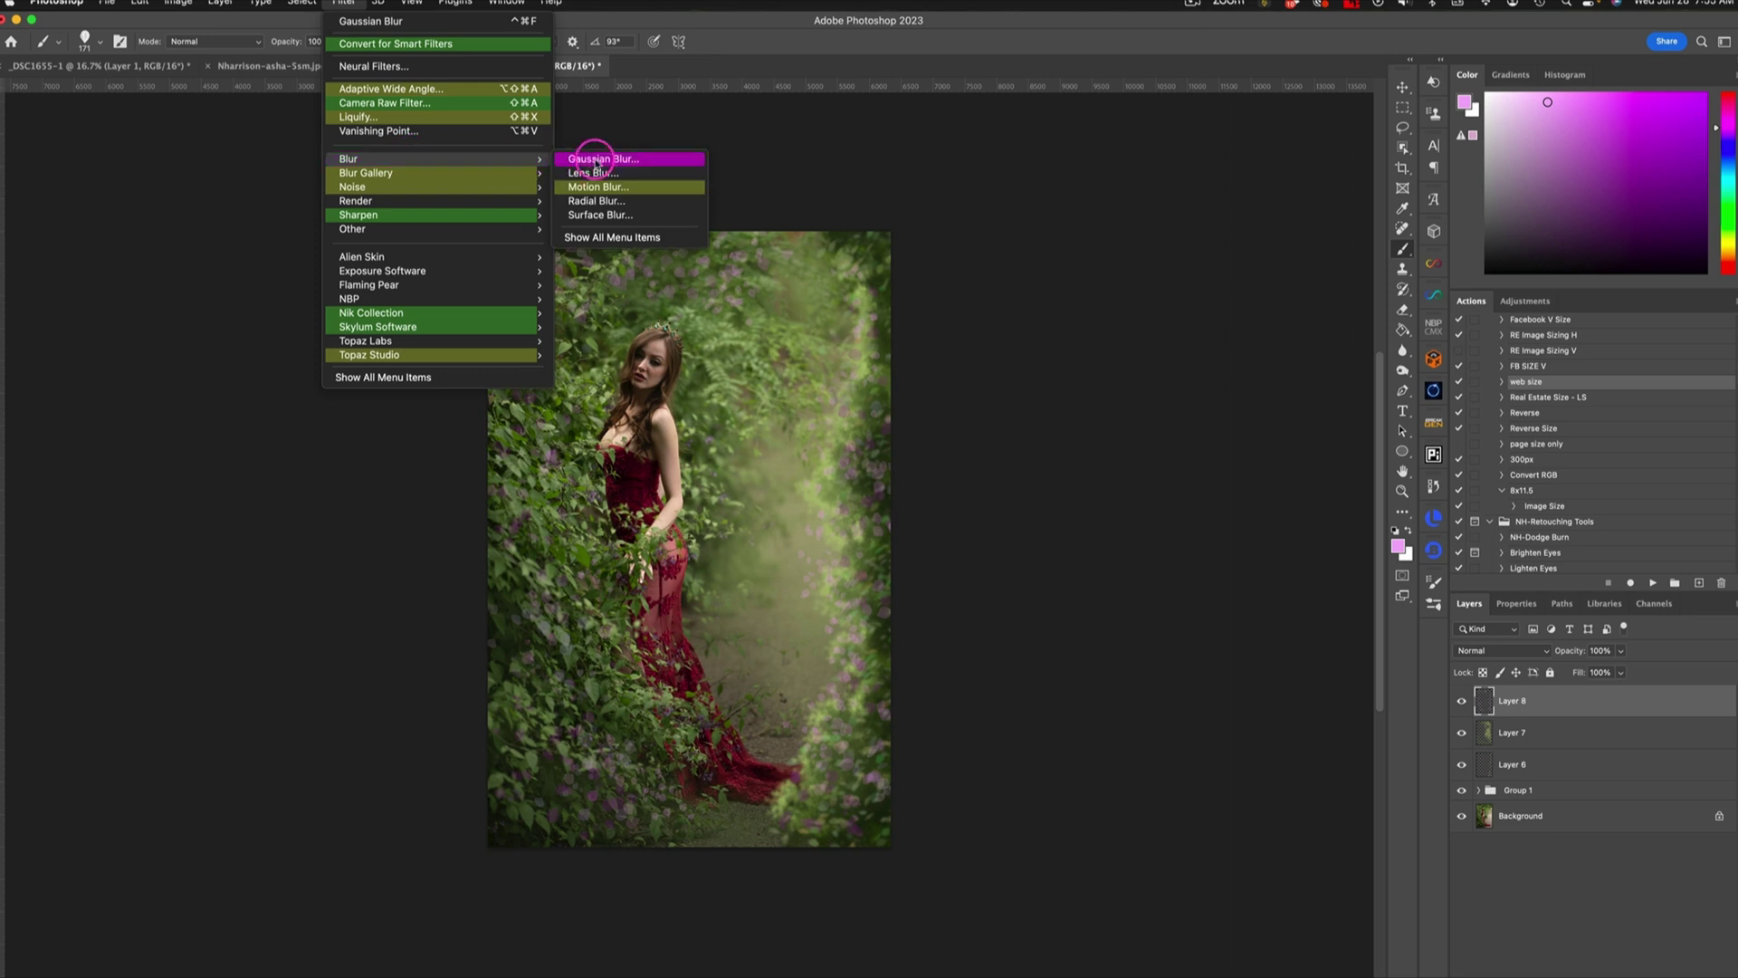
click(594, 161)
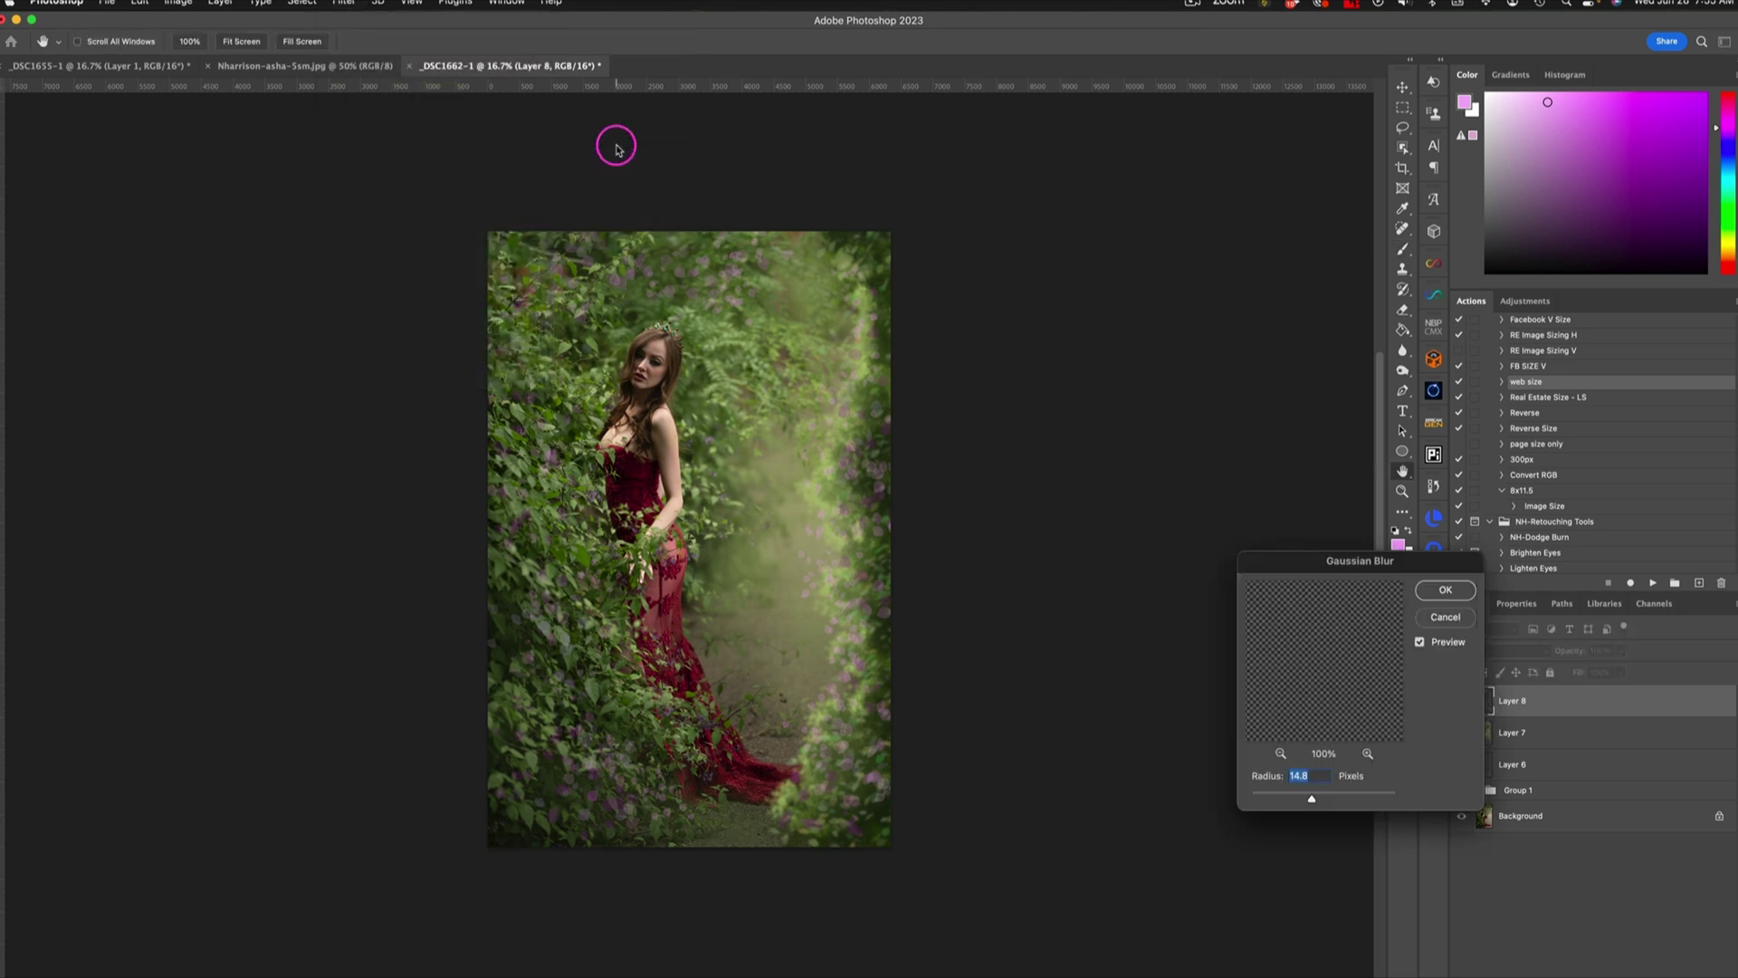
drag(1312, 798, 1325, 802)
click(1445, 589)
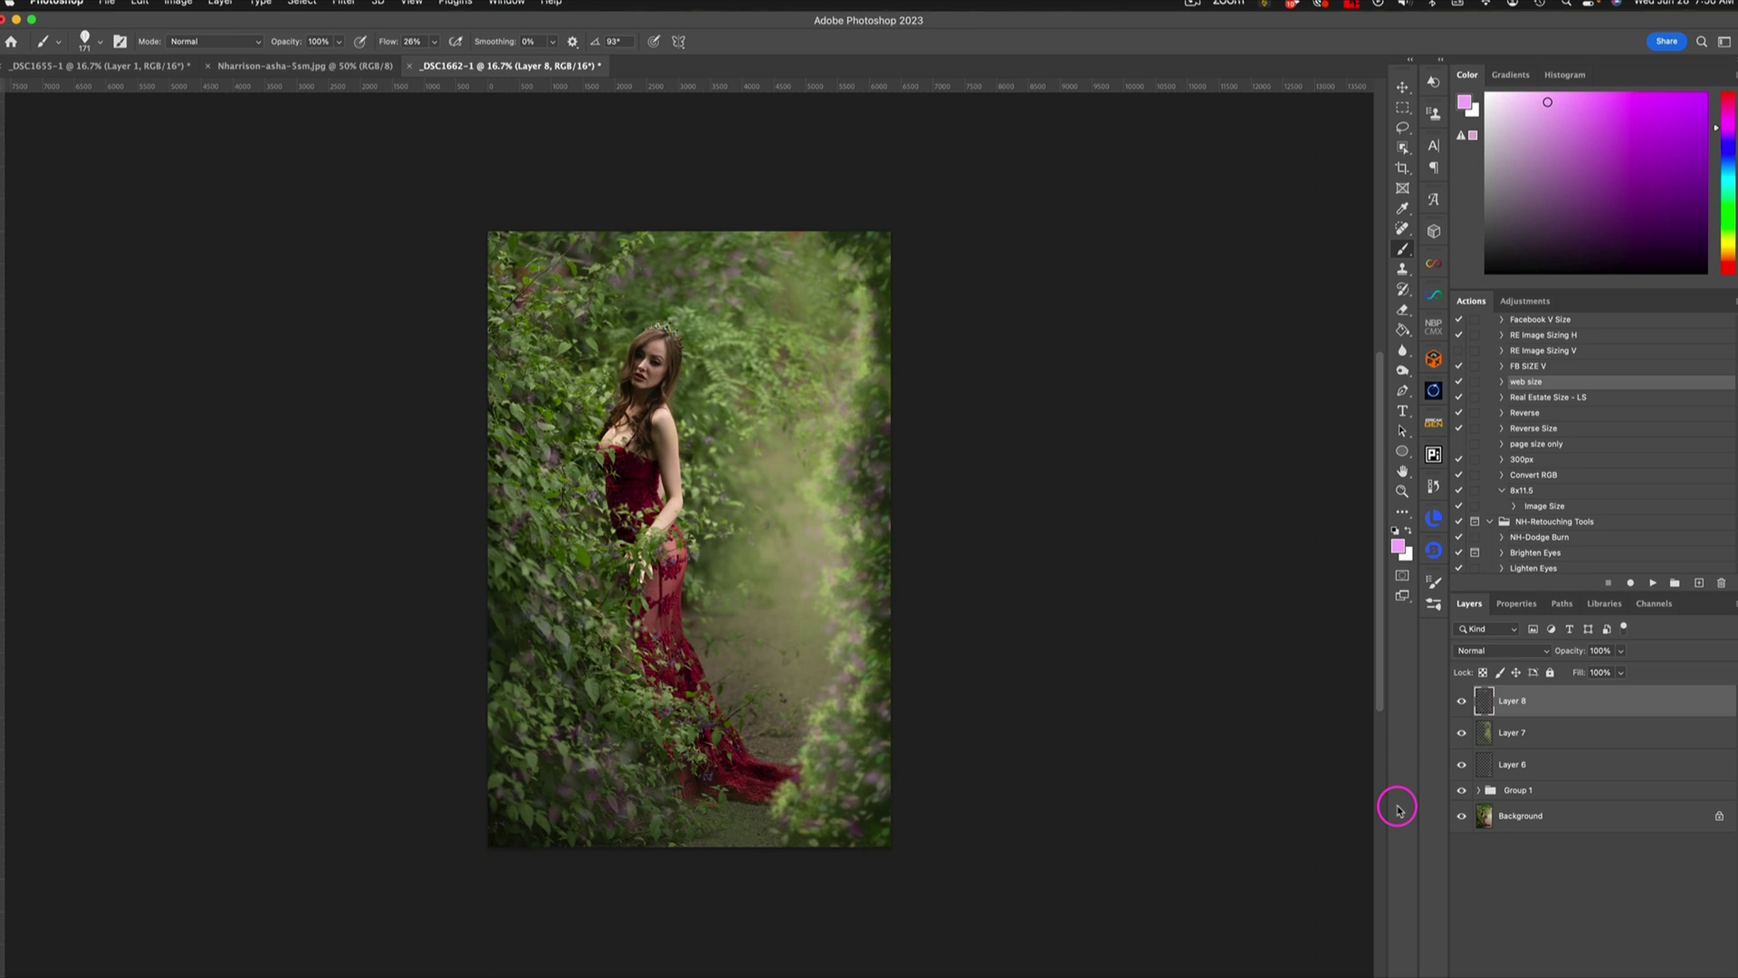
Step: Add a darkening Curves adjustment with a midtone point at input 153, output 120, and invert its mask to black
click(1660, 977)
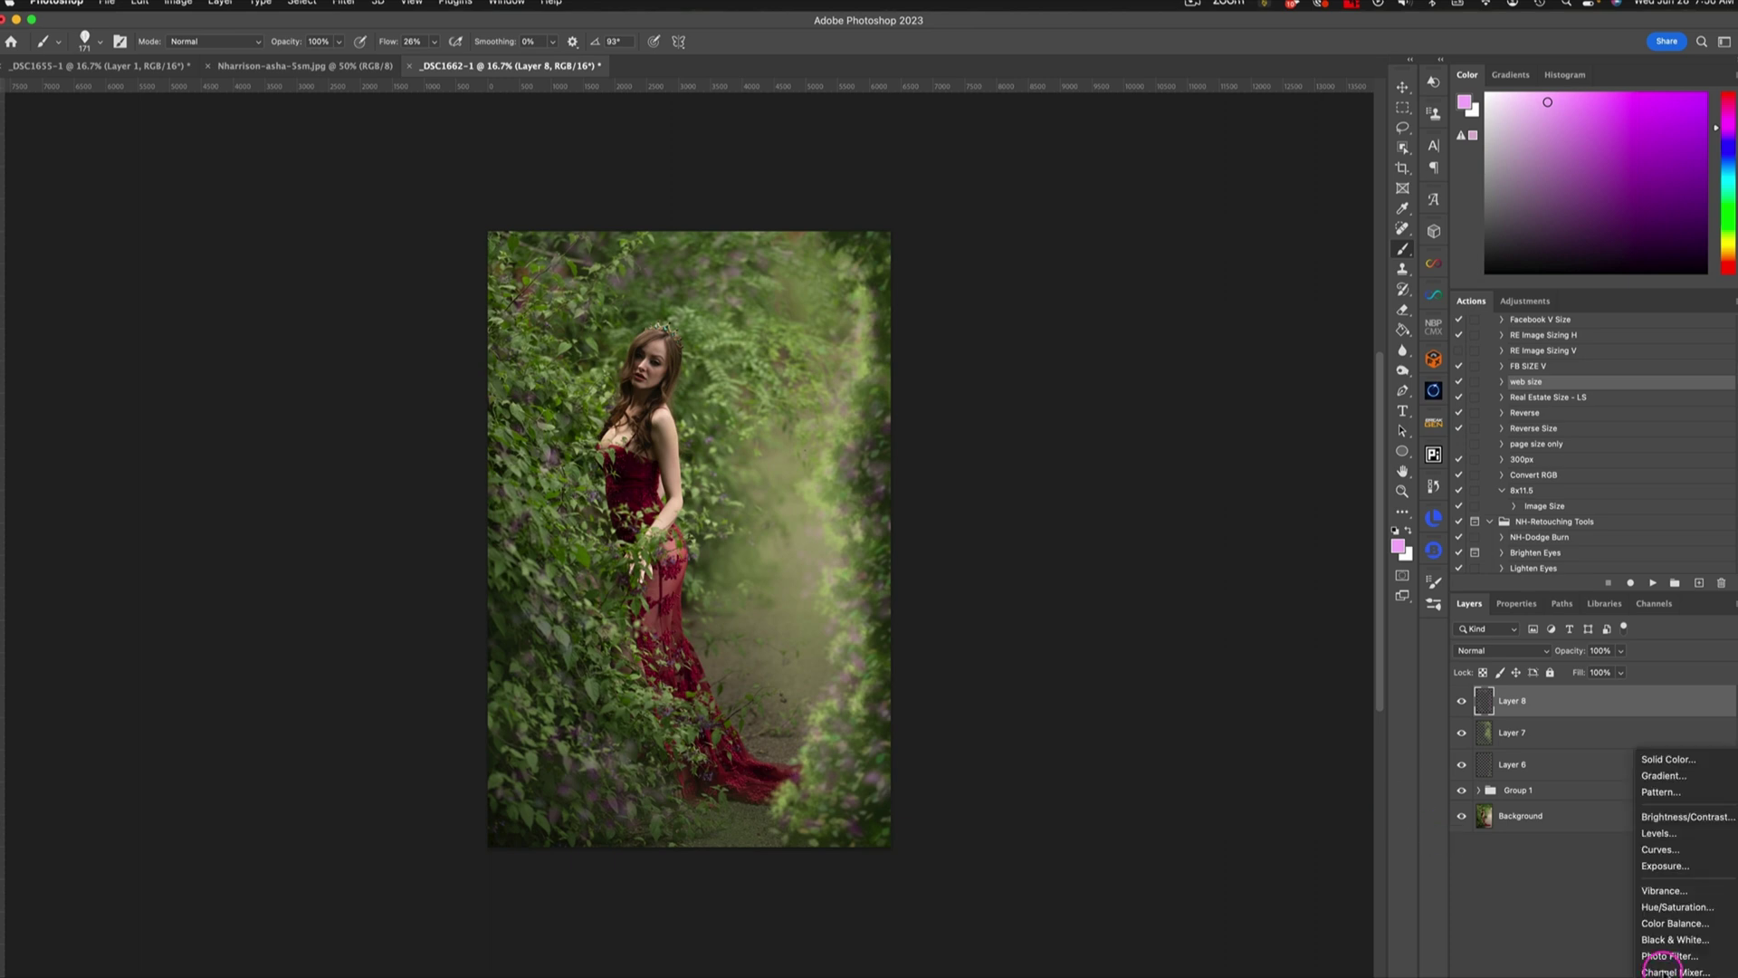
click(1669, 841)
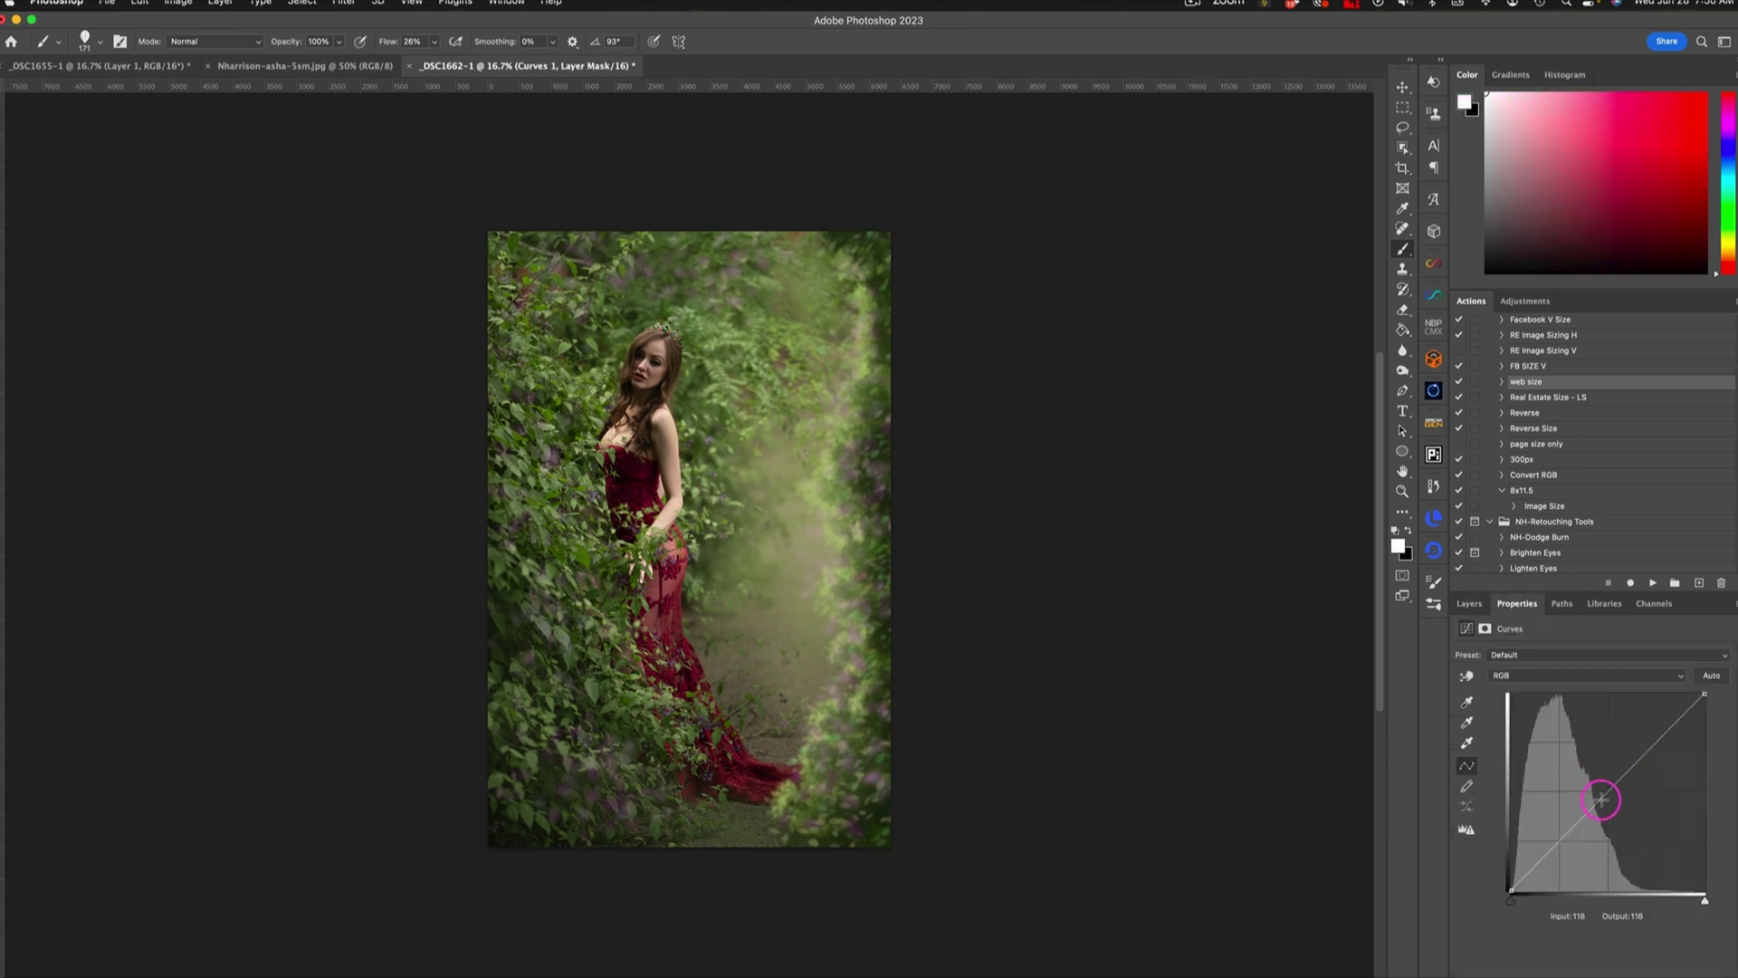
drag(1602, 797, 1620, 796)
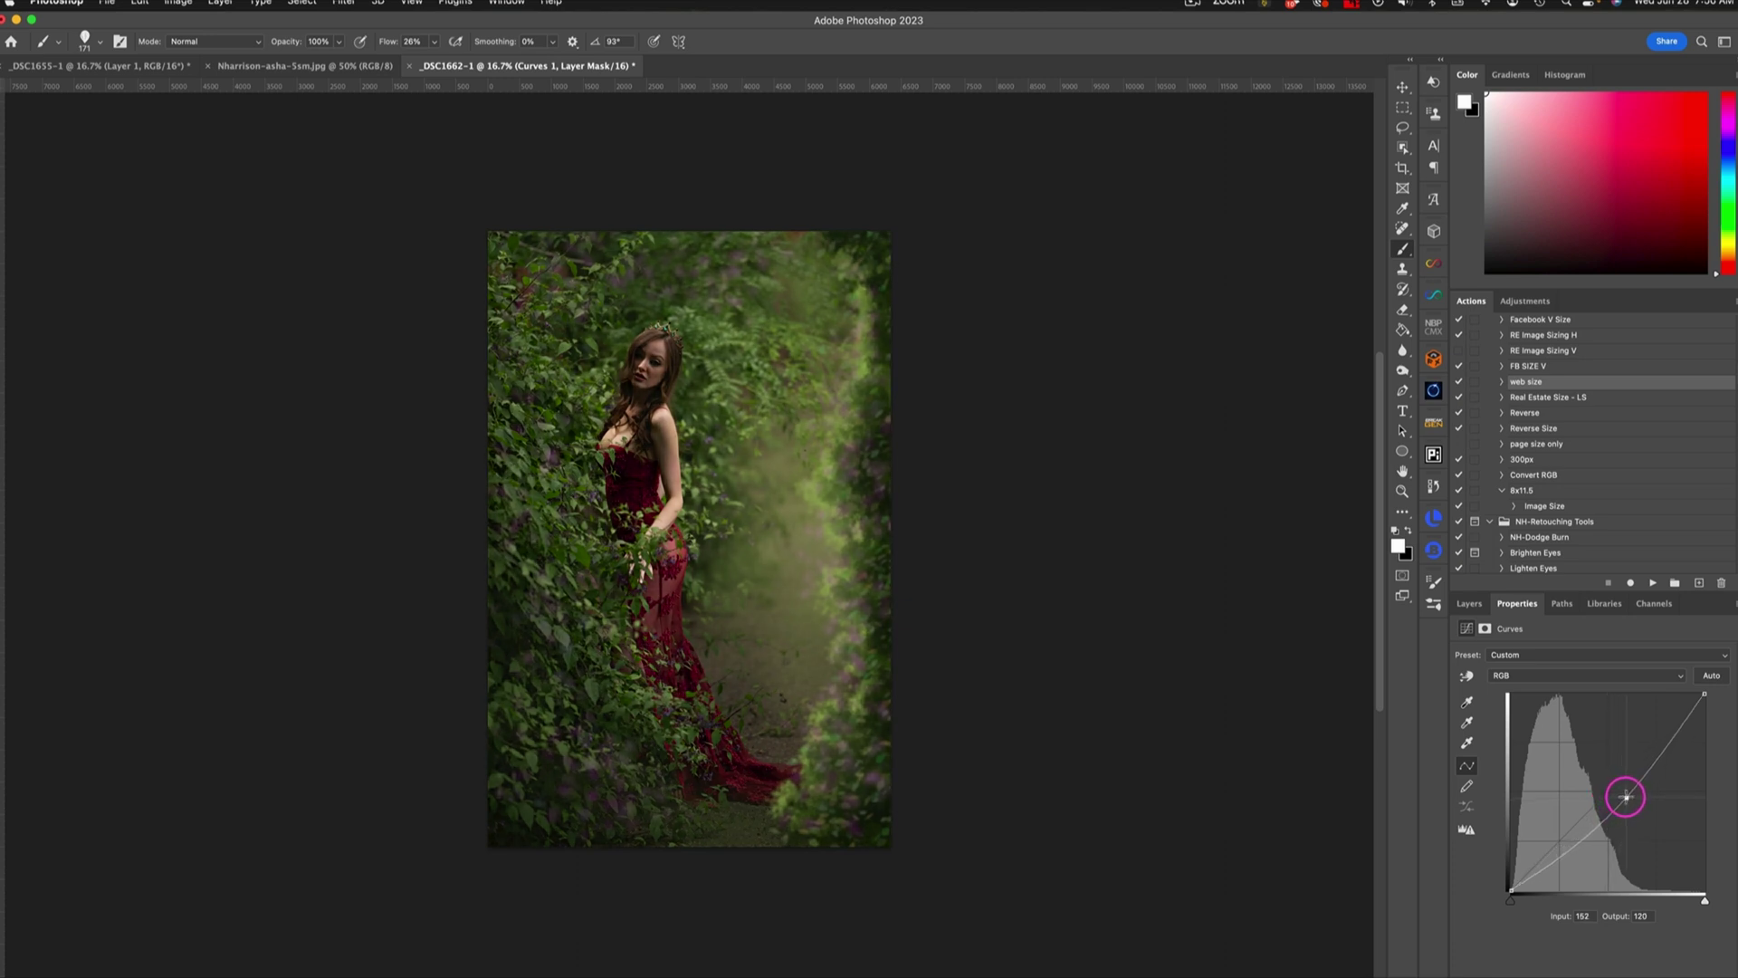
click(1478, 604)
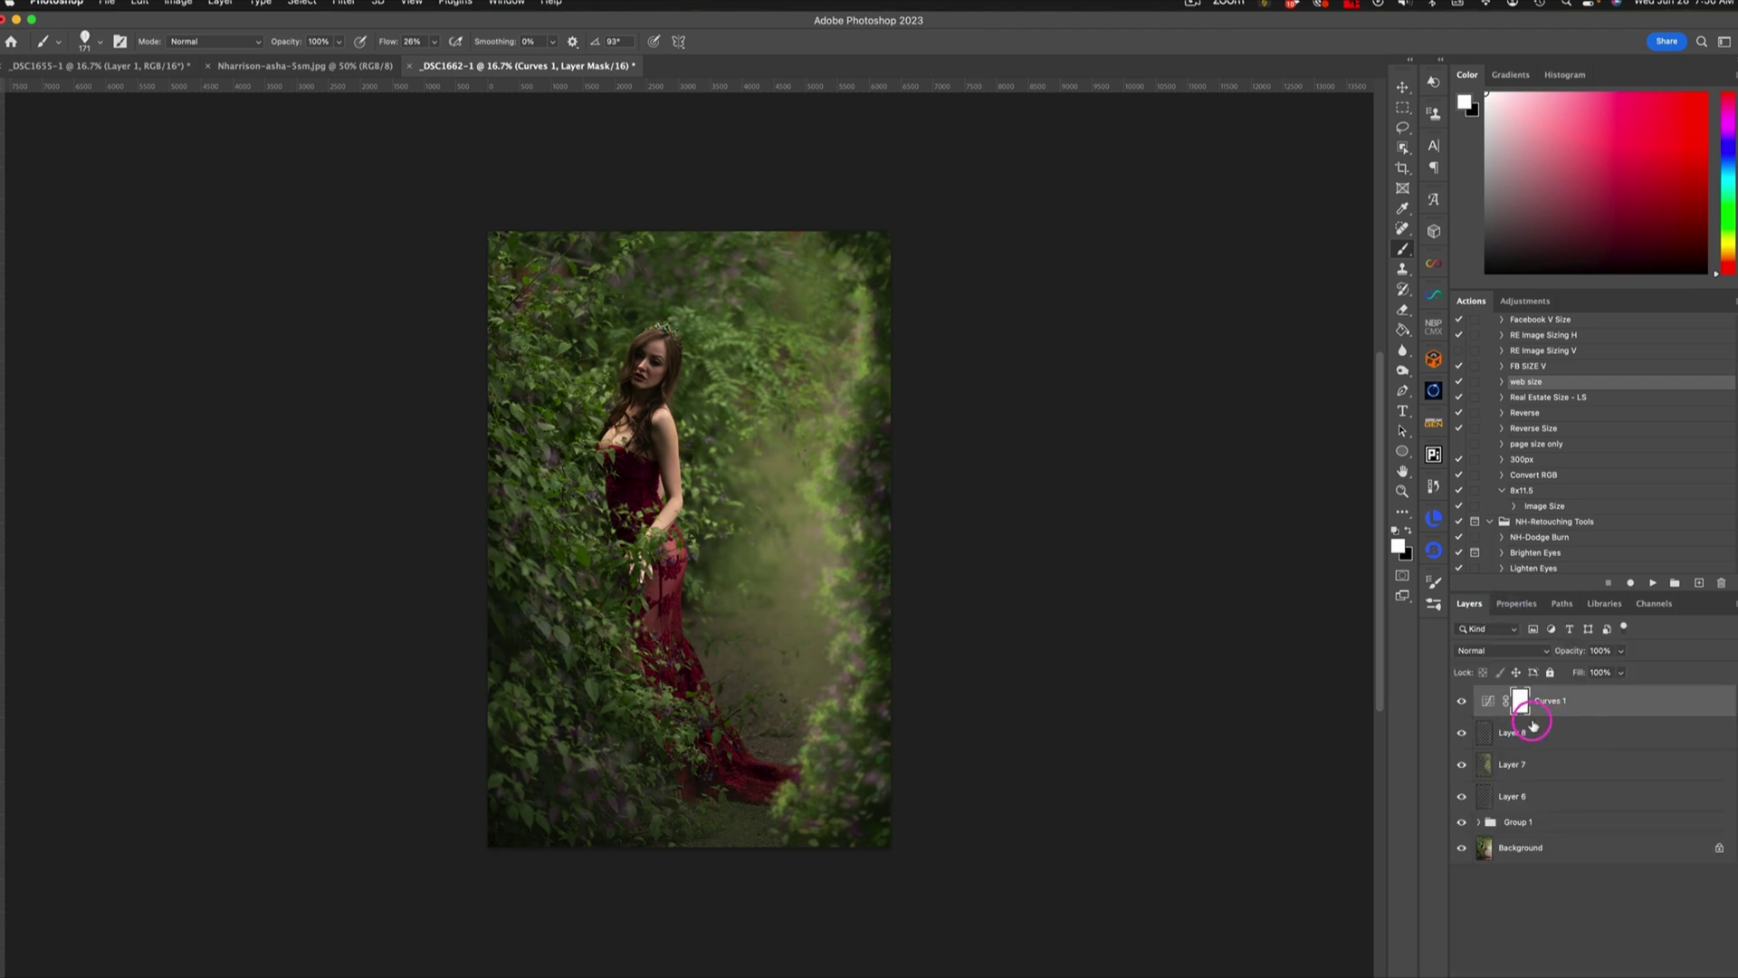
key(super+i)
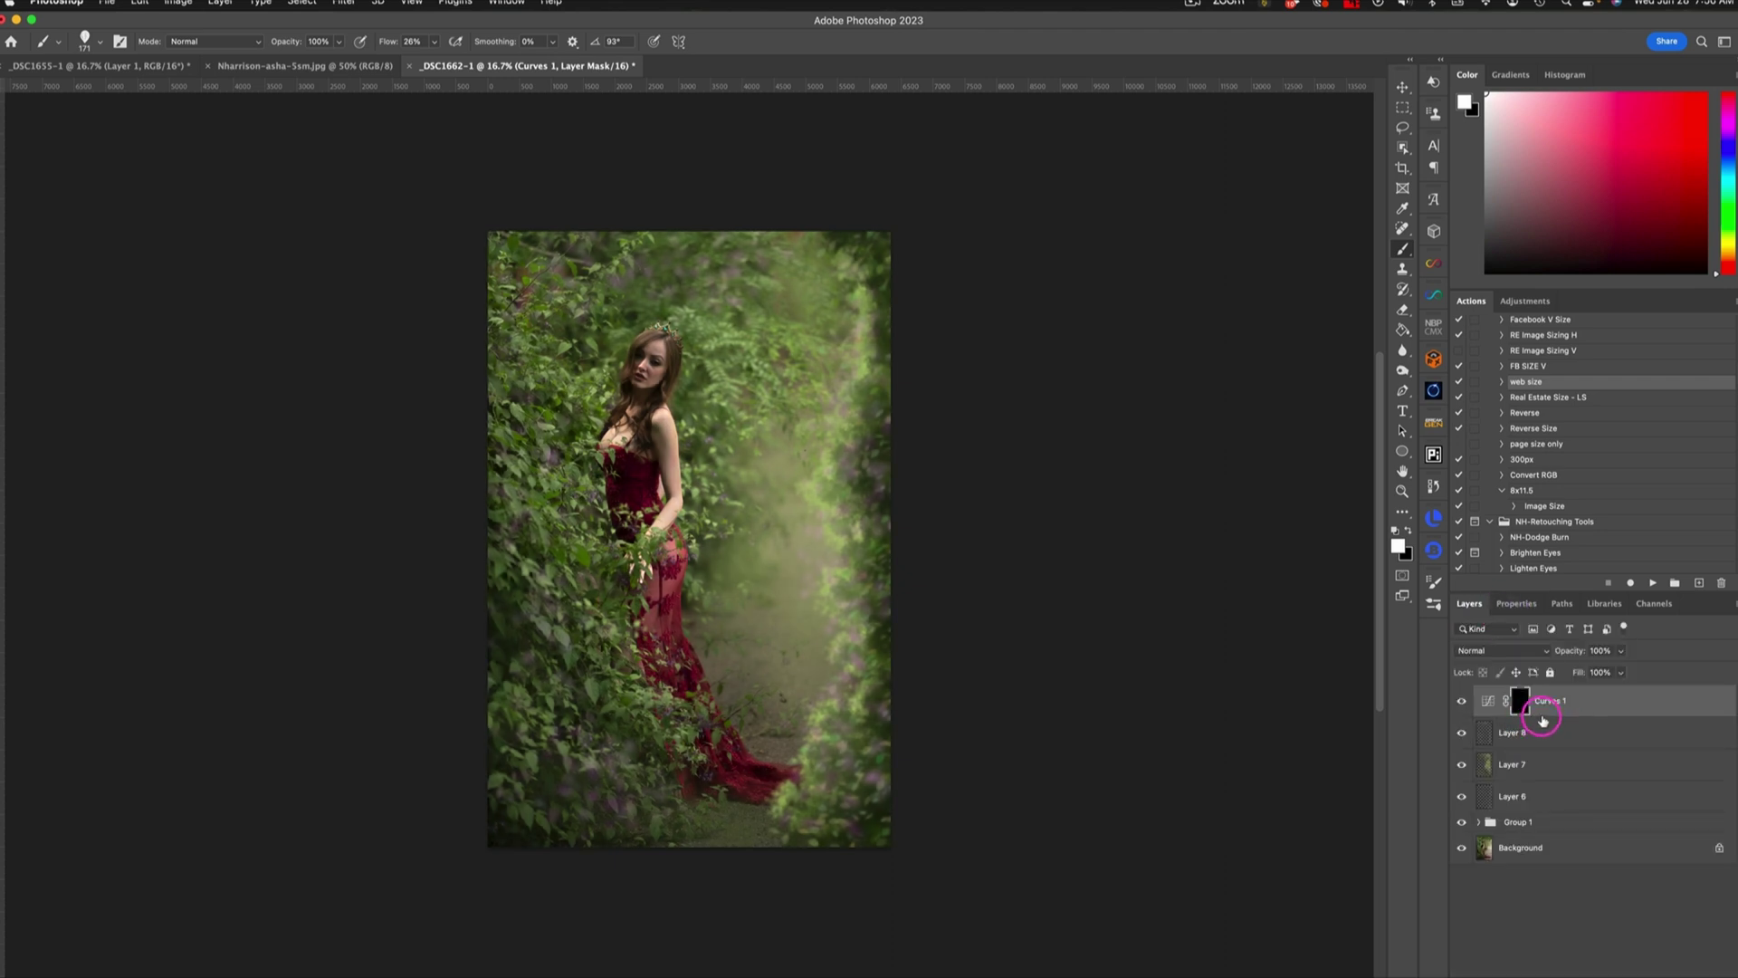
Step: Paint white on the Curves mask with a large soft round brush to darken the added foliage and the hedge's outer edges
ctrl+alt+drag(829, 523, 886, 523)
click(1435, 604)
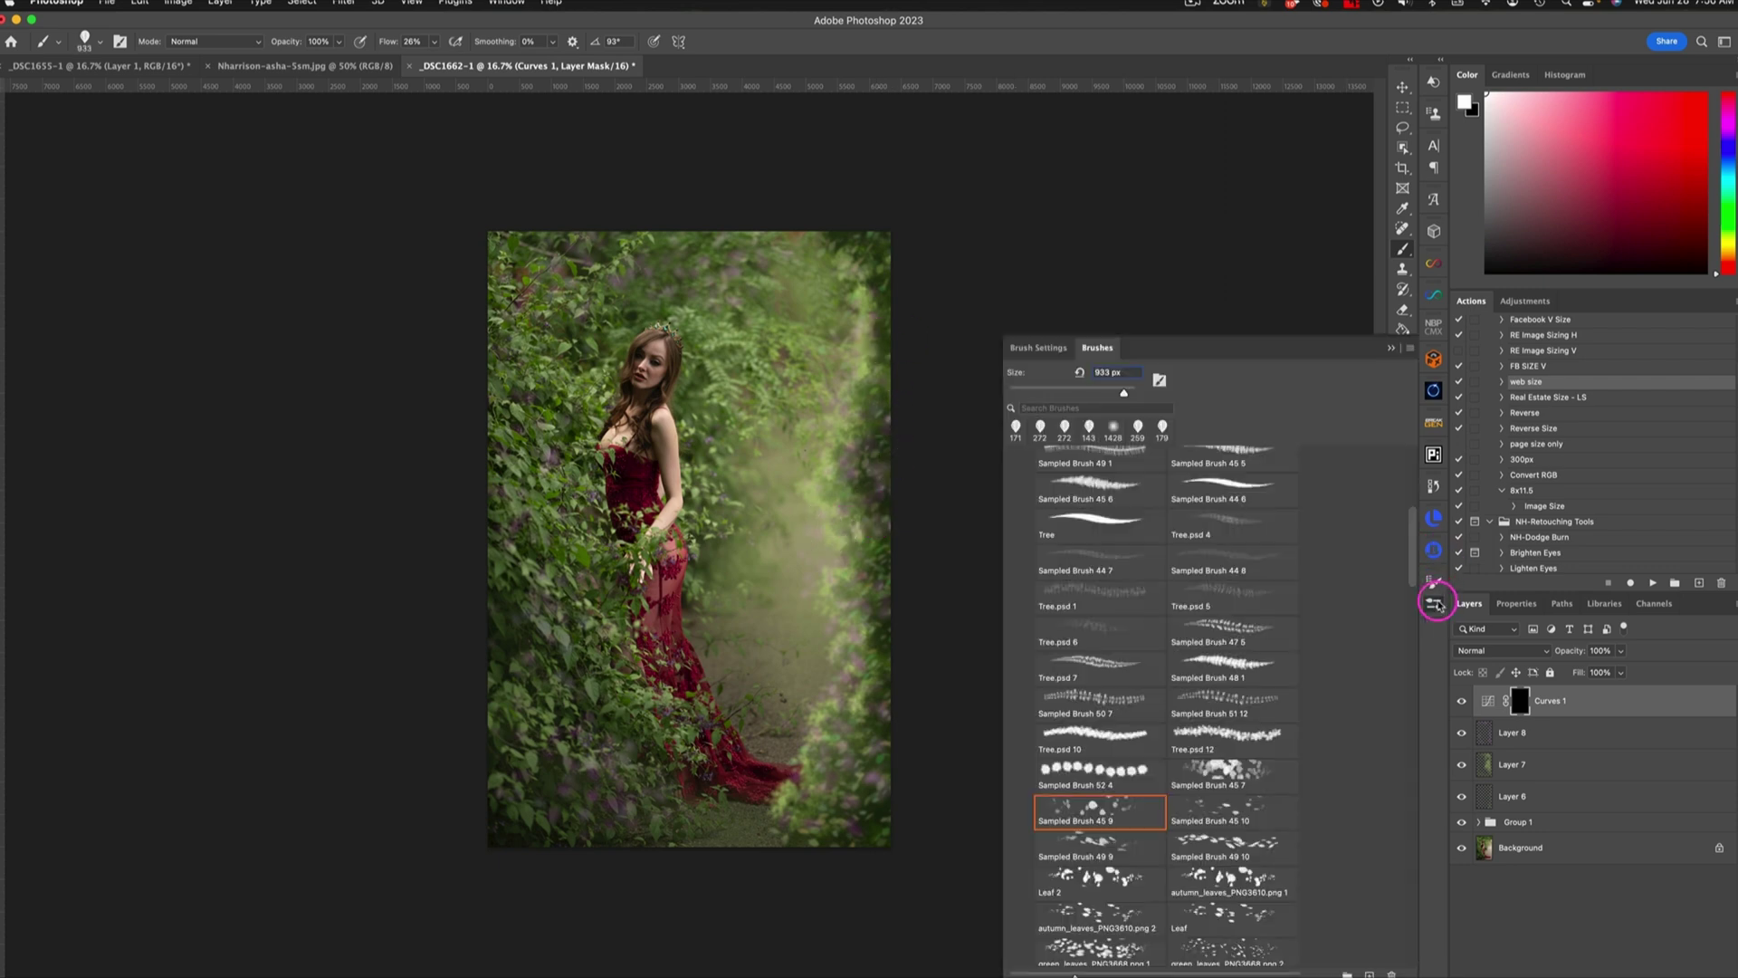
click(1113, 425)
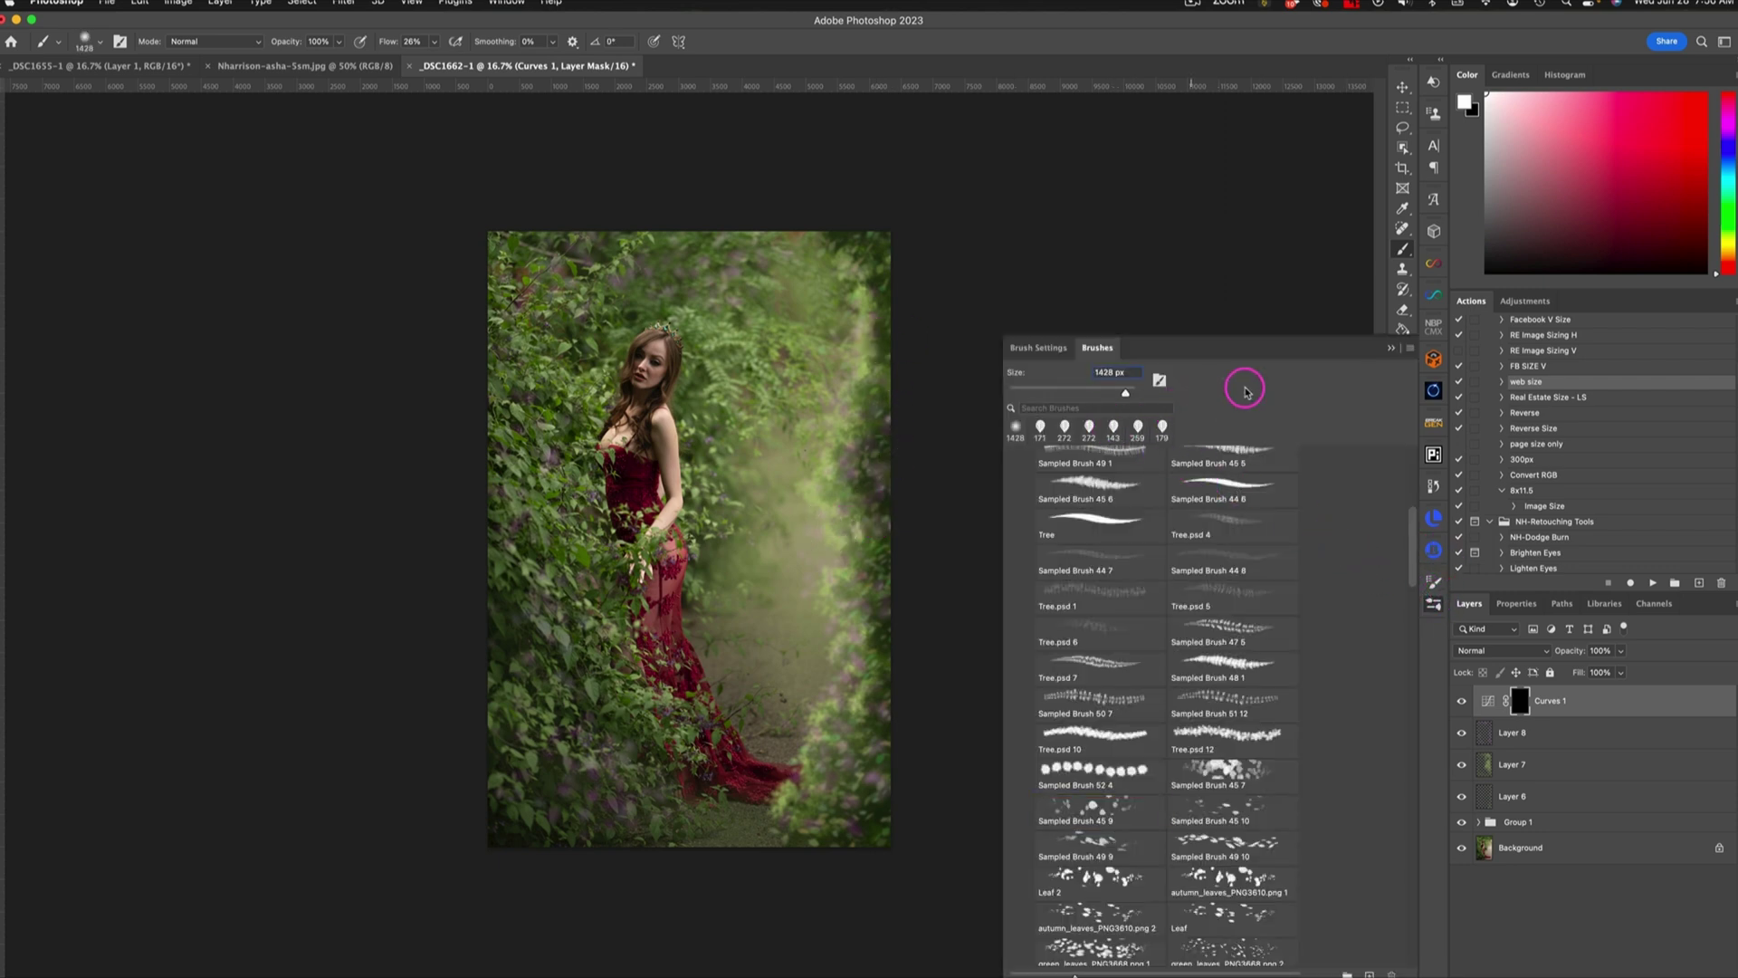
click(1396, 358)
mouse_move(824, 546)
mouse_down()
mouse_move(881, 548)
mouse_move(848, 418)
mouse_move(862, 408)
mouse_move(830, 476)
mouse_move(812, 434)
mouse_move(840, 341)
mouse_move(802, 247)
mouse_move(822, 335)
mouse_move(822, 567)
mouse_move(831, 503)
mouse_move(793, 506)
mouse_move(867, 520)
mouse_move(837, 512)
mouse_move(806, 537)
mouse_move(840, 639)
mouse_move(750, 620)
mouse_move(799, 670)
mouse_move(832, 672)
mouse_move(830, 764)
mouse_move(801, 794)
mouse_move(844, 674)
mouse_move(857, 316)
mouse_move(831, 257)
mouse_move(709, 271)
mouse_move(651, 241)
mouse_move(534, 248)
mouse_up()
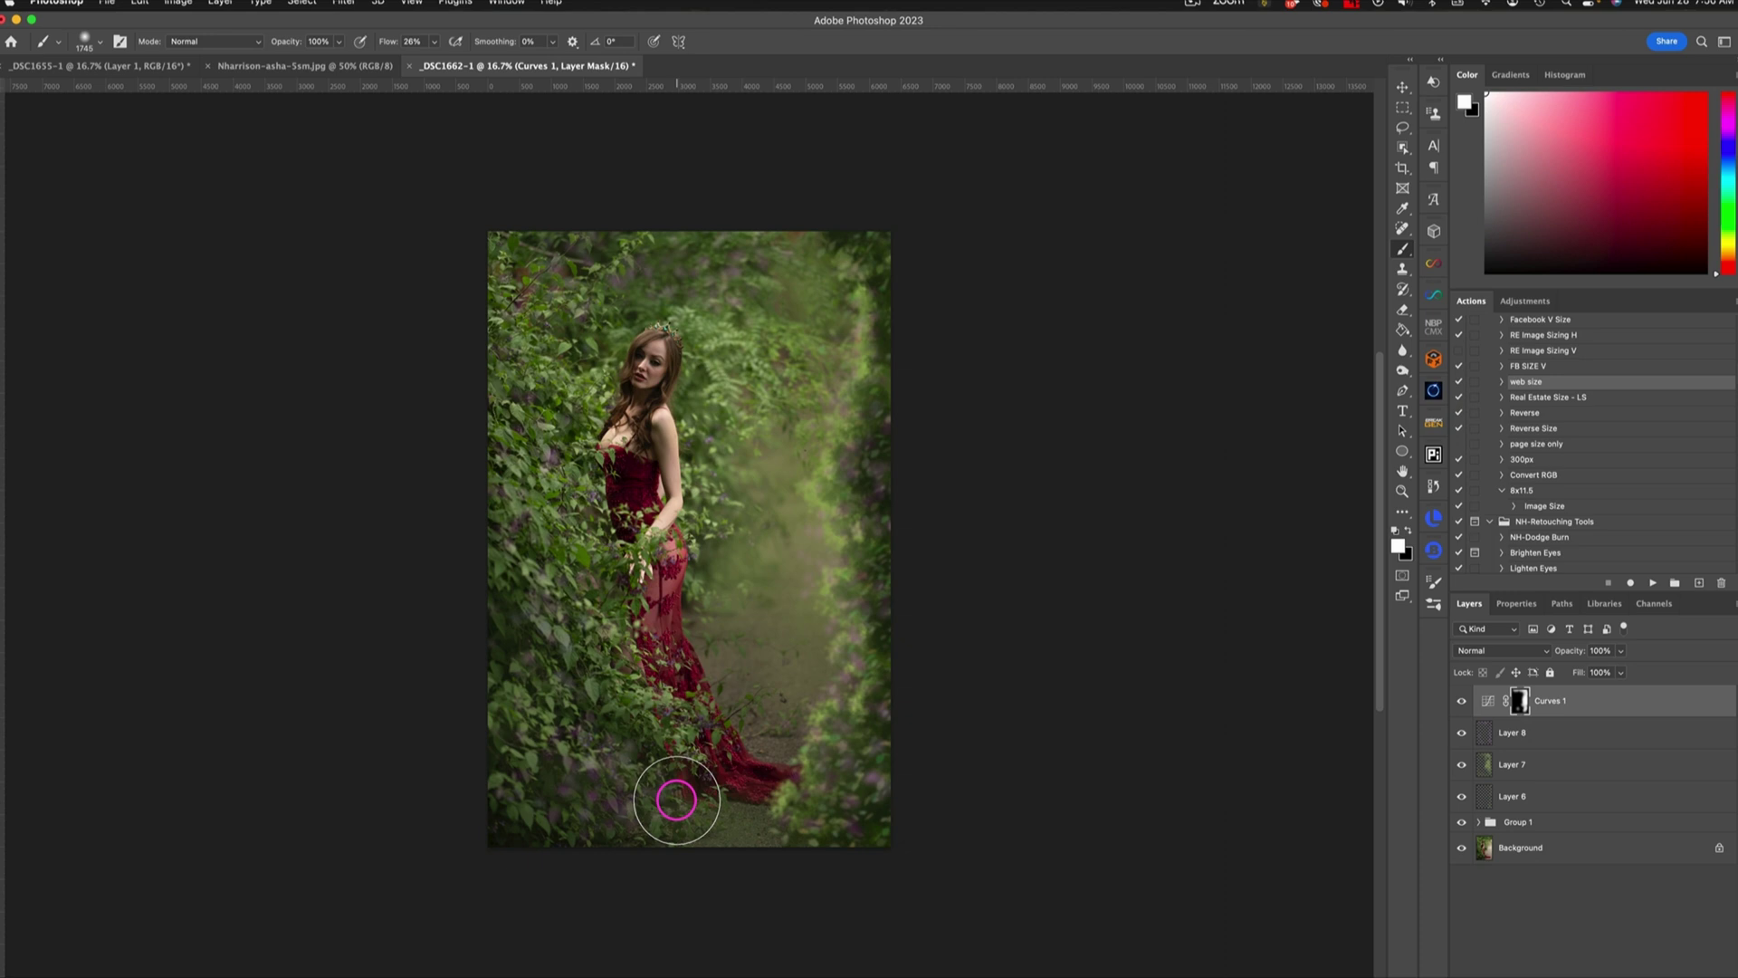
Step: Switch to the finished reference image Nharrison-asha-5sm.jpg and examine the whole portrait
click(366, 63)
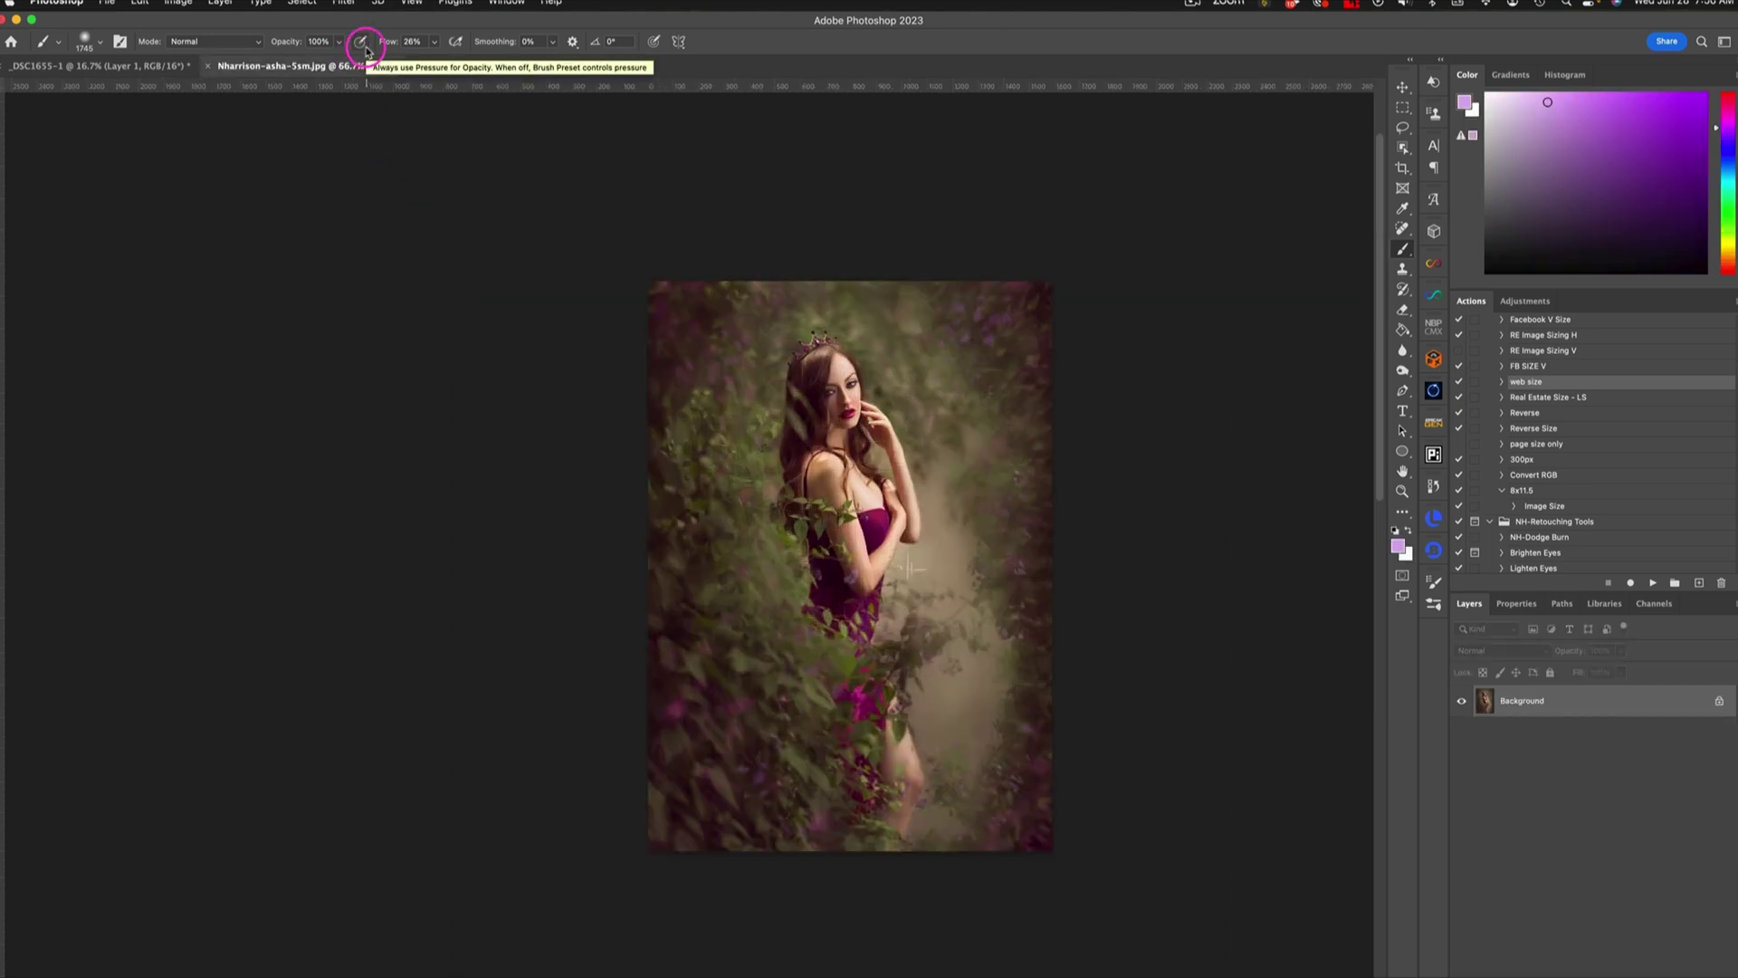
key(super+1)
drag(1040, 663, 862, 641)
key(super+minus)
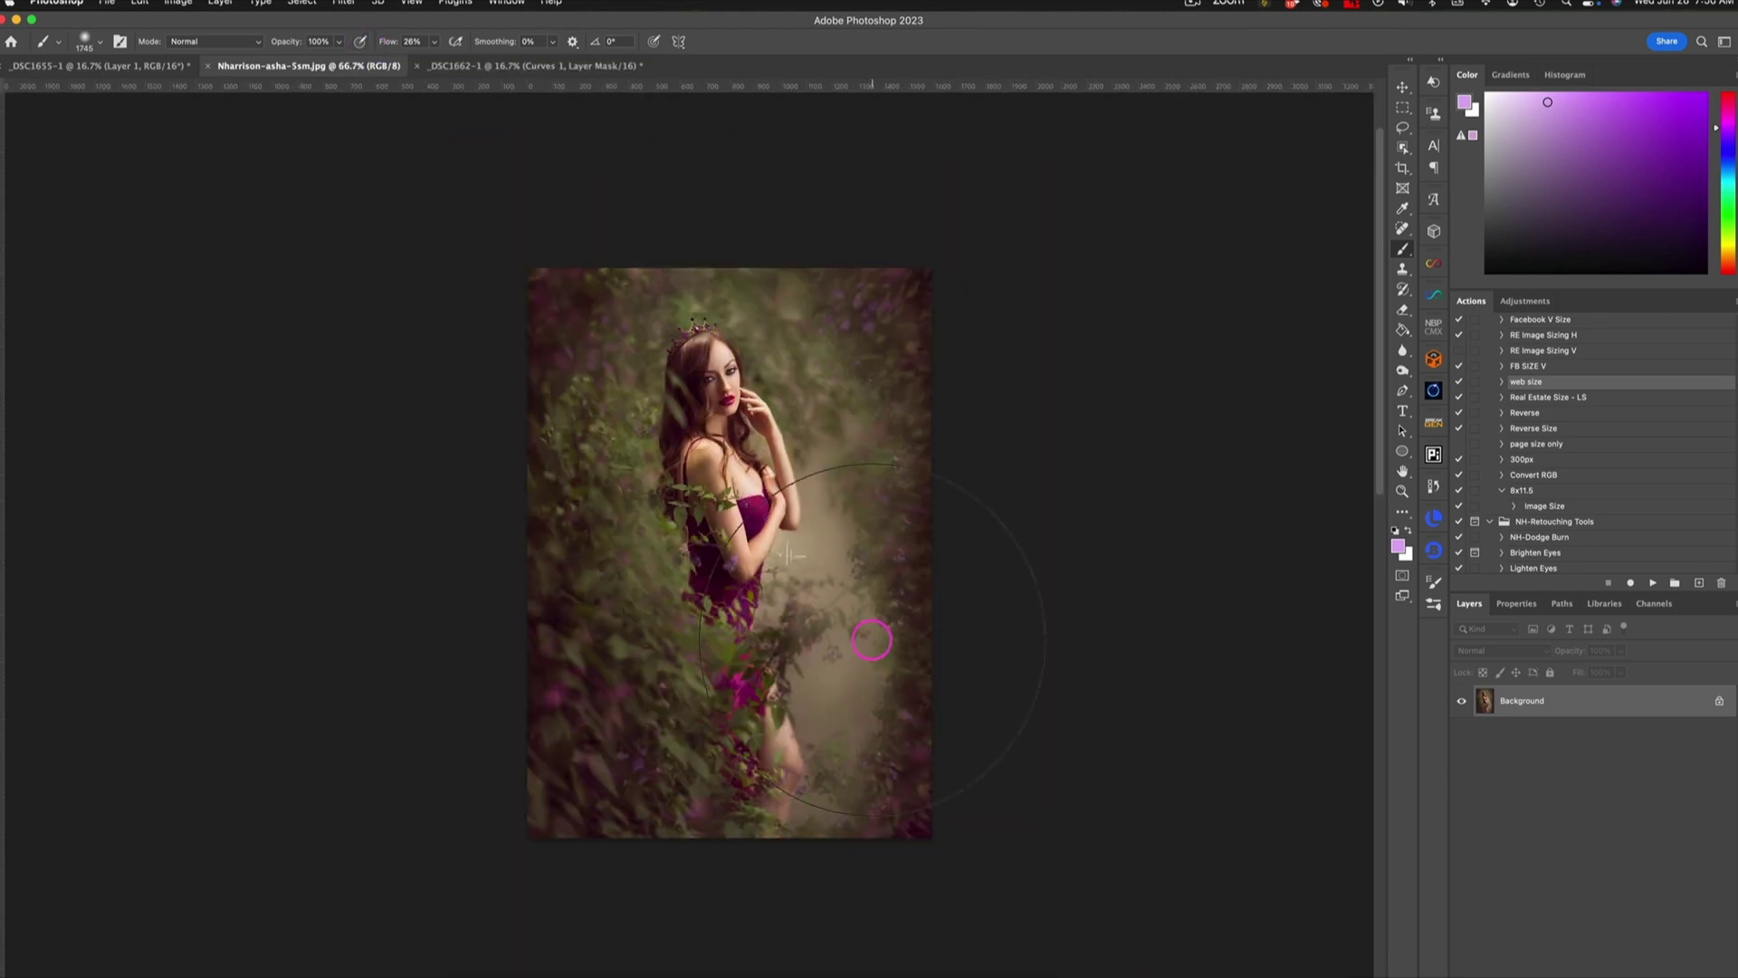
Step: Return the reference image to its original _DSC1671 history state and view the full unedited photo
click(1434, 486)
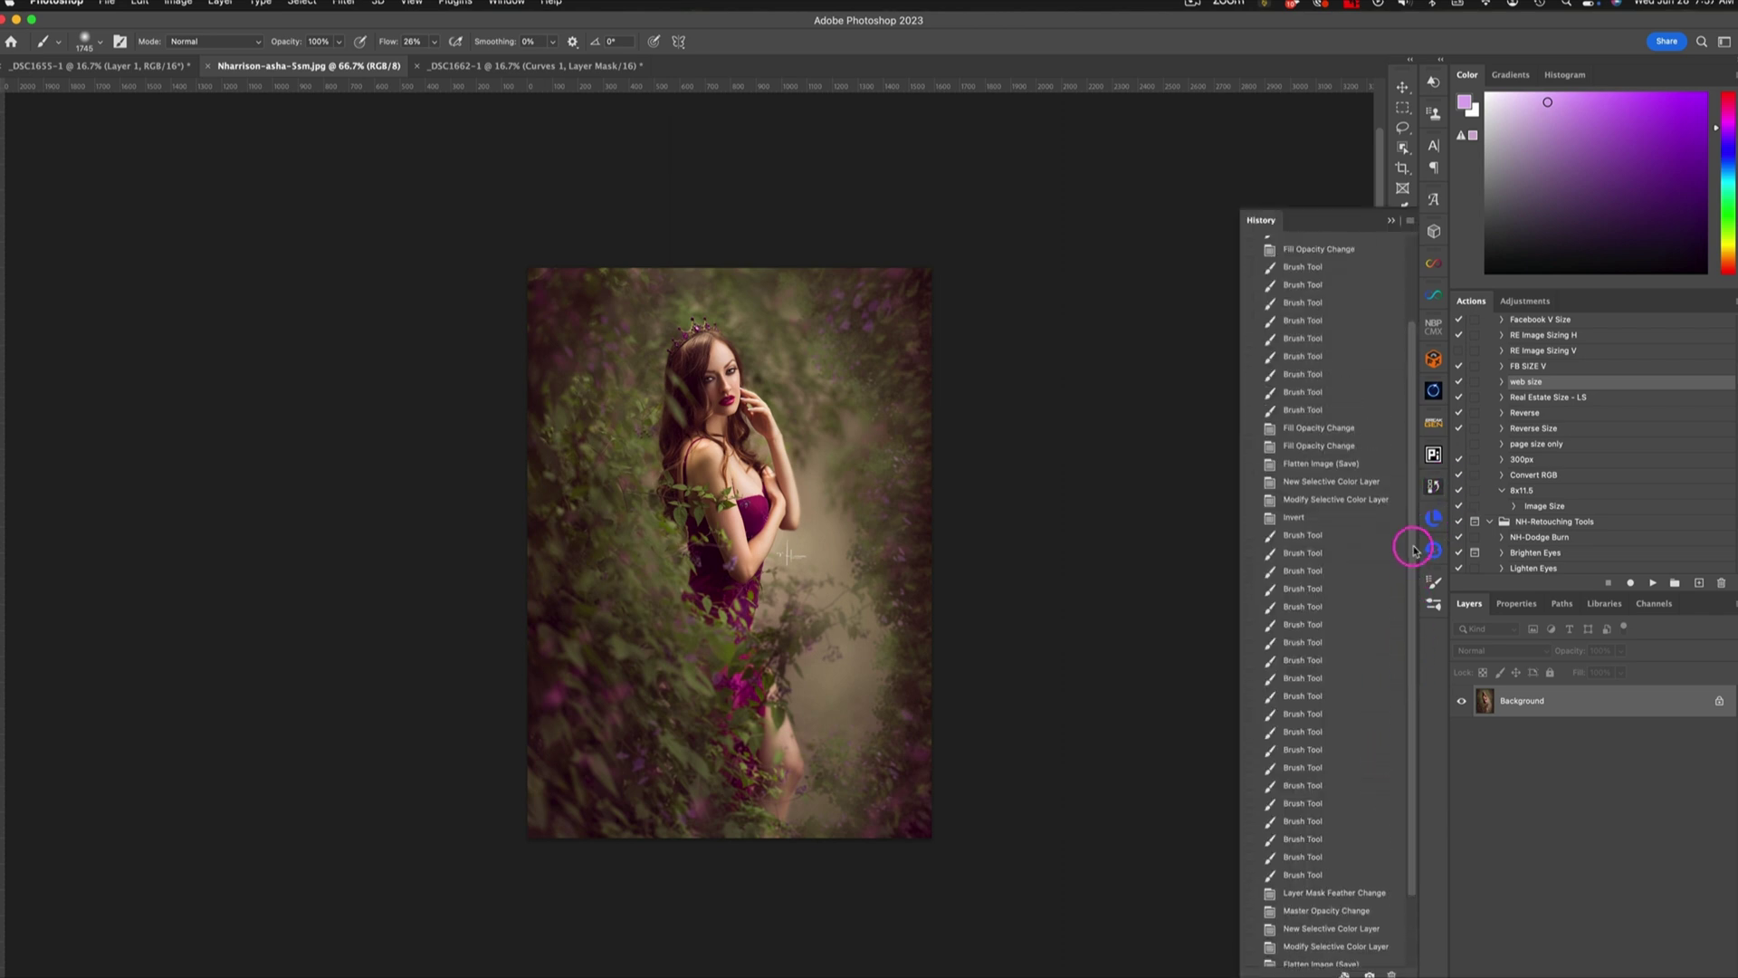
click(1308, 249)
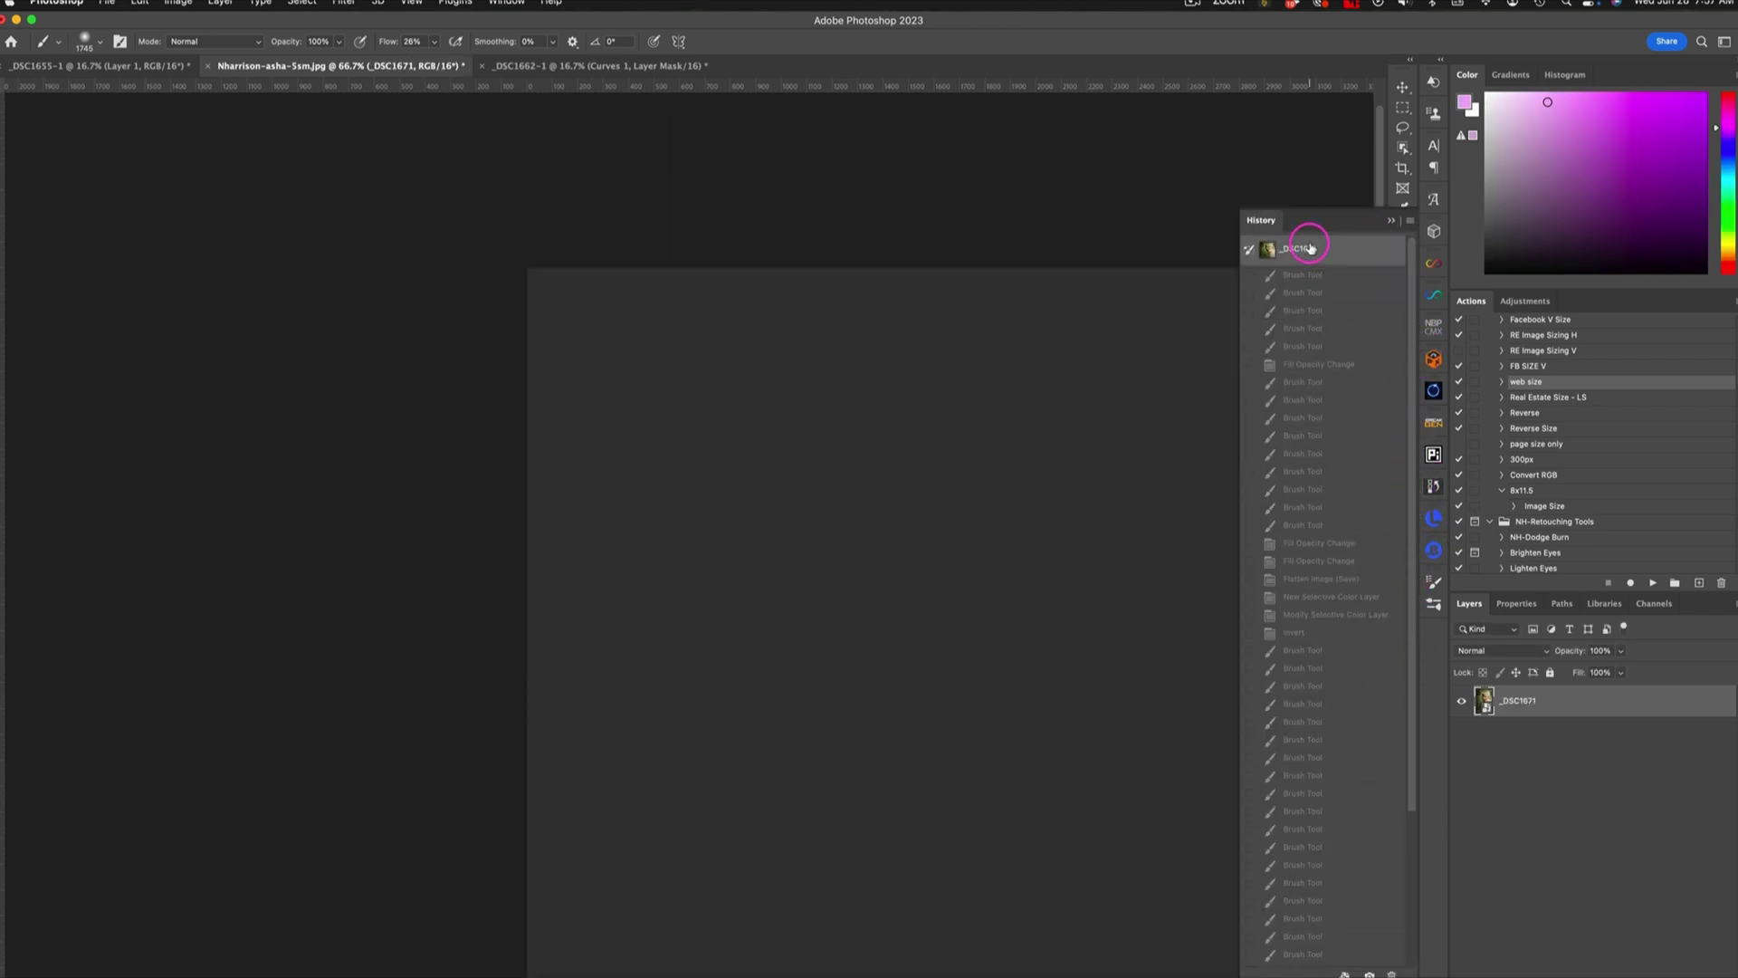
key(super+minus)
key(super+minus)
key(super+minus)
key(super+minus)
key(super+minus)
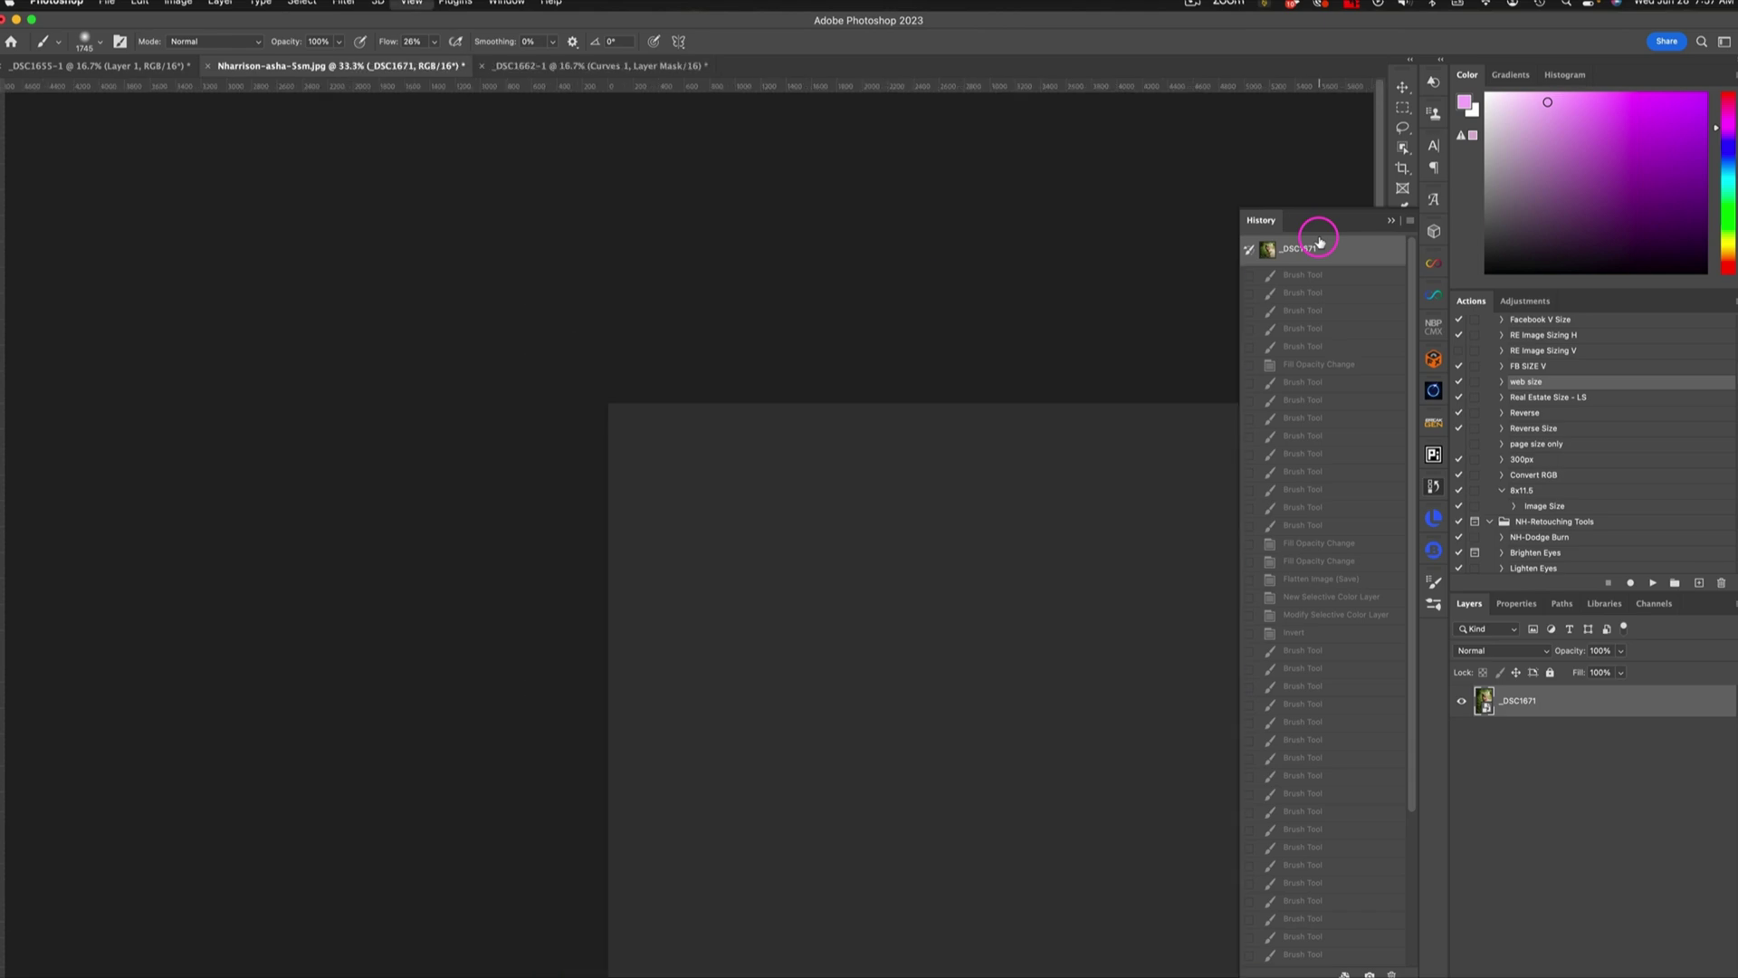
drag(853, 749, 828, 522)
Step: Restore the reference image's last history state, Brush Tool (Save As), and examine the finished edit at 66.7%
drag(1414, 730, 1424, 896)
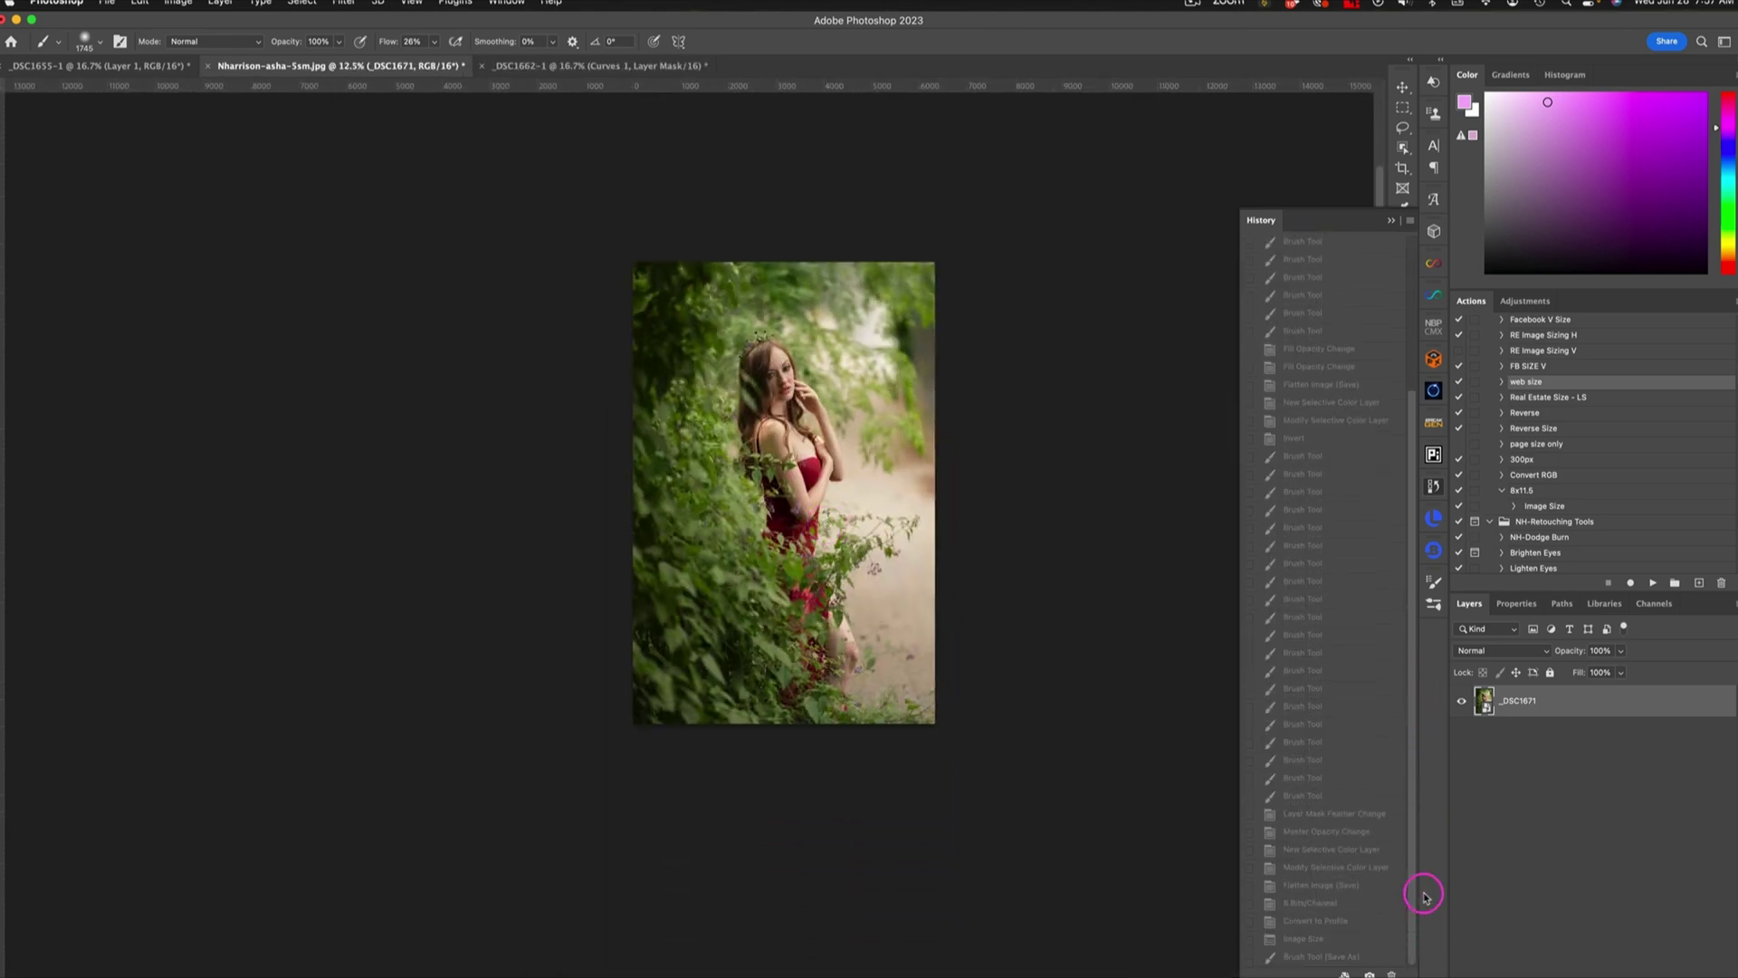
click(1377, 955)
click(1381, 957)
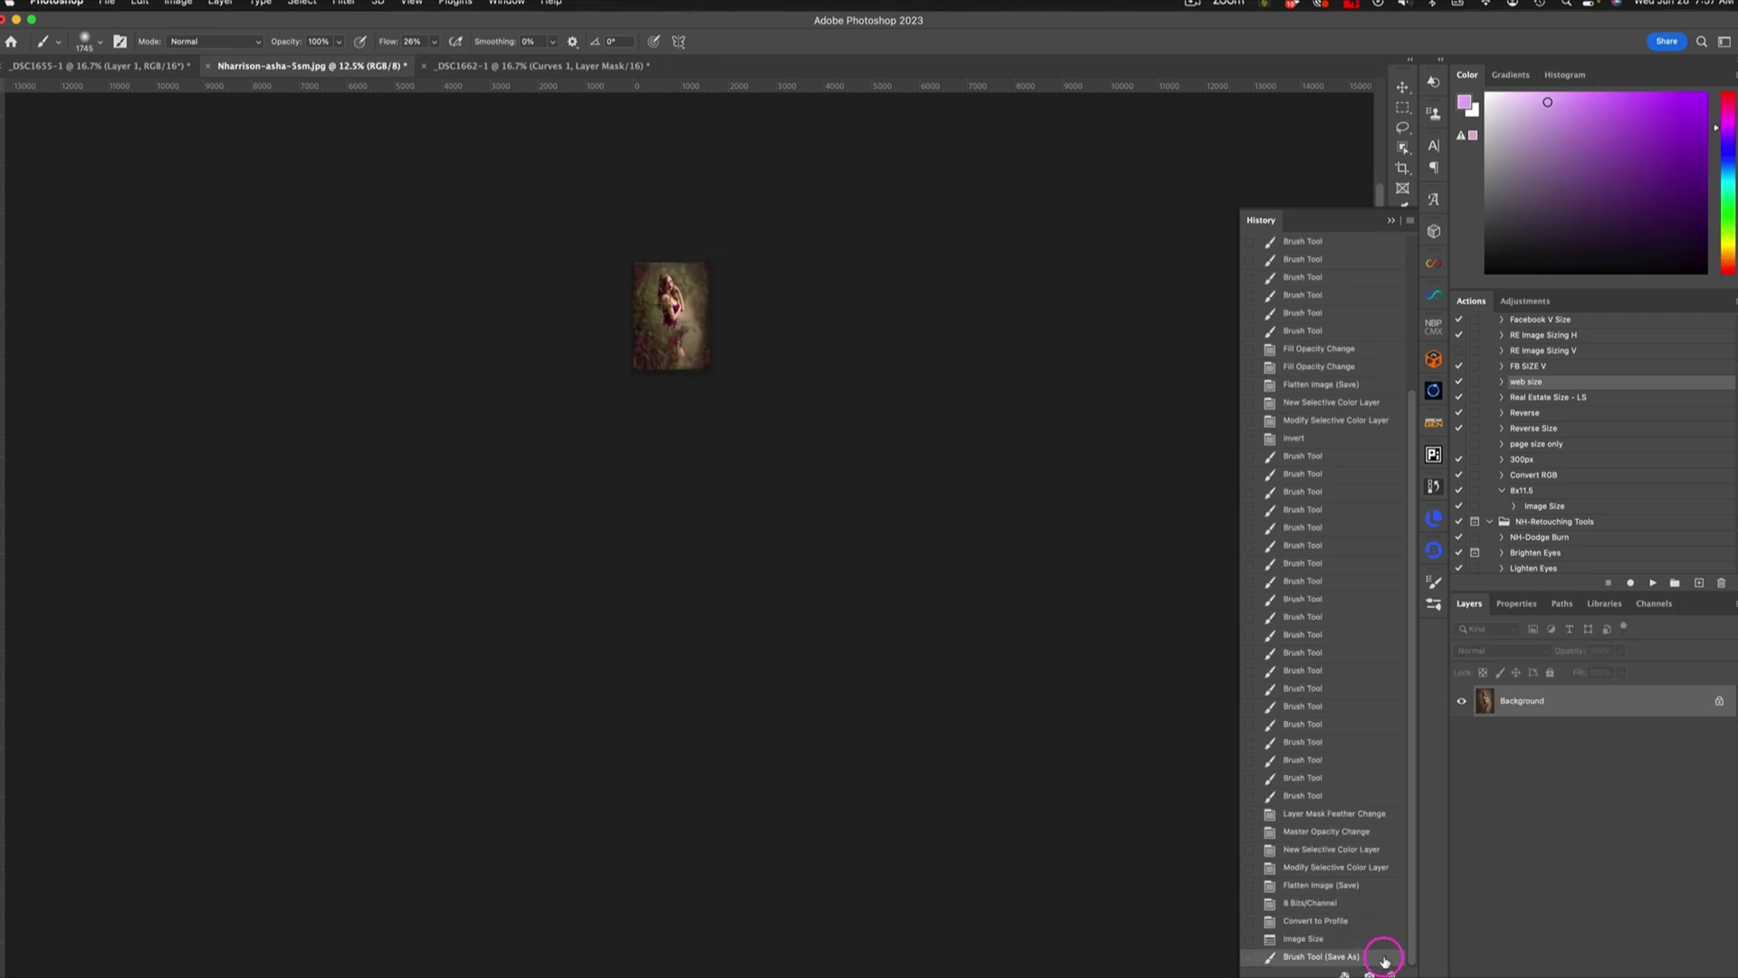
key(super+plus)
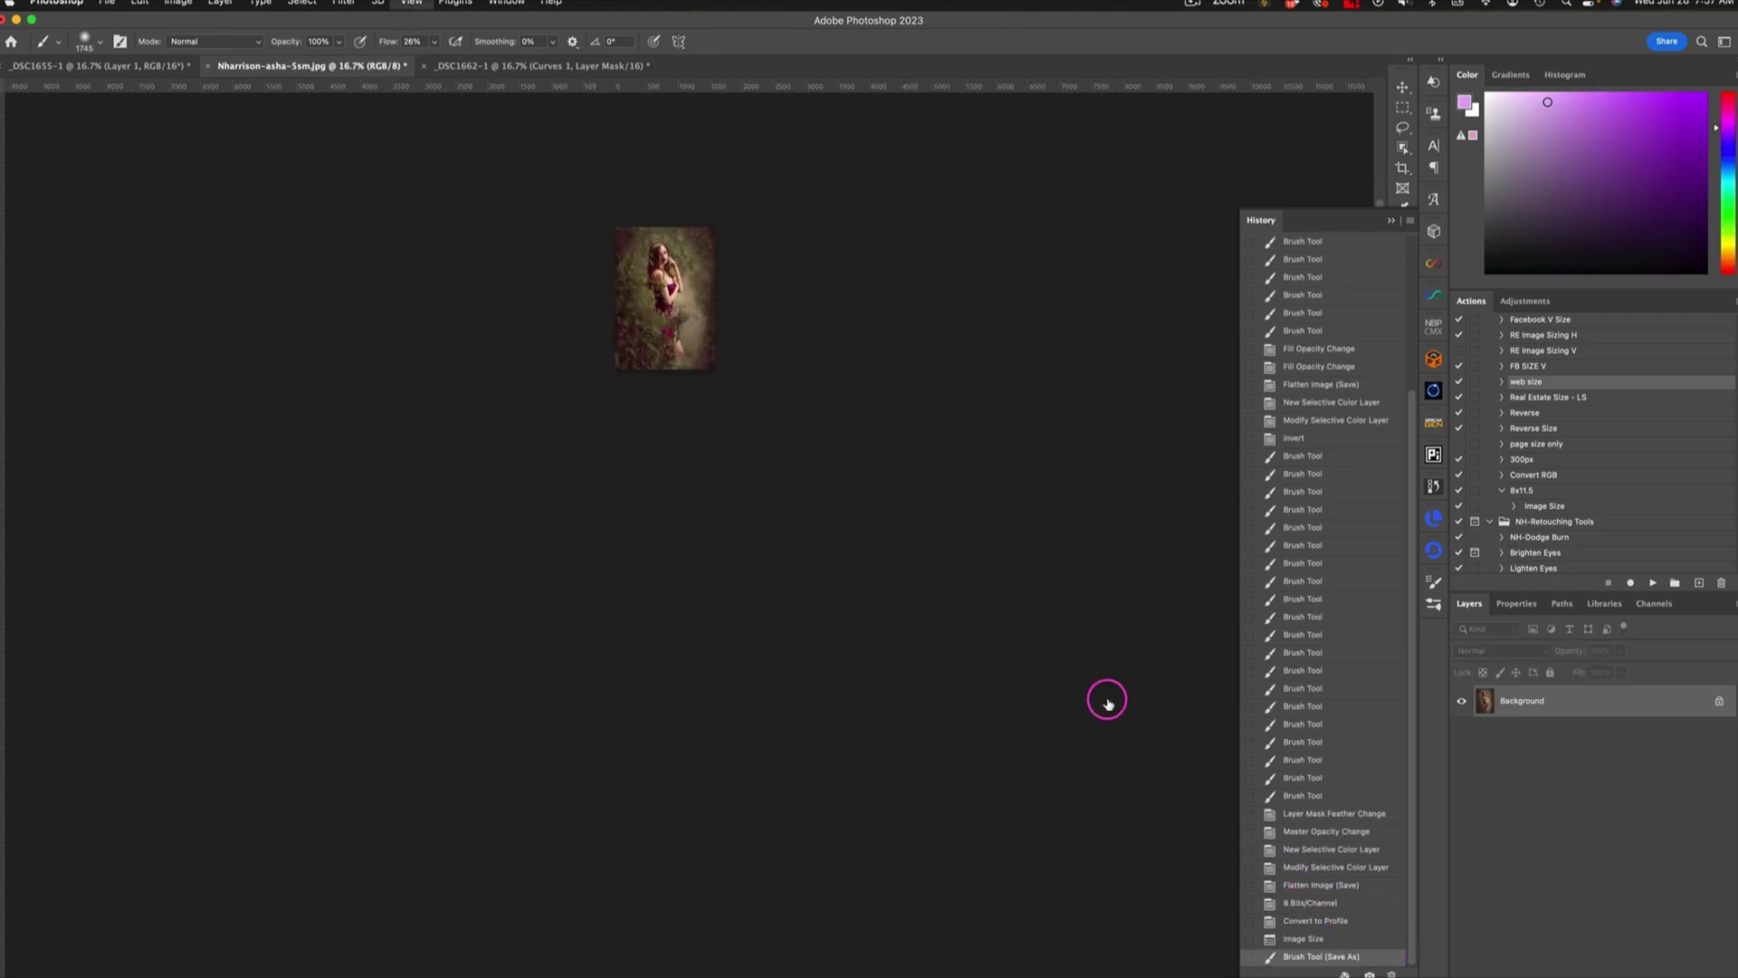
key(super+plus)
key(super+plus)
key(super+plus)
key(super+plus)
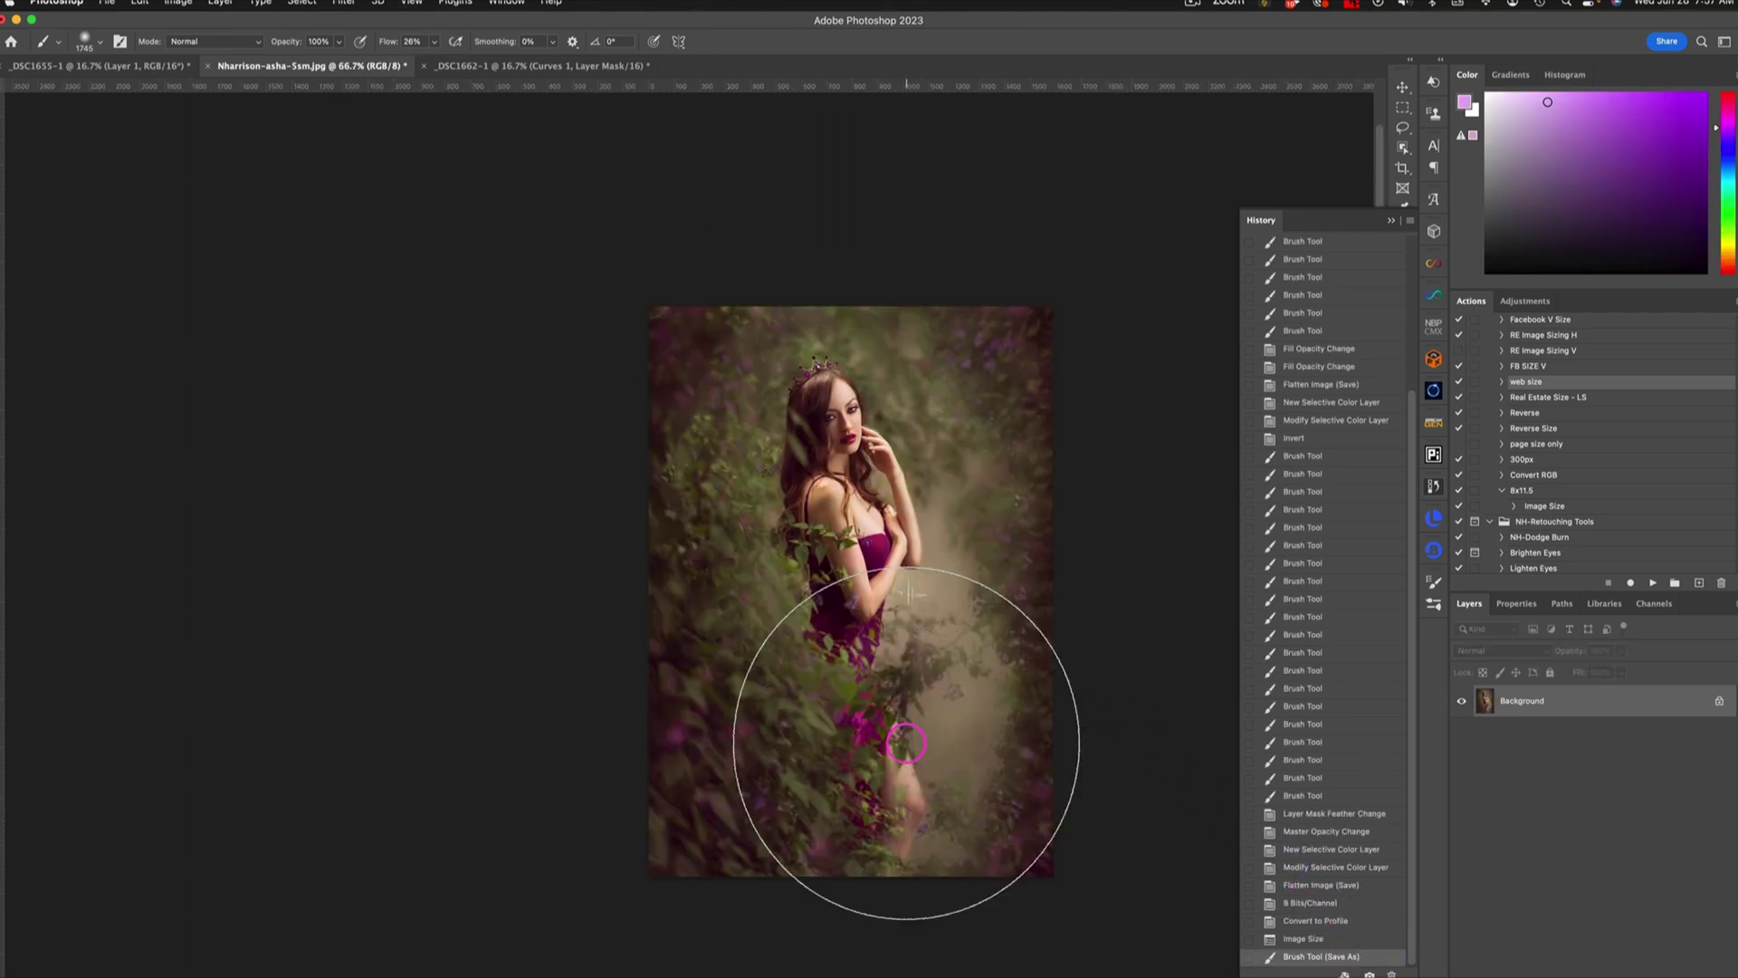